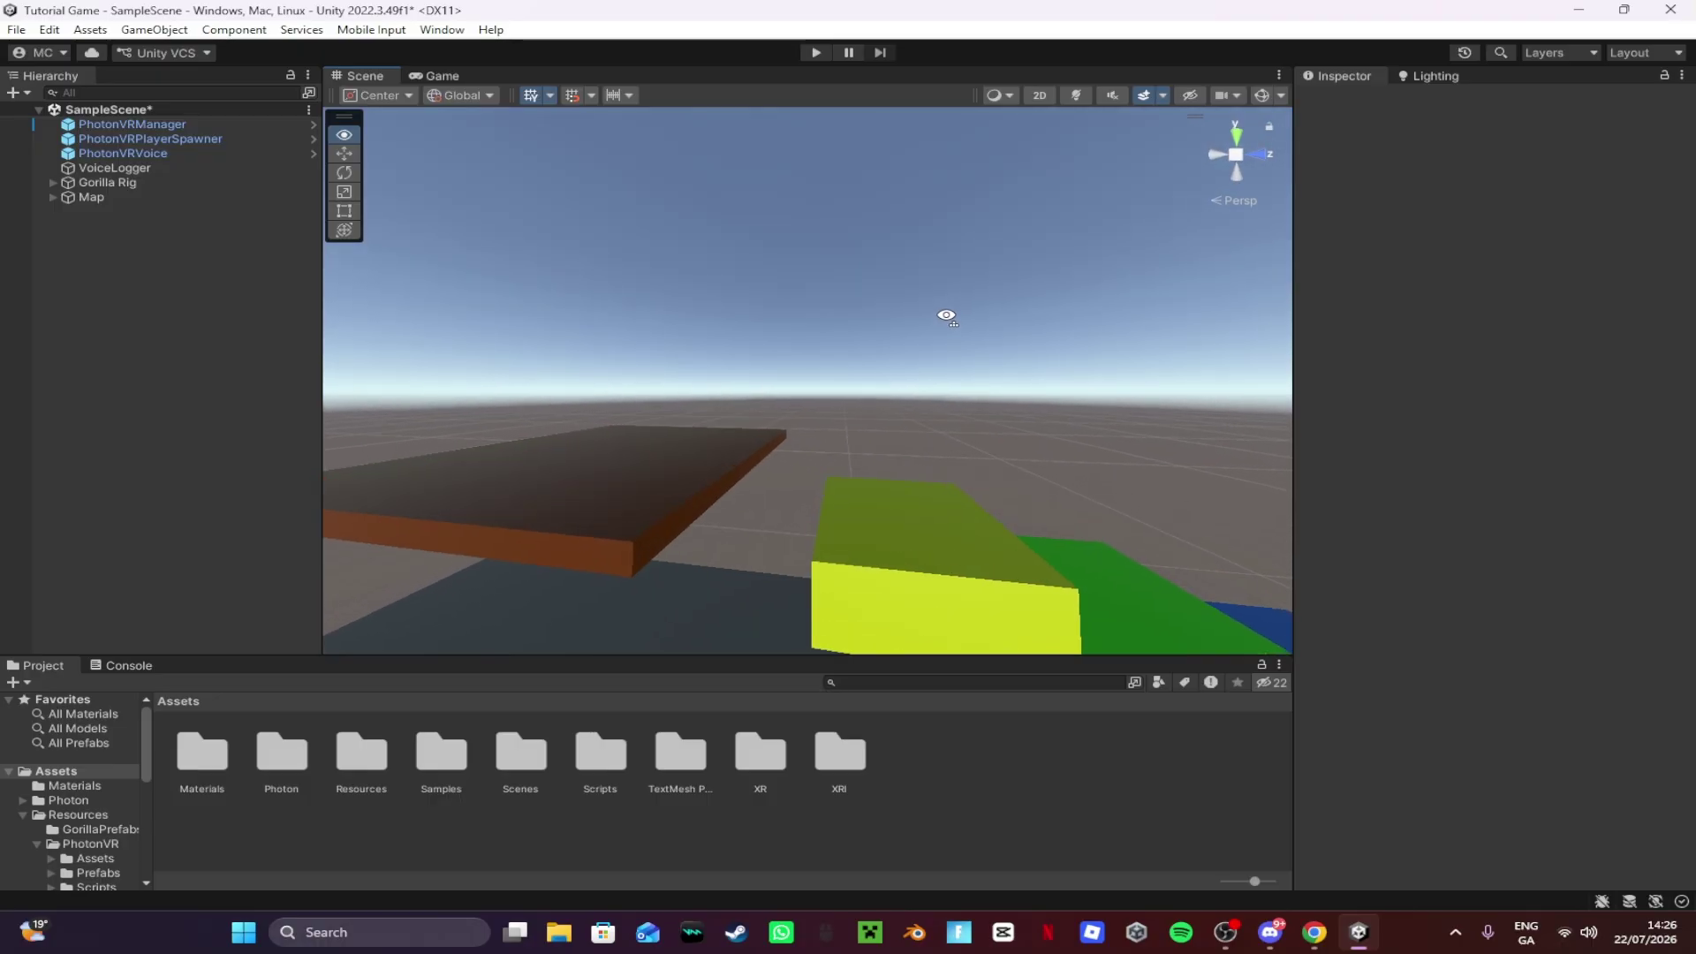
# Step: Fly the Unity scene camera back until the grey platform and coloured blocks are visible
pyautogui.press('s')
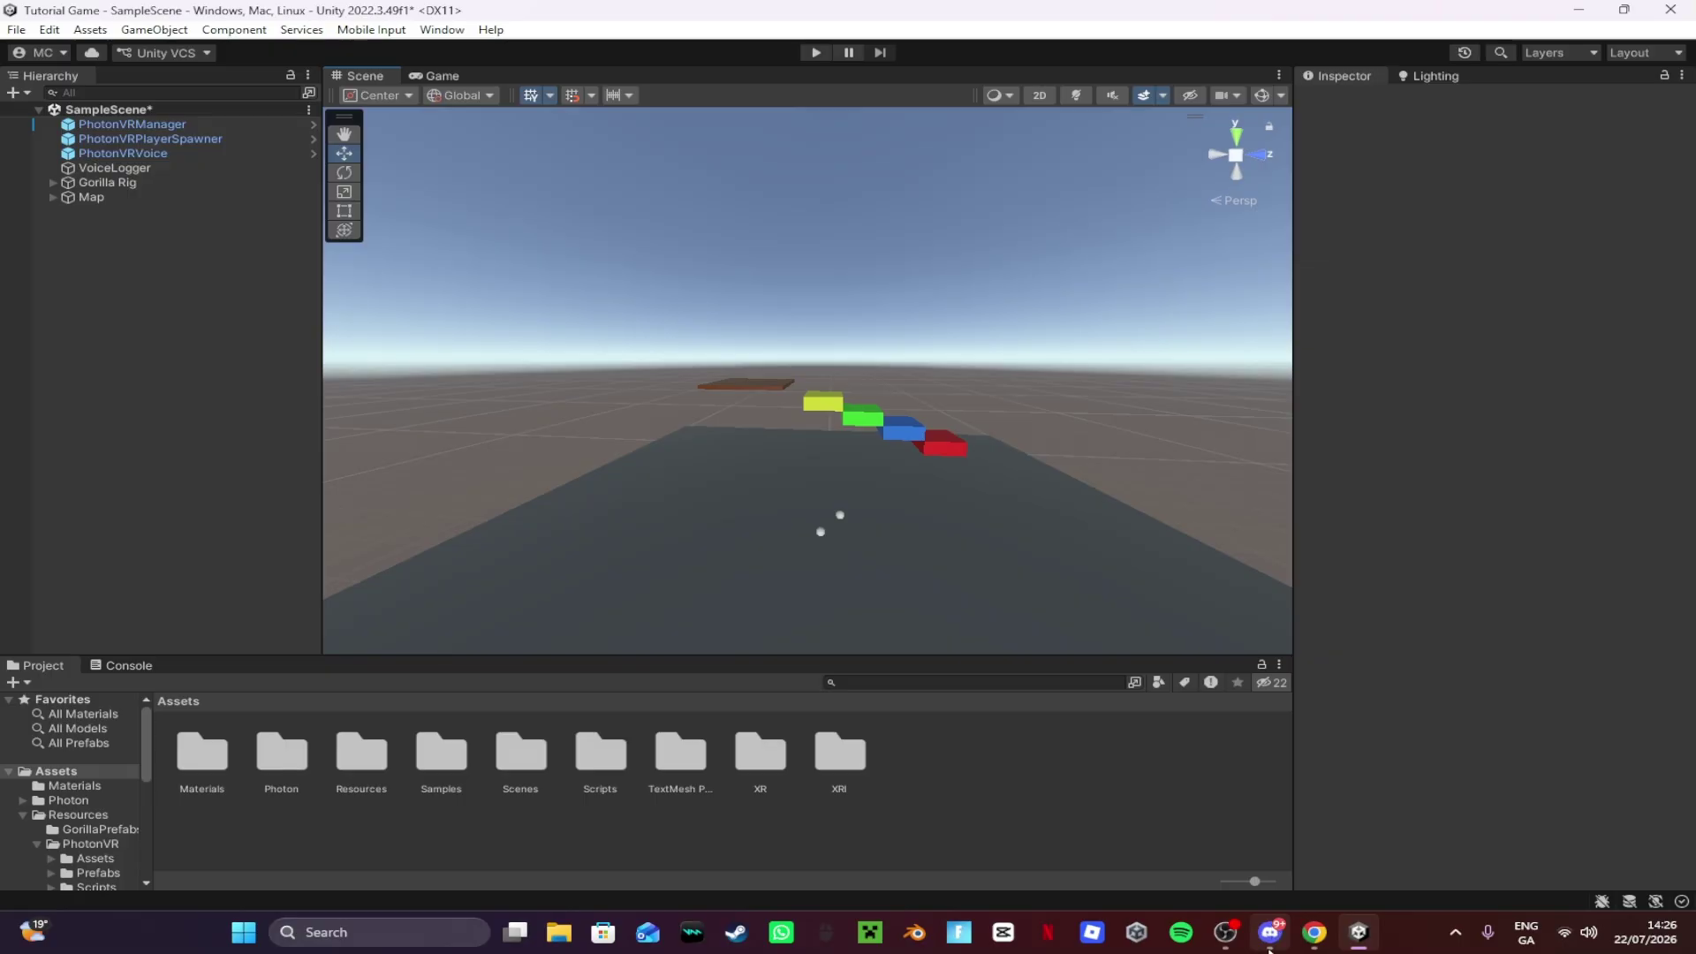
# Step: Create a Discord channel named 'help' under the Fan Game Stuff category
pyautogui.moveTo(1270, 949)
pyautogui.click(1236, 822)
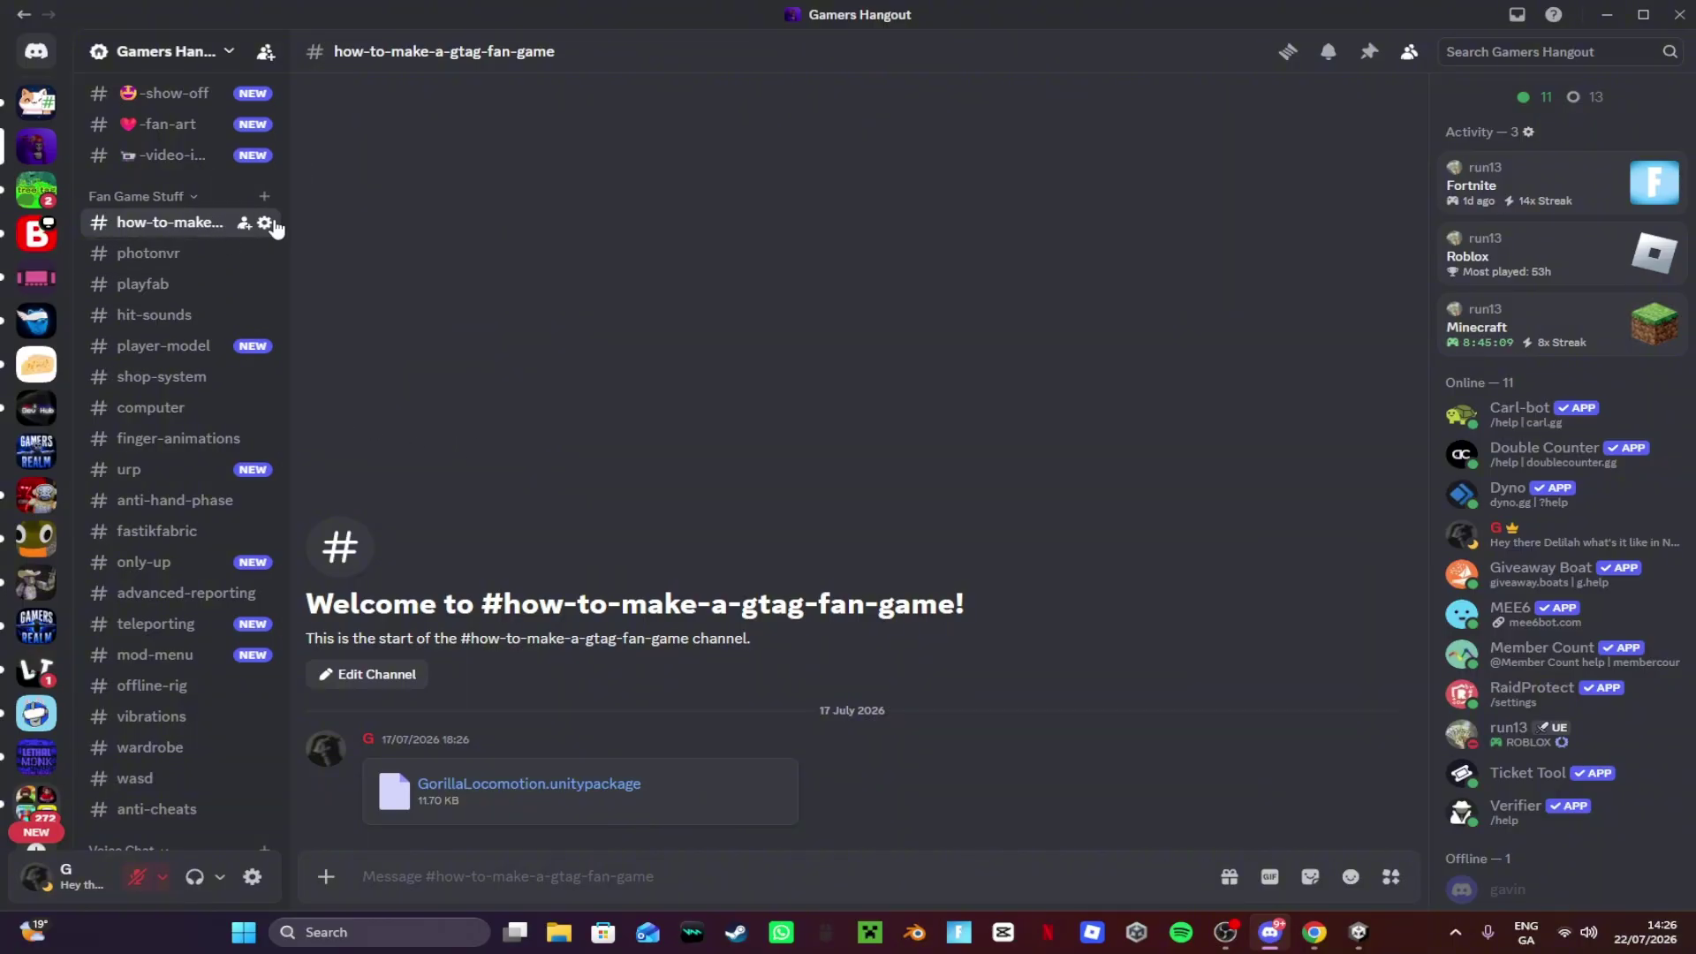
pyautogui.scroll(2, 263, 340)
pyautogui.scroll(-2, 215, 398)
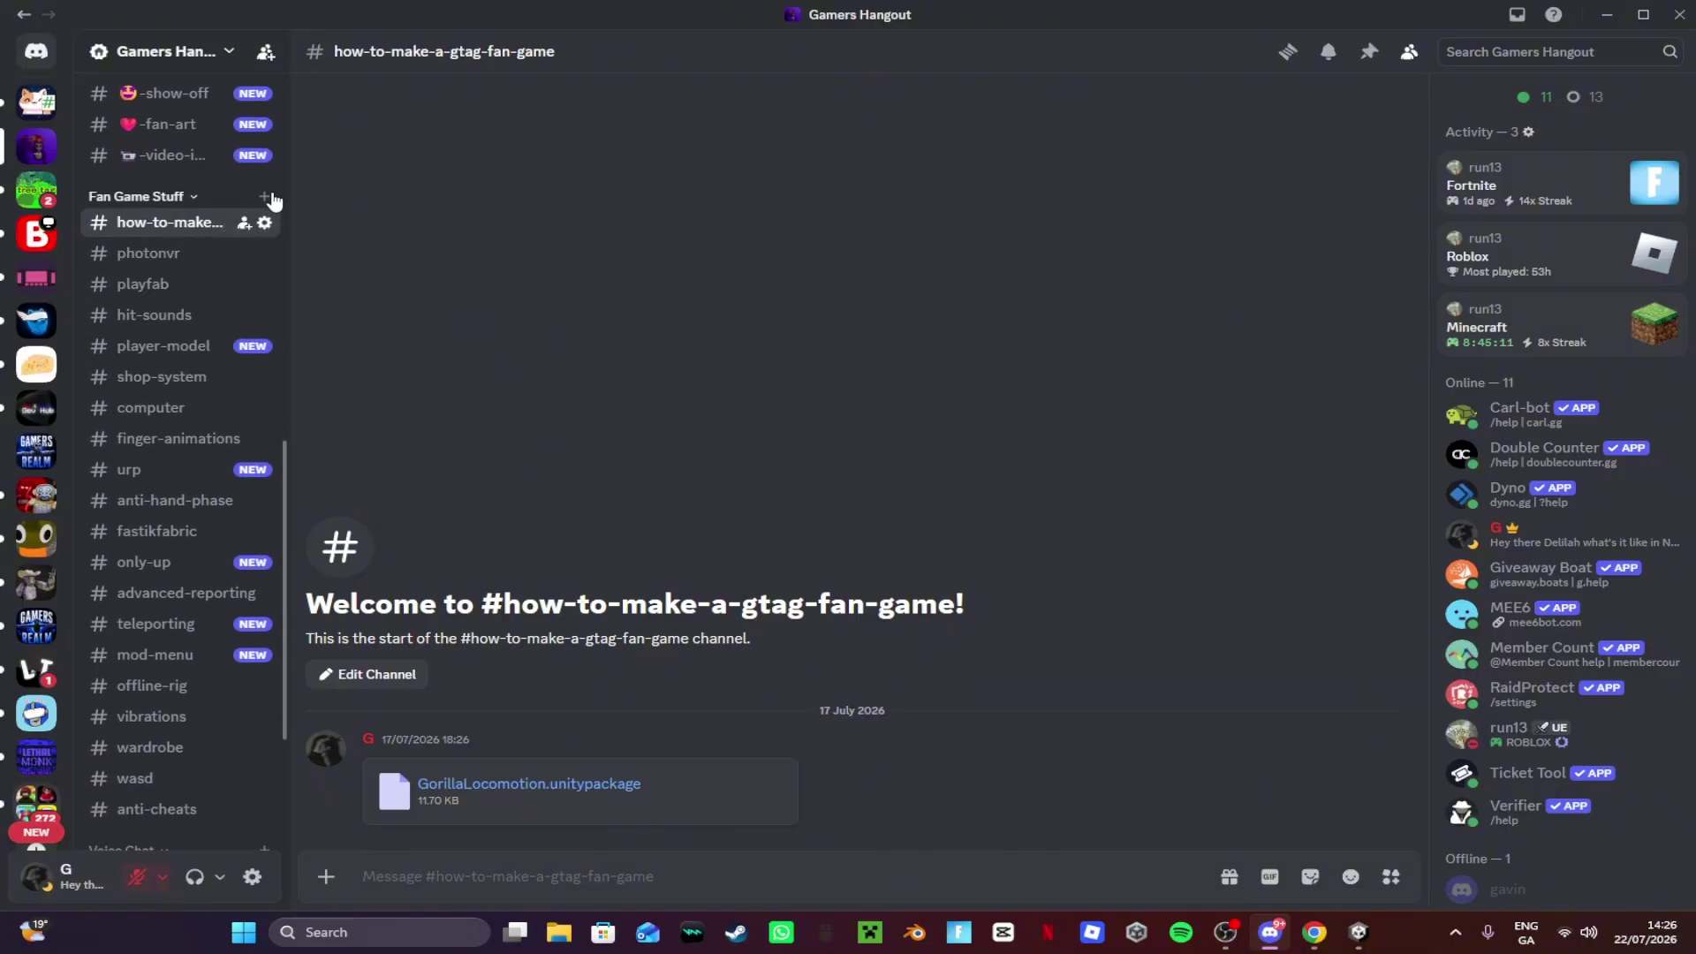
pyautogui.click(264, 196)
pyautogui.write('help')
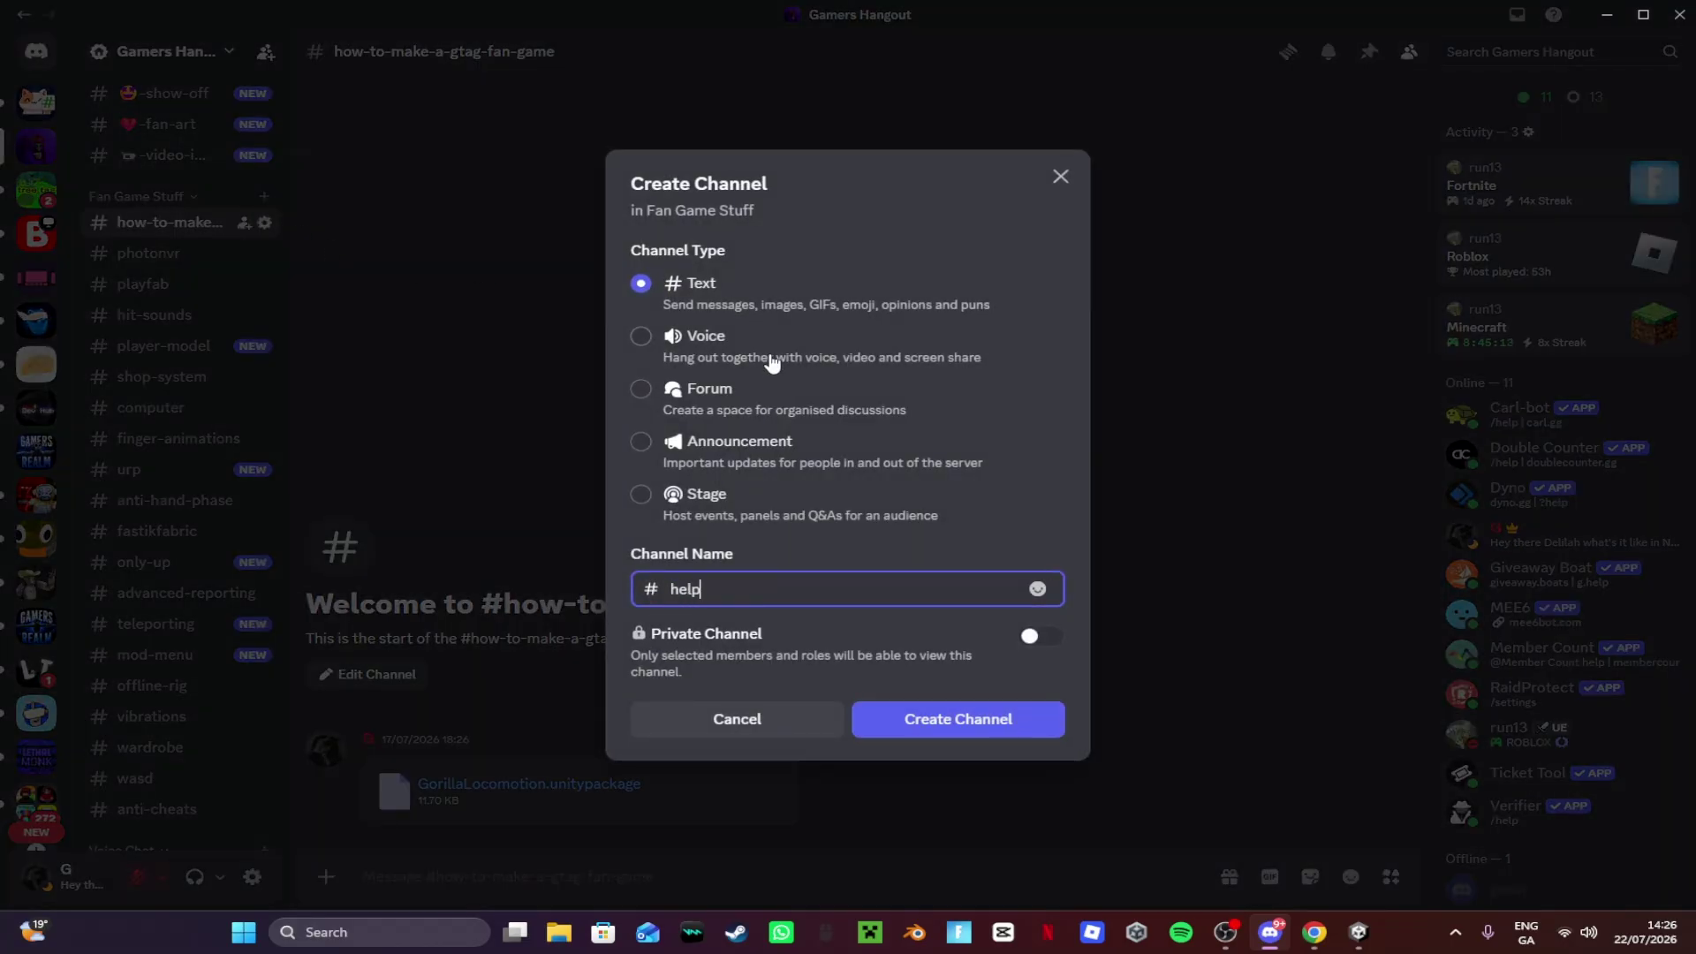
pyautogui.click(771, 361)
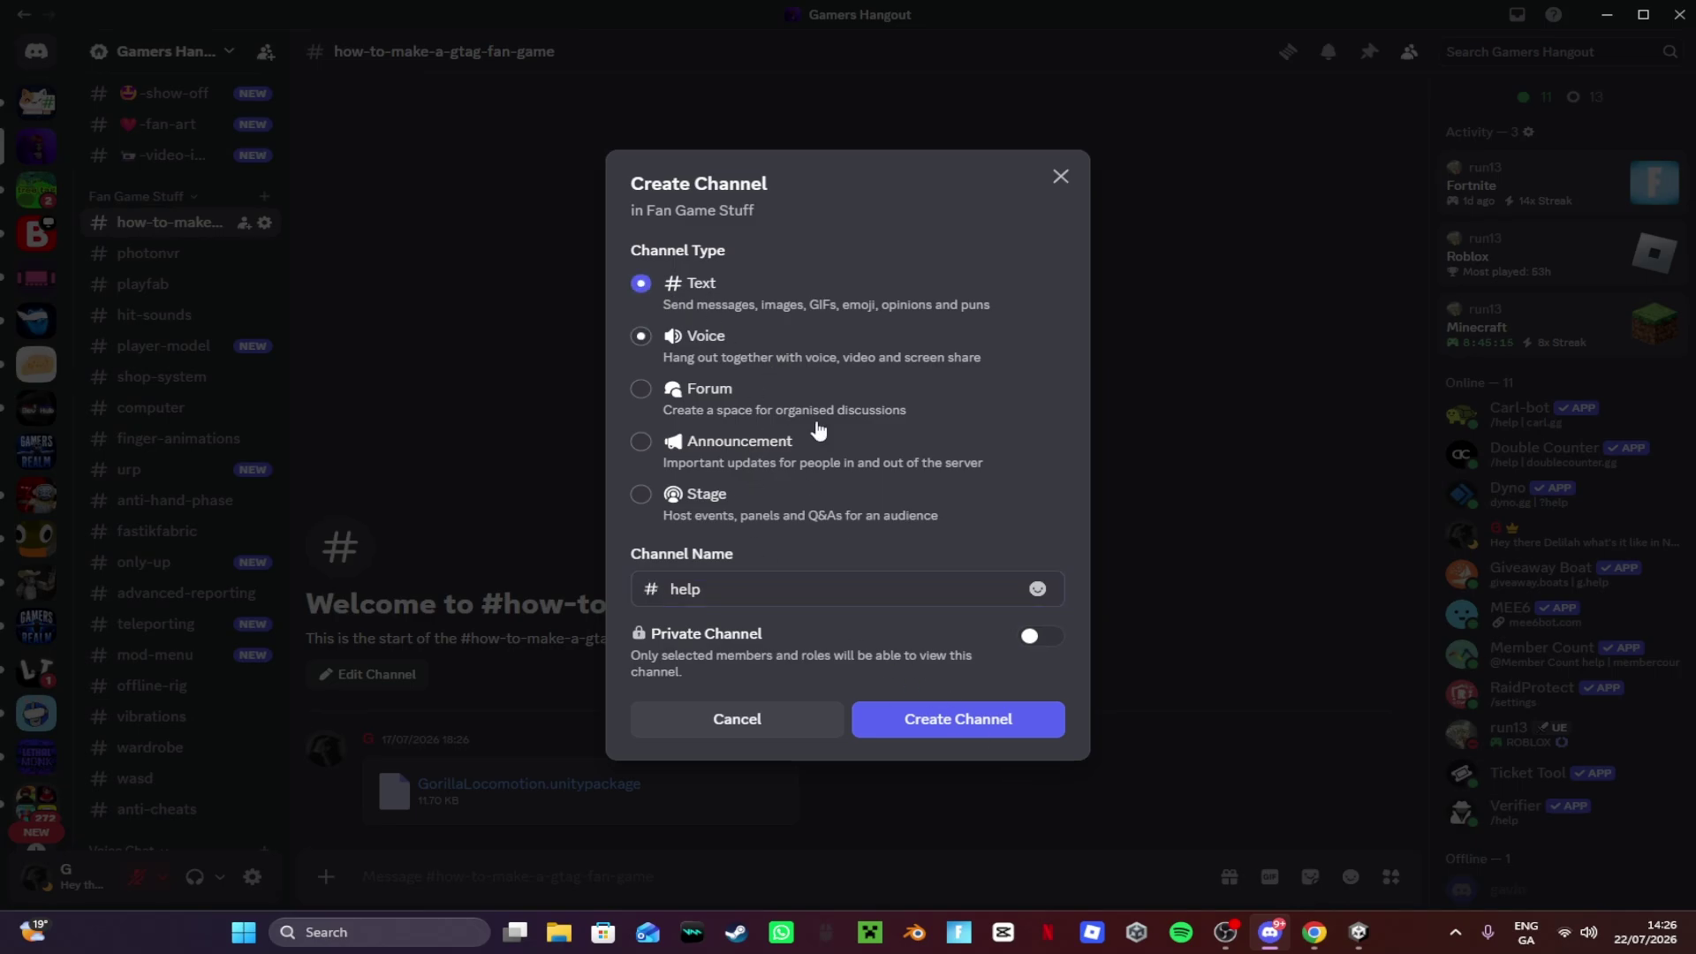
pyautogui.click(928, 718)
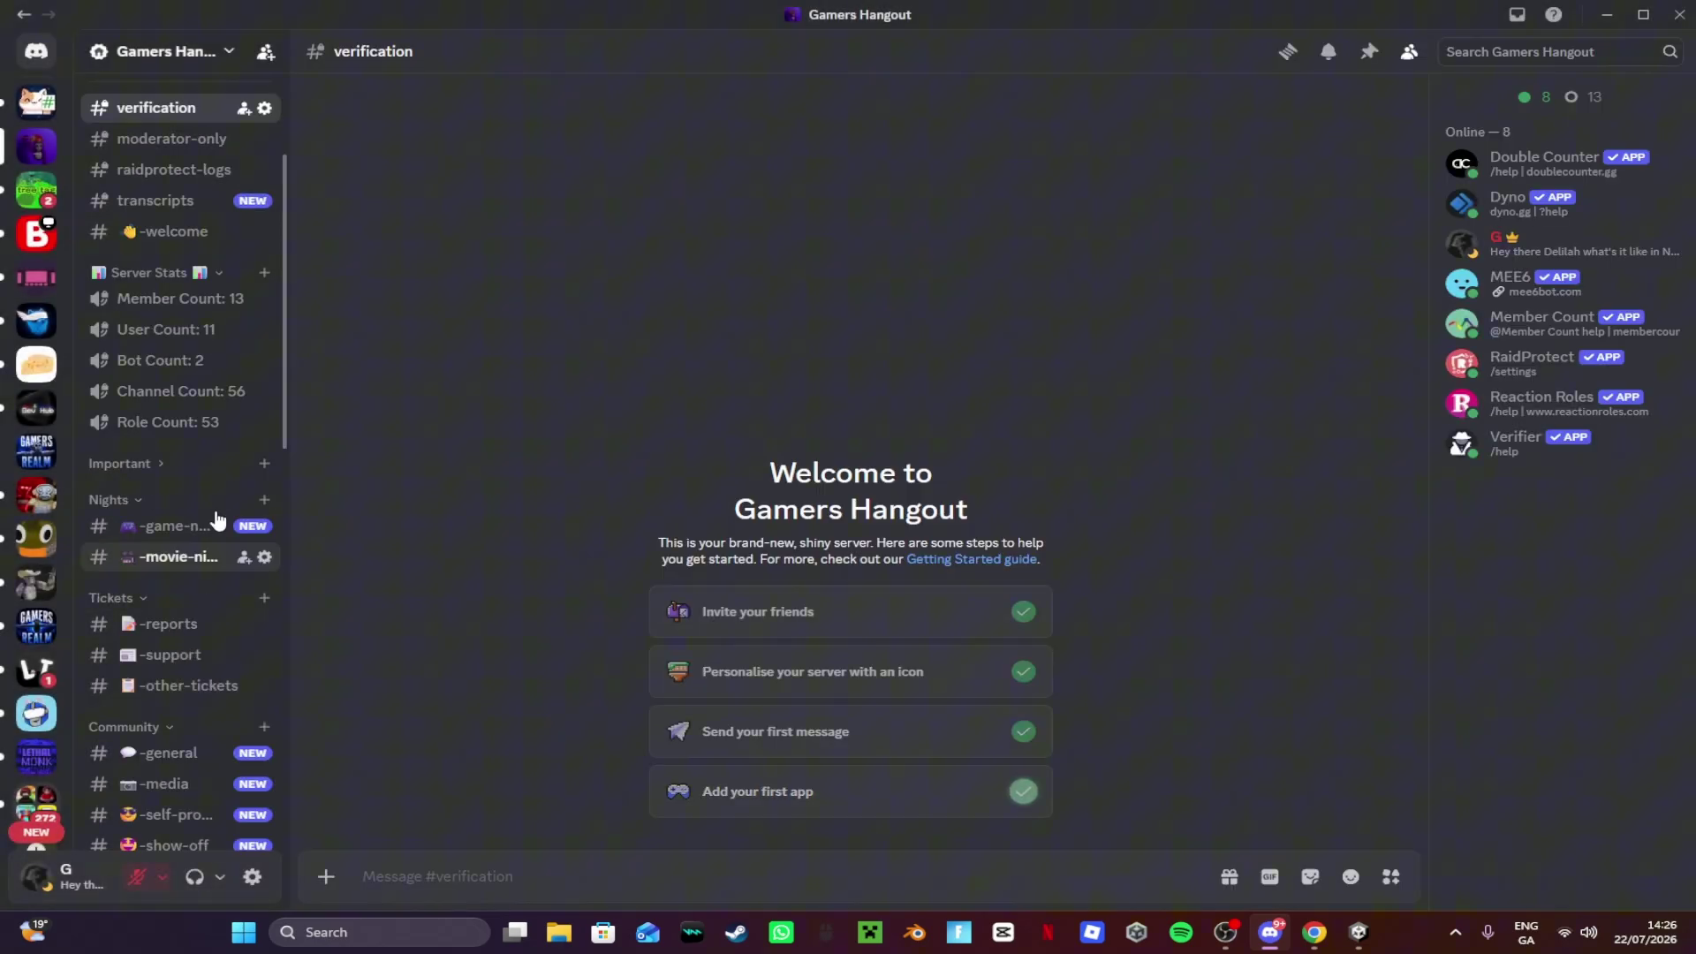
# Step: Drag the help channel to the top of Fan Game Stuff
pyautogui.scroll(3, 220, 503)
pyautogui.scroll(-10, 231, 485)
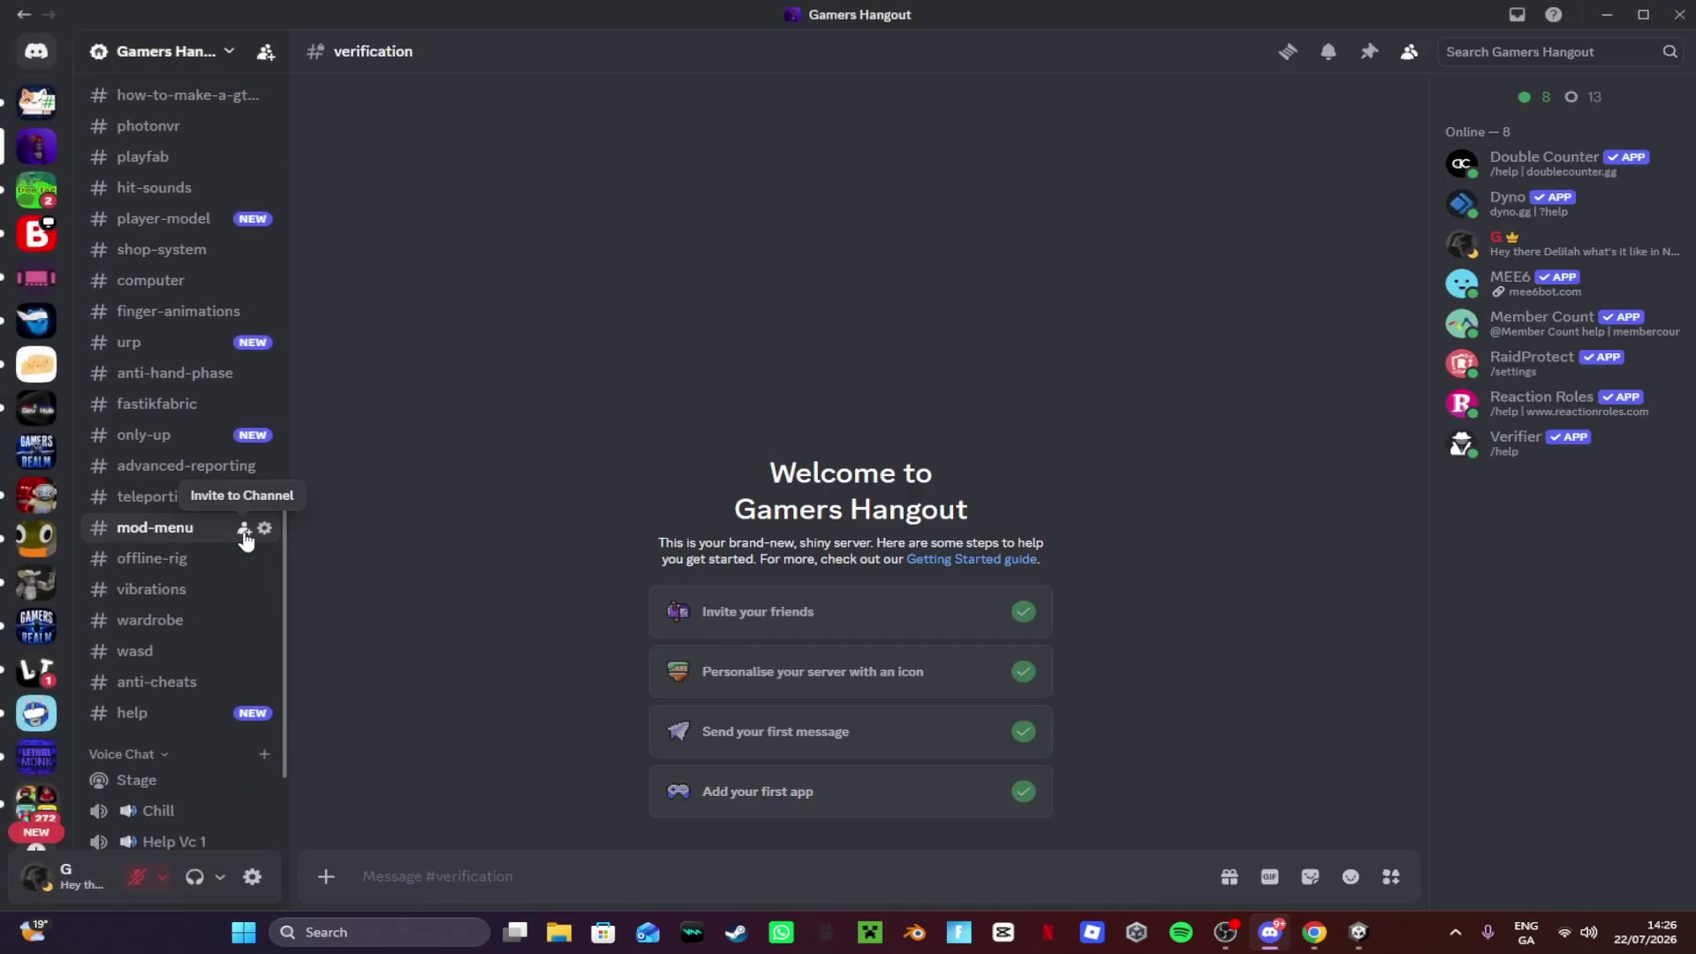
pyautogui.moveTo(132, 713); pyautogui.dragTo(142, 333)
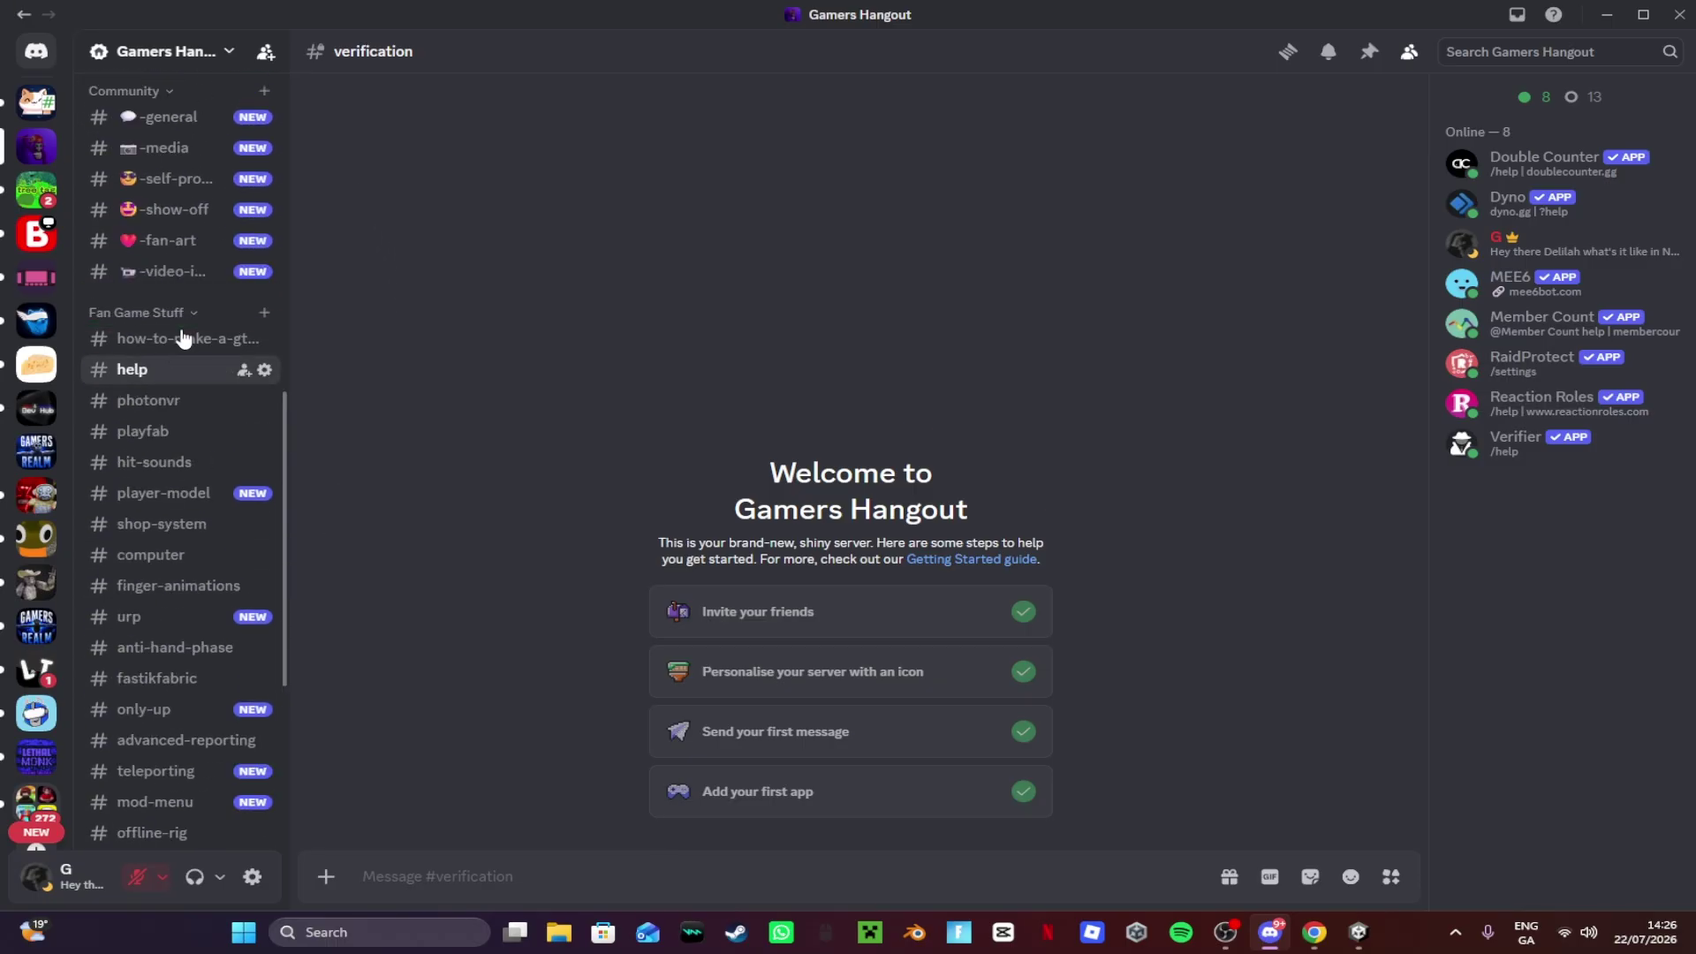
# Step: Browse the #playfab channel's scripts, then minimize Discord and turn the Unity scene view
pyautogui.click(155, 433)
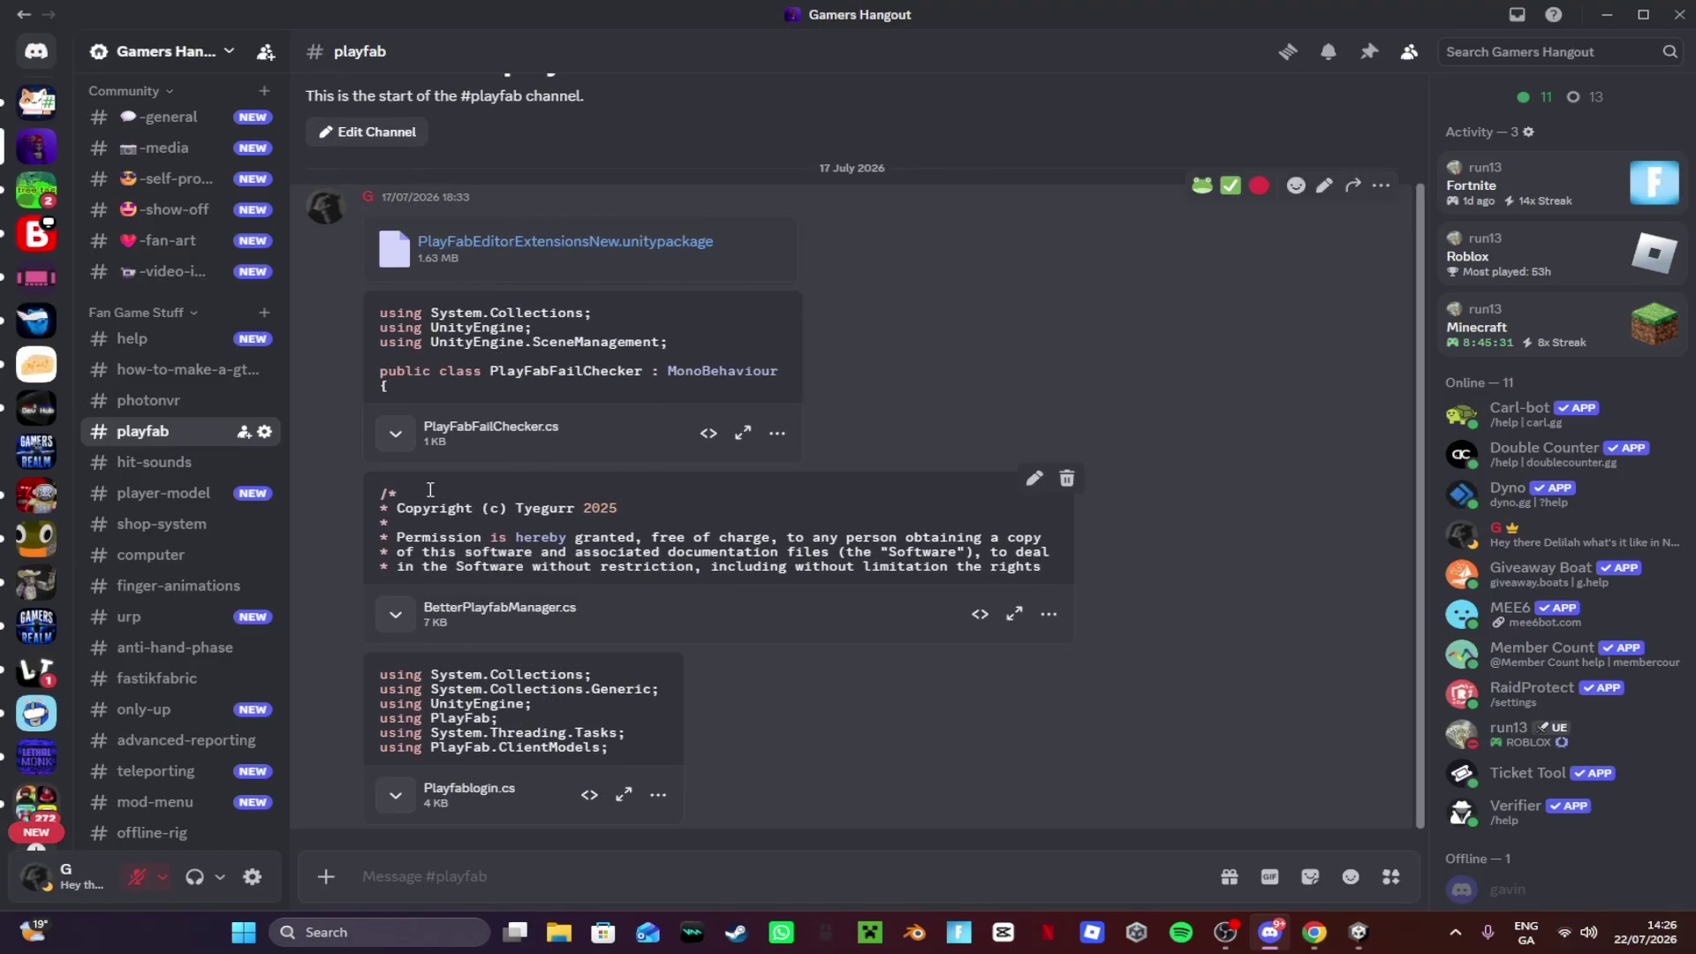
pyautogui.click(1610, 15)
pyautogui.moveTo(1219, 380); pyautogui.dragTo(1179, 343, button='right')
# Step: In Assets/Scripts, start Import New Asset from the right-click menu
pyautogui.doubleClick(594, 772)
pyautogui.doubleClick(212, 755)
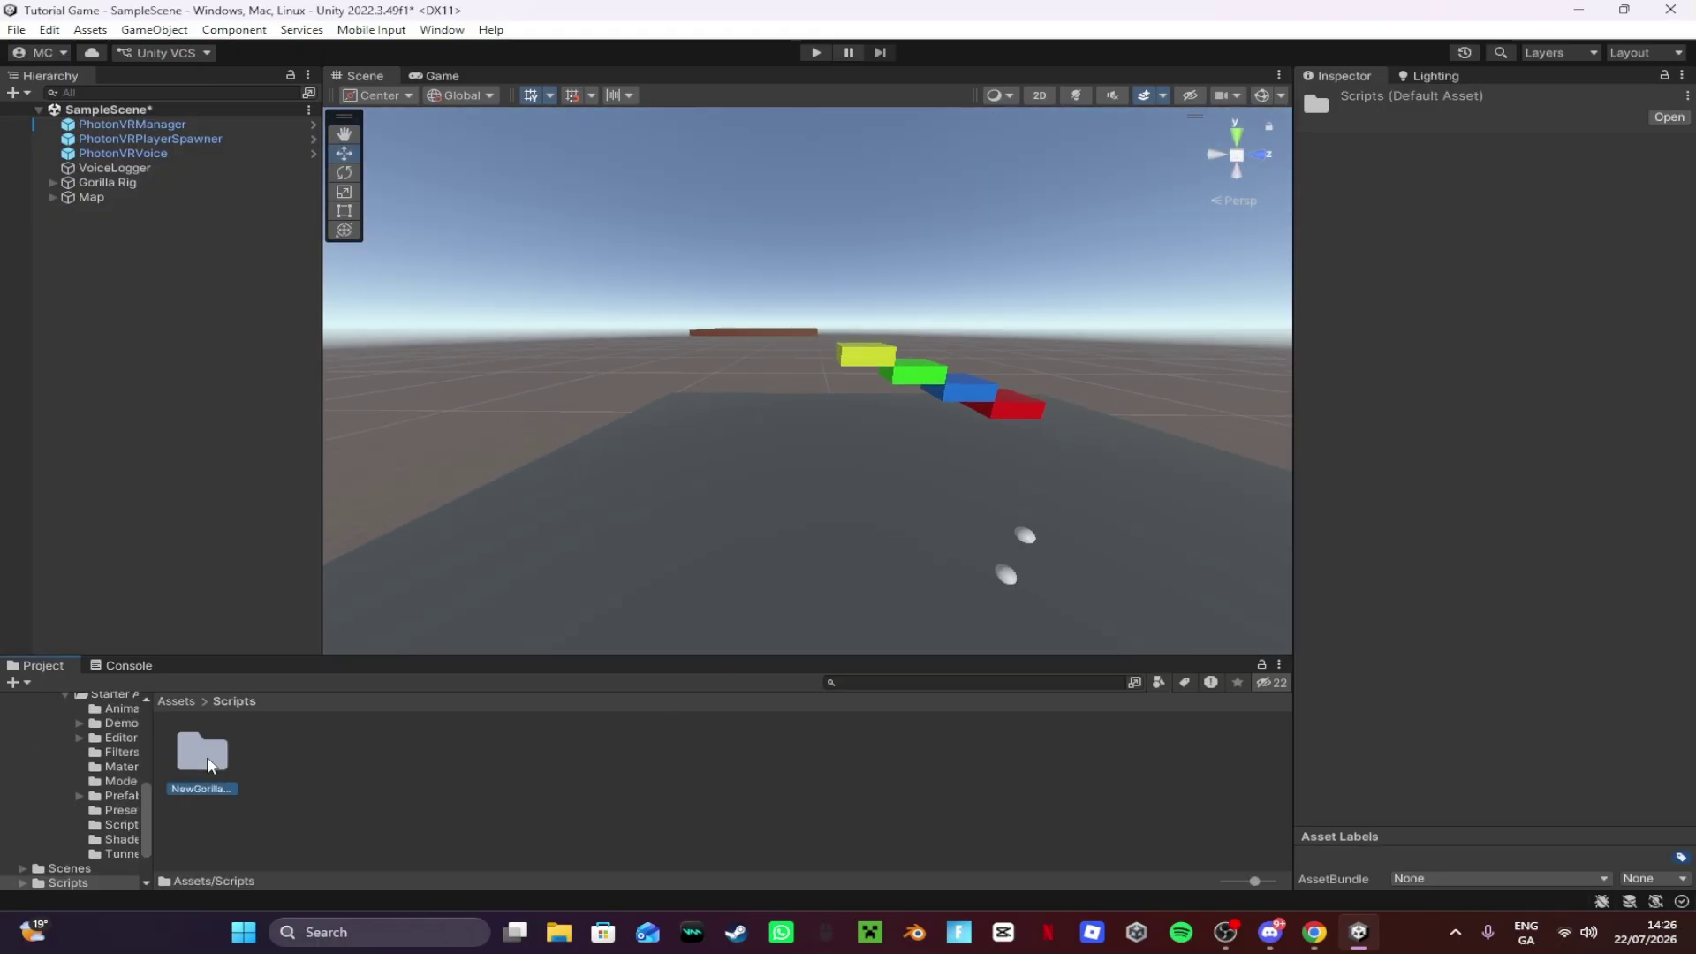
pyautogui.click(224, 699)
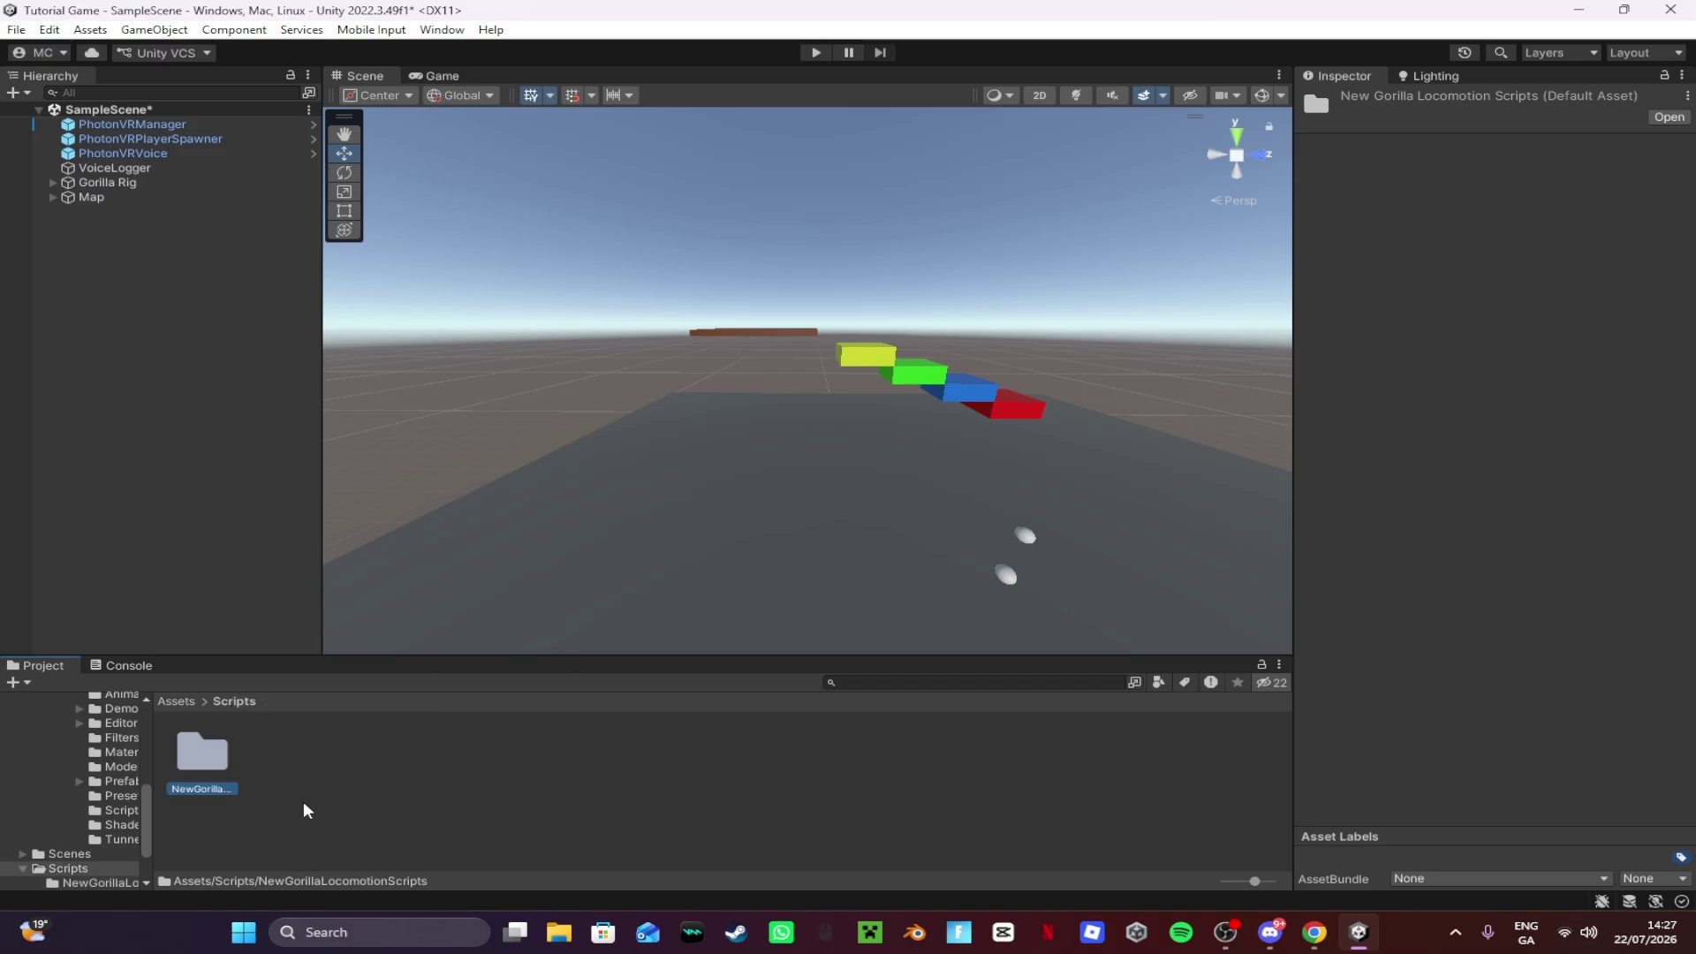
pyautogui.rightClick(304, 802)
pyautogui.click(399, 438)
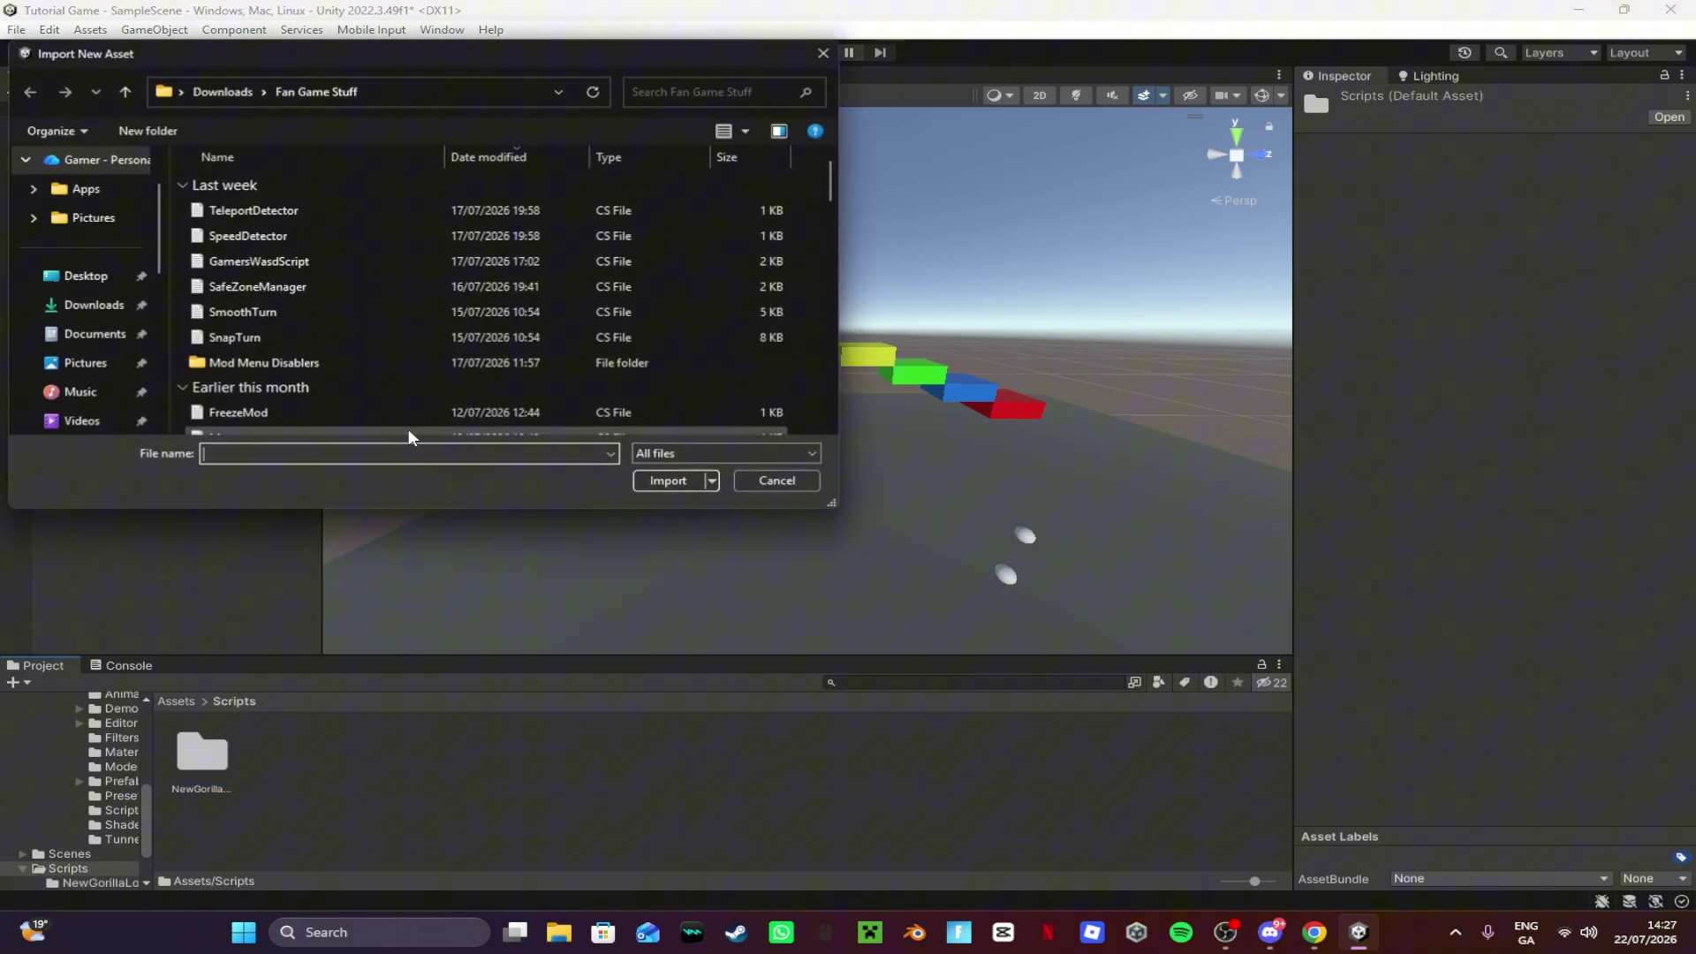
# Step: Import getBanReason, BetterPlayfabManager, PlayFabFailChecker and Playfablogin into Scripts
pyautogui.scroll(-2, 96, 329)
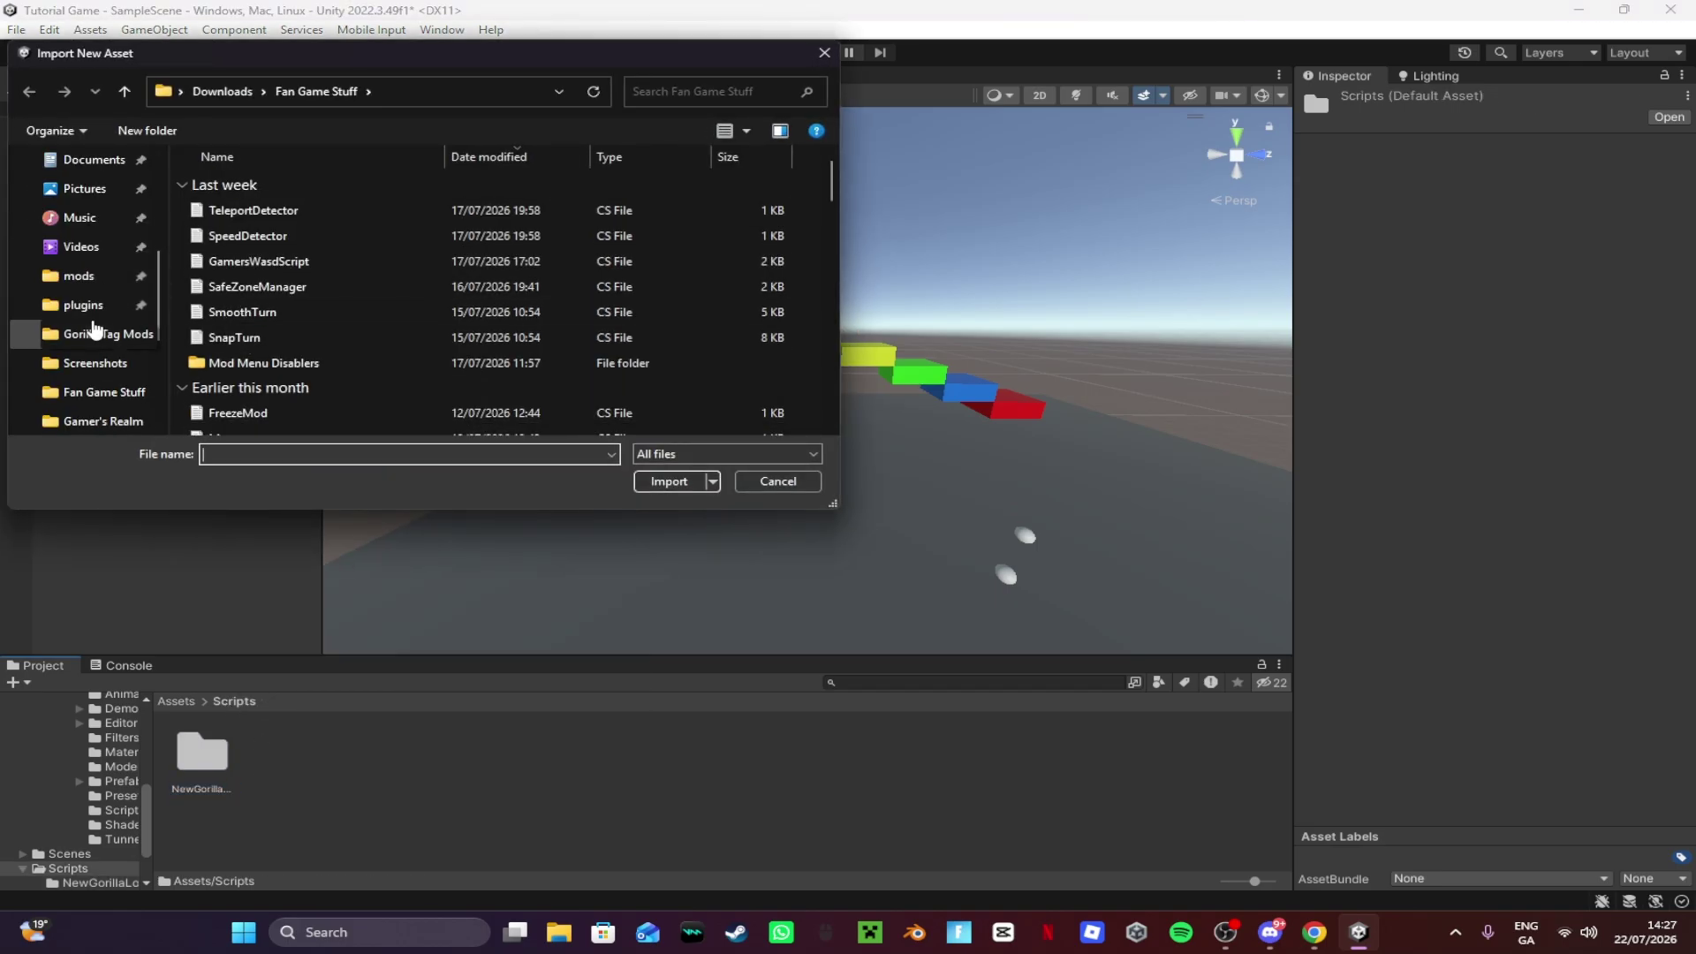
pyautogui.scroll(-1, 106, 357)
pyautogui.scroll(-4, 451, 293)
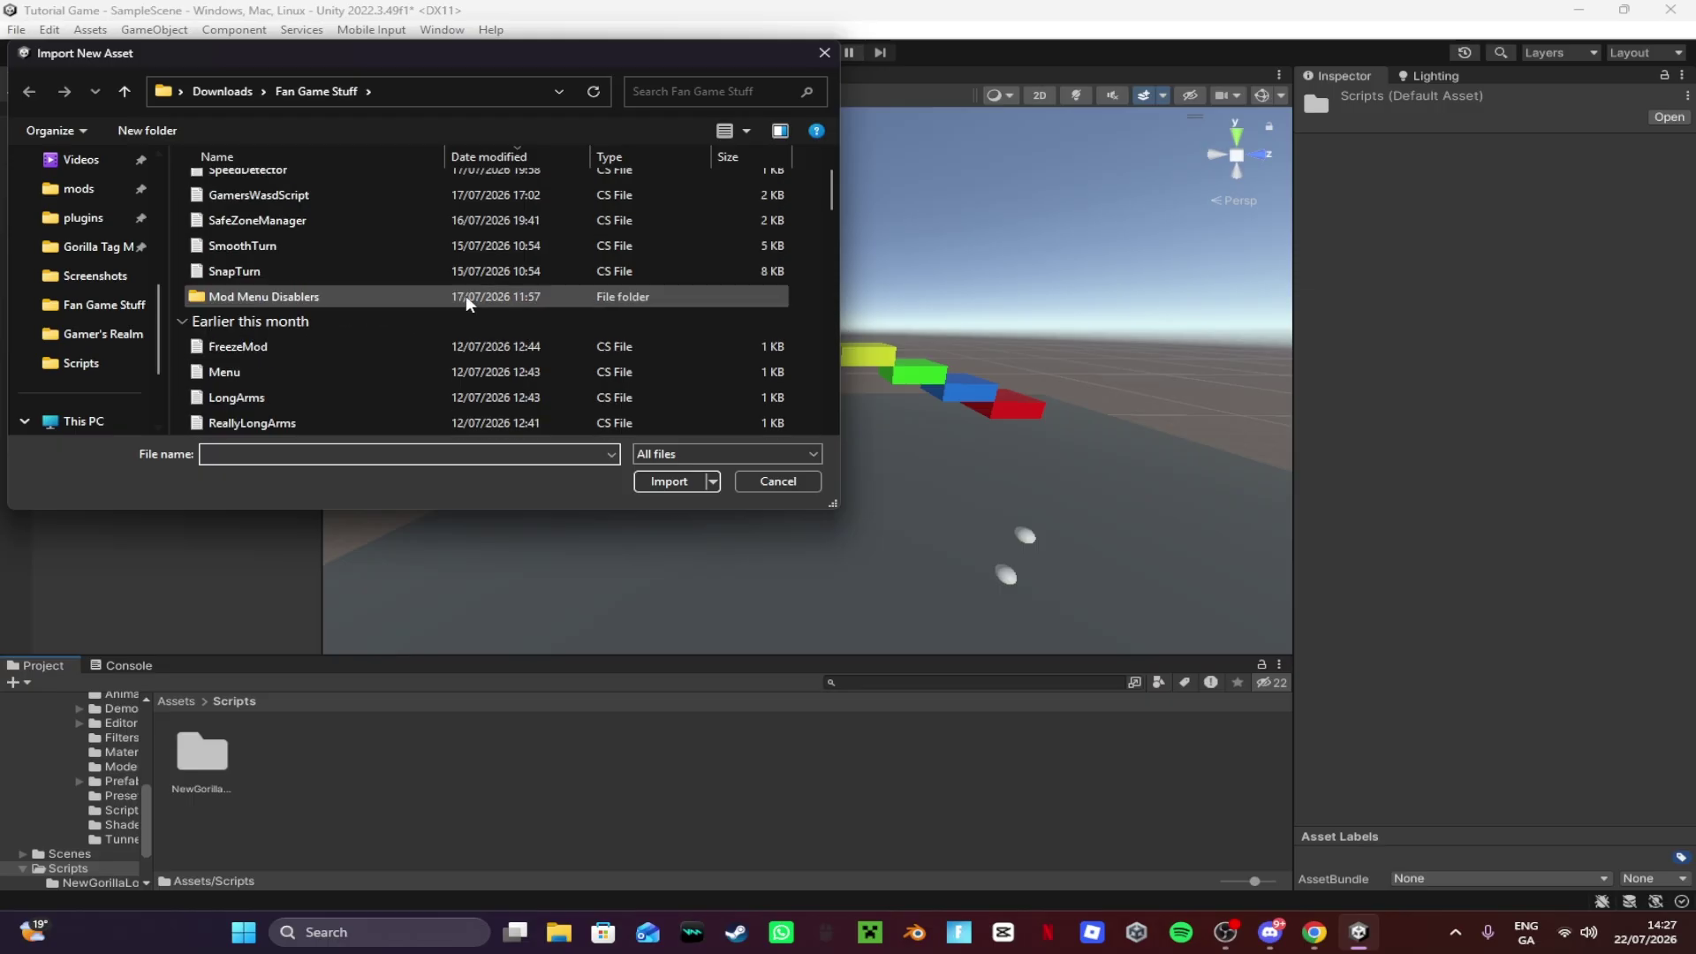
pyautogui.scroll(-5, 432, 289)
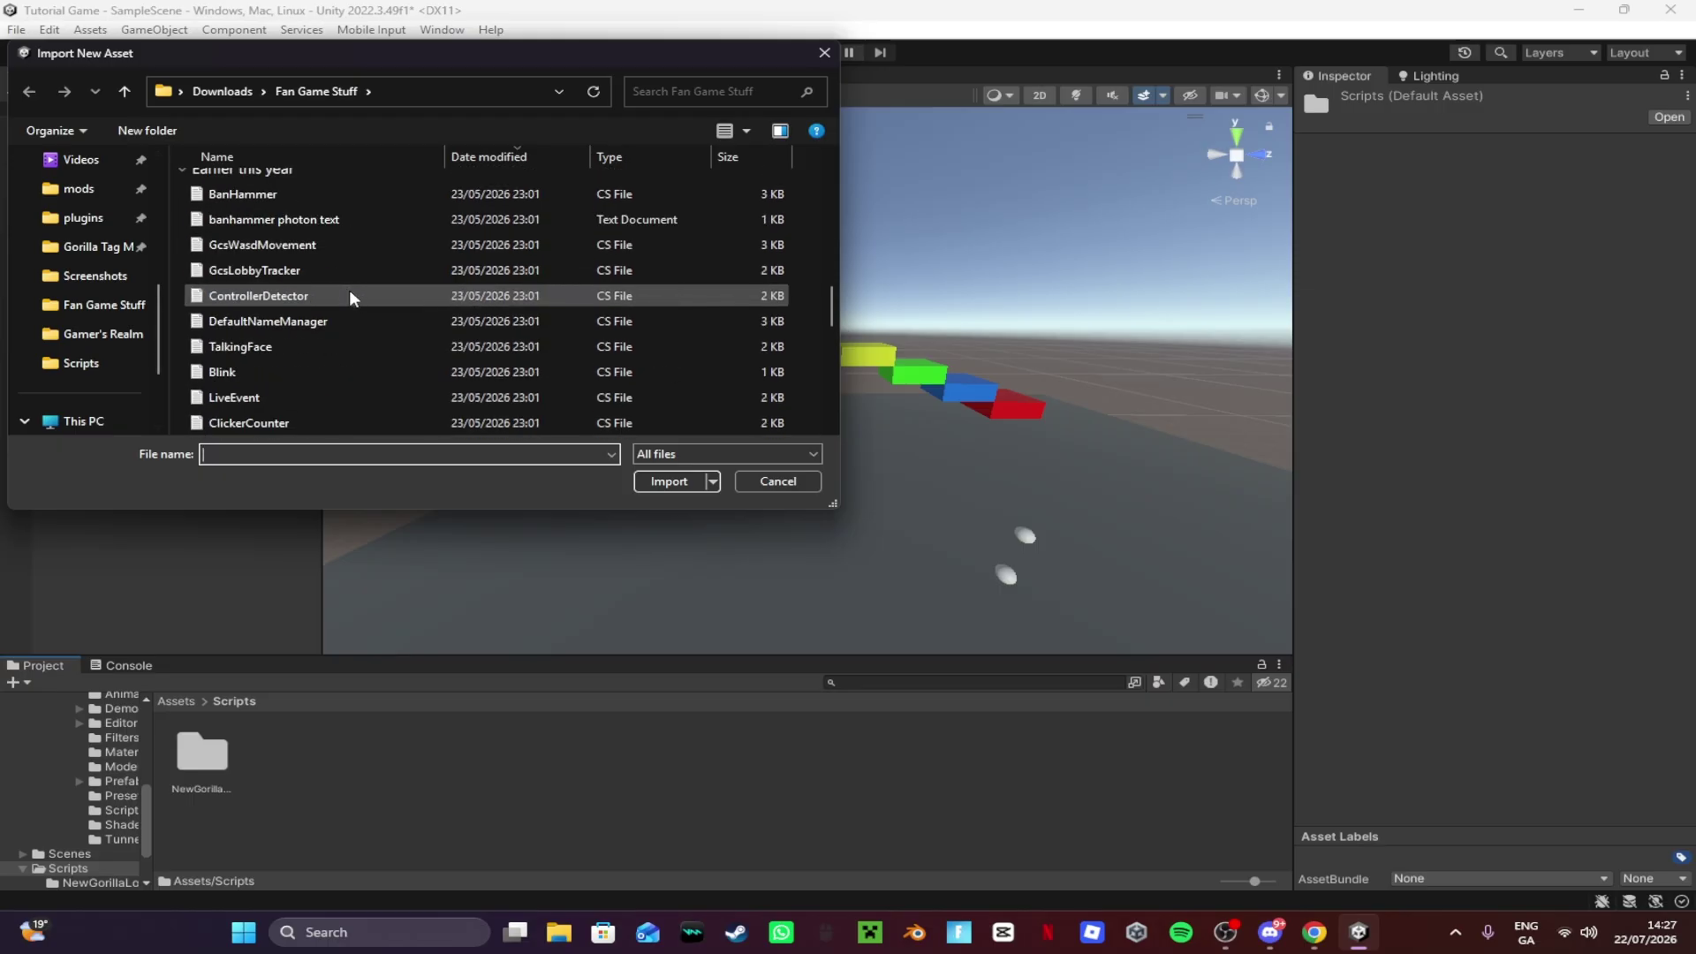
pyautogui.scroll(2, 348, 290)
pyautogui.scroll(2, 314, 277)
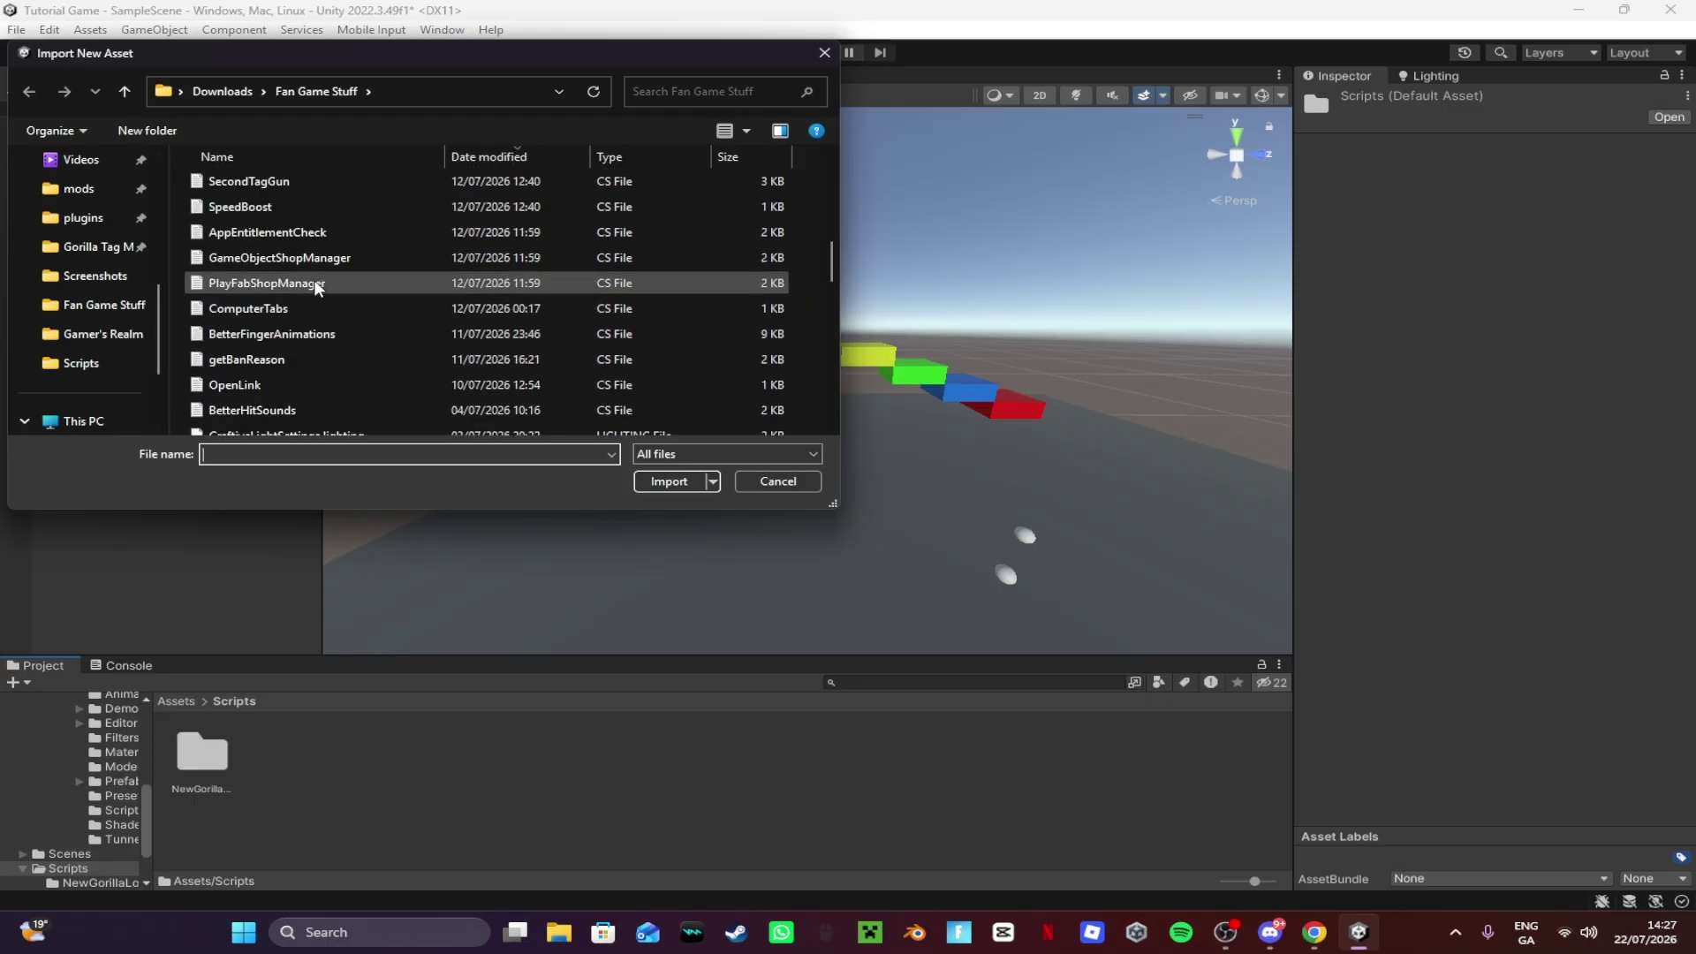
pyautogui.scroll(-1, 314, 279)
pyautogui.click(284, 294)
pyautogui.scroll(2, 285, 293)
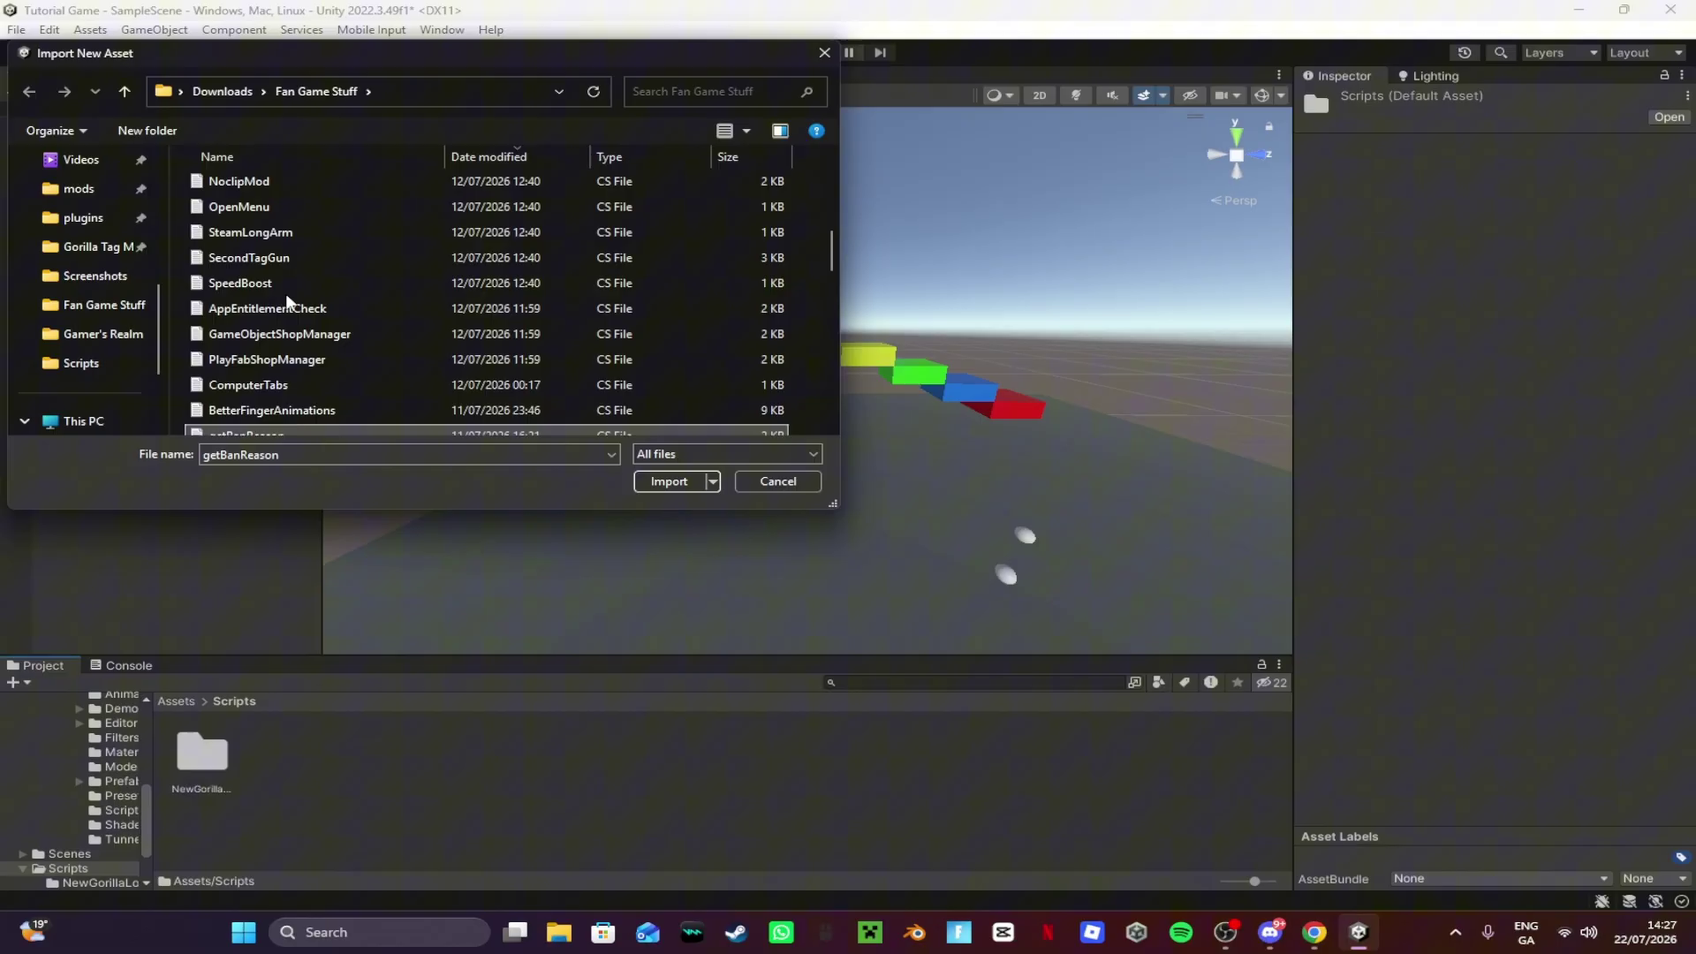
pyautogui.scroll(-2, 284, 293)
pyautogui.scroll(-5, 286, 296)
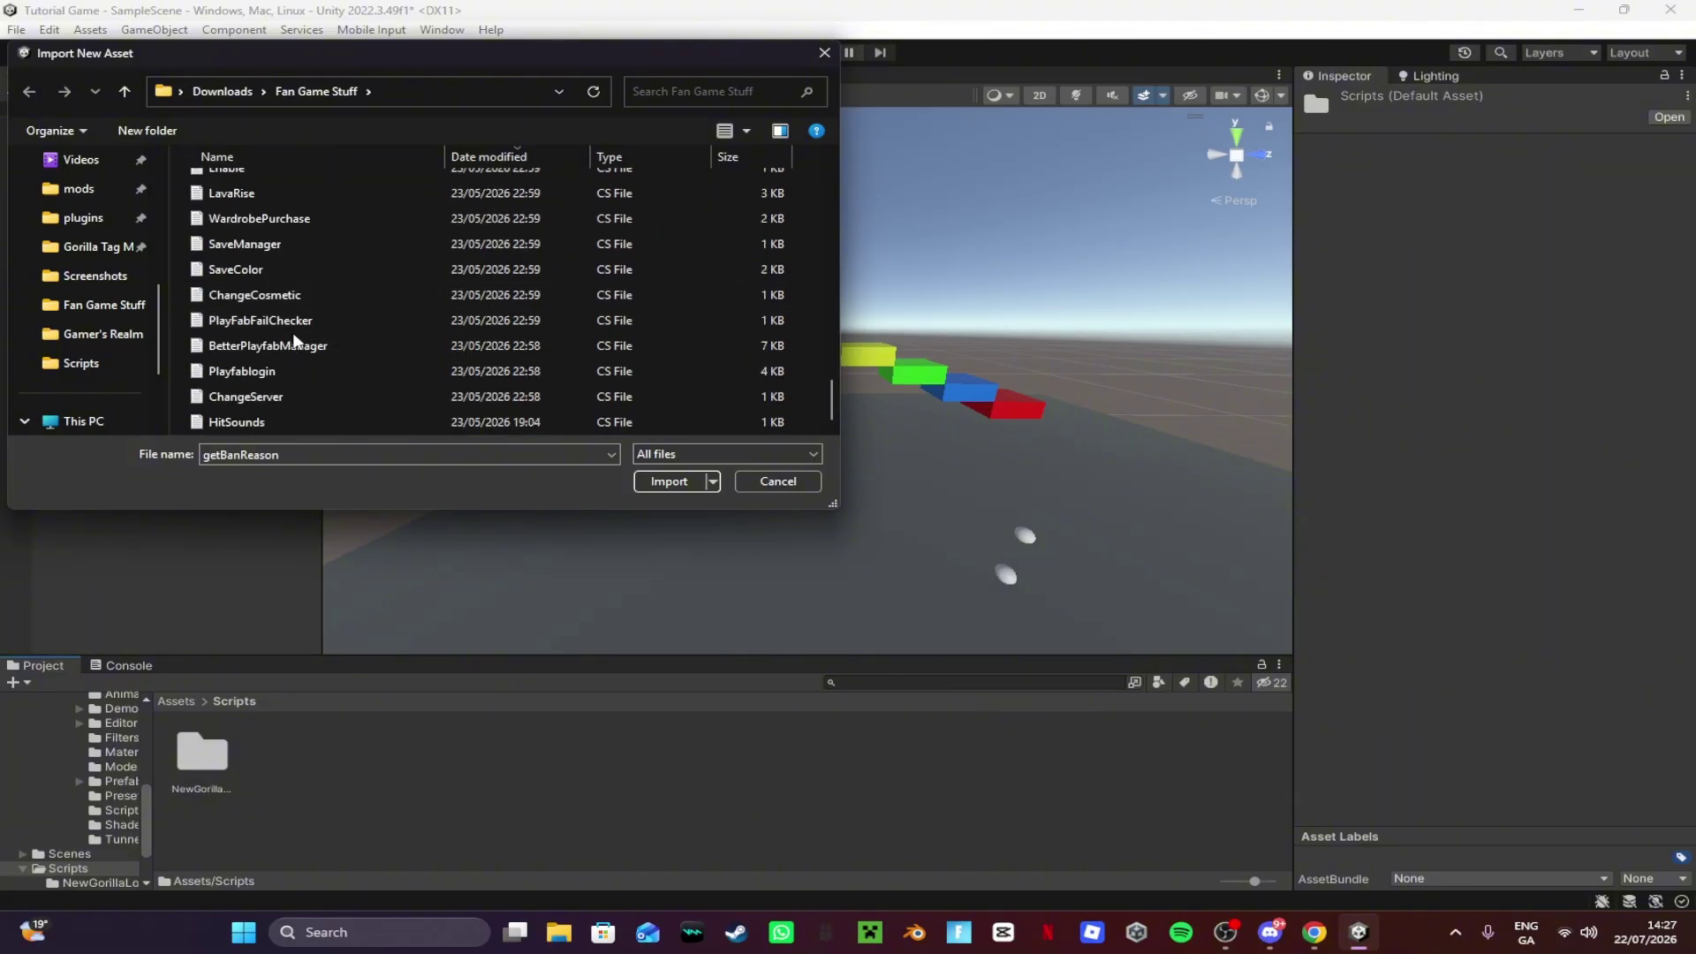
pyautogui.click(295, 344)
pyautogui.keyDown('ctrl'); pyautogui.click(297, 320); pyautogui.keyUp('ctrl')
pyautogui.keyDown('ctrl'); pyautogui.click(277, 370); pyautogui.keyUp('ctrl')
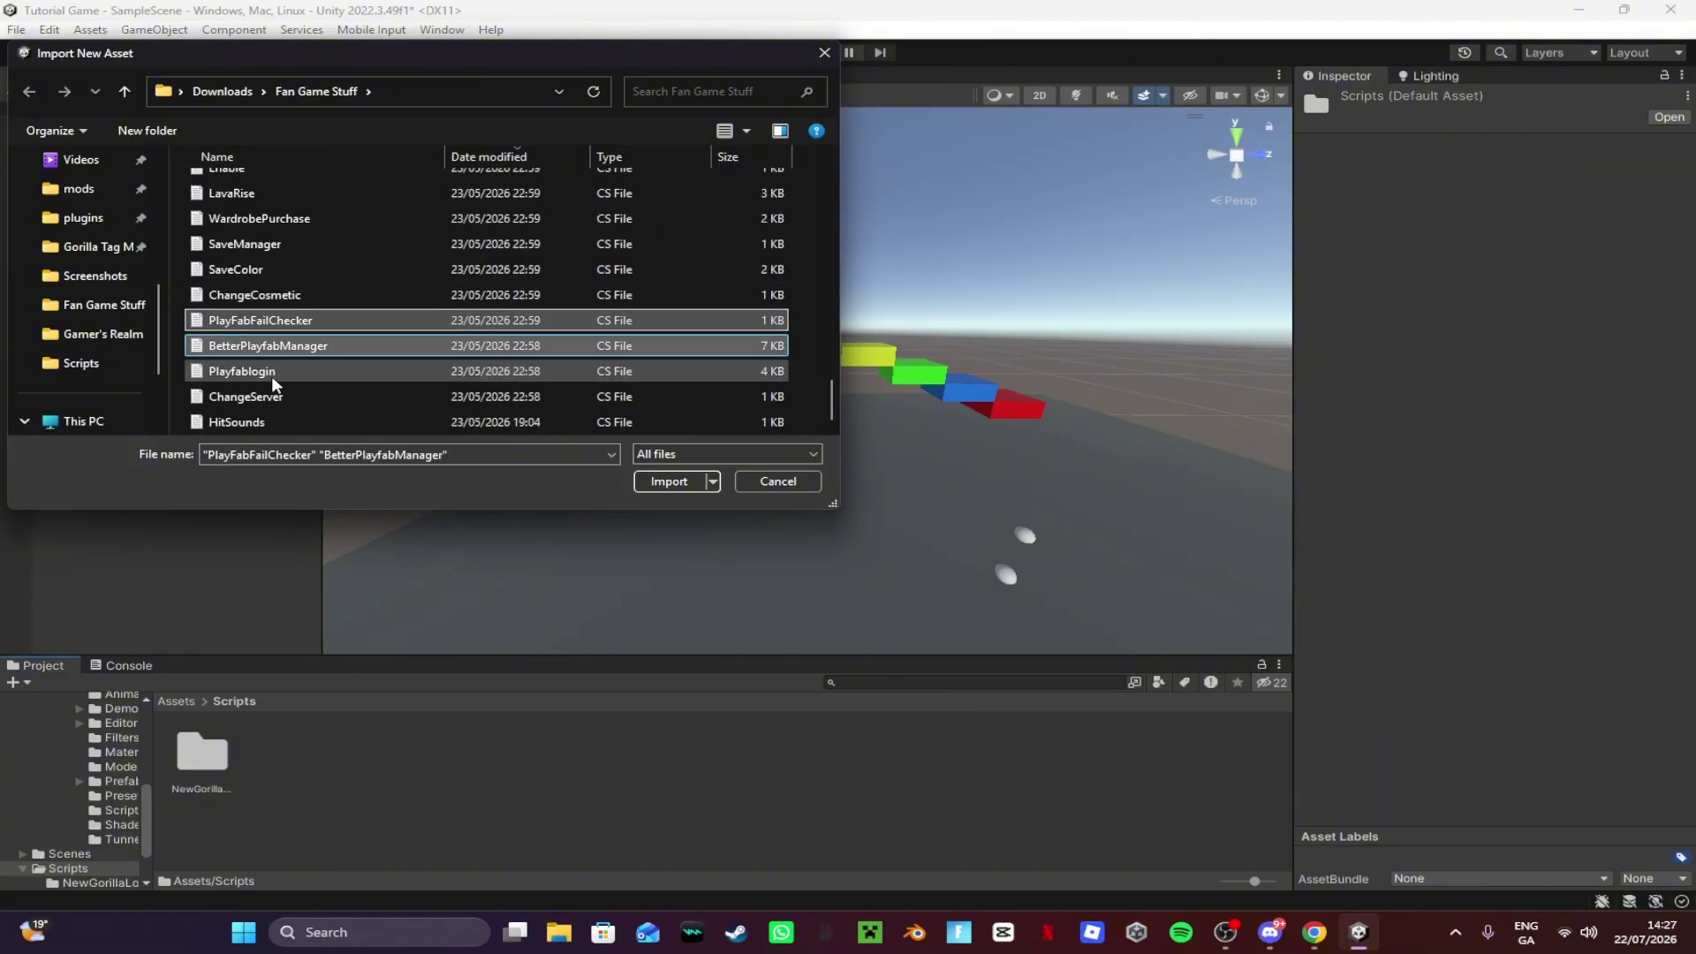
pyautogui.scroll(3, 314, 342)
pyautogui.scroll(3, 318, 344)
pyautogui.scroll(3, 320, 340)
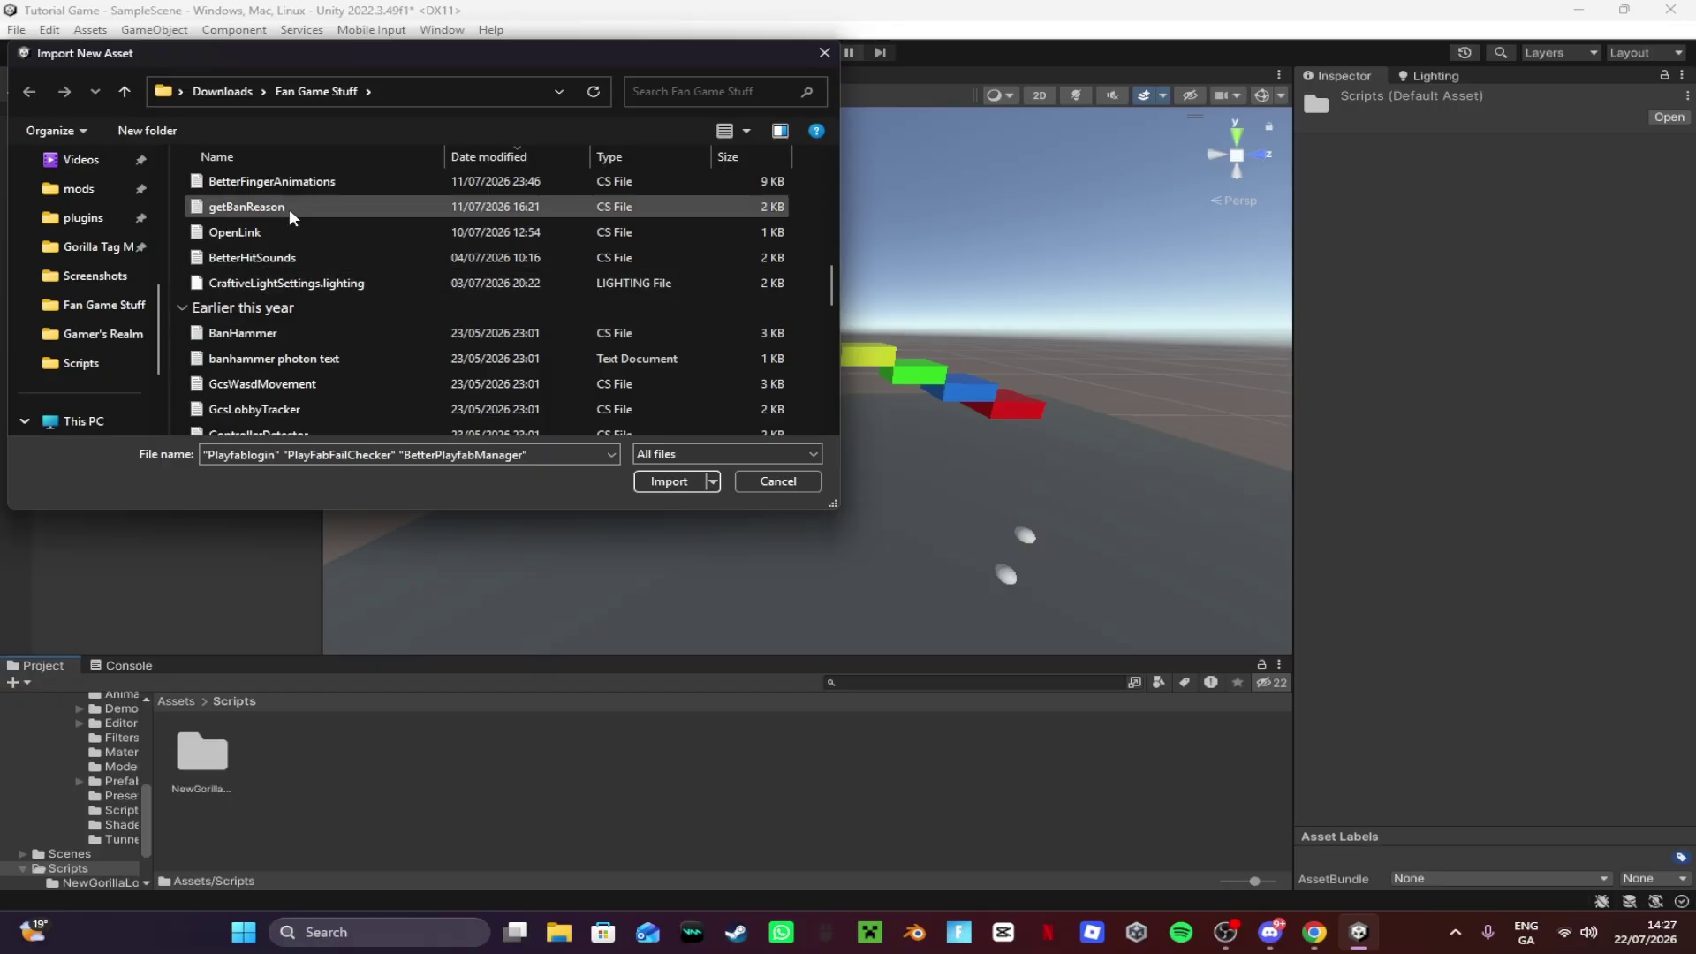
pyautogui.keyDown('ctrl'); pyautogui.click(289, 208); pyautogui.keyUp('ctrl')
pyautogui.click(668, 481)
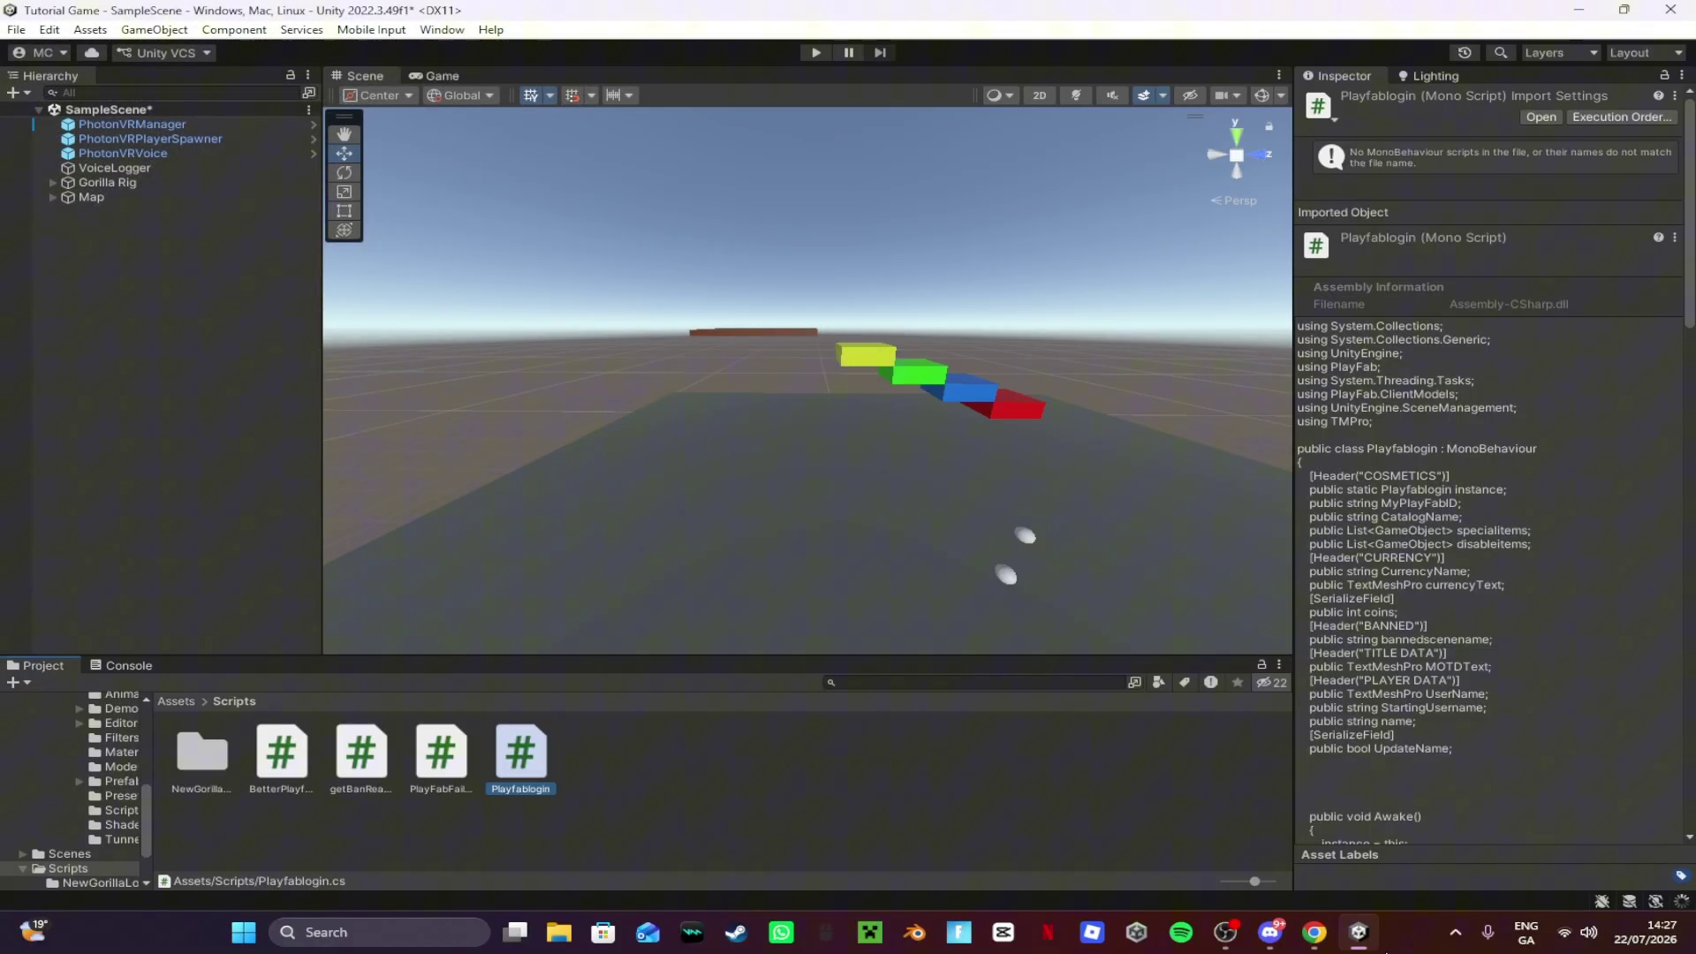
# Step: Import PlayFabEditorExtensionsNew.unitypackage from Discord's #playfab channel, then return to the Assets root
pyautogui.click(1314, 934)
pyautogui.click(1314, 934)
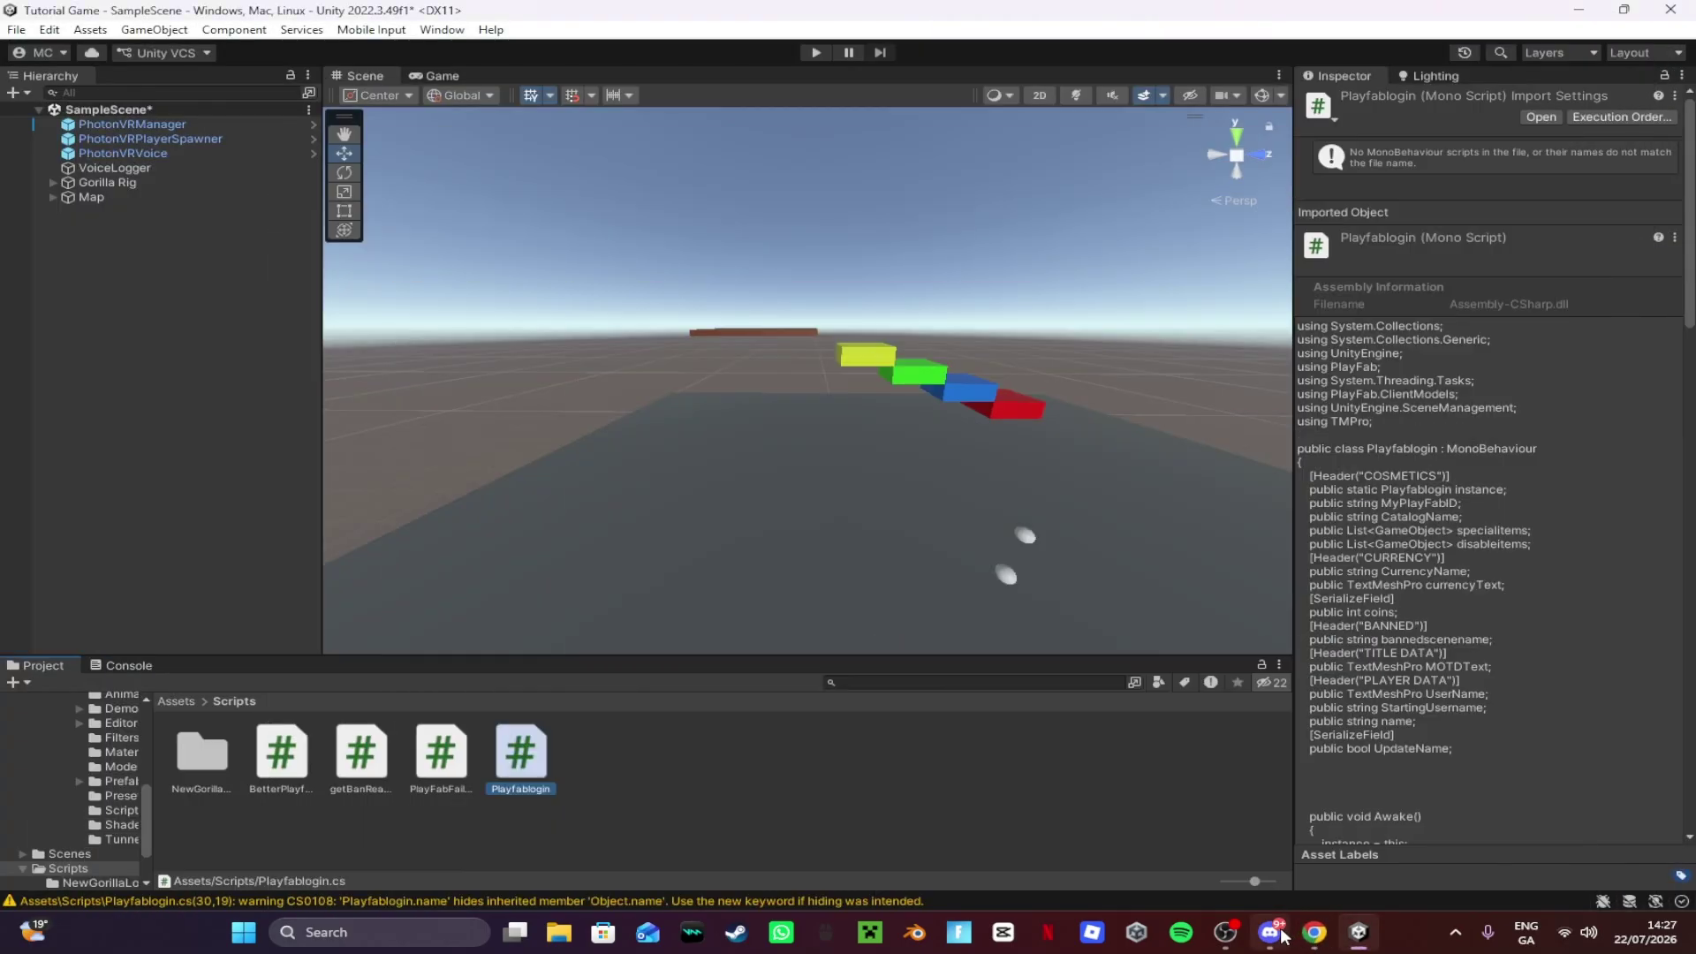
pyautogui.click(1272, 934)
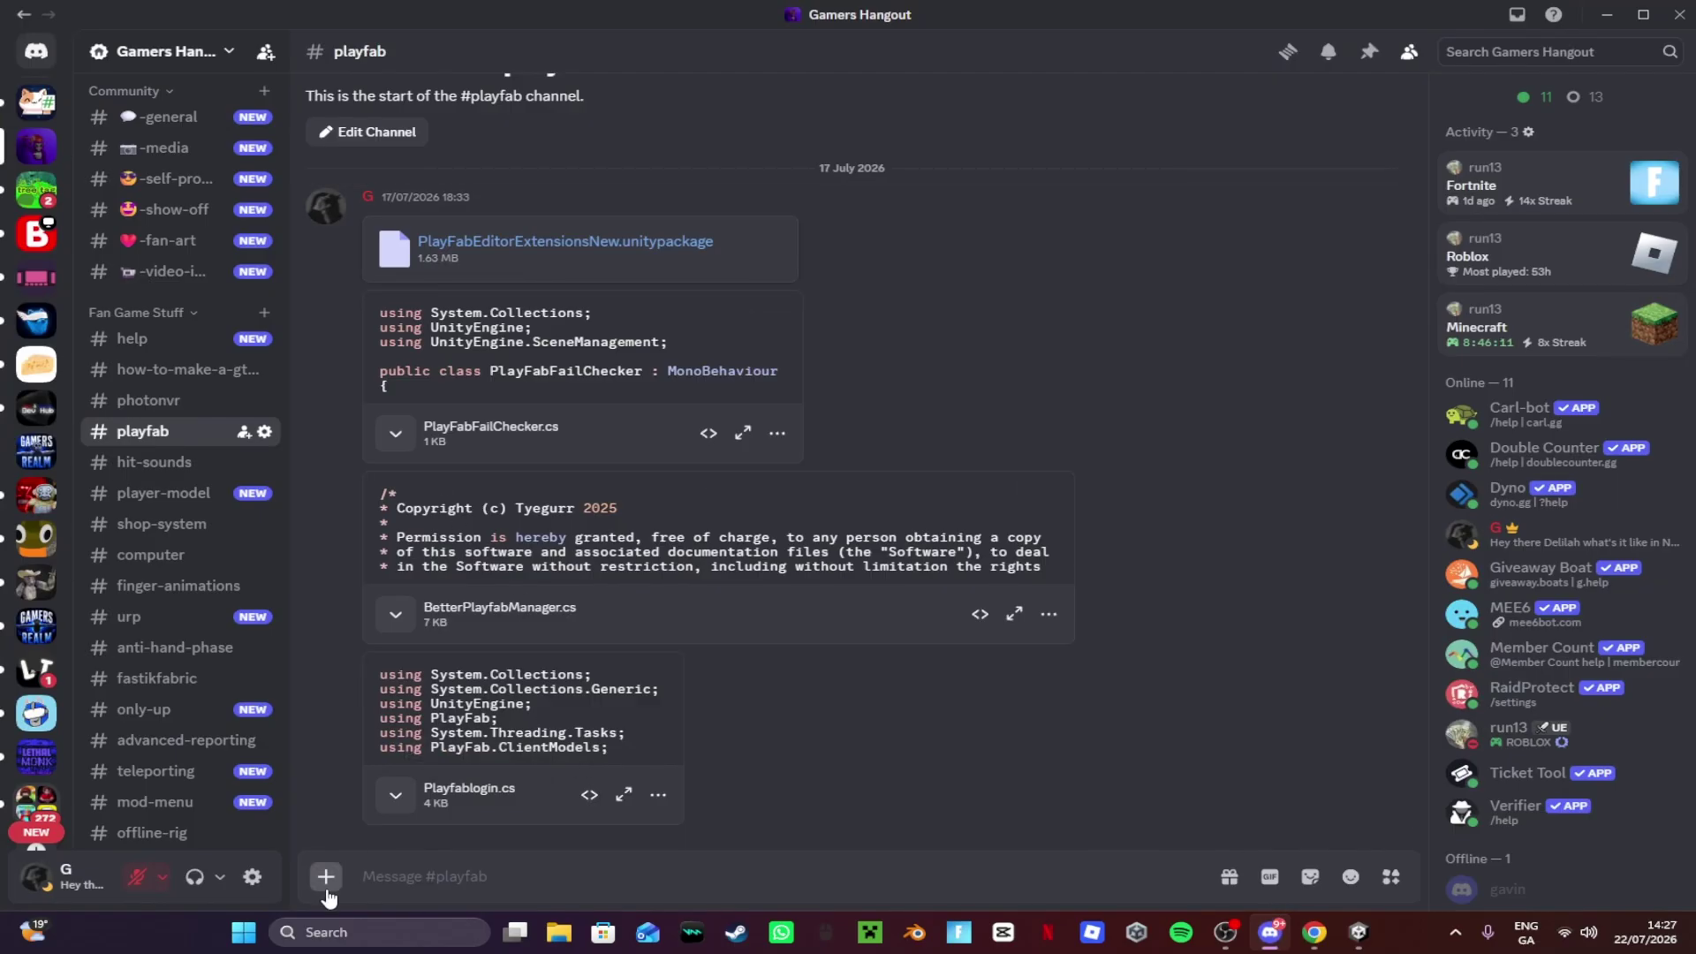
pyautogui.click(325, 876)
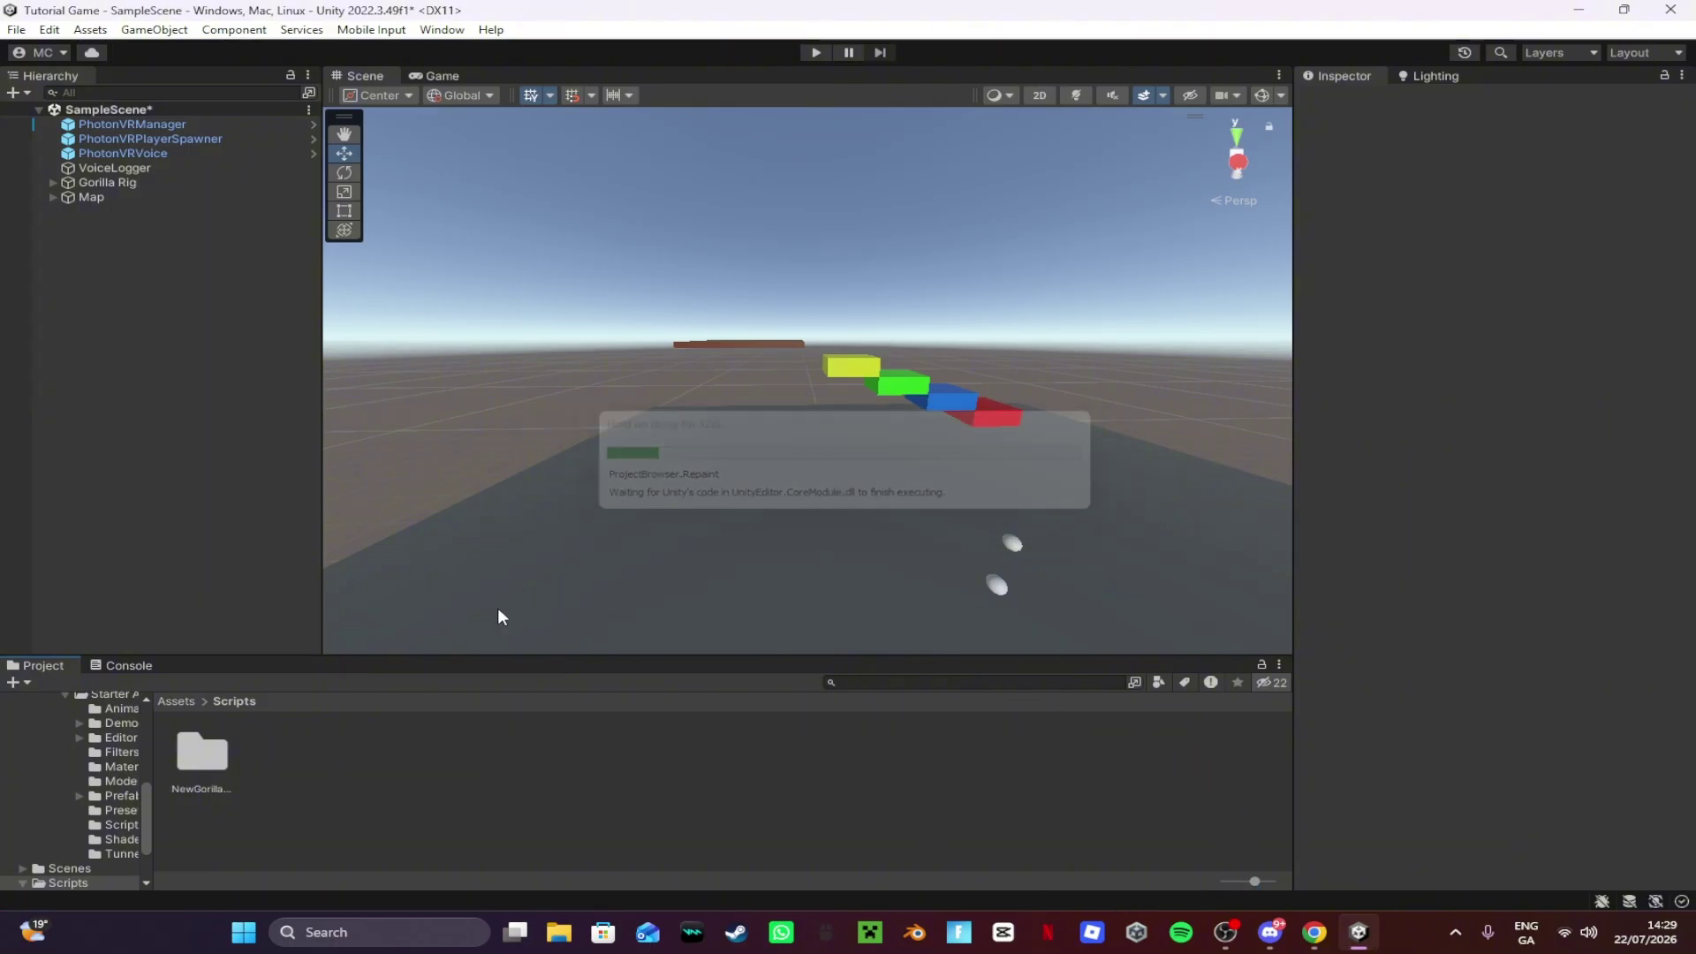
pyautogui.click(181, 700)
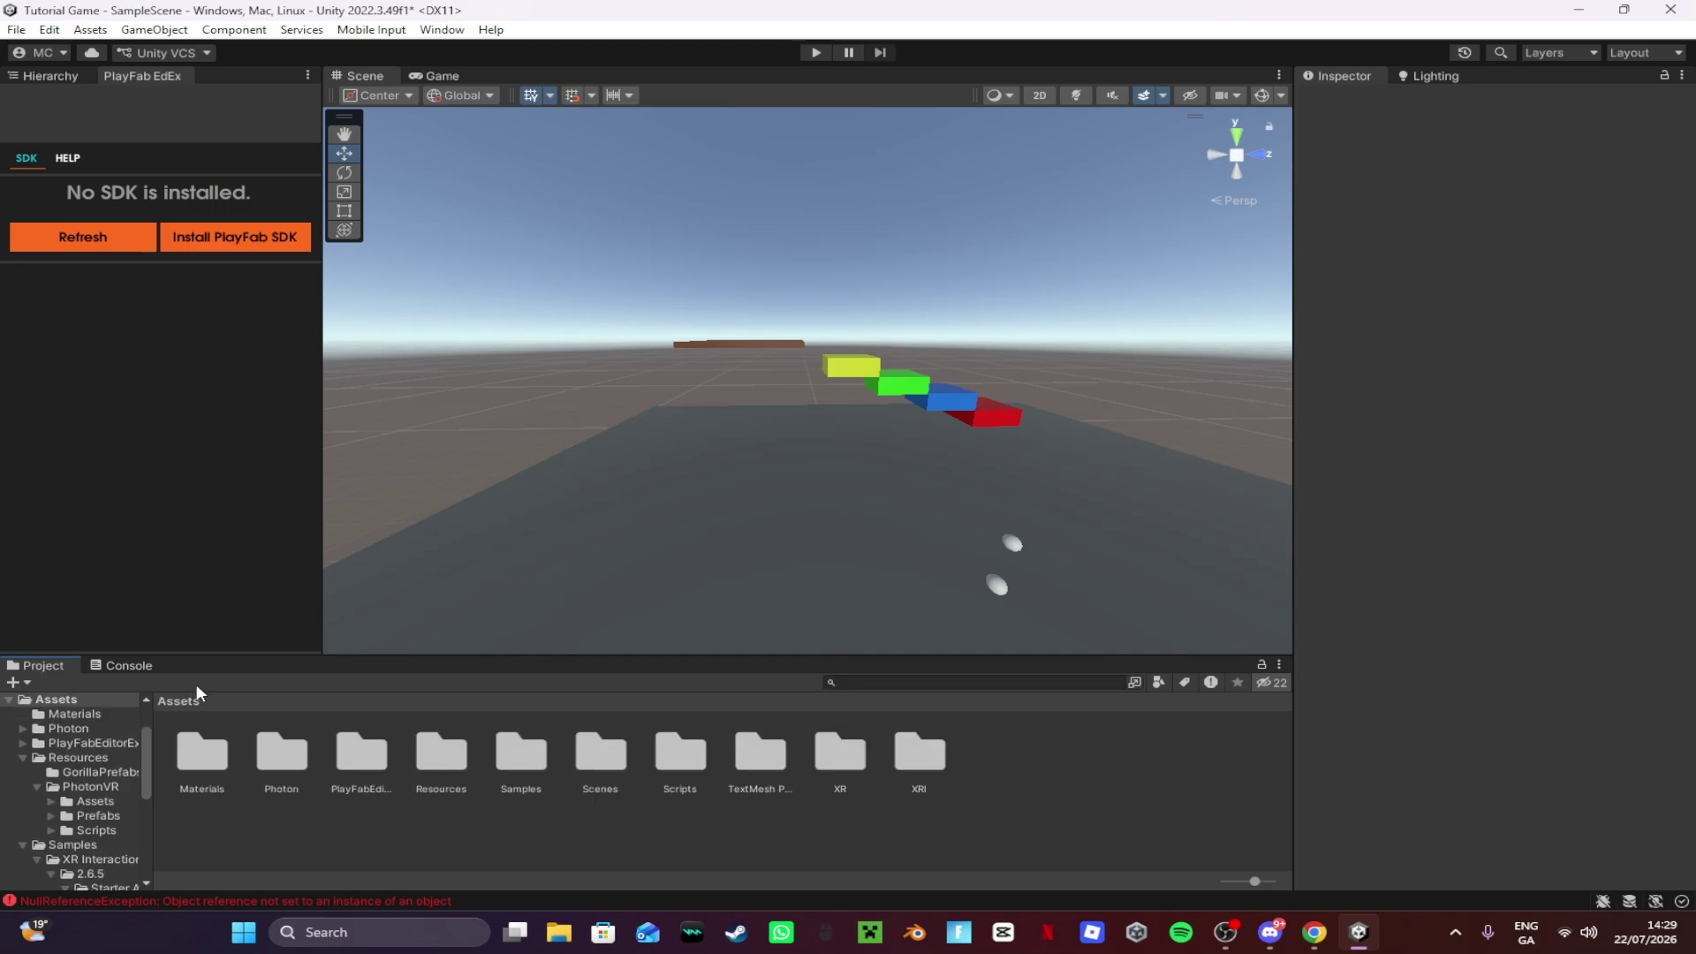
# Step: Clear the Unity Console and return to the Project view
pyautogui.click(128, 665)
pyautogui.click(20, 682)
pyautogui.click(40, 666)
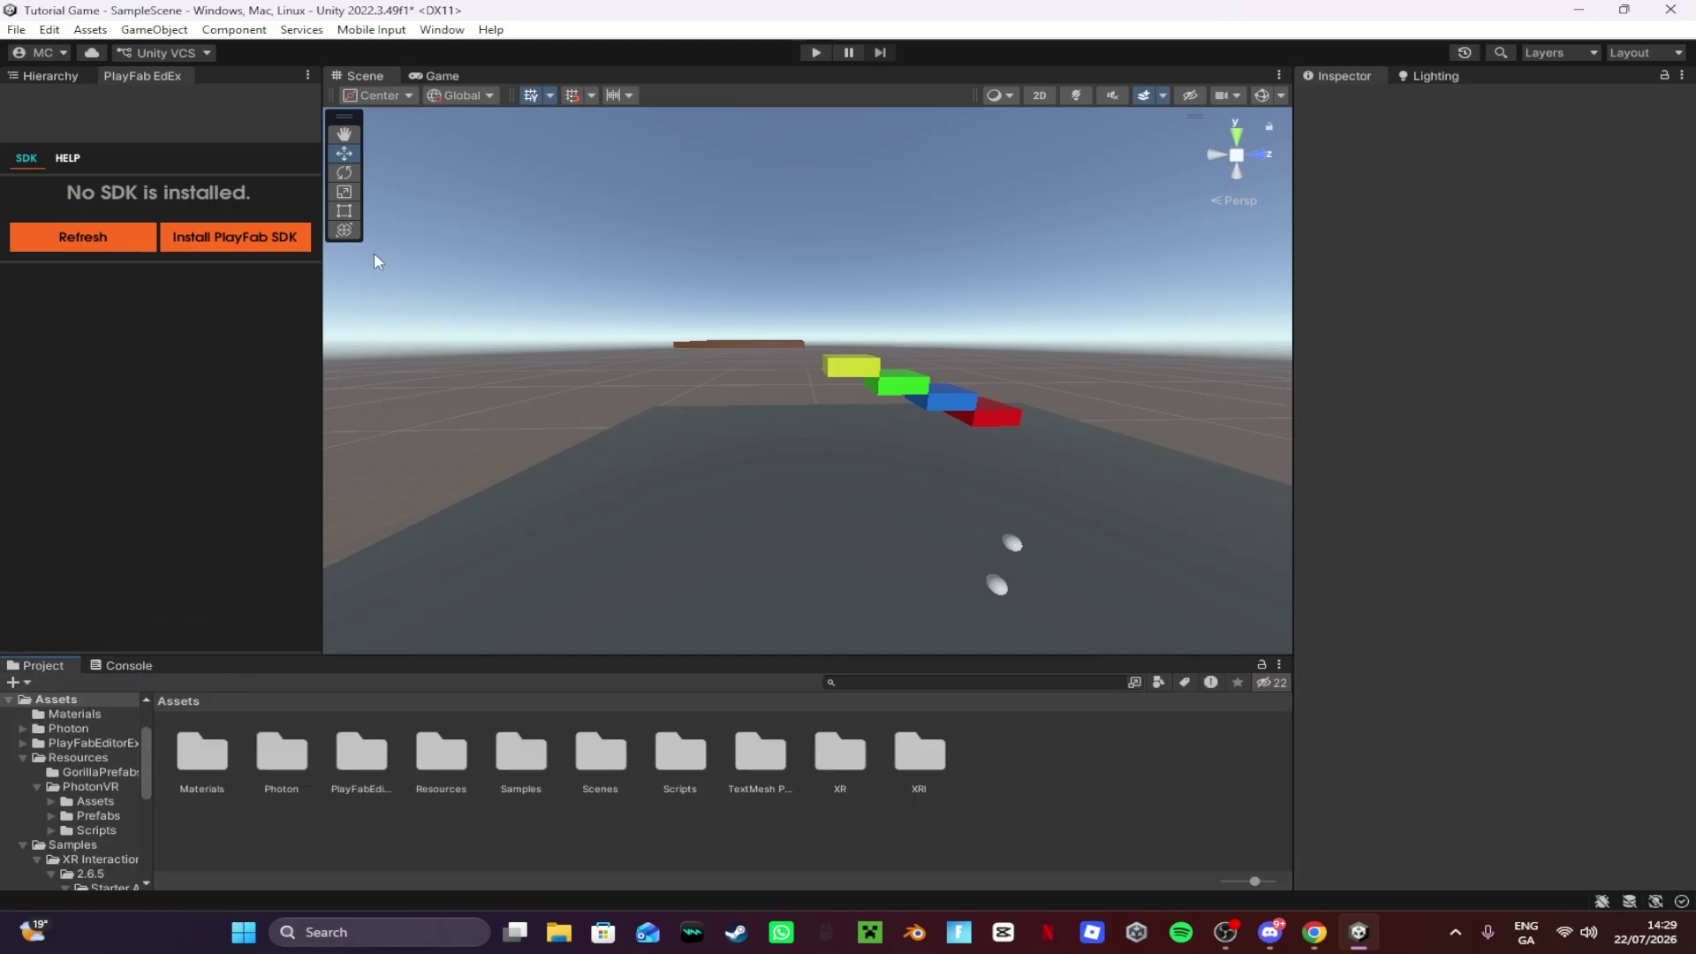
# Step: Install the PlayFab SDK from Window > PlayFab > Editor Extensions and view its settings
pyautogui.click(441, 29)
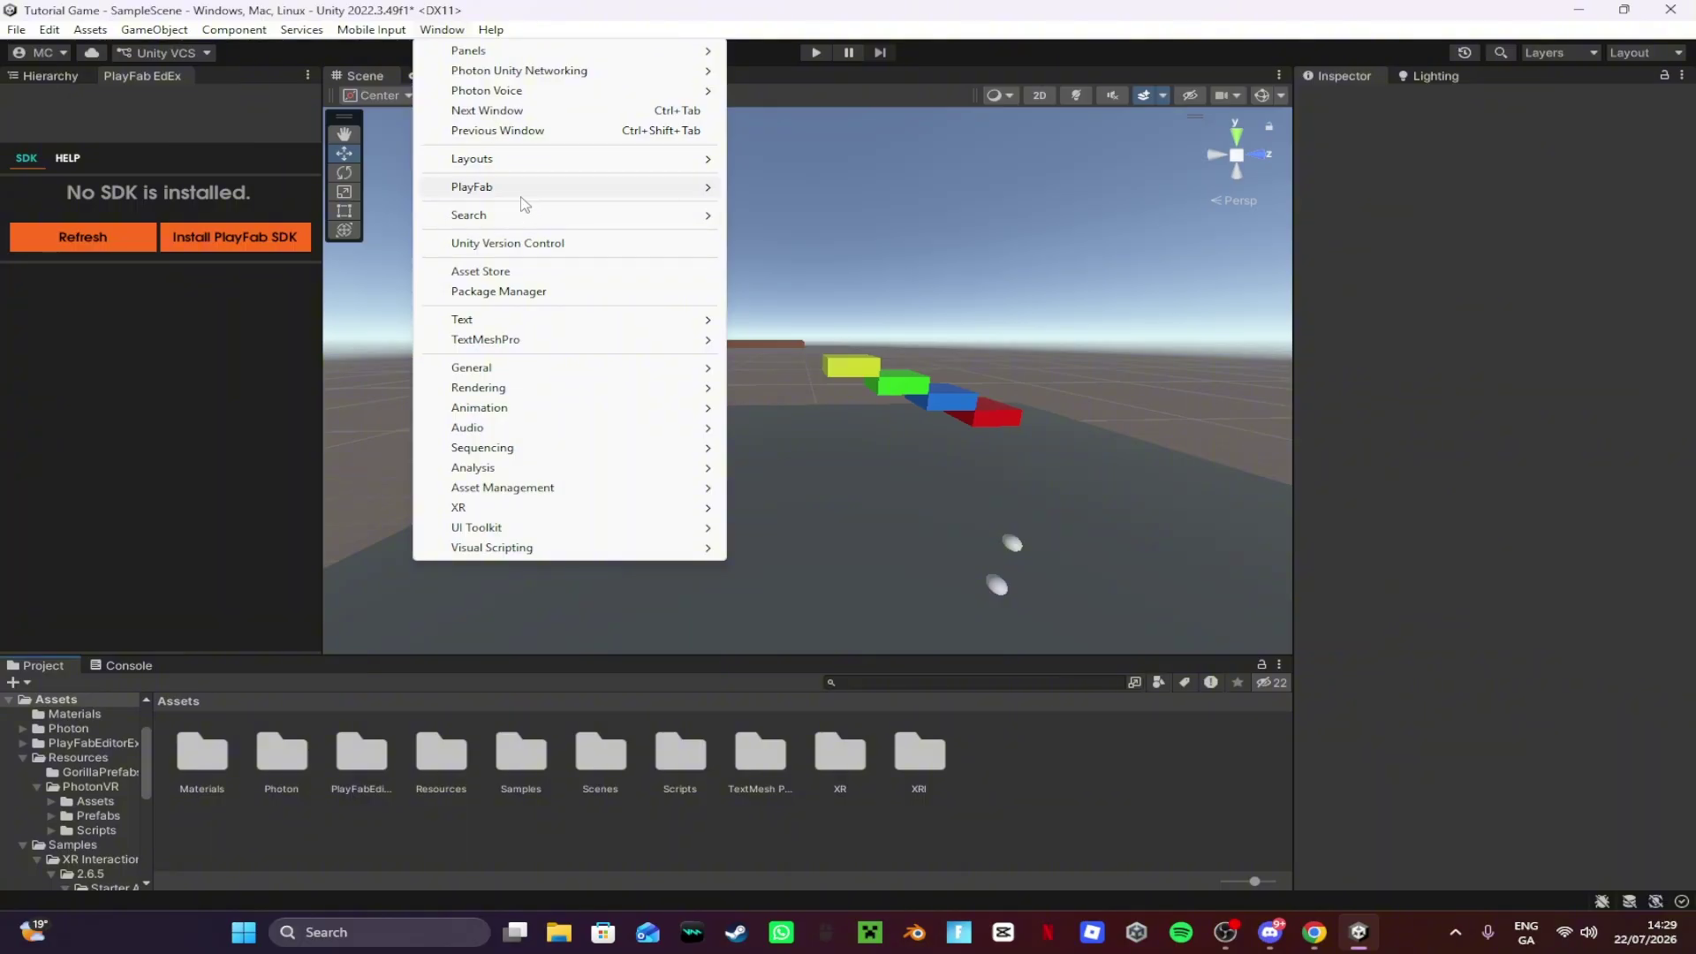
pyautogui.moveTo(663, 194)
pyautogui.click(769, 186)
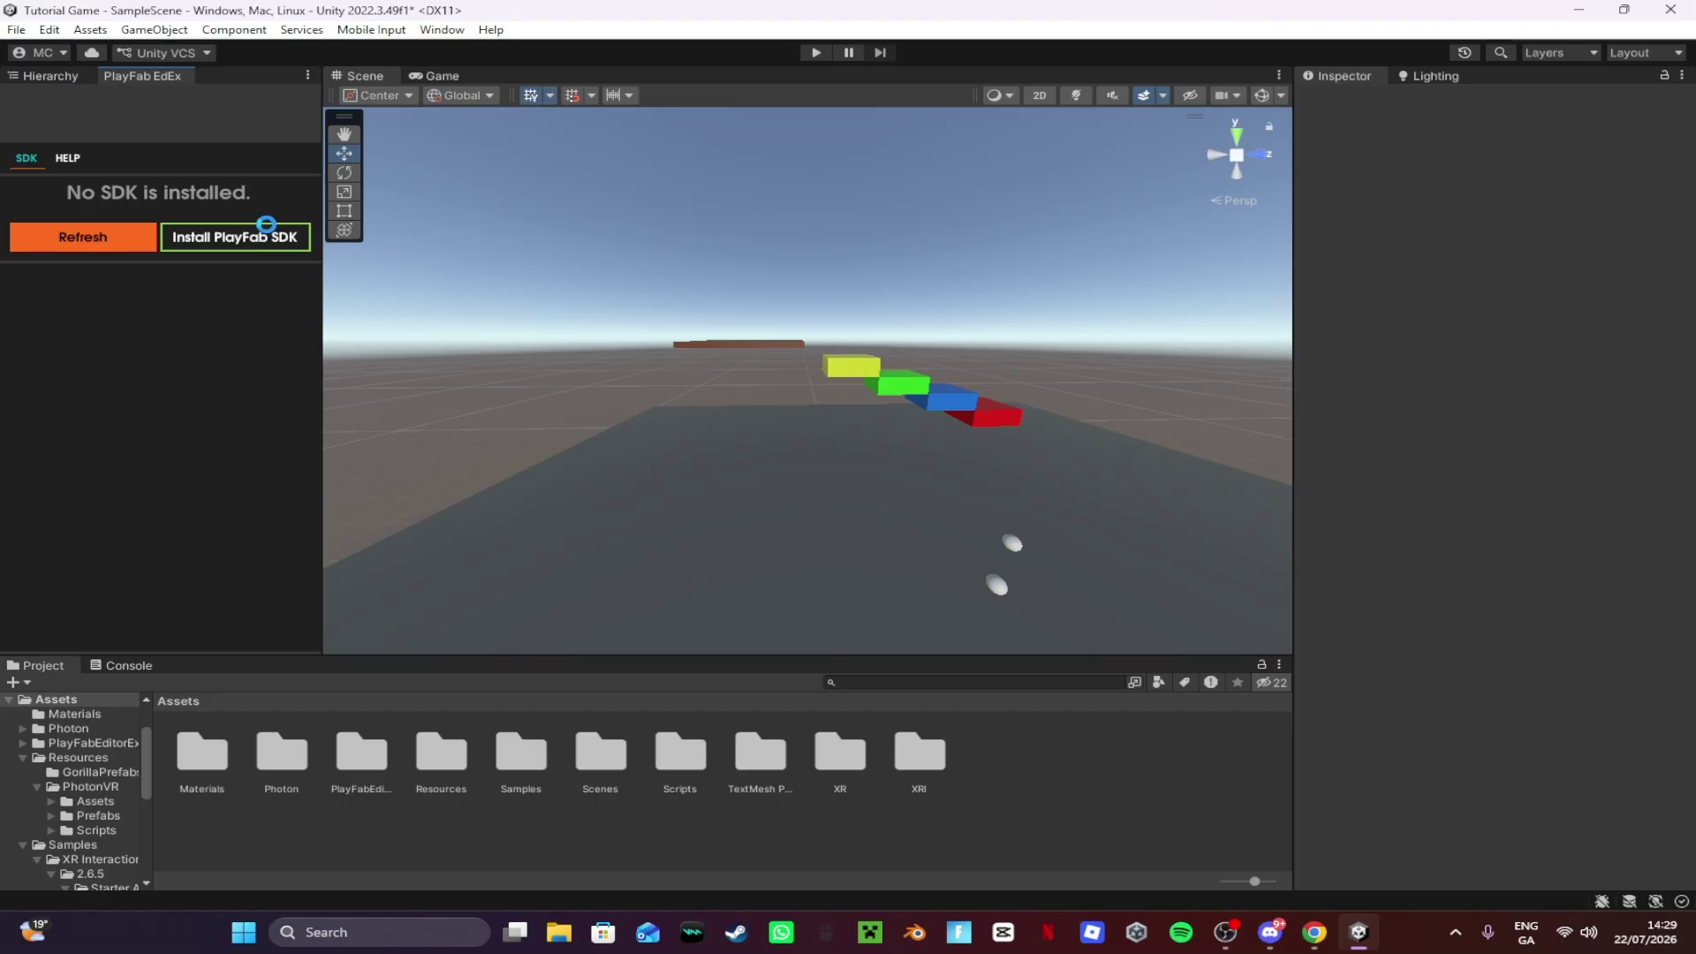
pyautogui.click(266, 226)
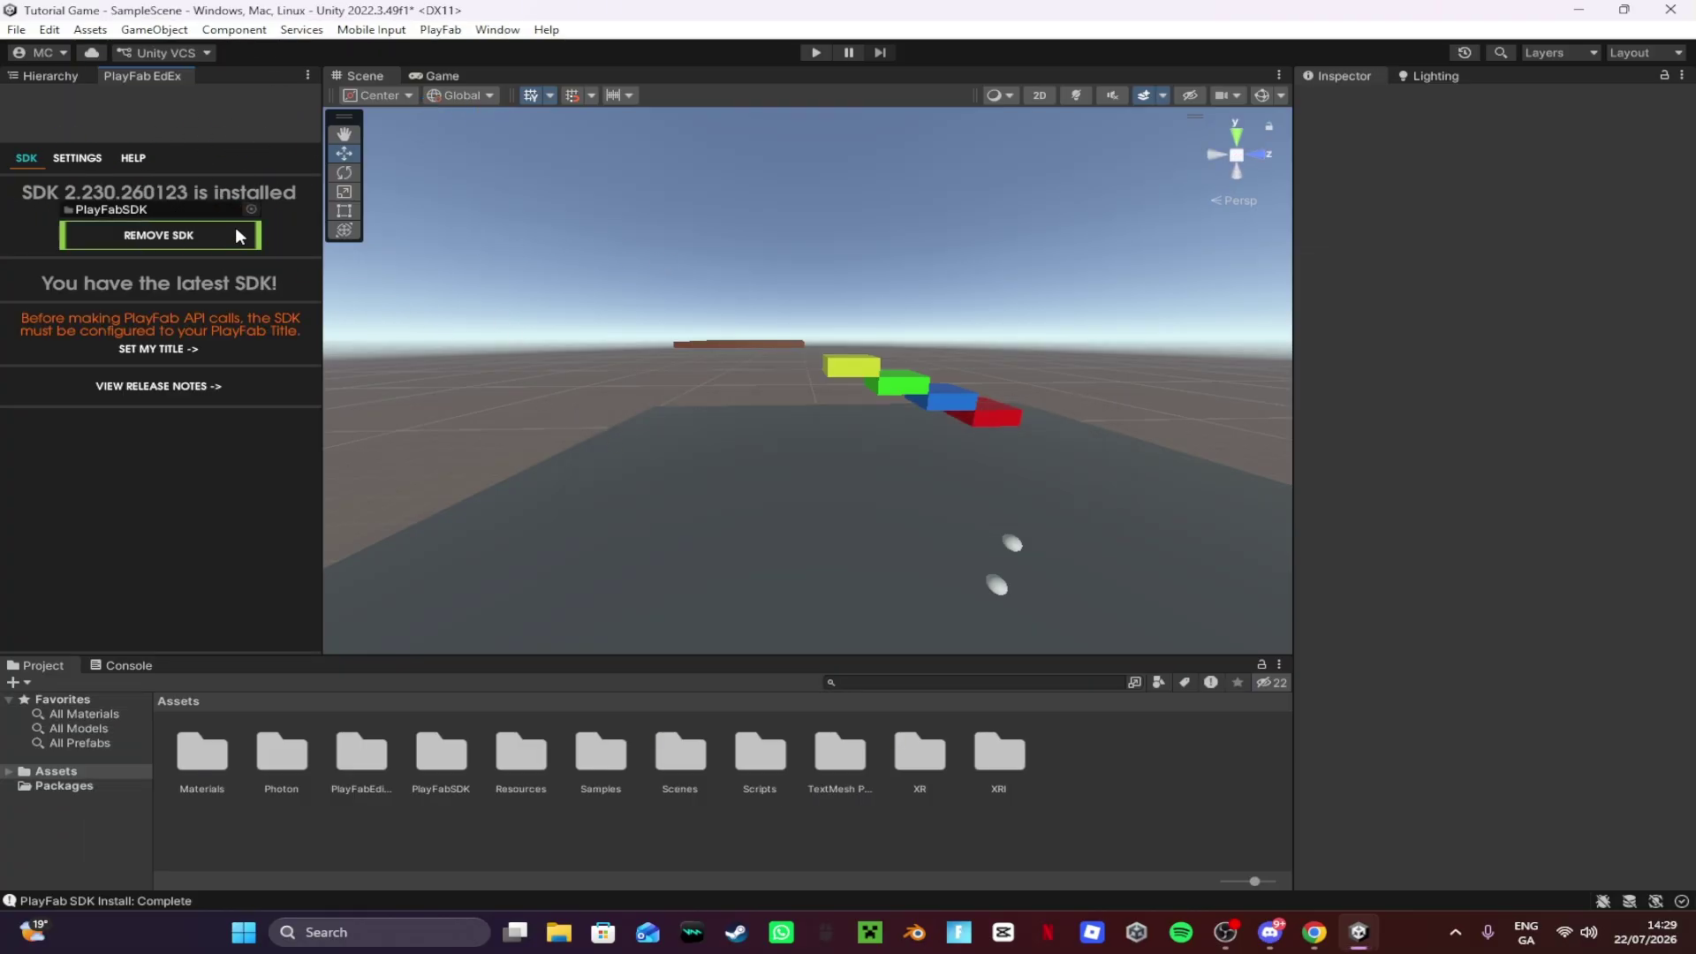
pyautogui.click(71, 159)
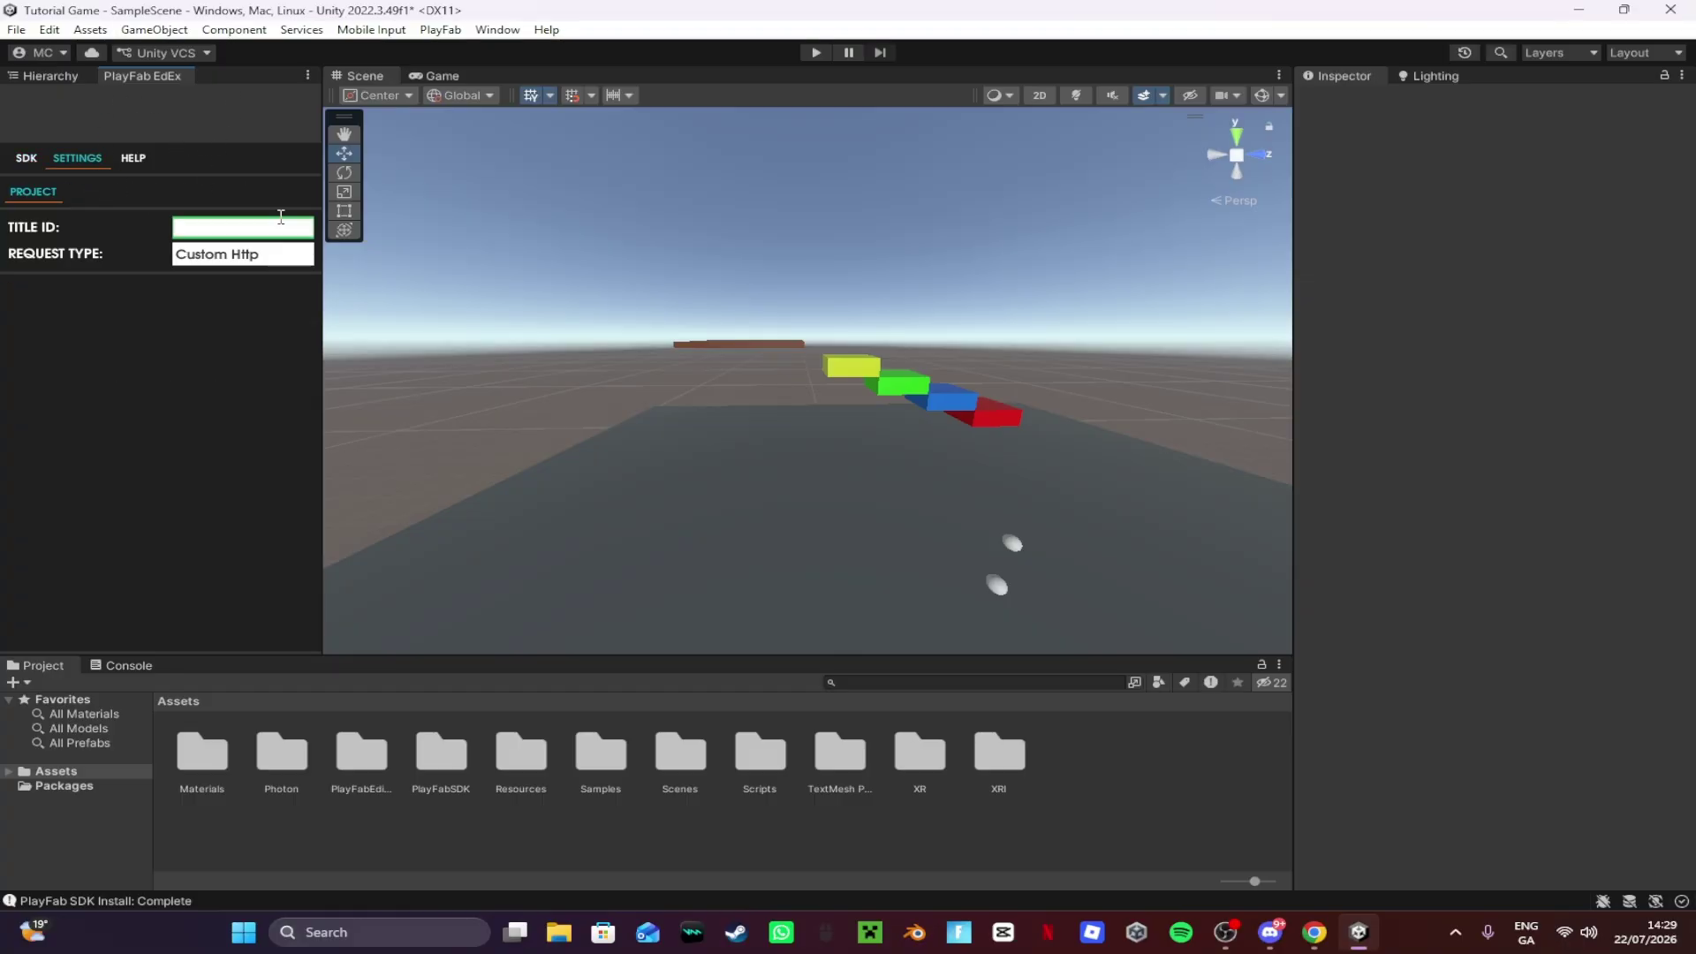
# Step: Create and save a new PlayFab studio named 'Tutorial Game'
pyautogui.click(1315, 932)
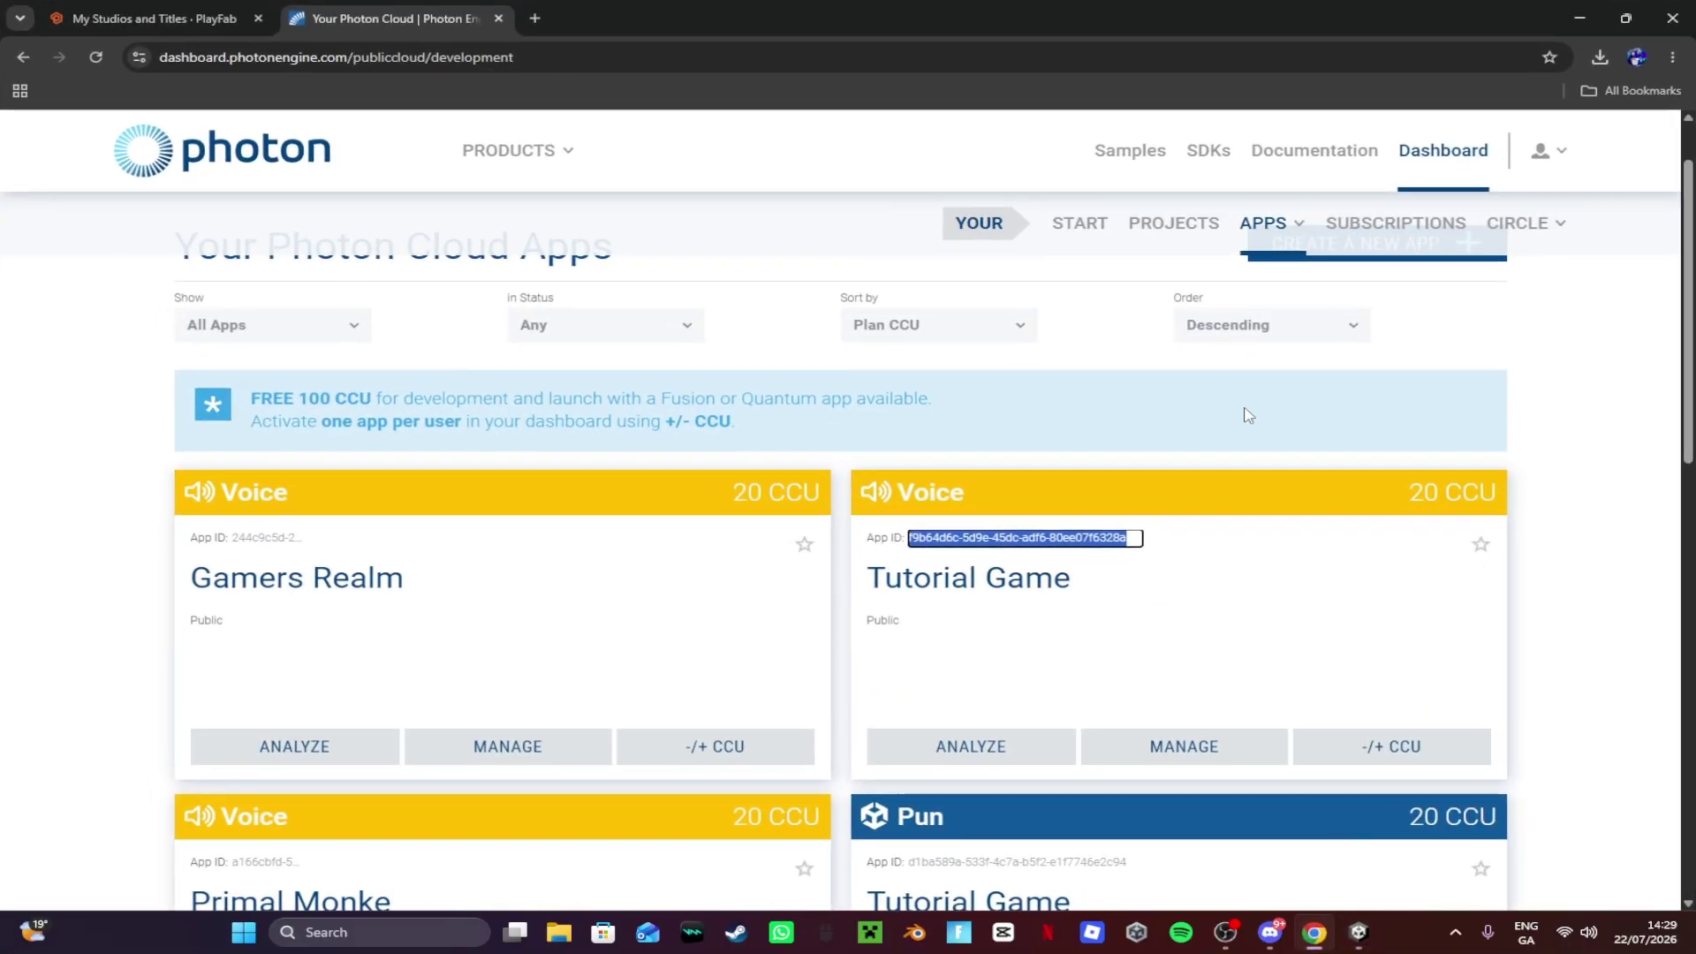
pyautogui.click(141, 17)
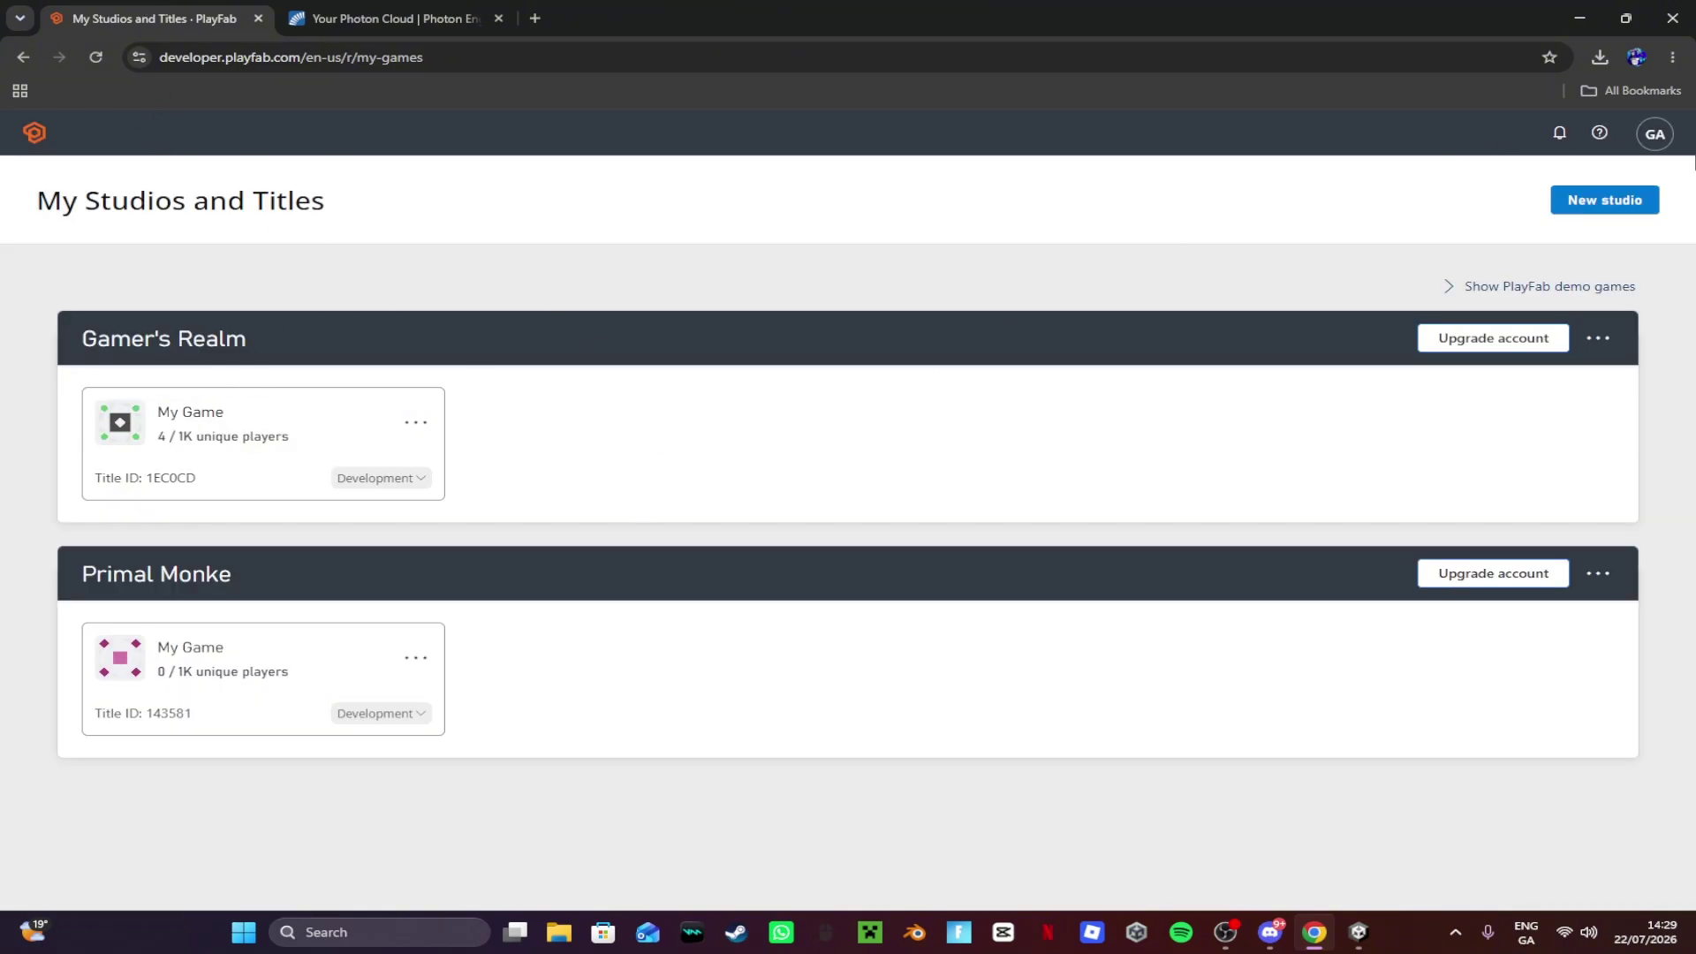
pyautogui.click(1630, 208)
pyautogui.click(382, 352)
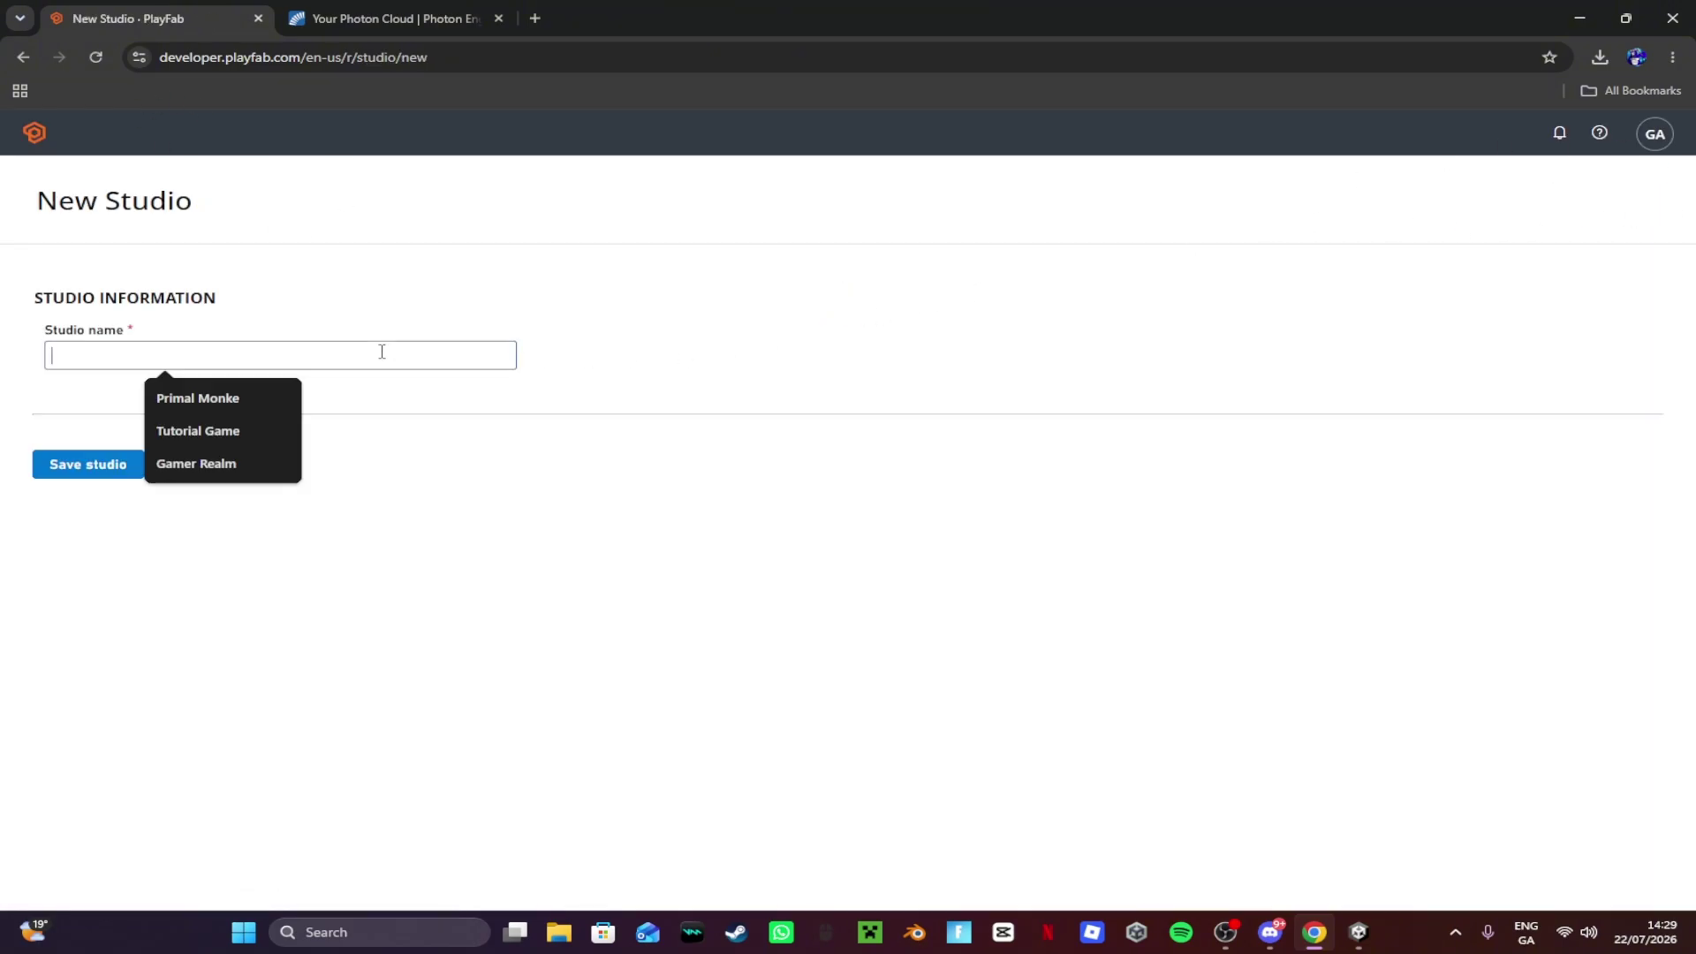
pyautogui.click(222, 432)
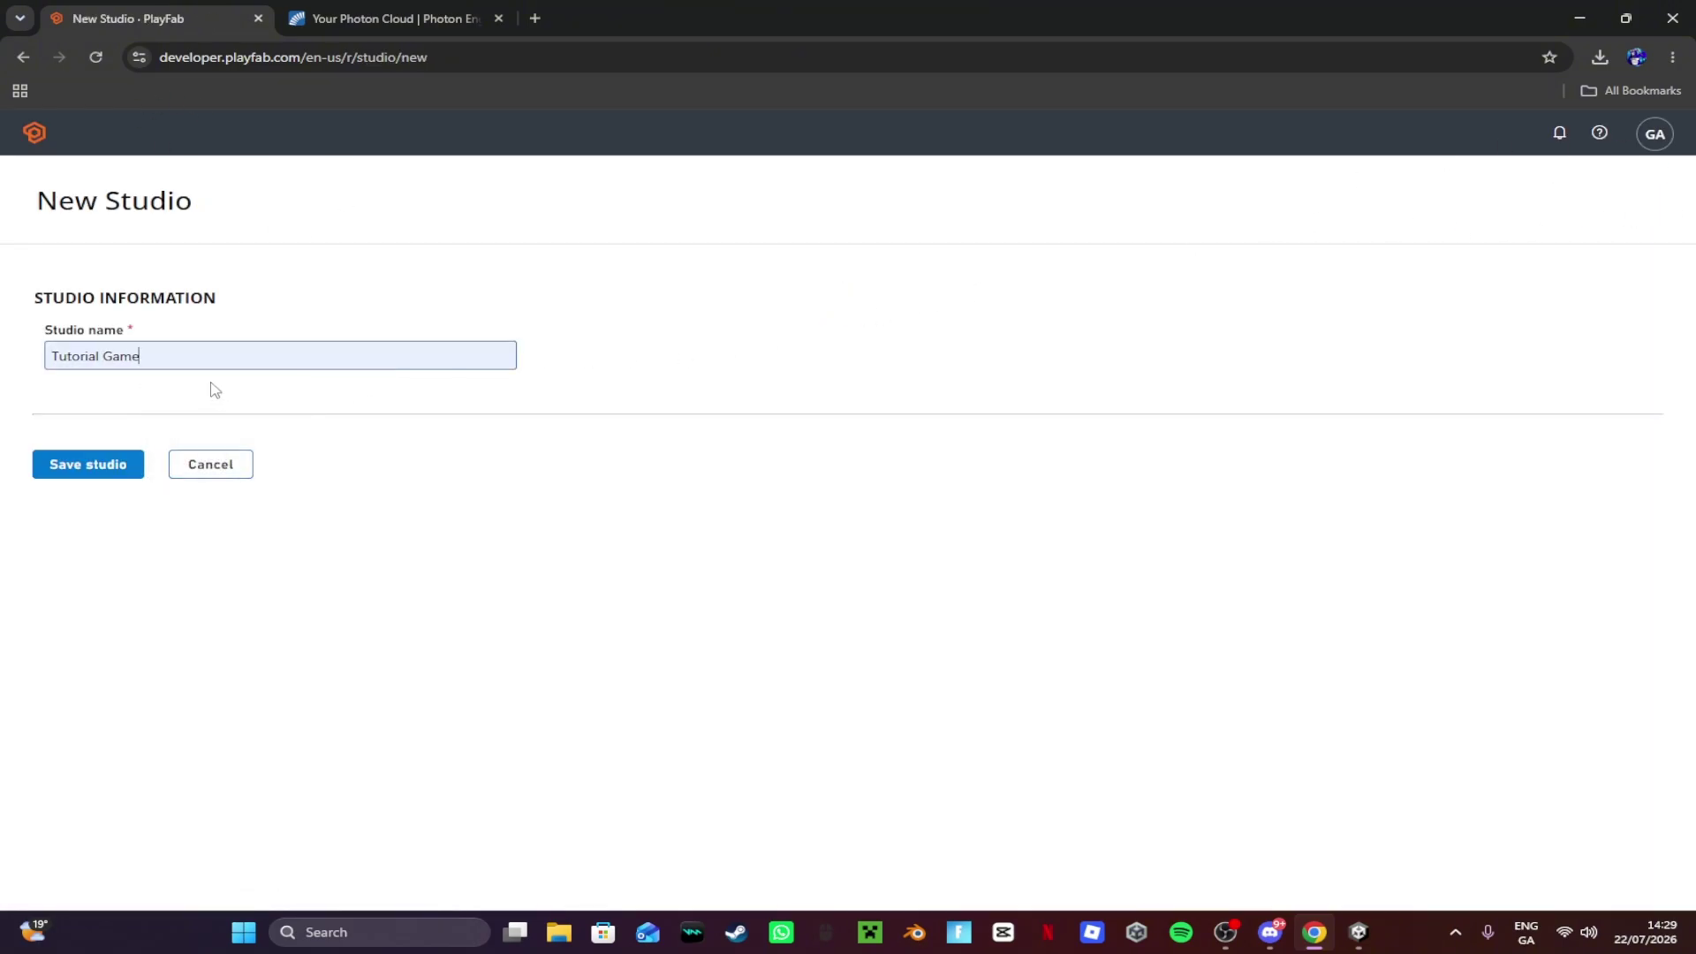
pyautogui.click(68, 479)
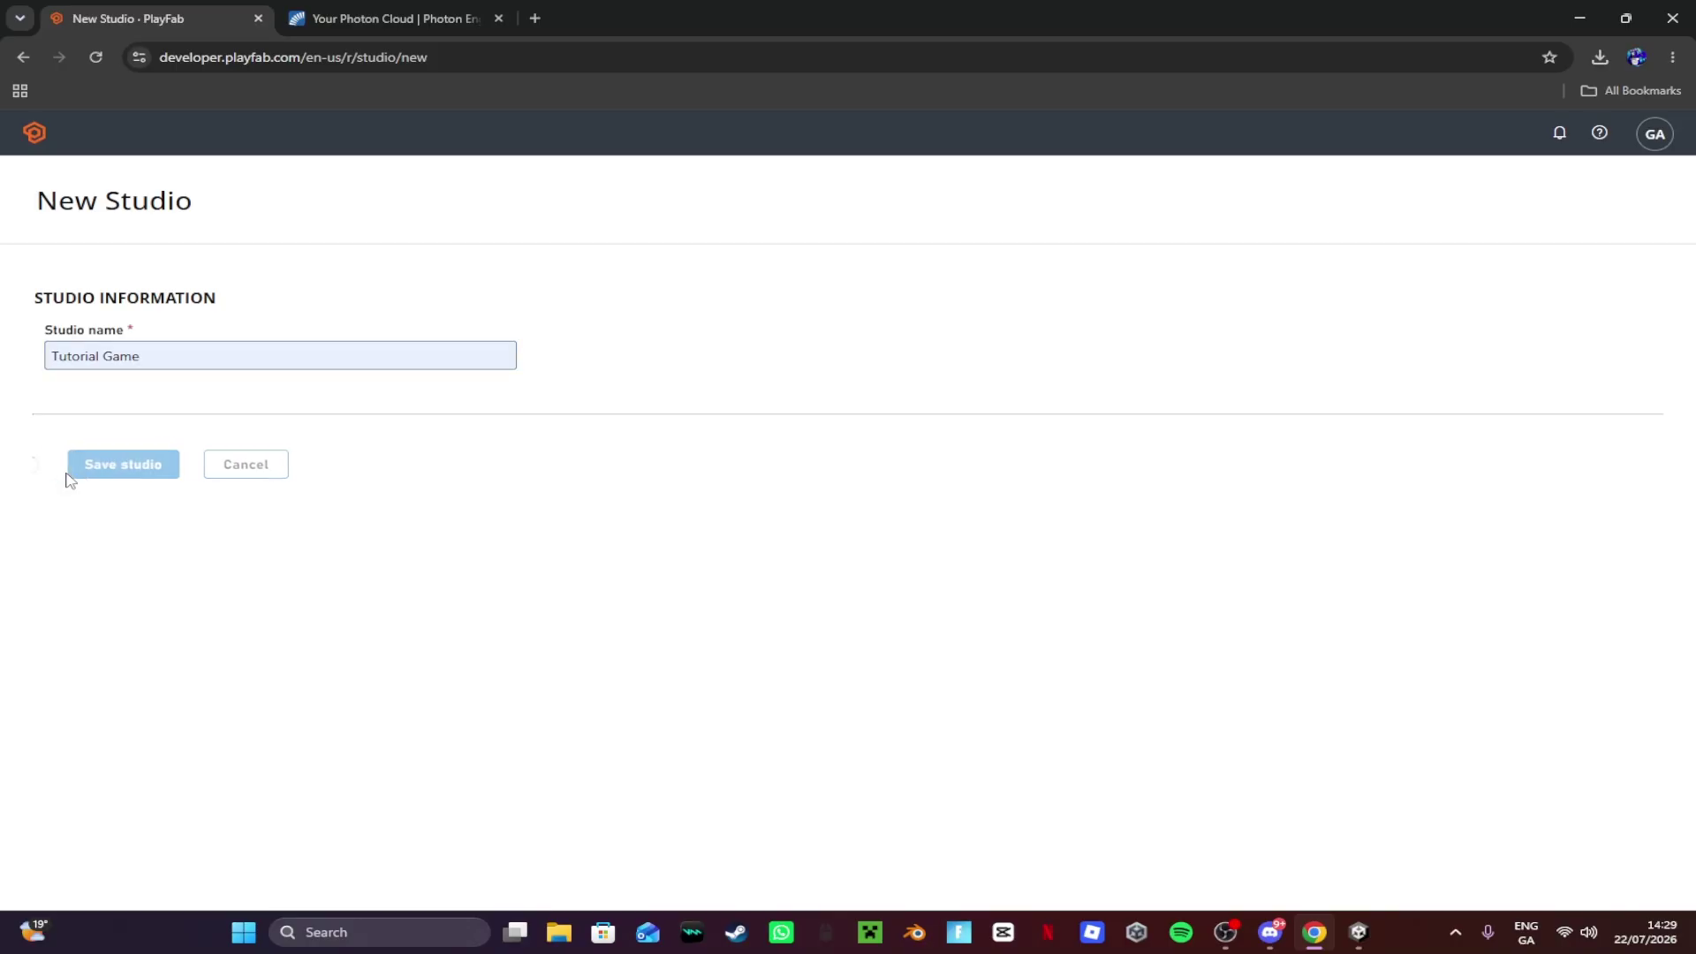
pyautogui.scroll(-1, 398, 521)
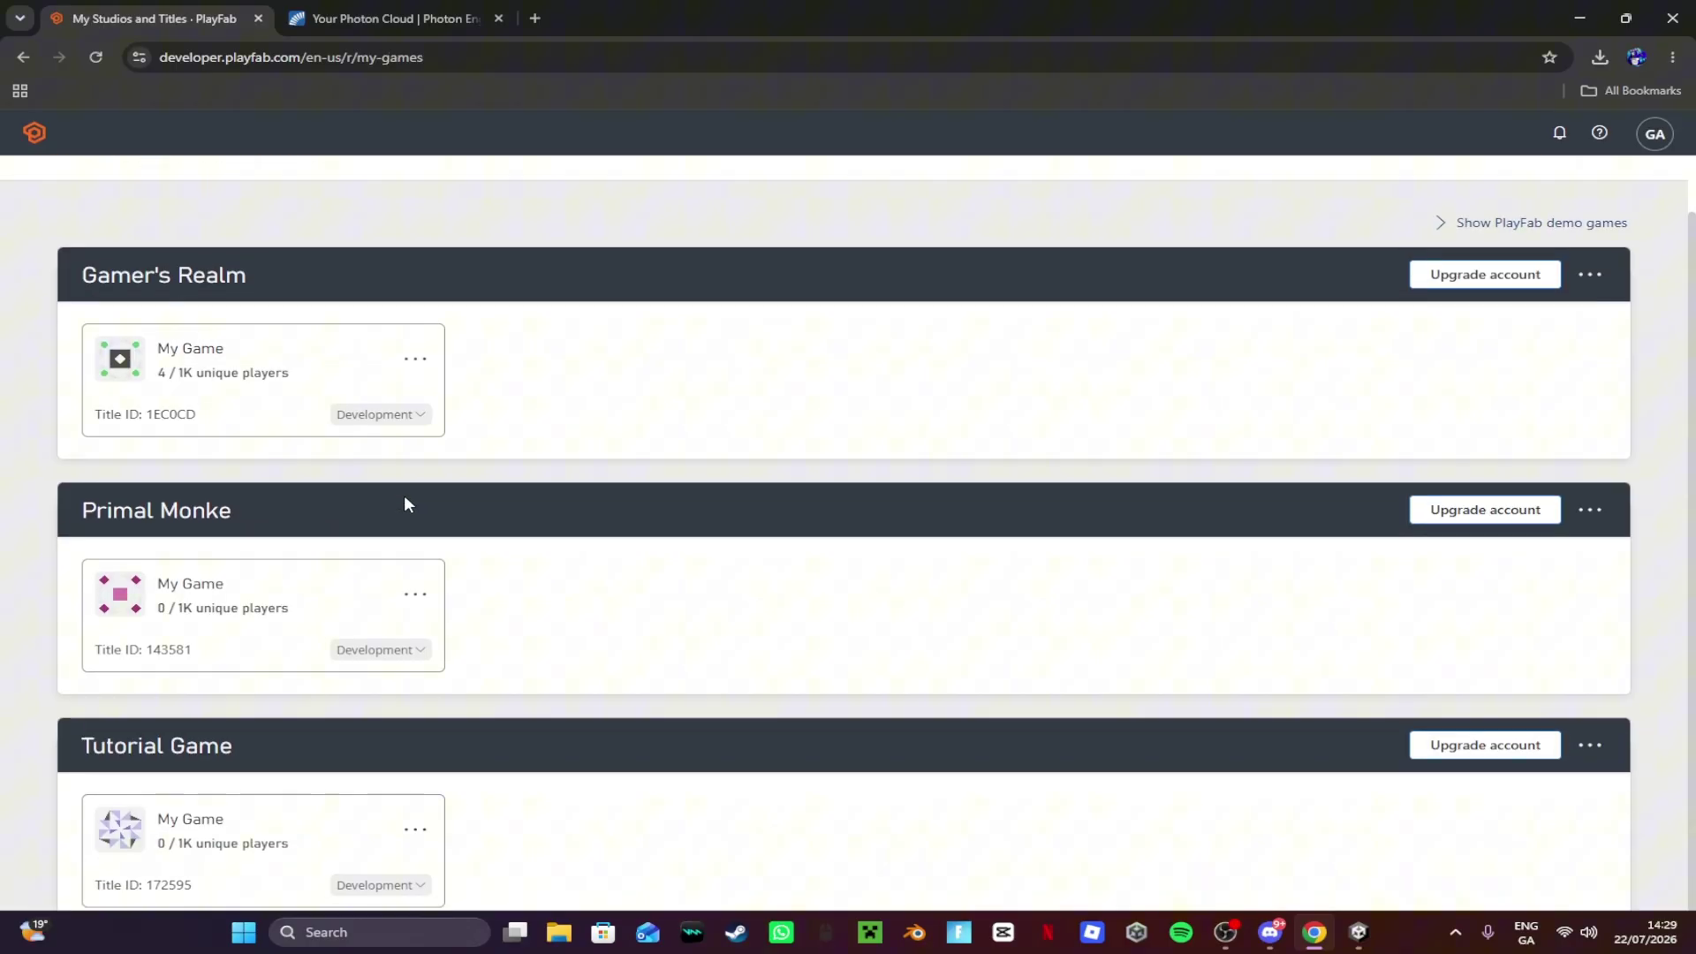
pyautogui.scroll(1, 258, 795)
pyautogui.scroll(-1, 230, 804)
# Step: Go to the Tutorial Game title's Photon add-on page
pyautogui.click(206, 811)
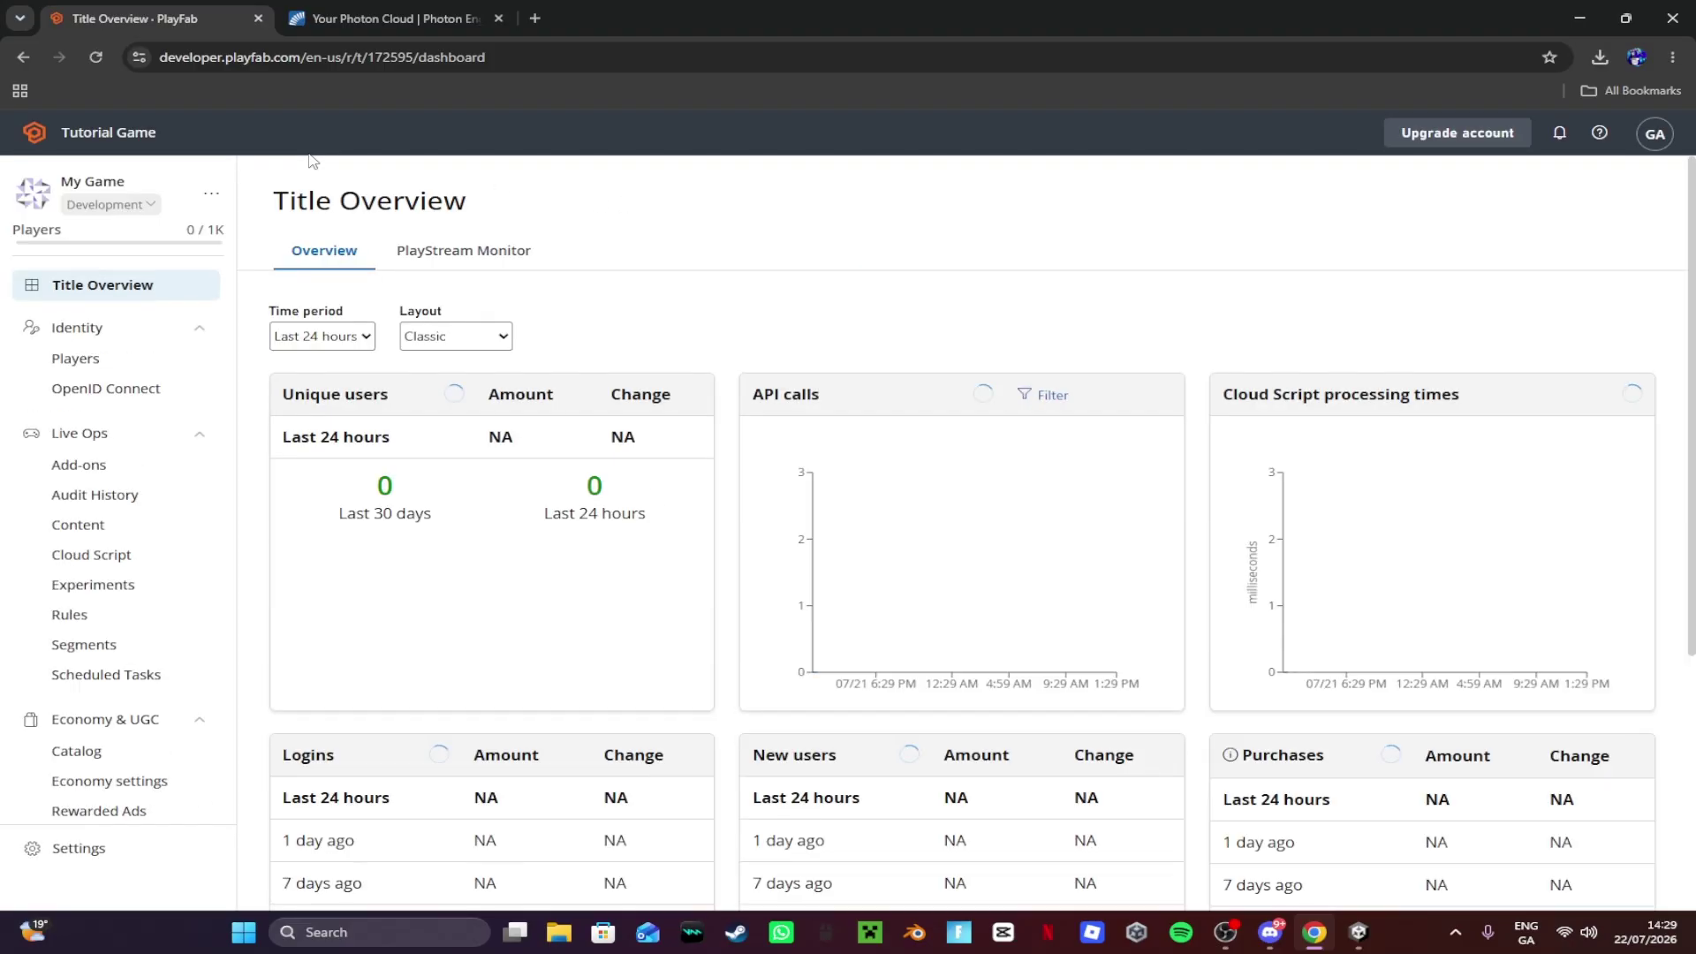
pyautogui.scroll(-1, 137, 369)
pyautogui.click(137, 371)
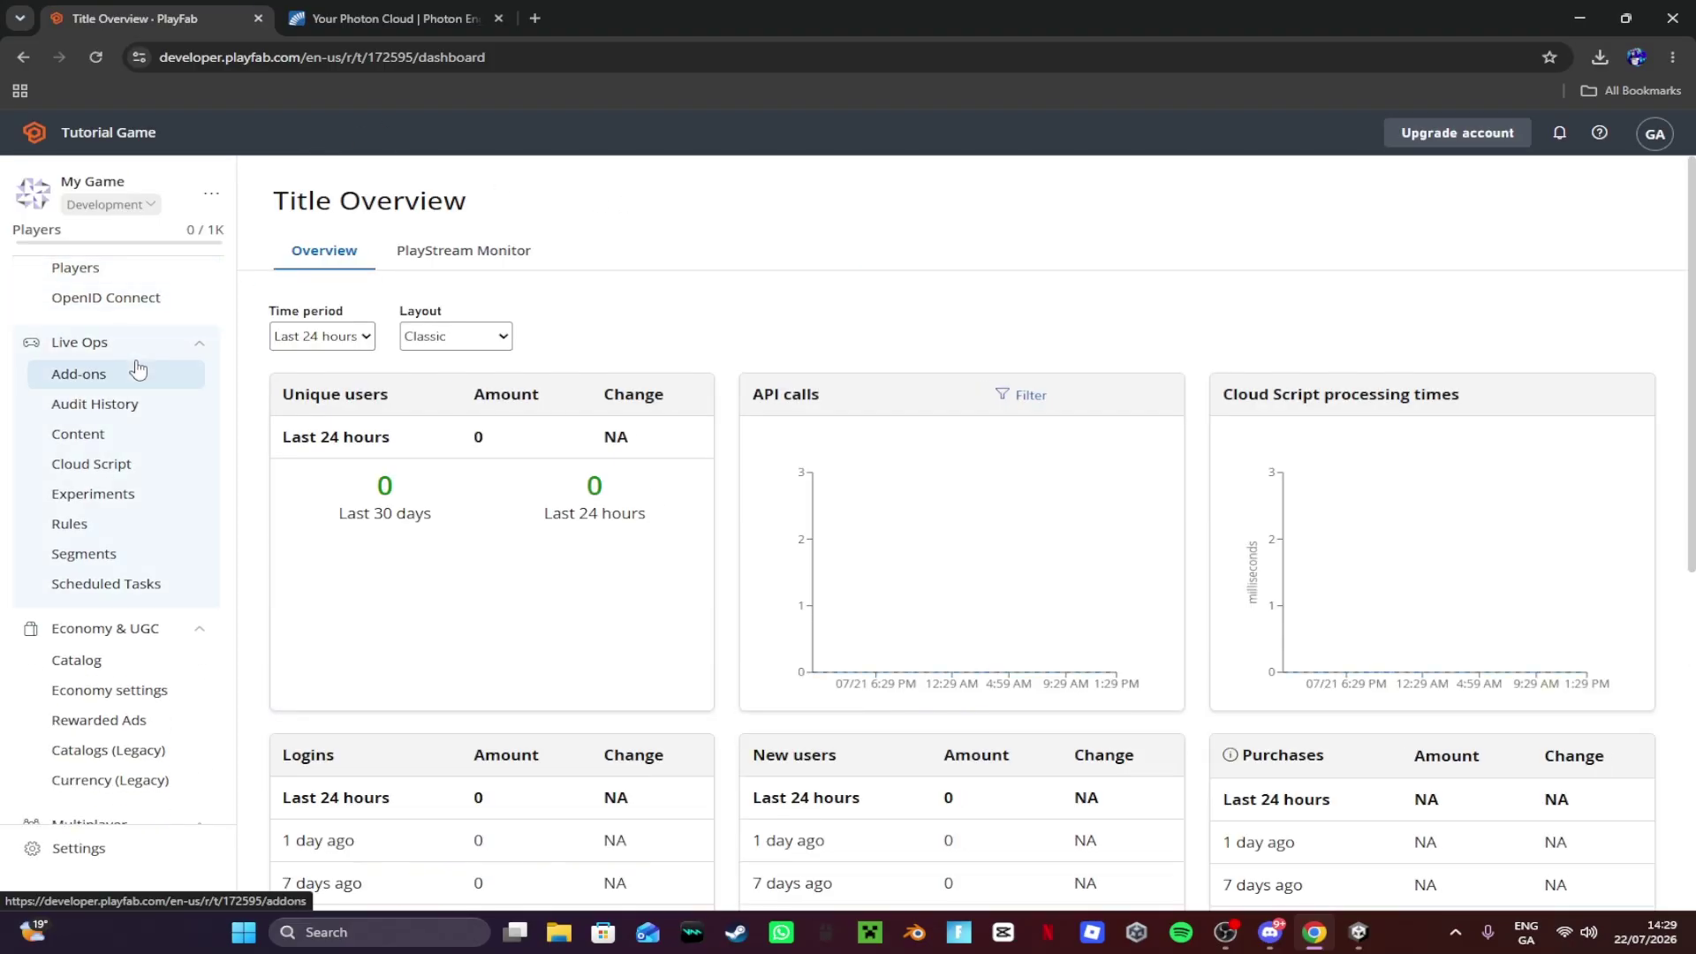
pyautogui.scroll(-12, 411, 368)
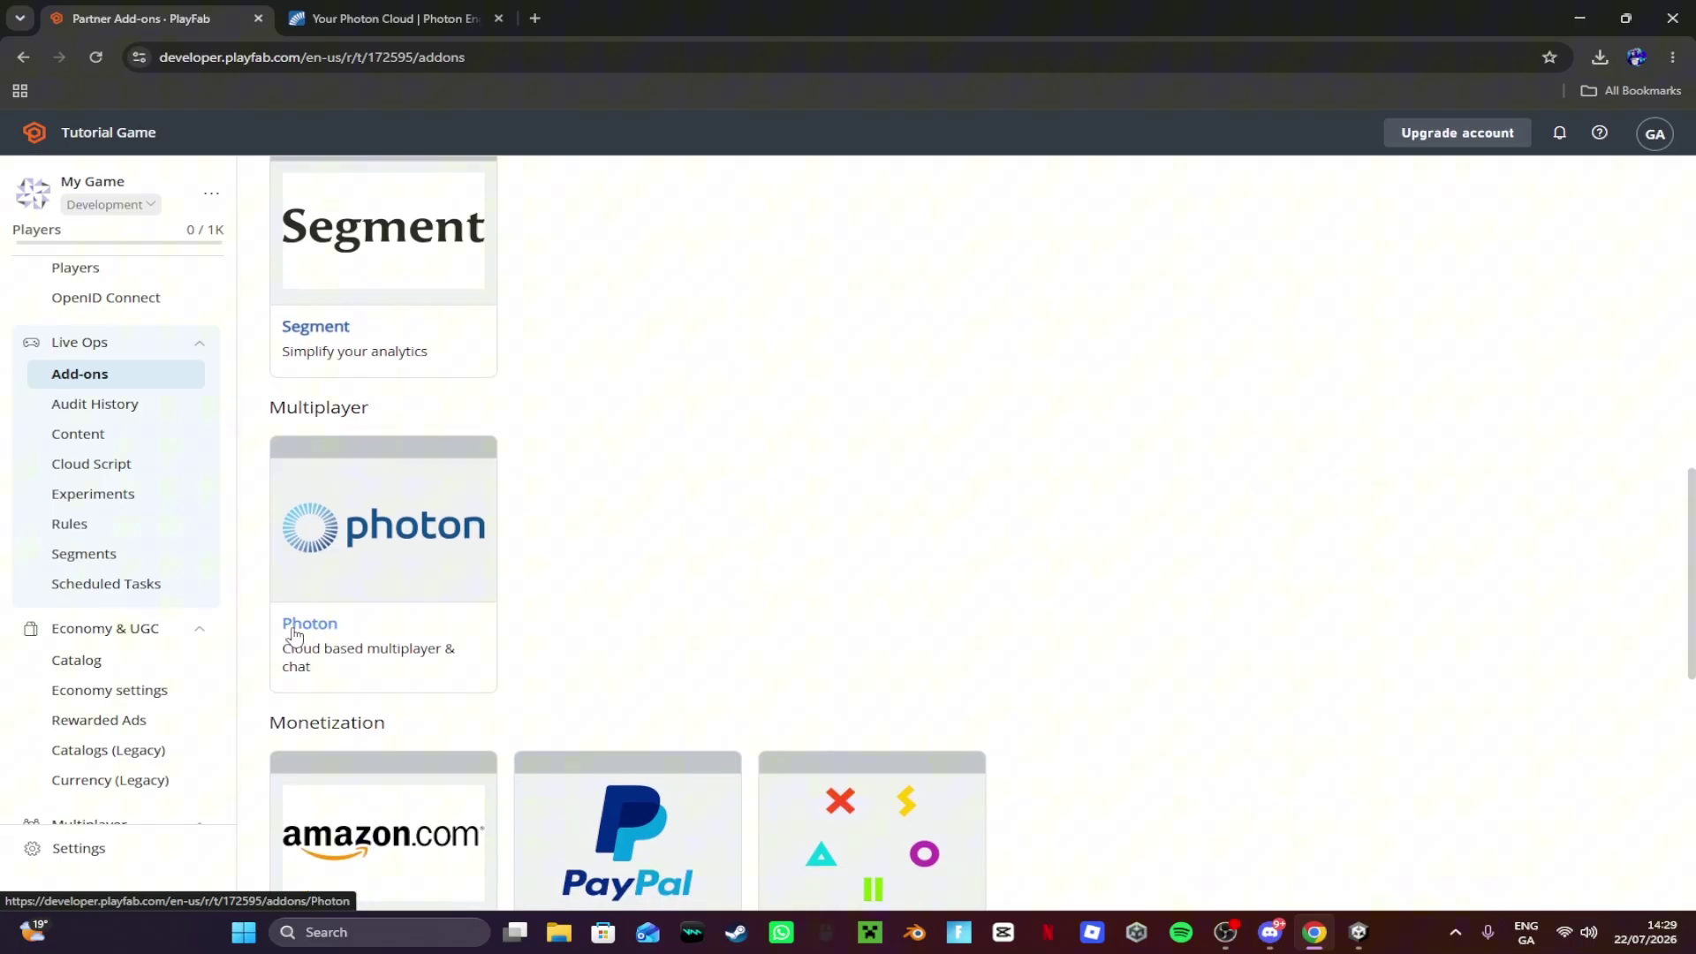
pyautogui.click(294, 632)
pyautogui.scroll(-6, 1032, 510)
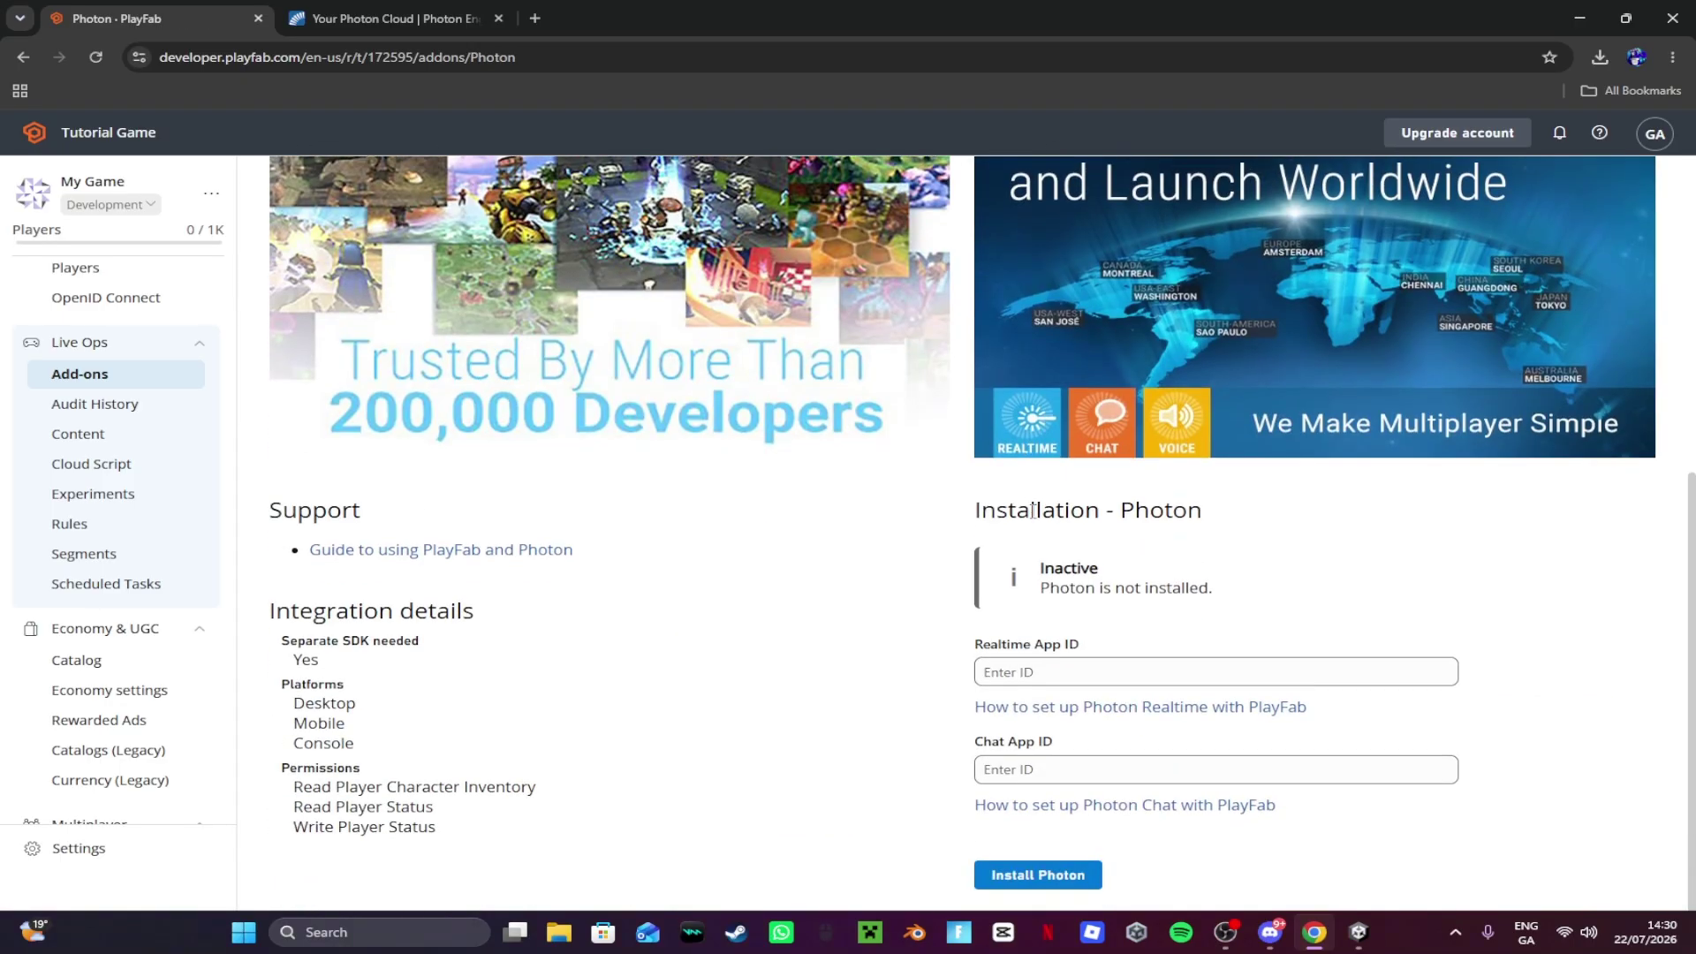
# Step: Paste the Pun Tutorial Game app ID from Photon as the Realtime App ID
pyautogui.click(356, 11)
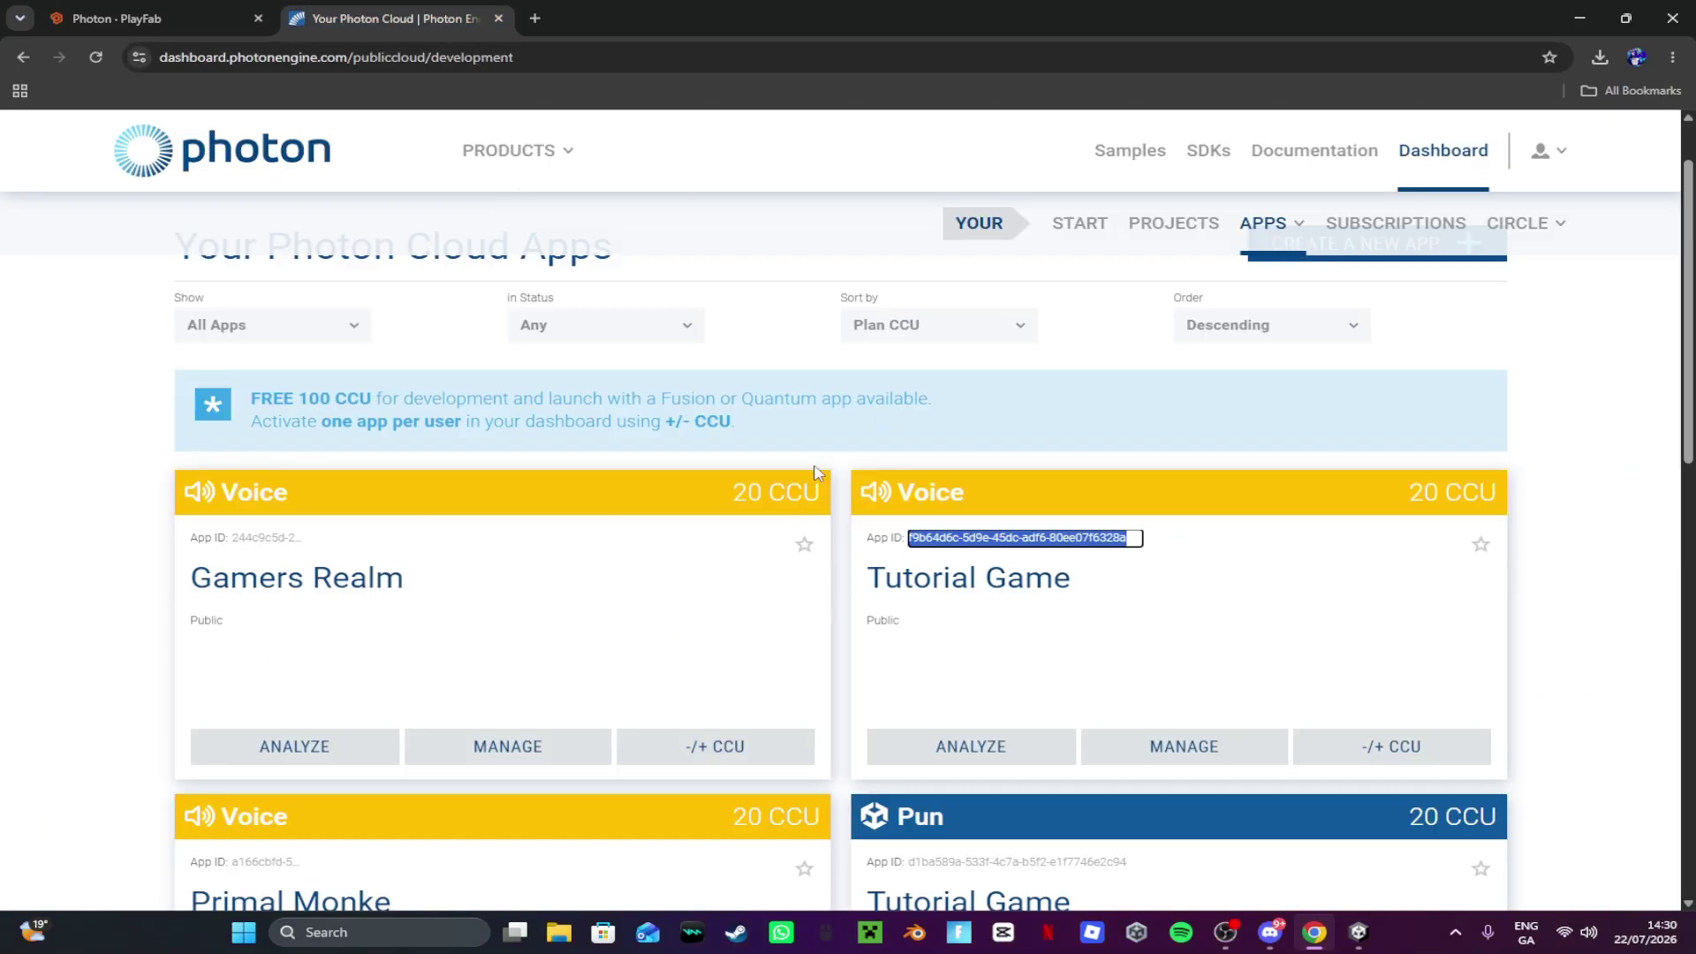
pyautogui.scroll(-3, 817, 473)
pyautogui.click(980, 589)
pyautogui.hotkey('ctrl', 'c')
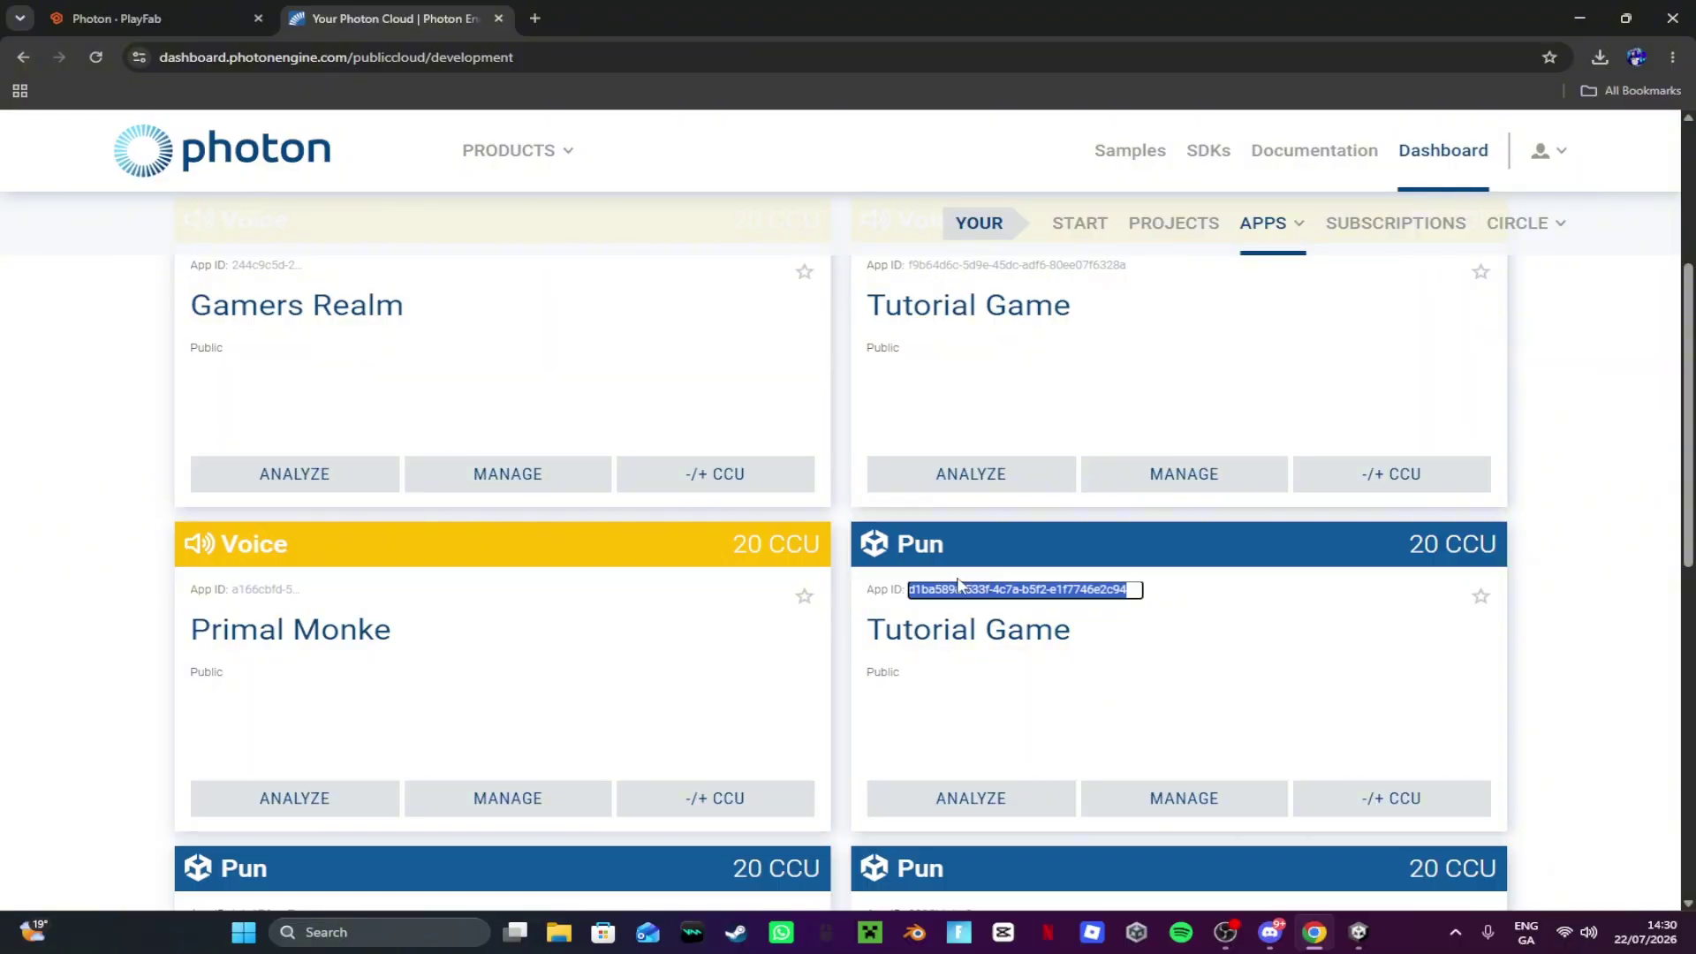
pyautogui.click(159, 18)
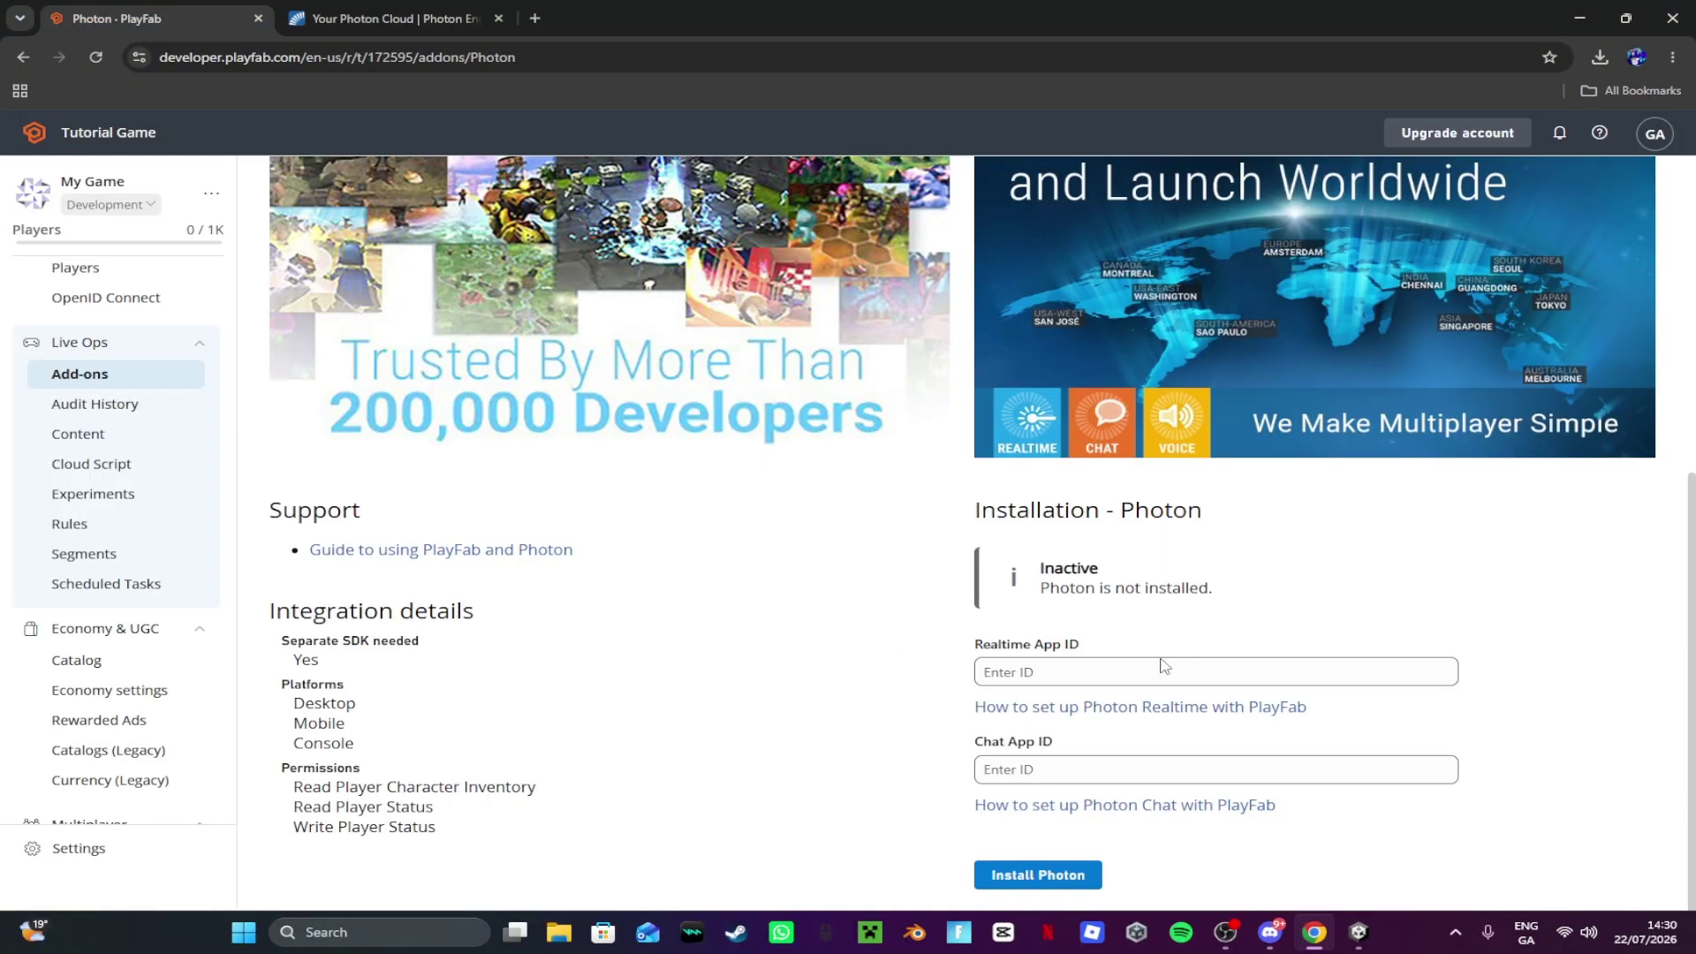
pyautogui.click(1165, 669)
pyautogui.hotkey('ctrl', 'v')
# Step: Paste the Voice Tutorial Game app ID as Chat App ID and install Photon
pyautogui.click(389, 18)
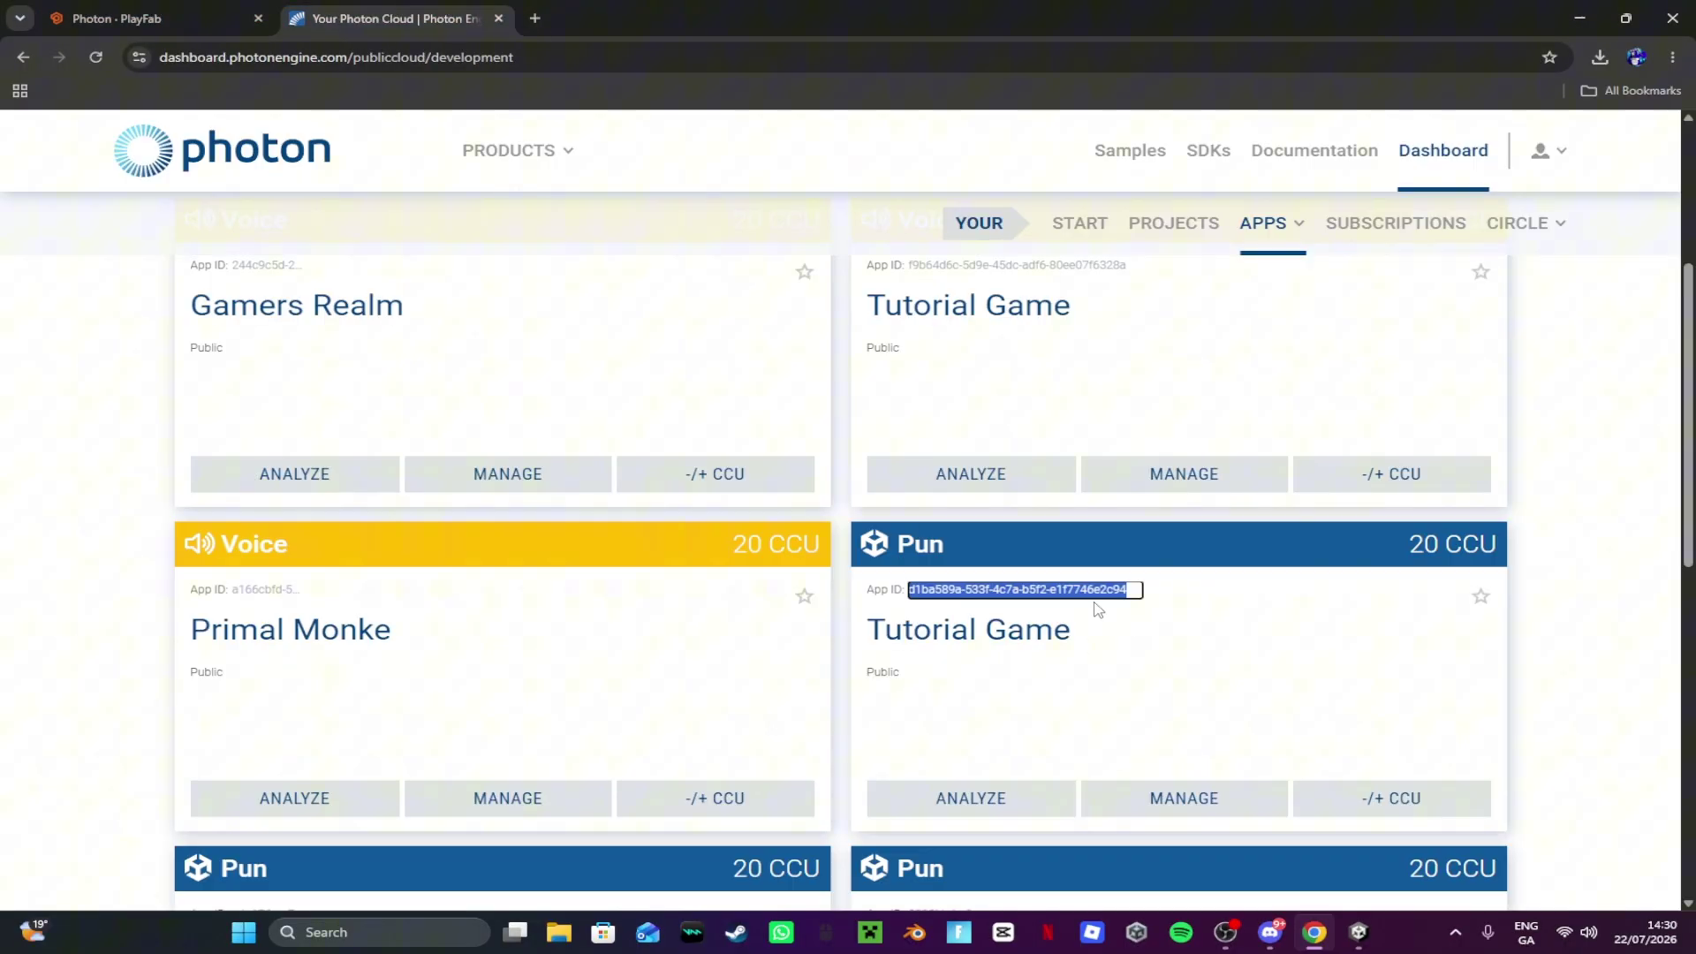
pyautogui.scroll(3, 1095, 606)
pyautogui.click(978, 535)
pyautogui.click(978, 535)
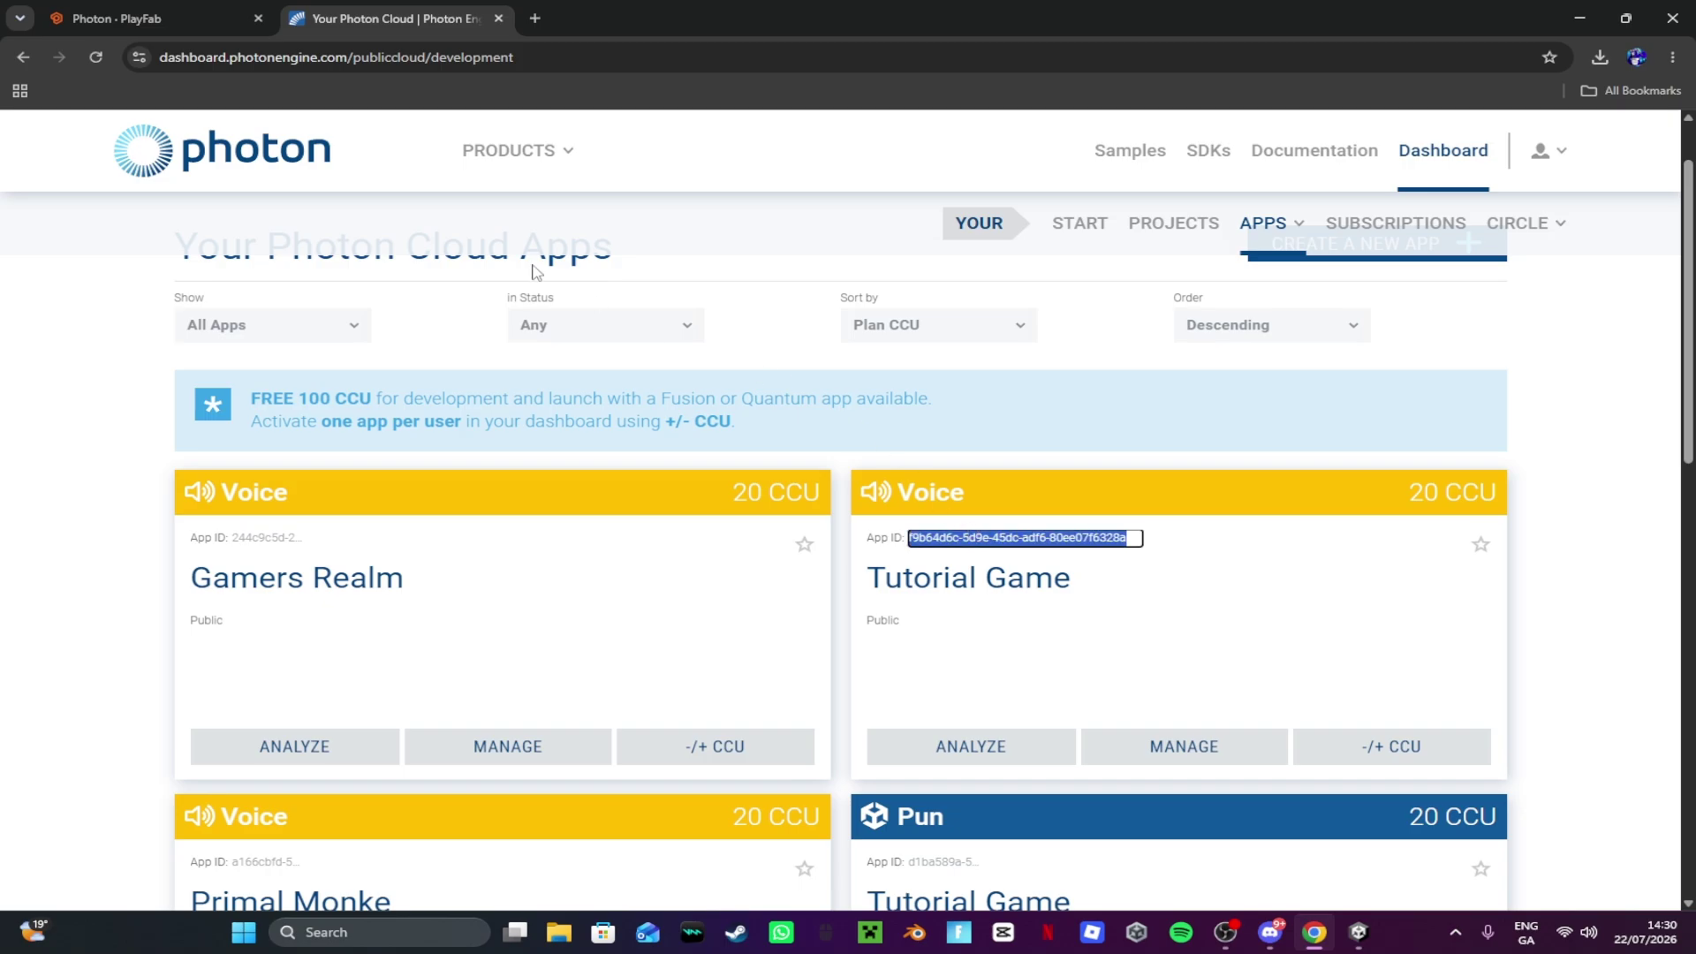
pyautogui.click(102, 13)
pyautogui.click(1088, 765)
pyautogui.write('f9b64d6c-5d9e-45dc-adf6-80ee07f6328a')
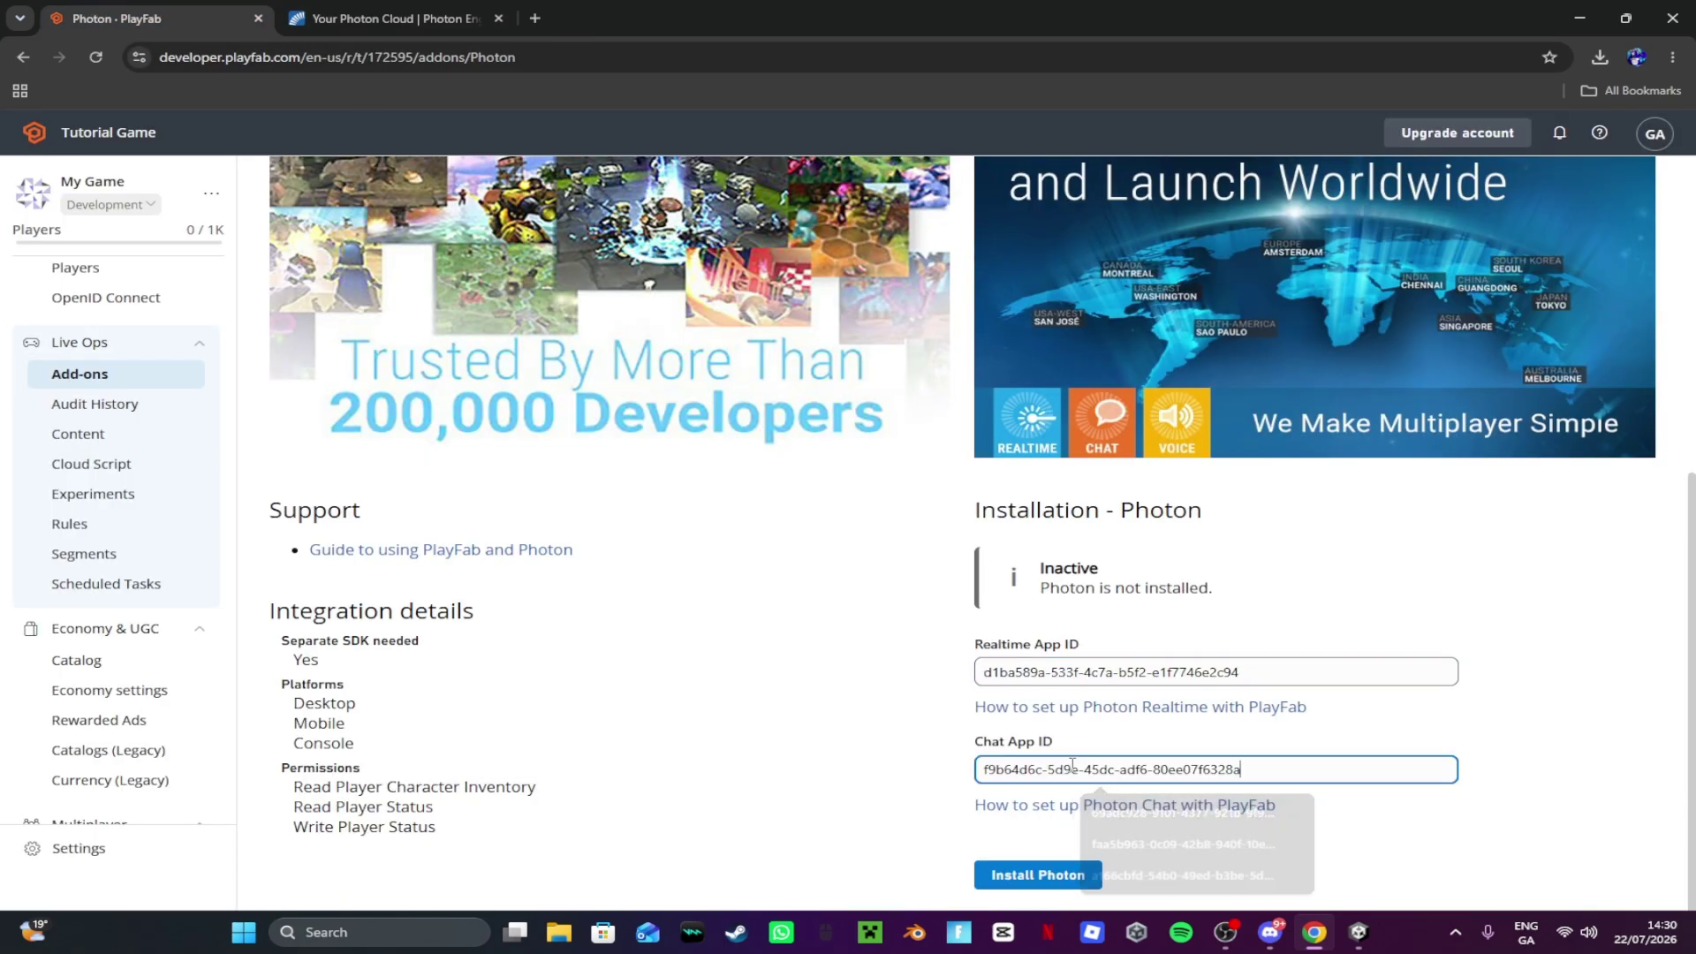
pyautogui.click(1043, 866)
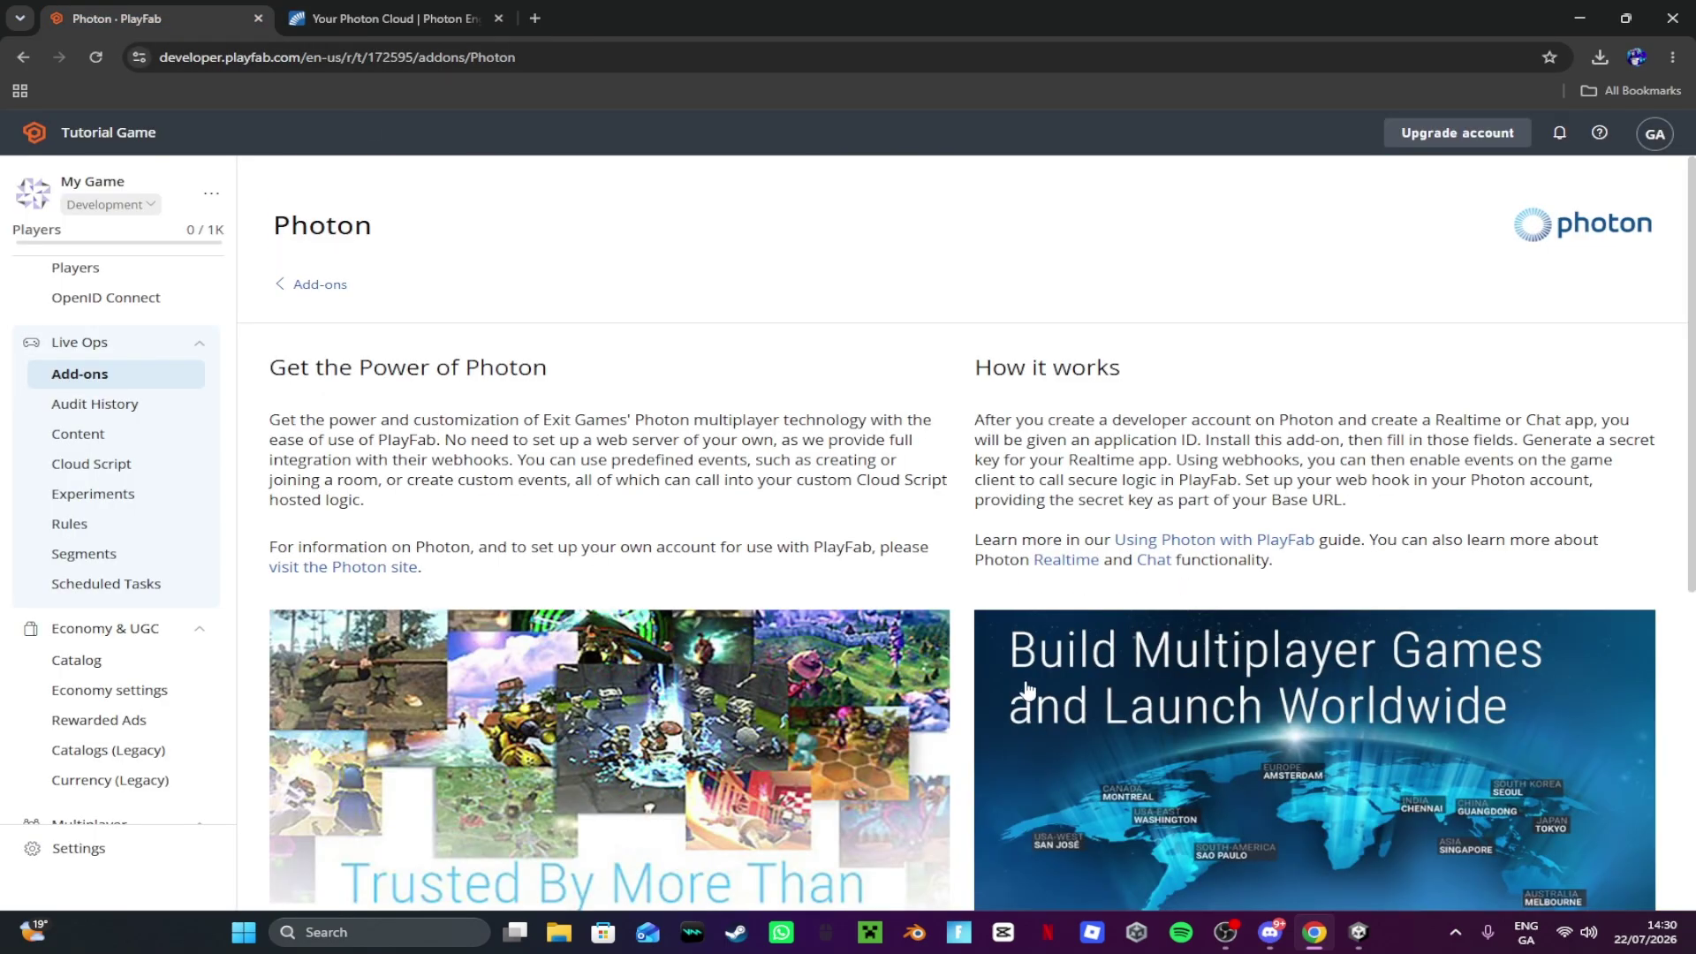
# Step: Copy the title ID 172595 and minimize the browser
pyautogui.scroll(-7, 896, 595)
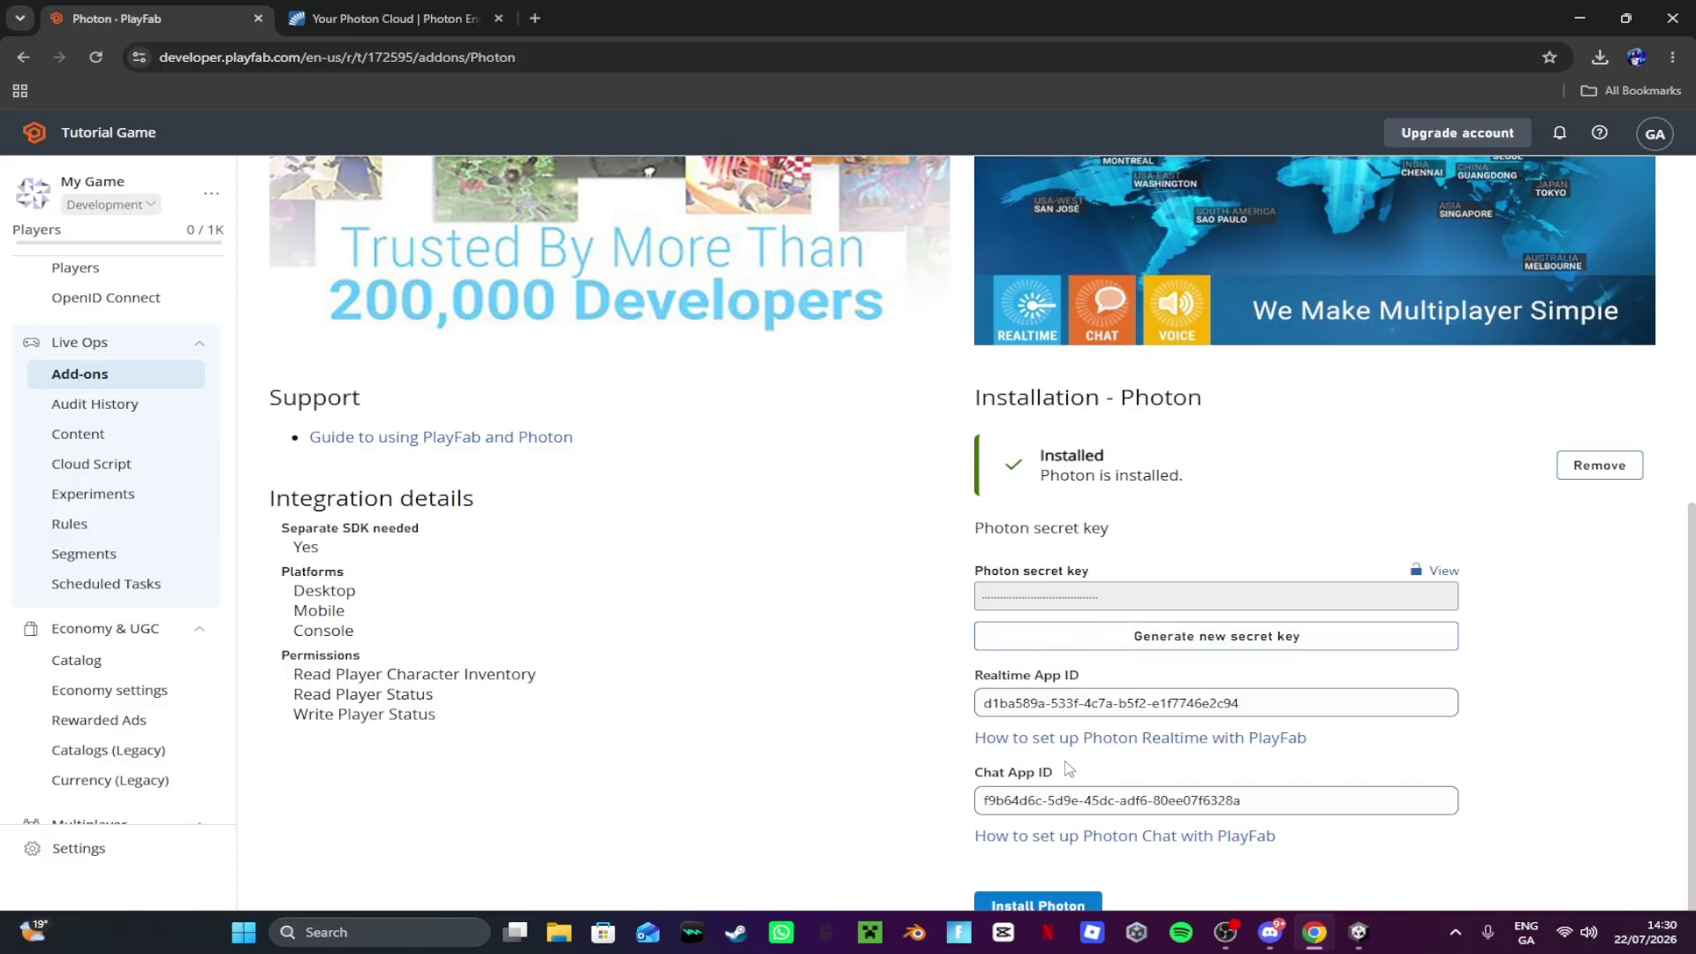
pyautogui.scroll(-2, 142, 704)
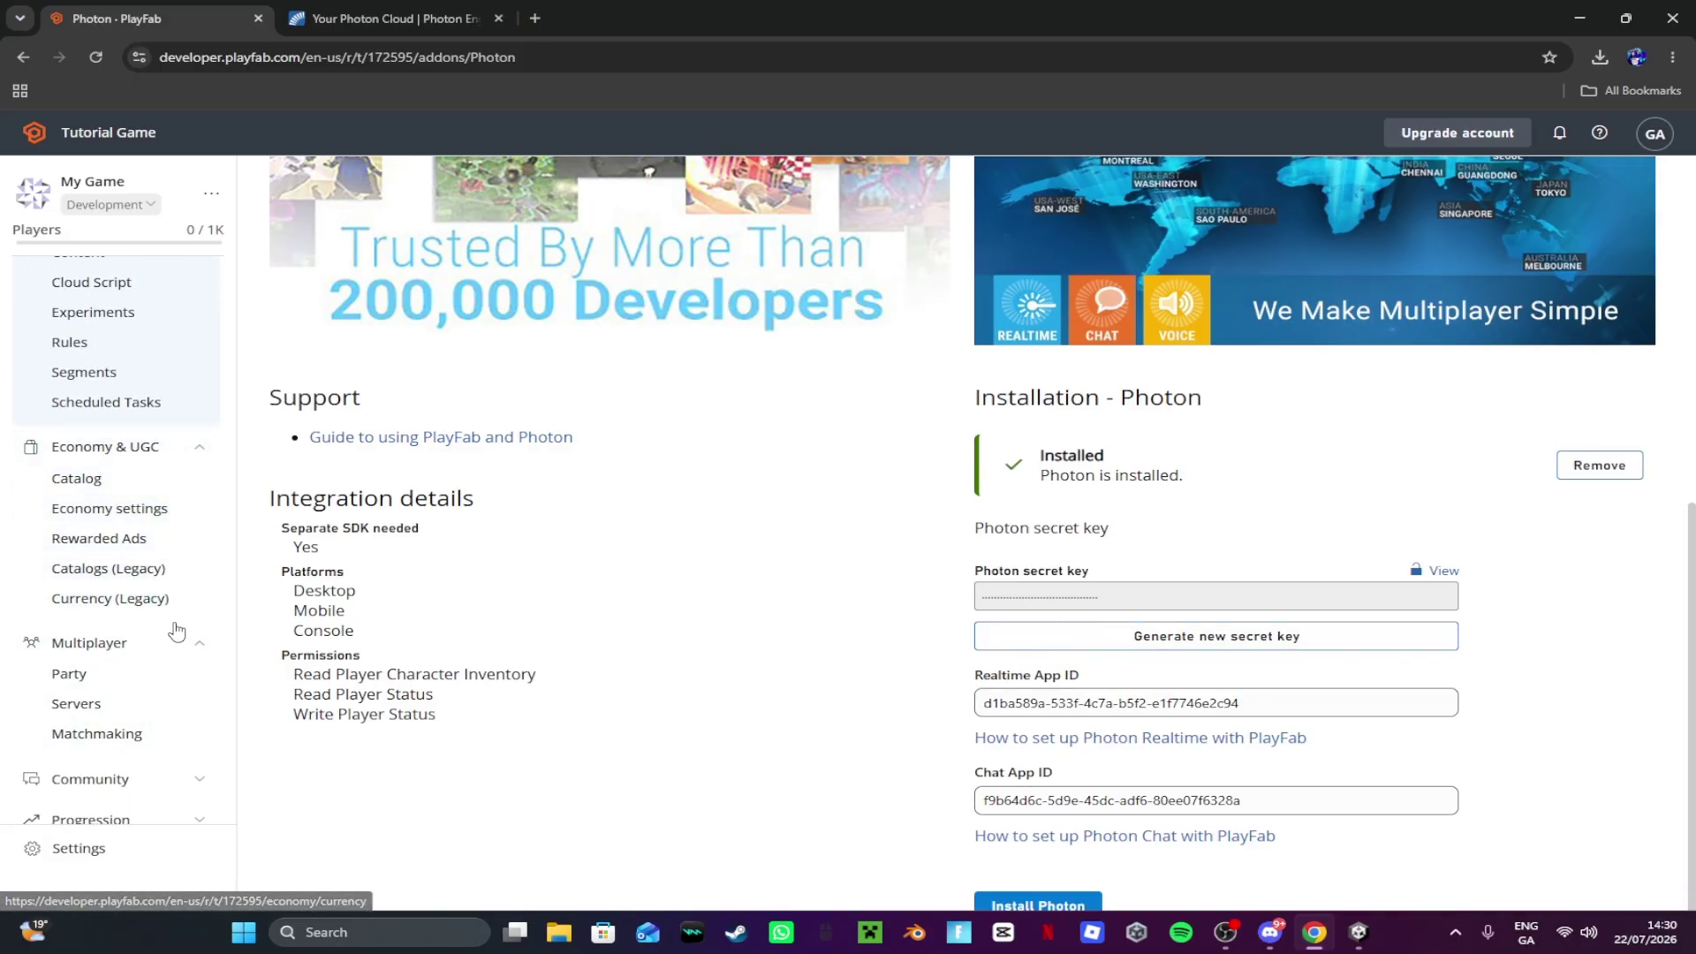
pyautogui.scroll(3, 174, 633)
pyautogui.scroll(-1, 154, 505)
pyautogui.scroll(1, 155, 505)
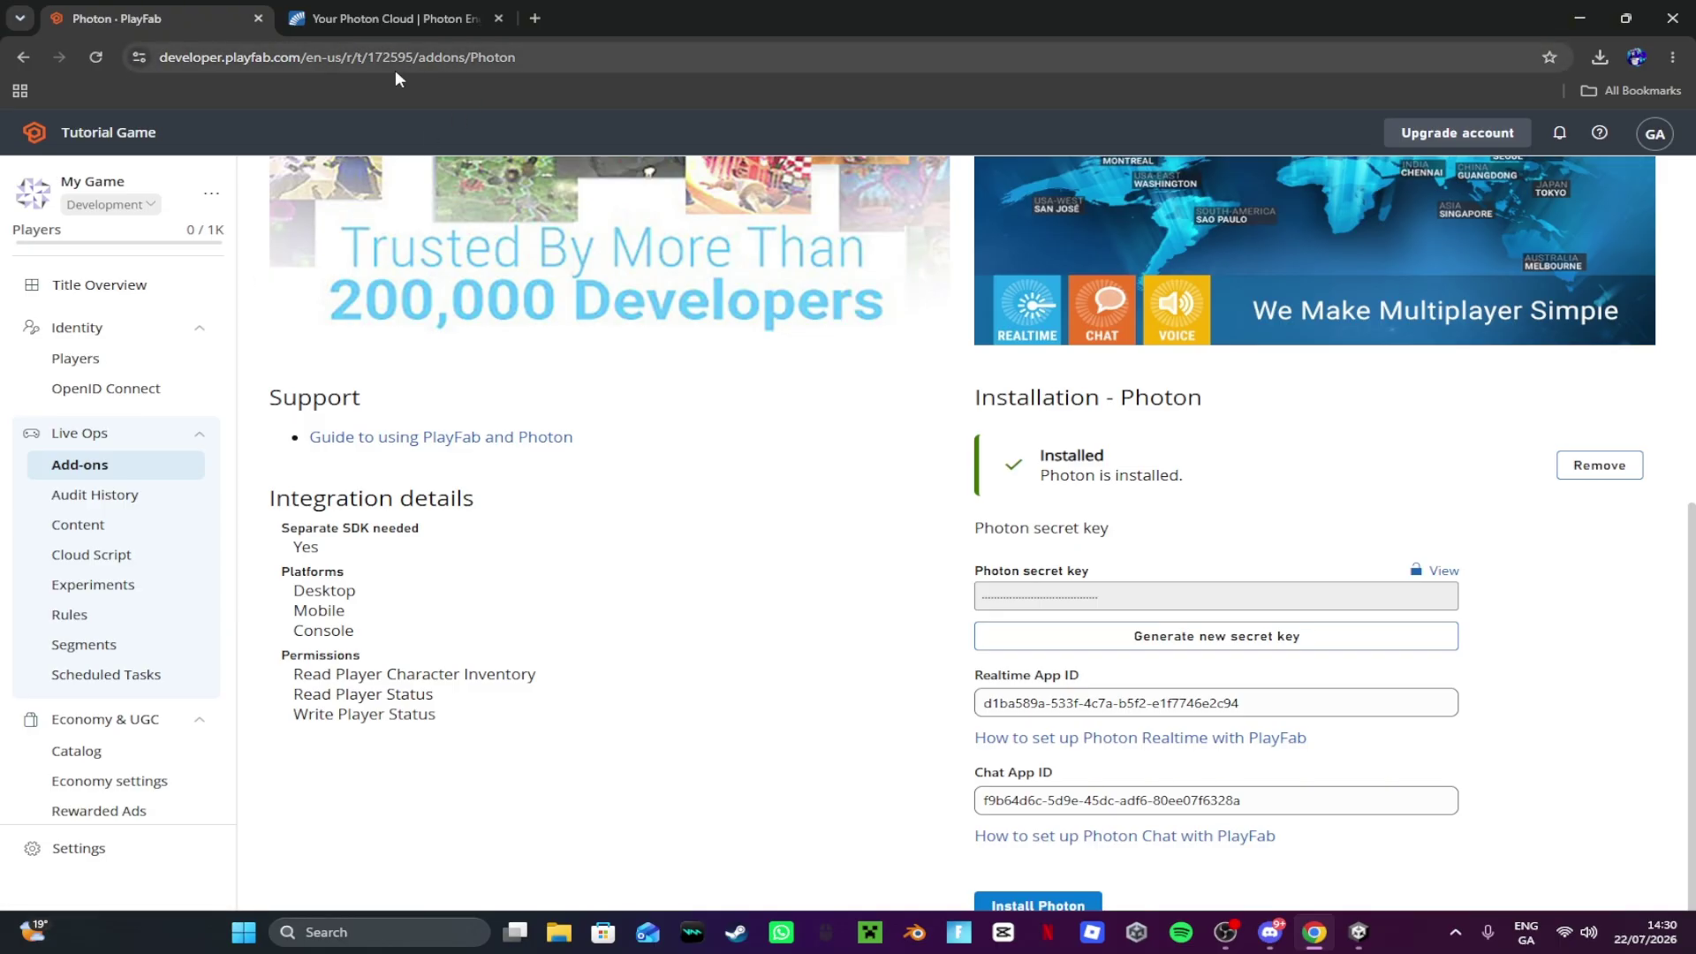
pyautogui.click(370, 58)
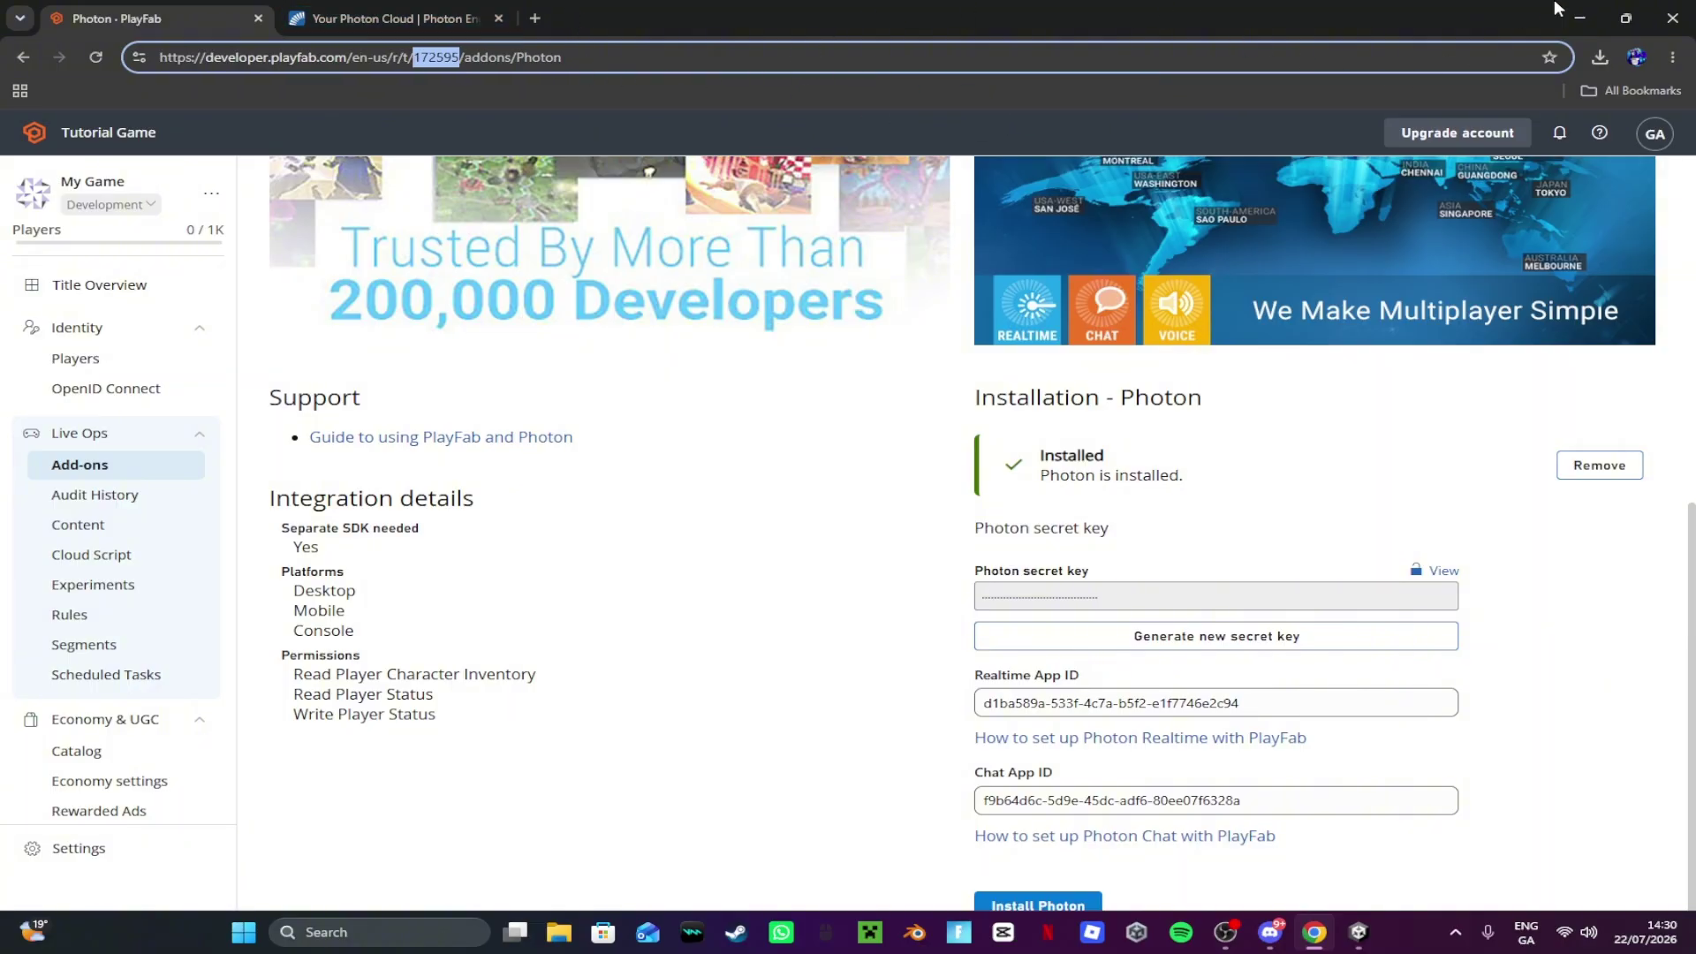
pyautogui.click(1577, 19)
# Step: Paste Title ID 172595 and set Request Type to Unity Web Request
pyautogui.write('172595')
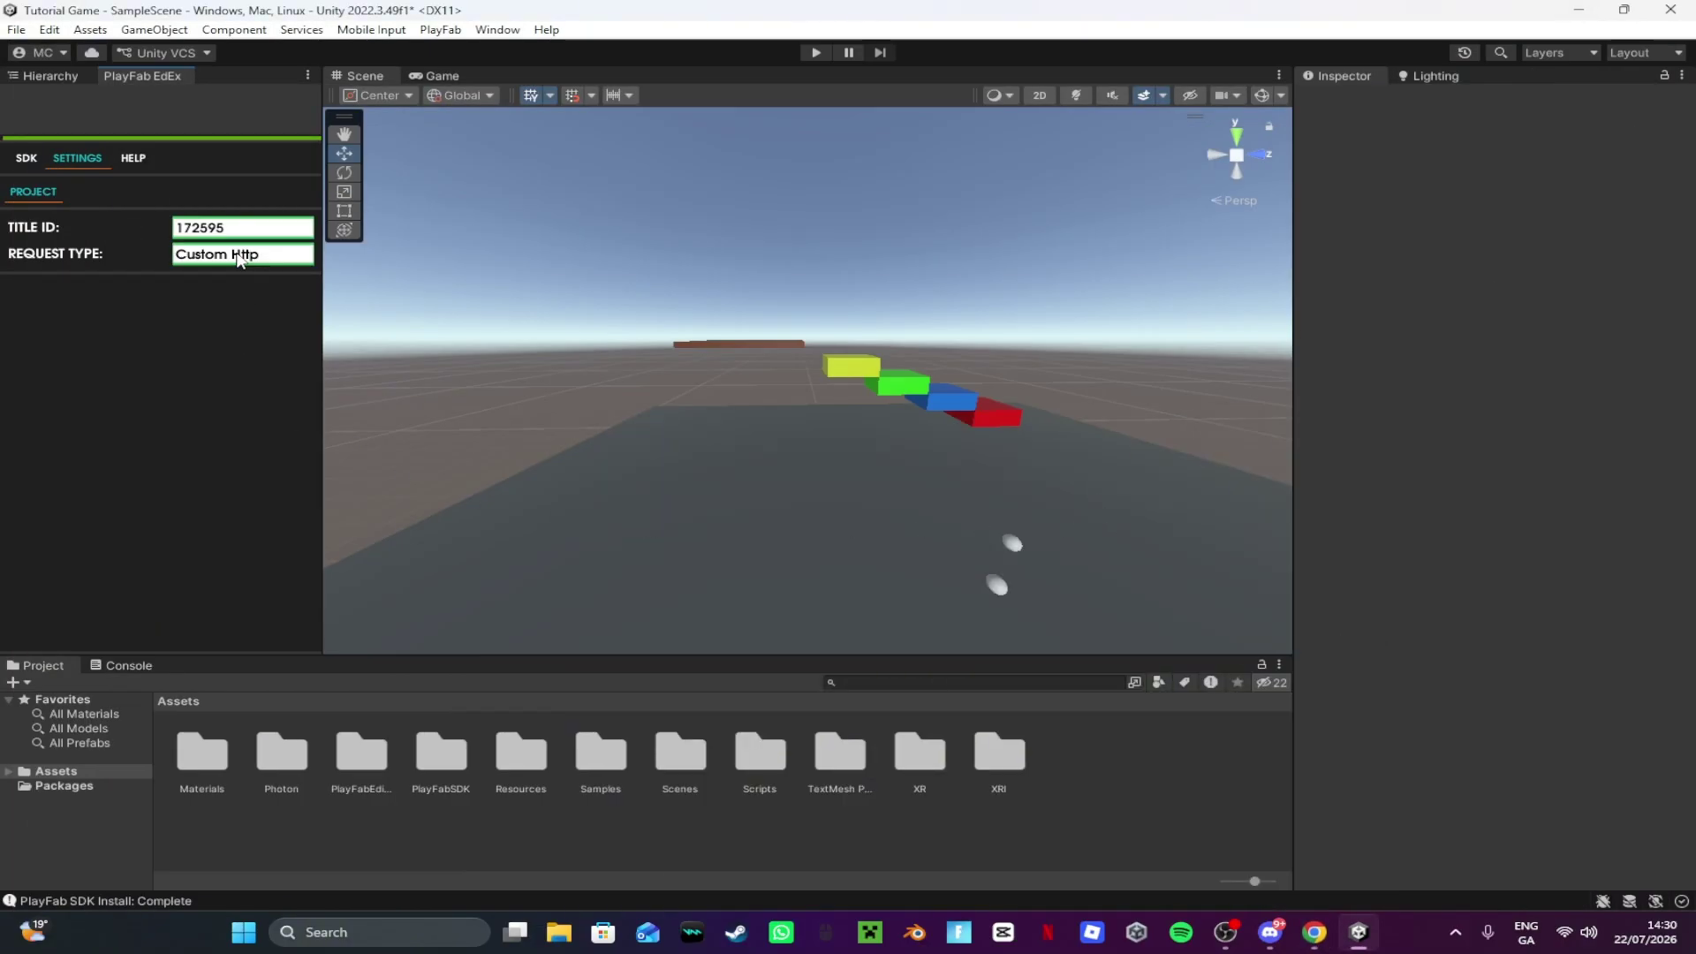
pyautogui.click(239, 256)
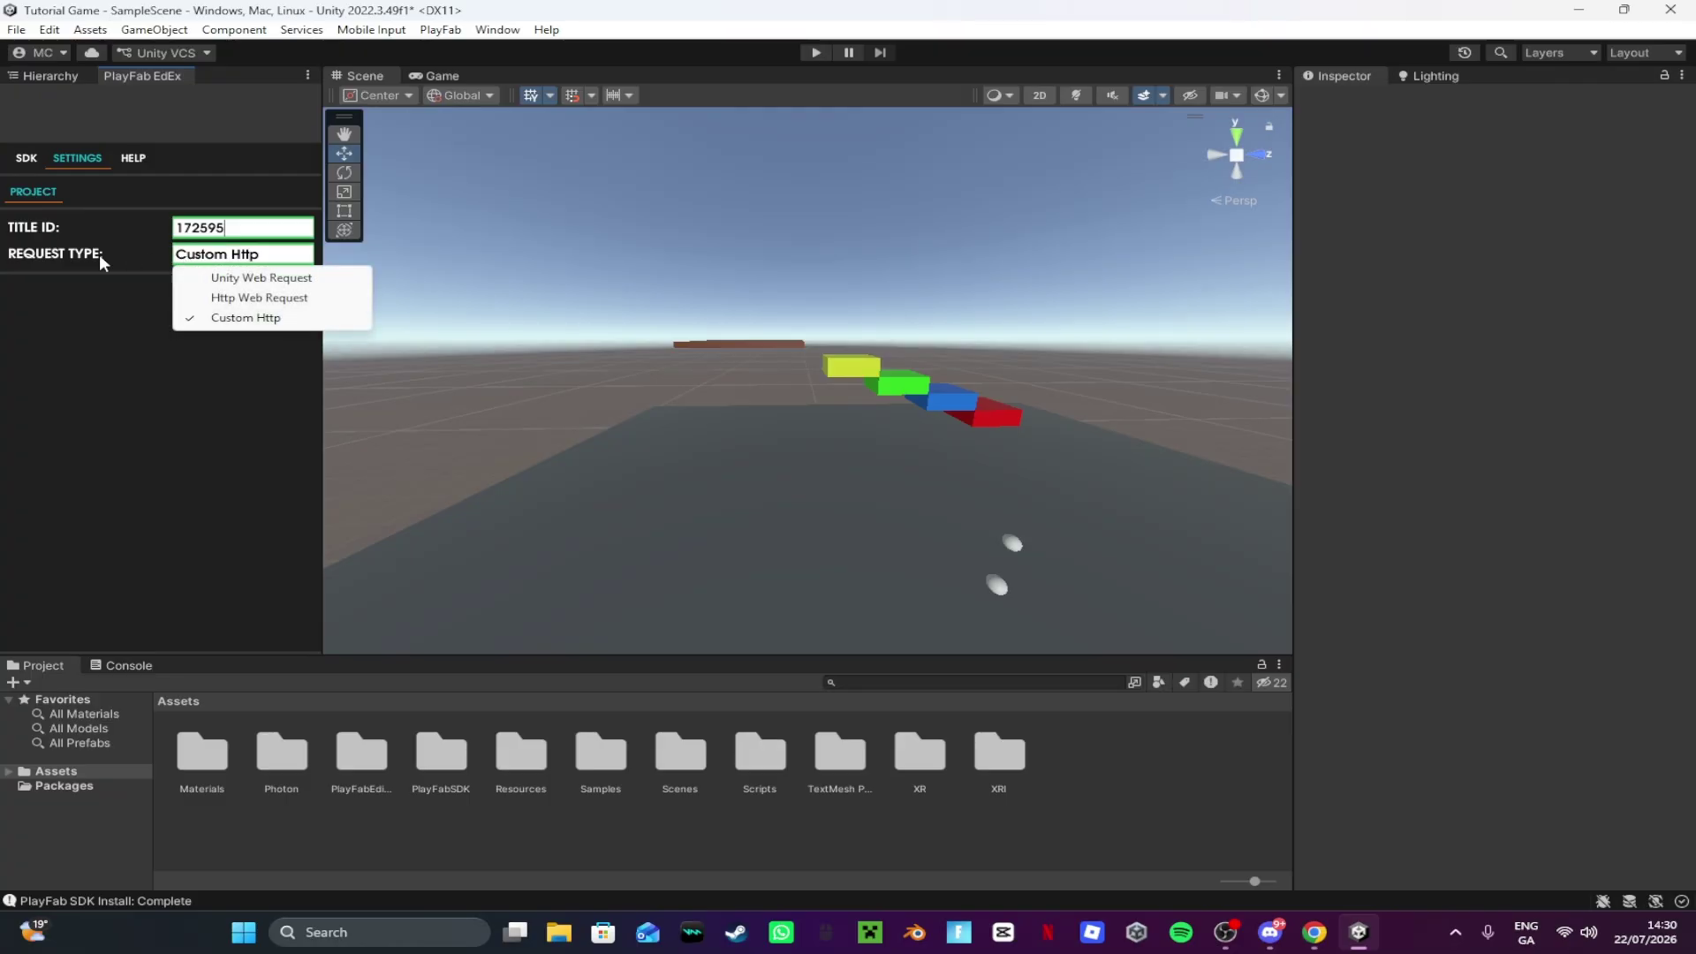
pyautogui.click(228, 279)
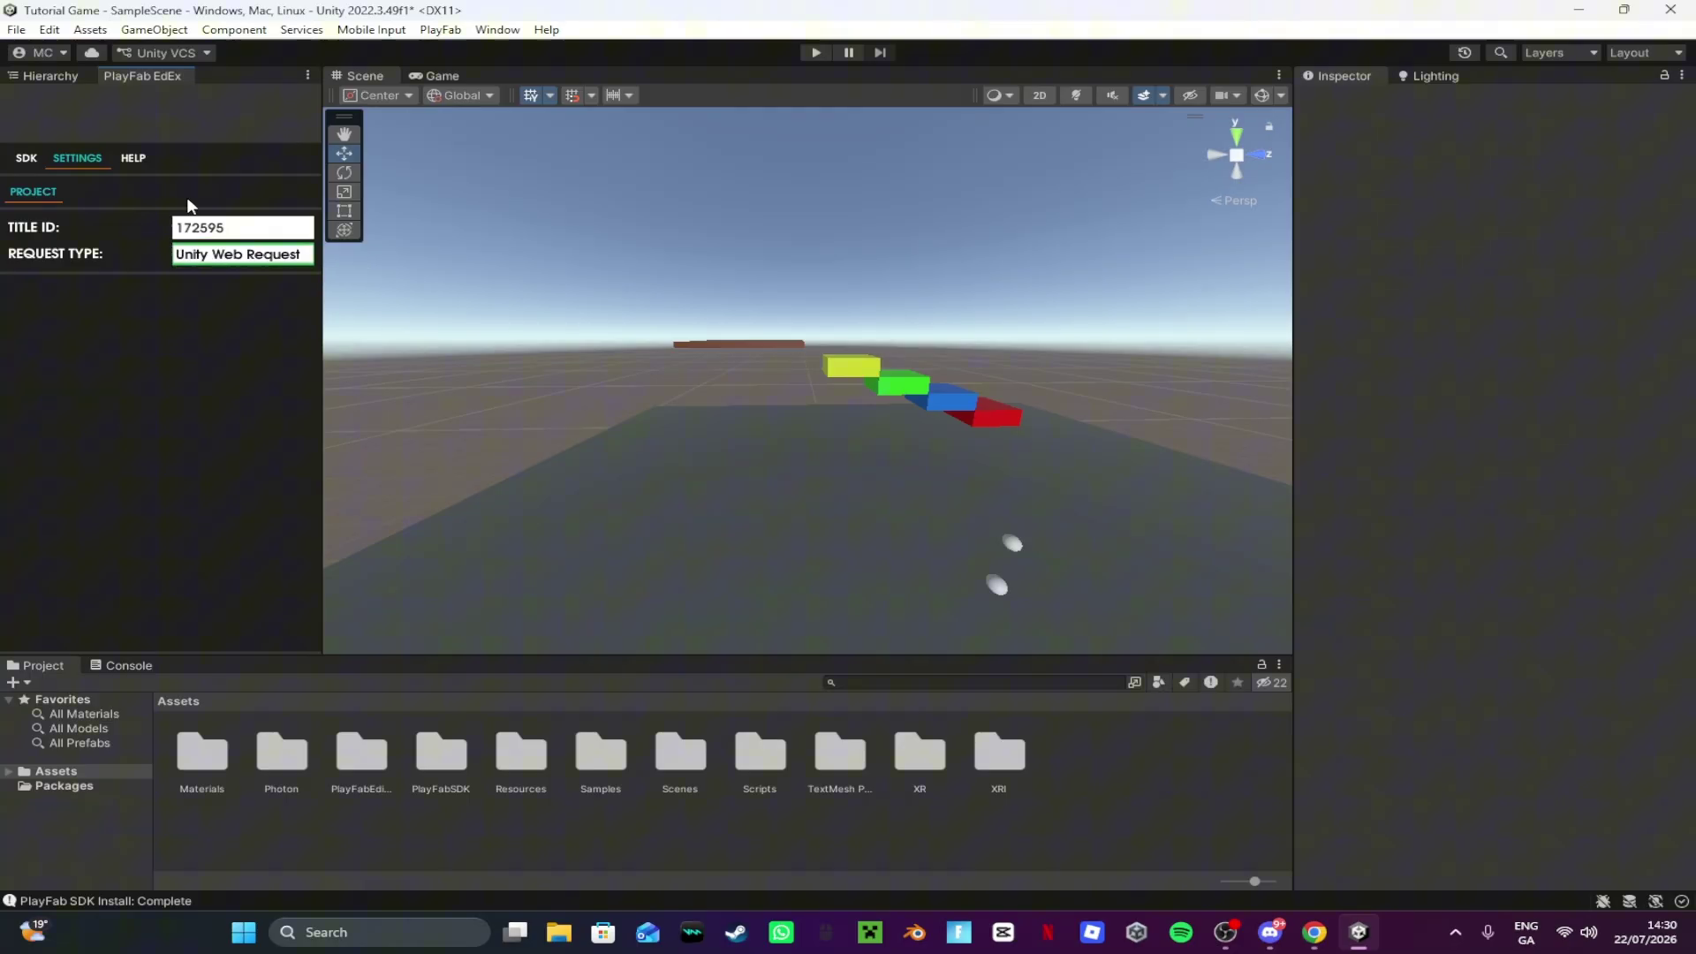
# Step: Save the scene and close the PlayFab settings tab
pyautogui.click(16, 30)
pyautogui.click(53, 116)
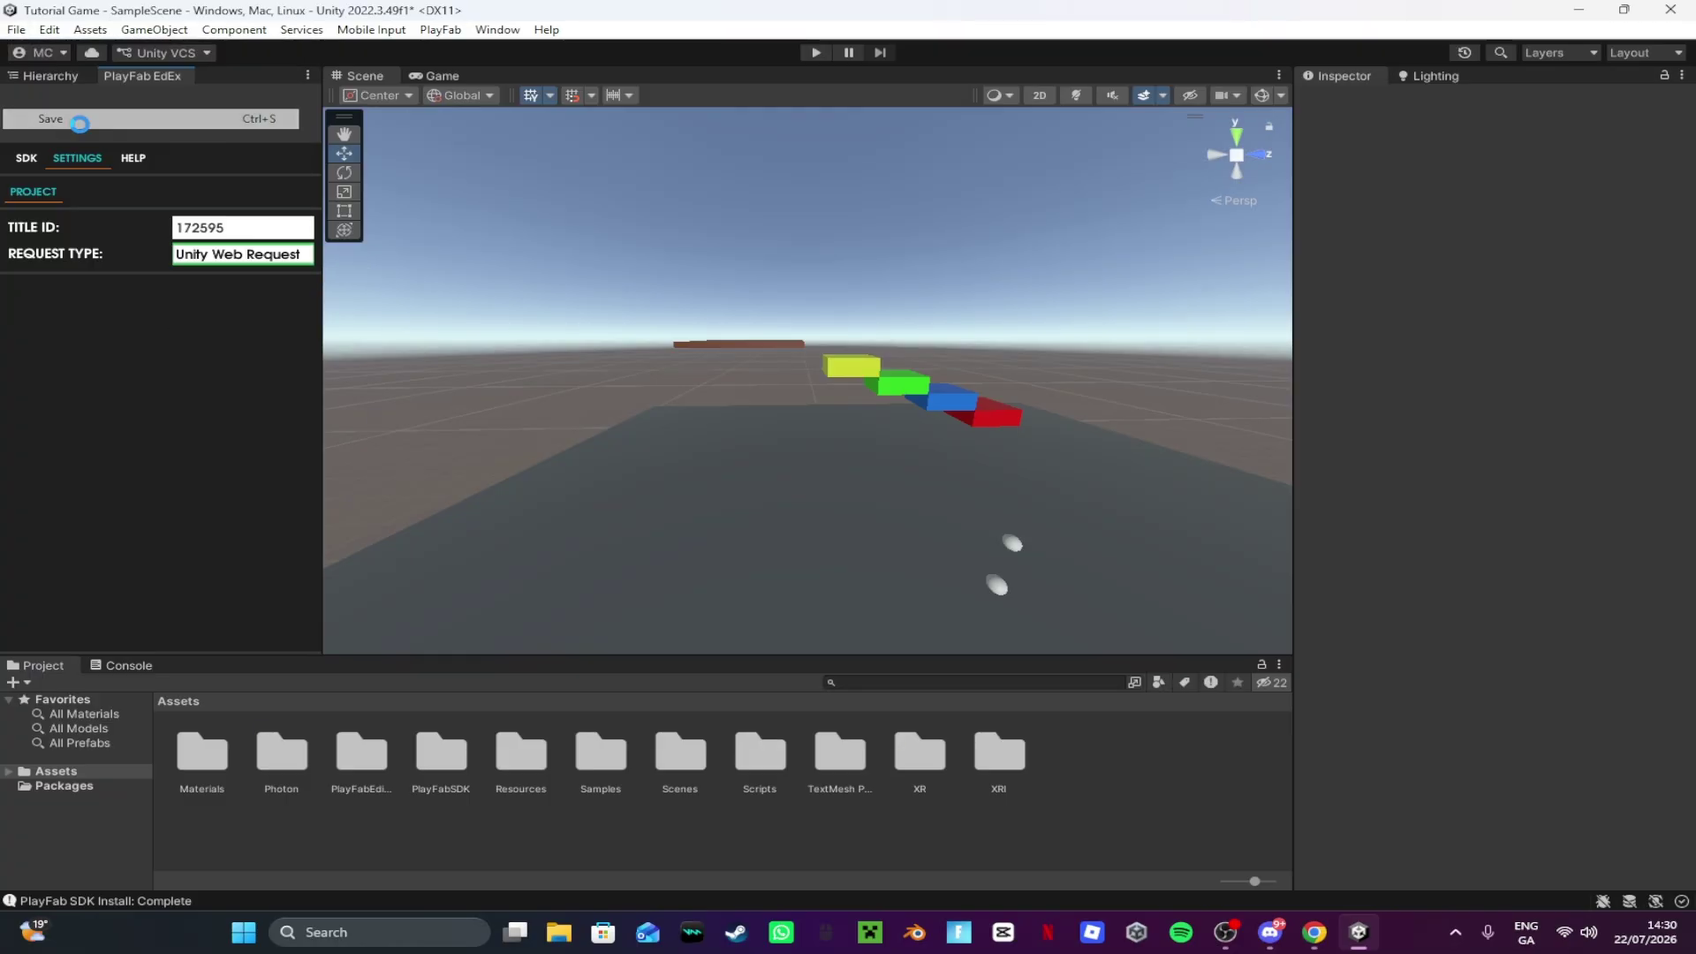
pyautogui.rightClick(140, 76)
pyautogui.click(204, 108)
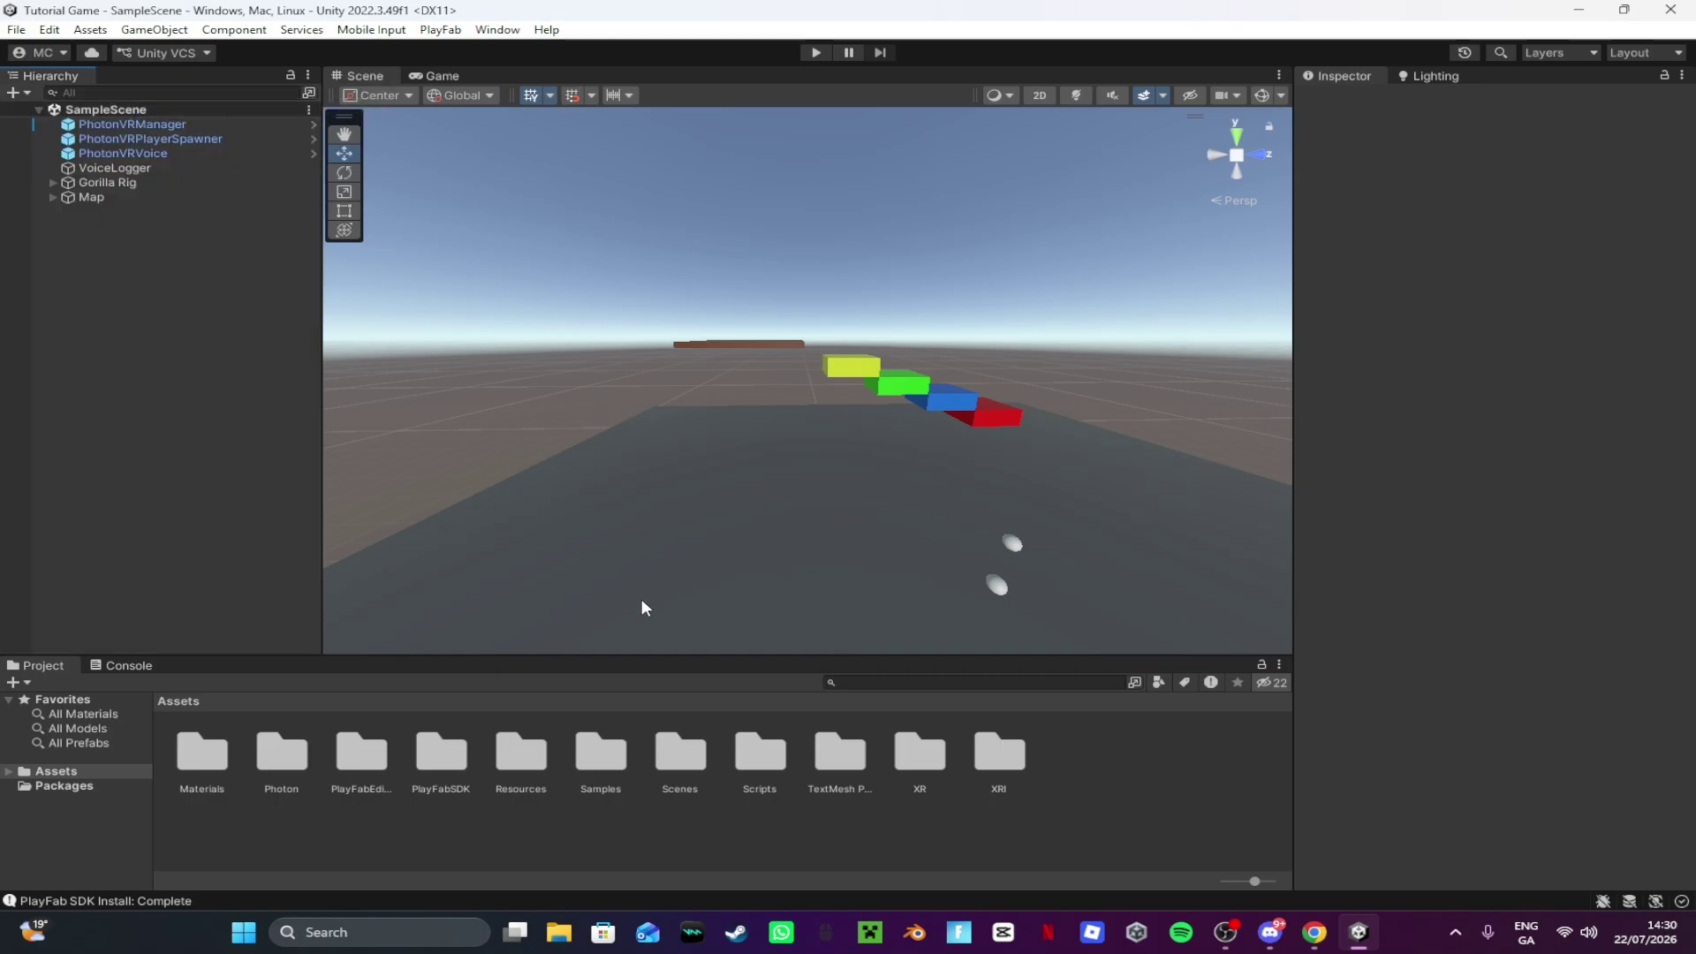
# Step: Re-import getBanReason, PlayFabFailChecker, BetterPlayfabManager and Playfablogin into Scripts, leaving out ChangeCosmetic
pyautogui.doubleClick(760, 755)
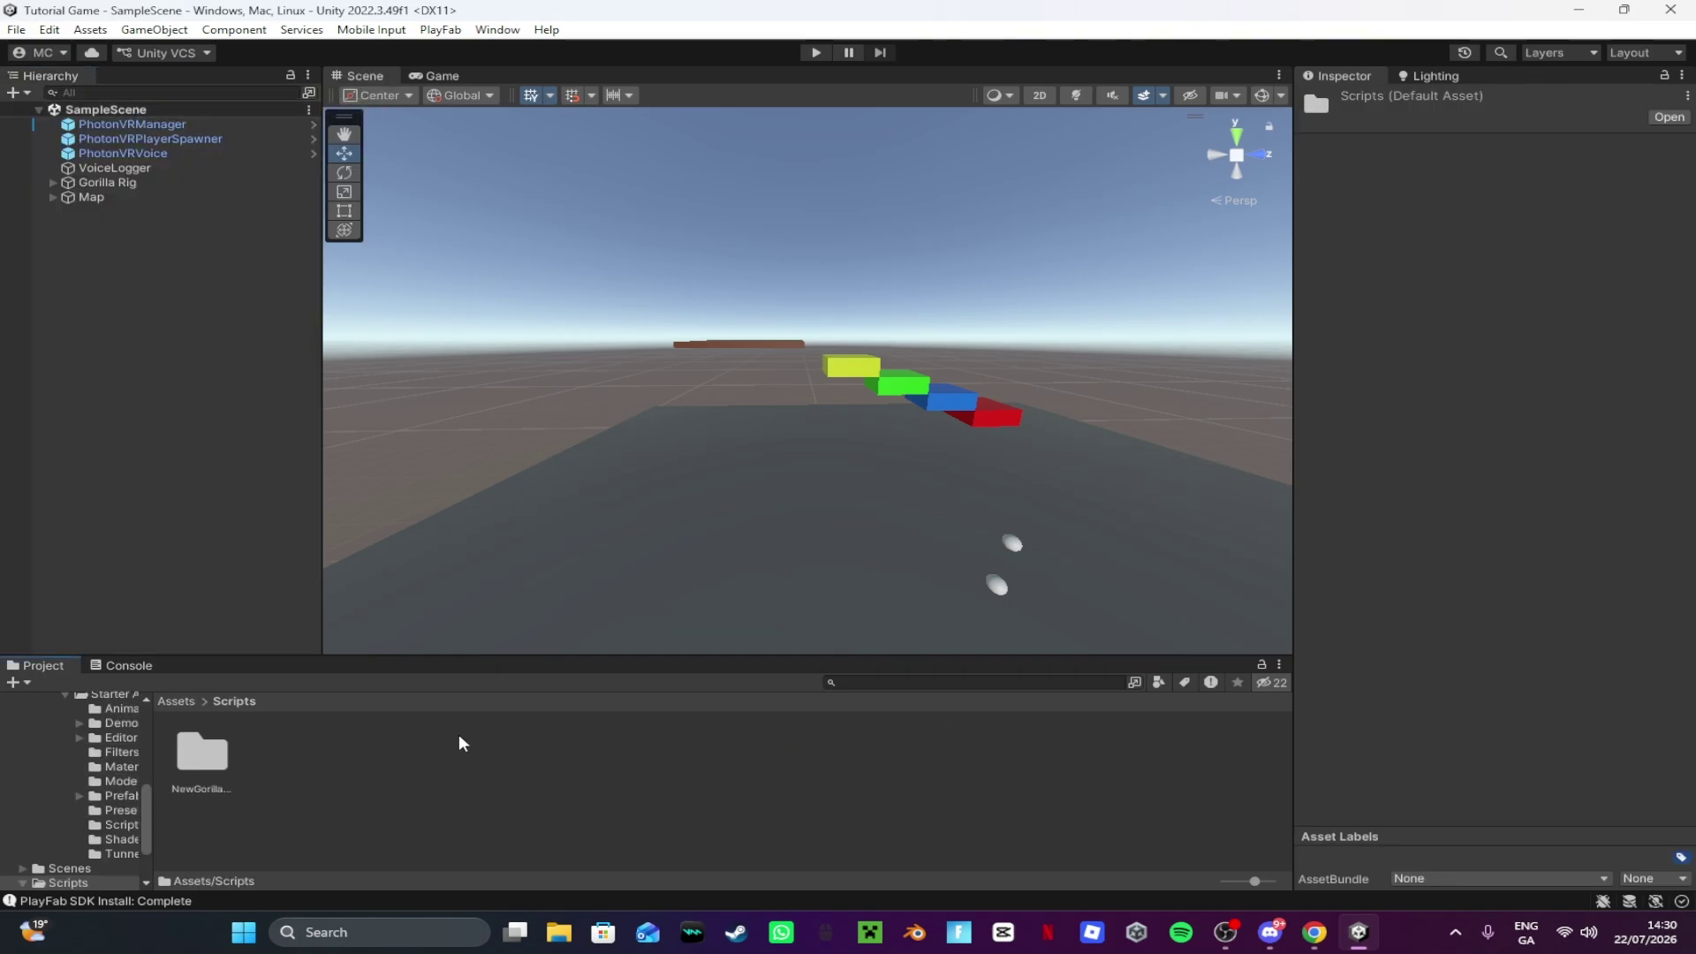
pyautogui.rightClick(462, 738)
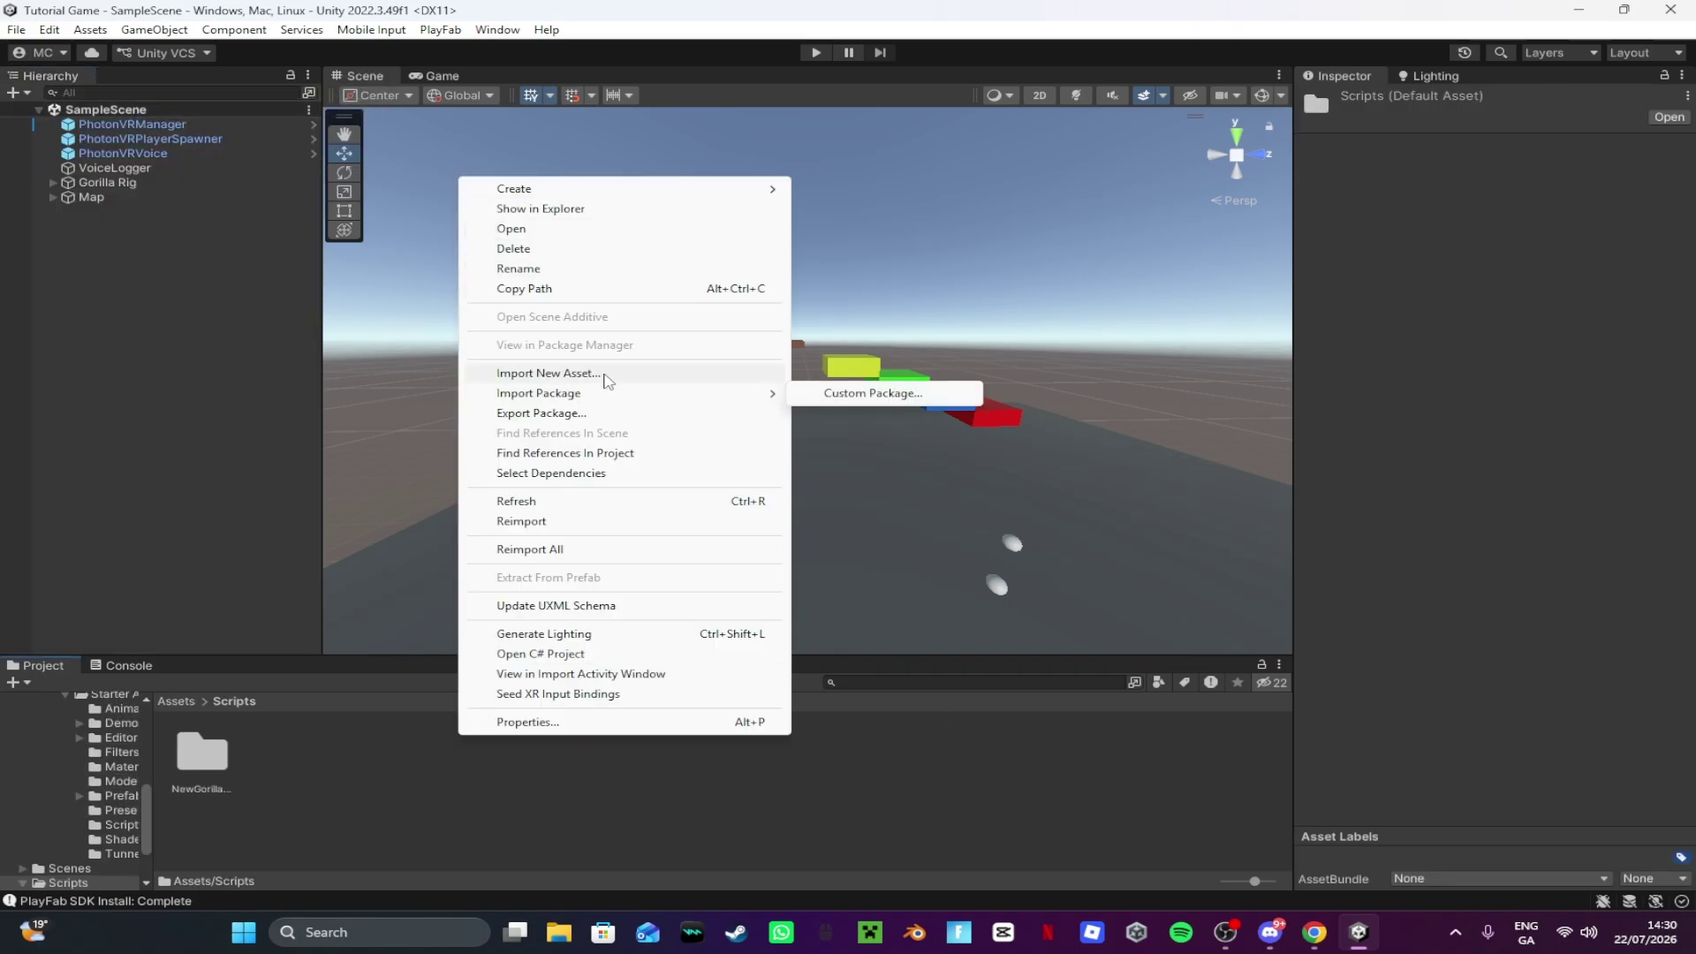
pyautogui.click(606, 373)
pyautogui.scroll(-4, 333, 300)
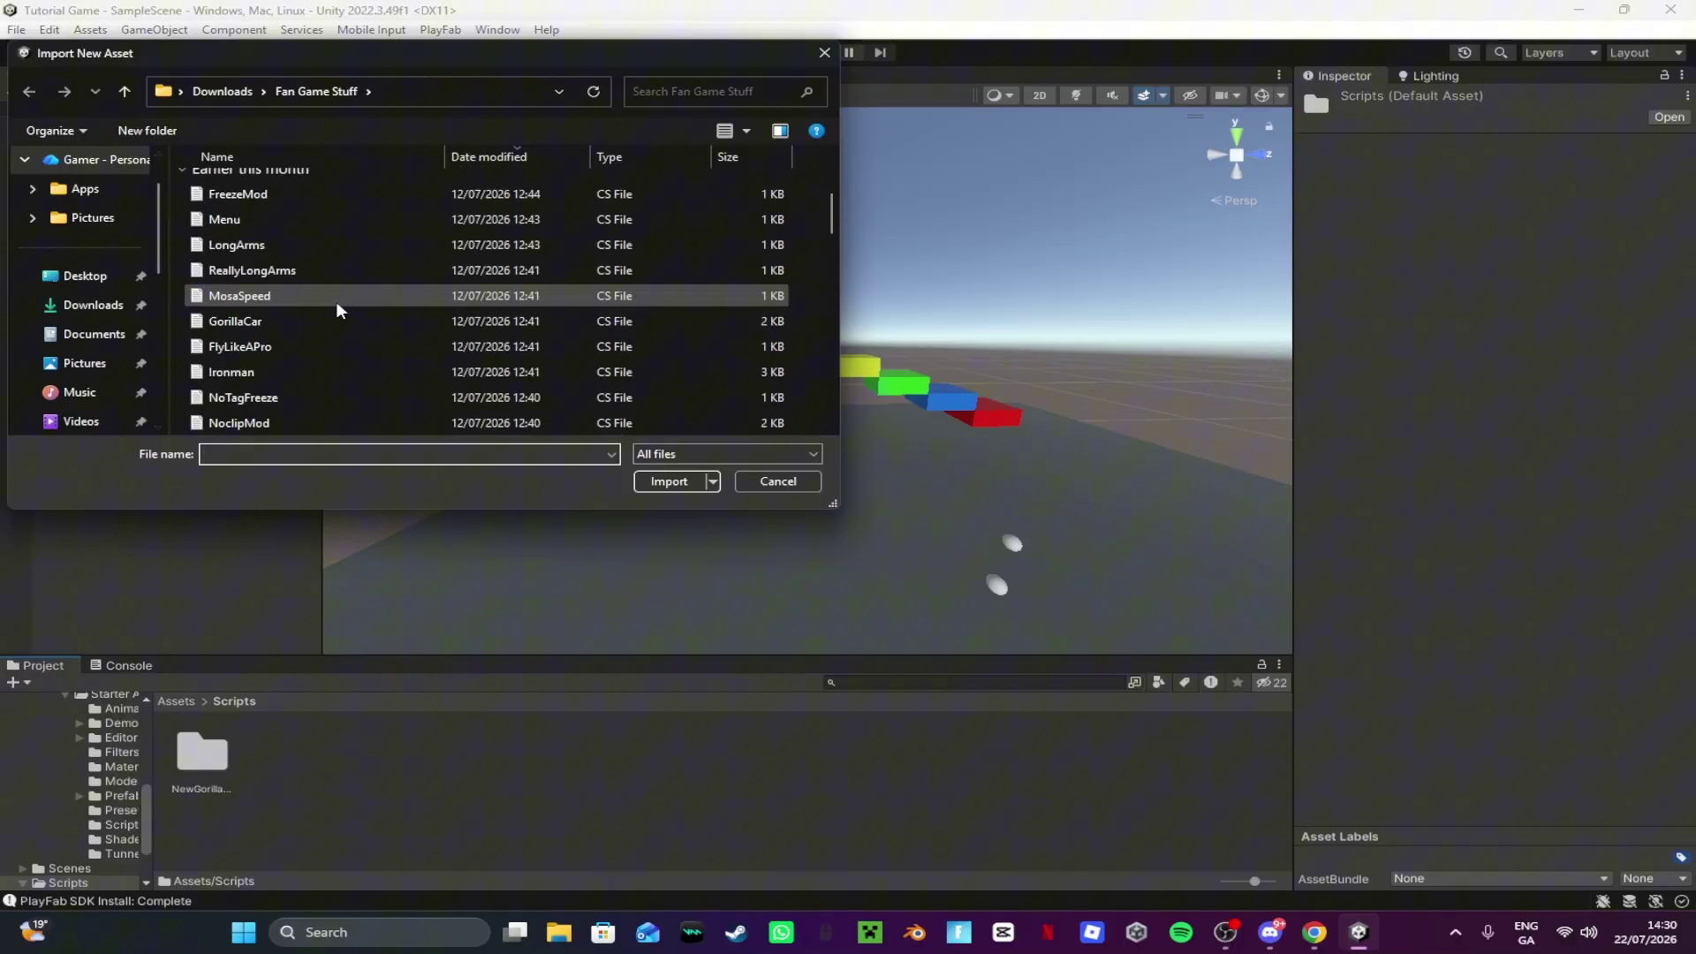
pyautogui.scroll(-3, 327, 331)
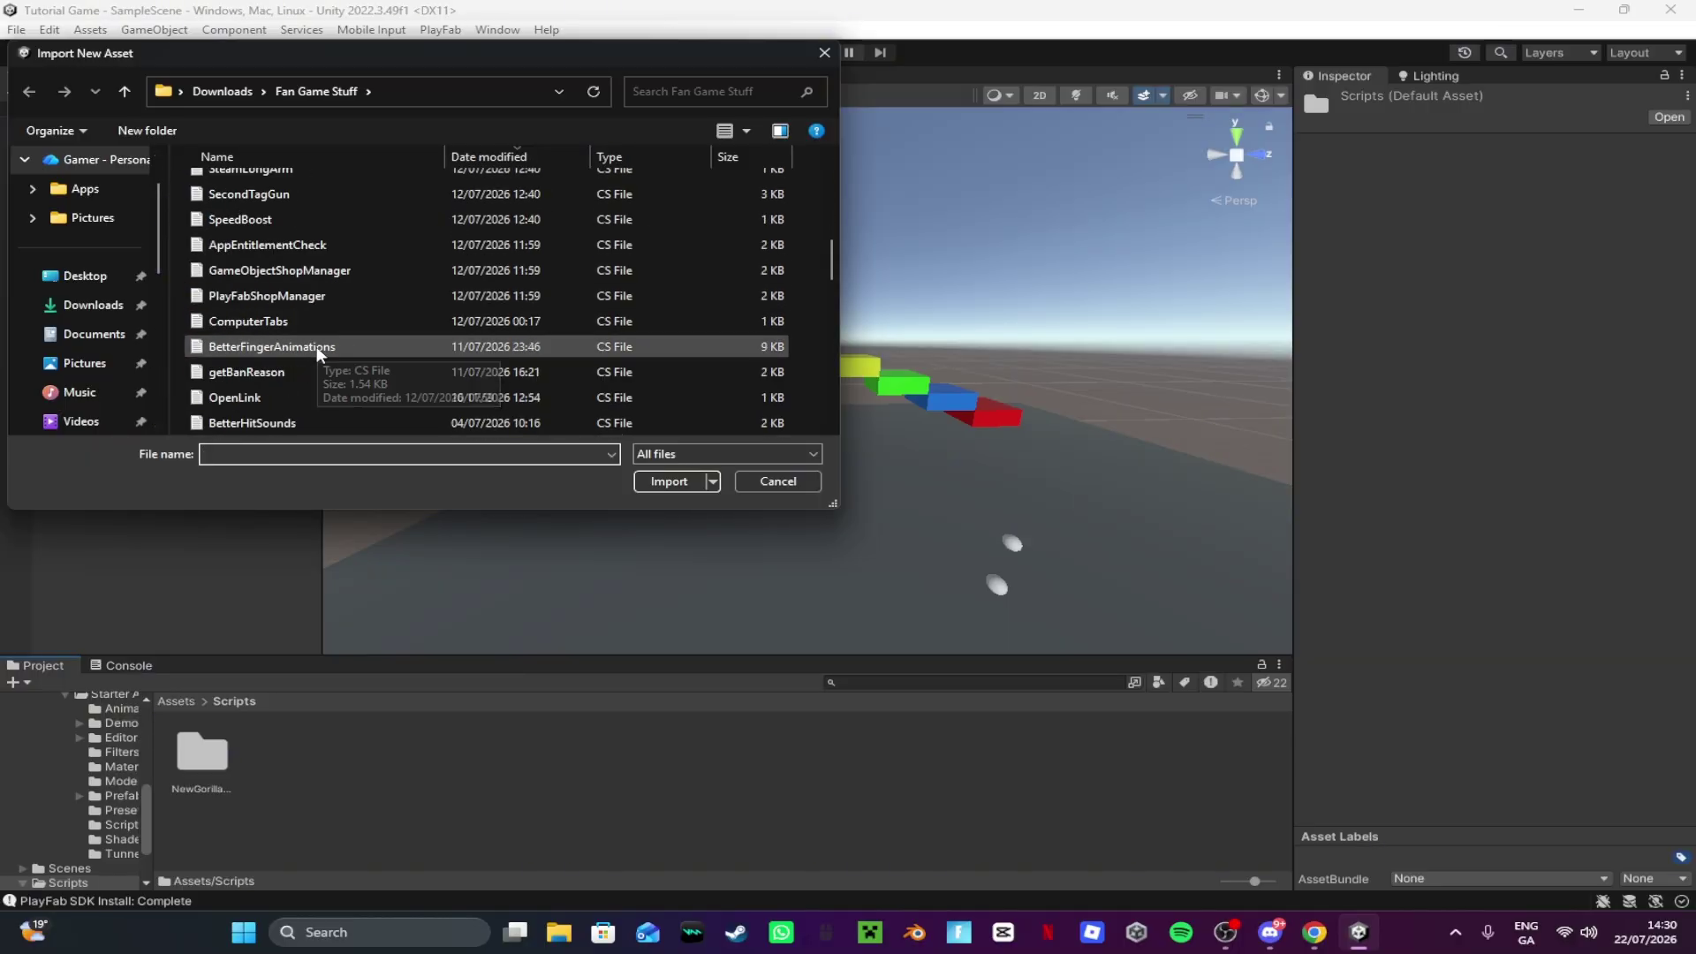
pyautogui.click(298, 371)
pyautogui.scroll(-15, 299, 371)
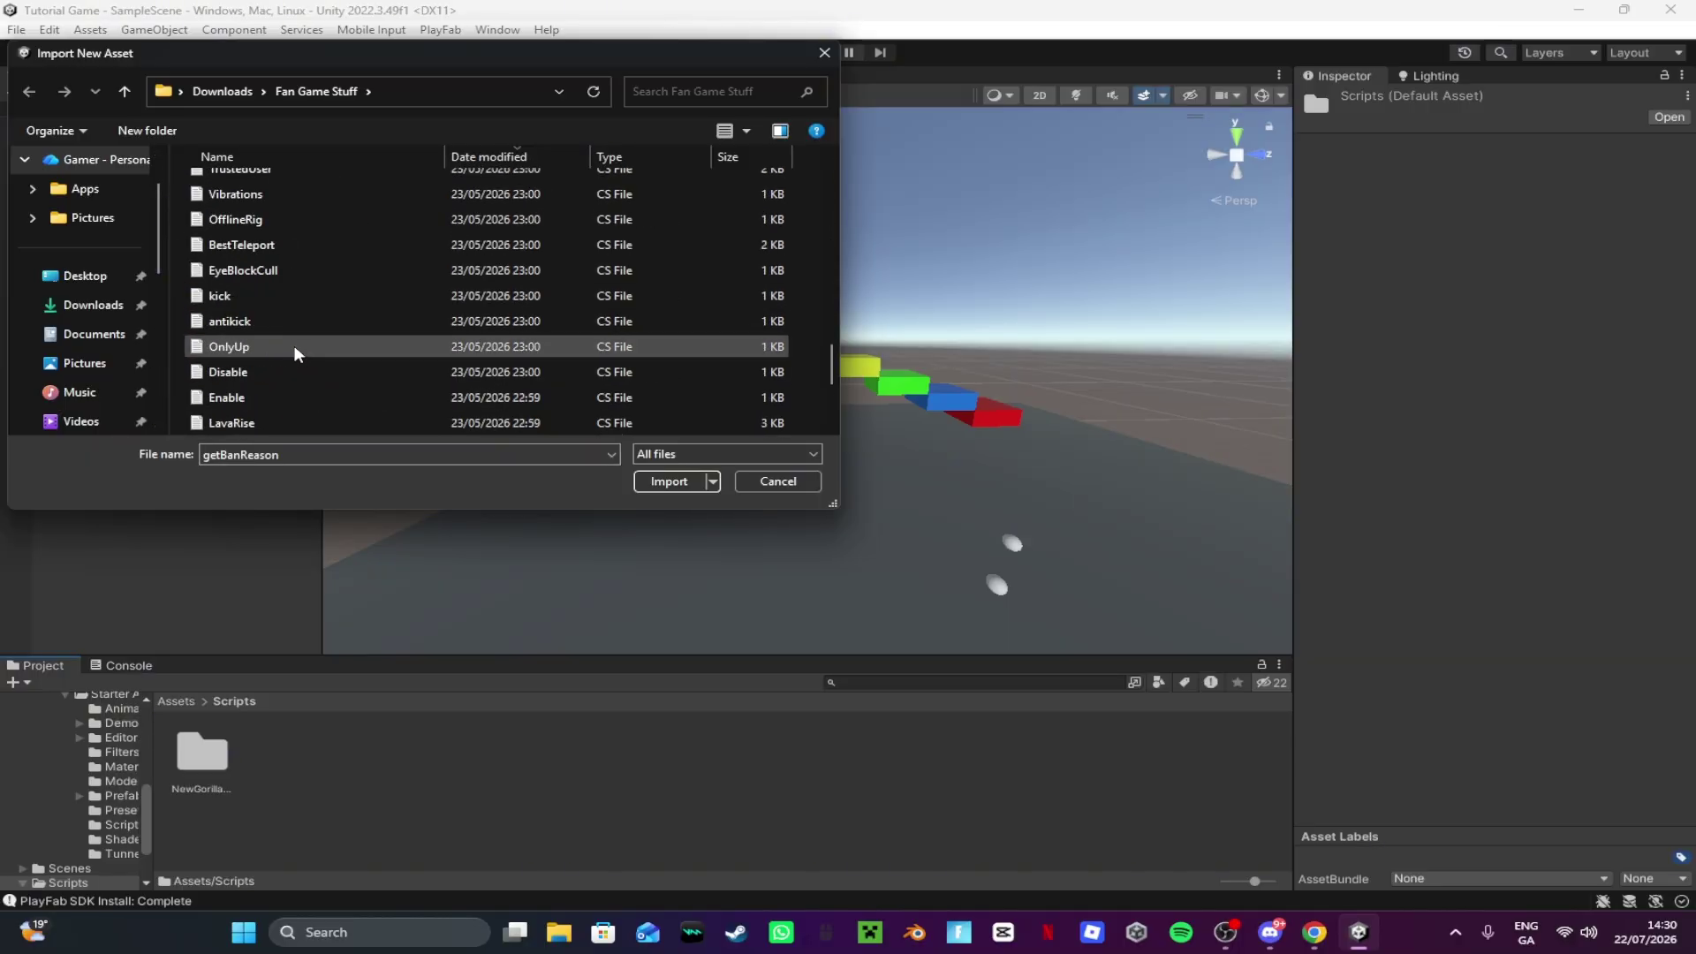
pyautogui.keyDown('ctrl'); pyautogui.click(295, 300); pyautogui.keyUp('ctrl')
pyautogui.keyDown('ctrl'); pyautogui.click(291, 300); pyautogui.keyUp('ctrl')
pyautogui.keyDown('ctrl'); pyautogui.click(283, 320); pyautogui.keyUp('ctrl')
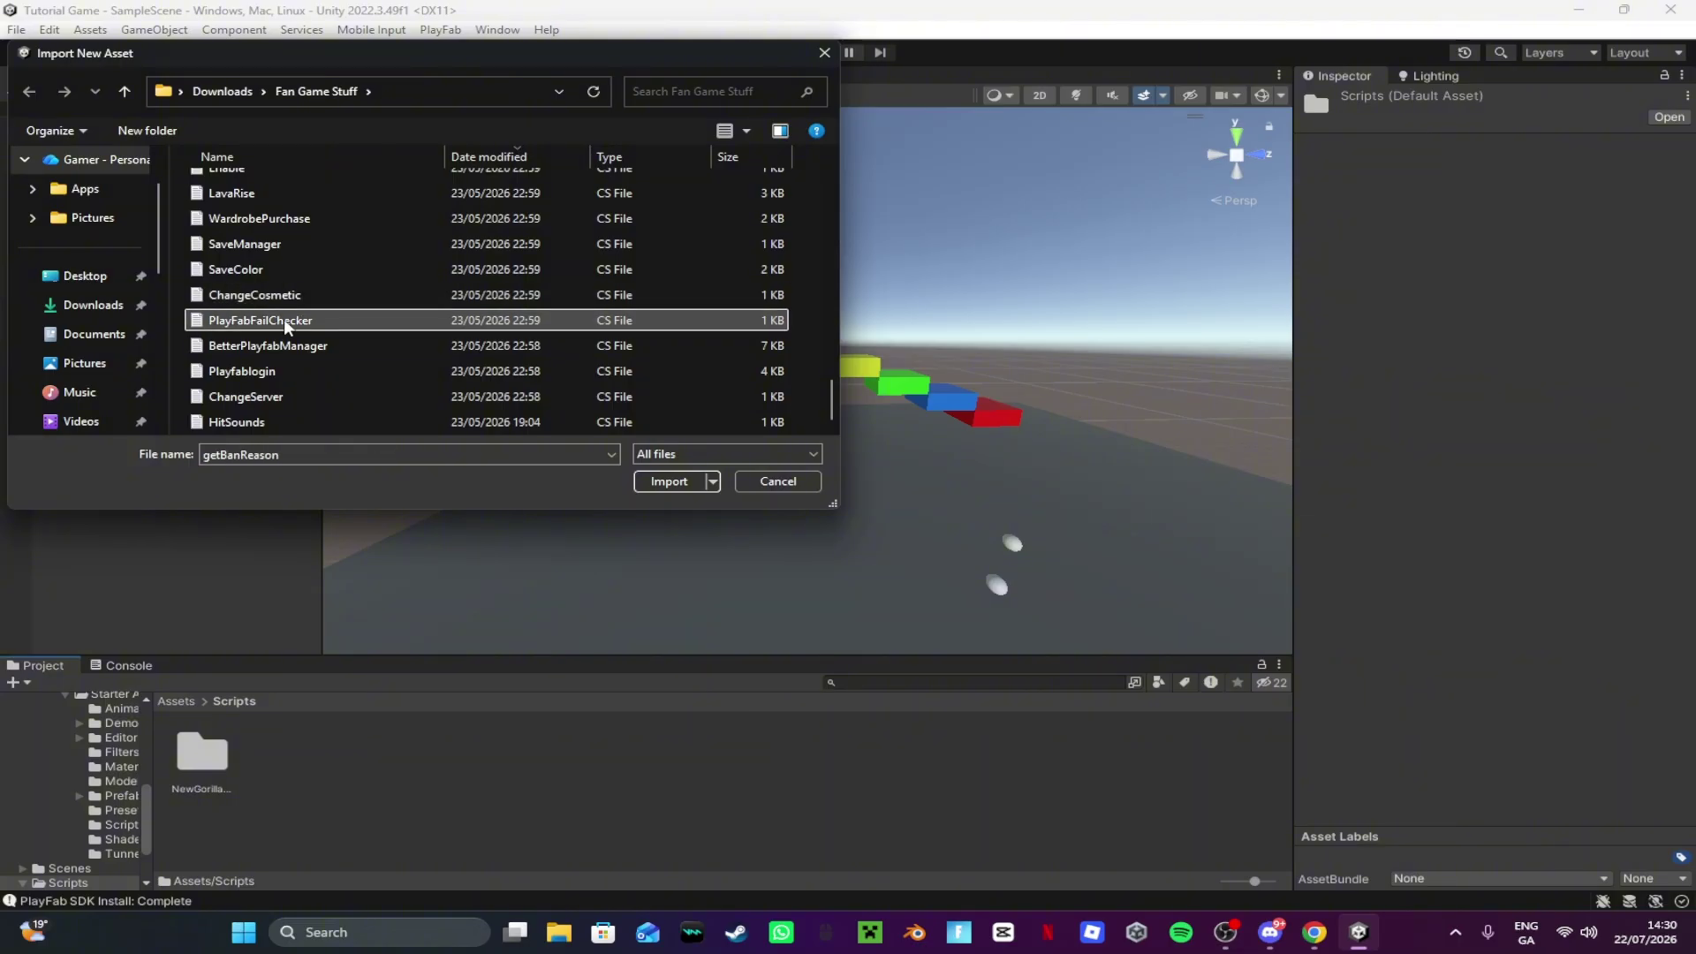
pyautogui.keyDown('ctrl'); pyautogui.click(281, 346); pyautogui.keyUp('ctrl')
pyautogui.keyDown('ctrl'); pyautogui.click(274, 371); pyautogui.keyUp('ctrl')
pyautogui.click(687, 482)
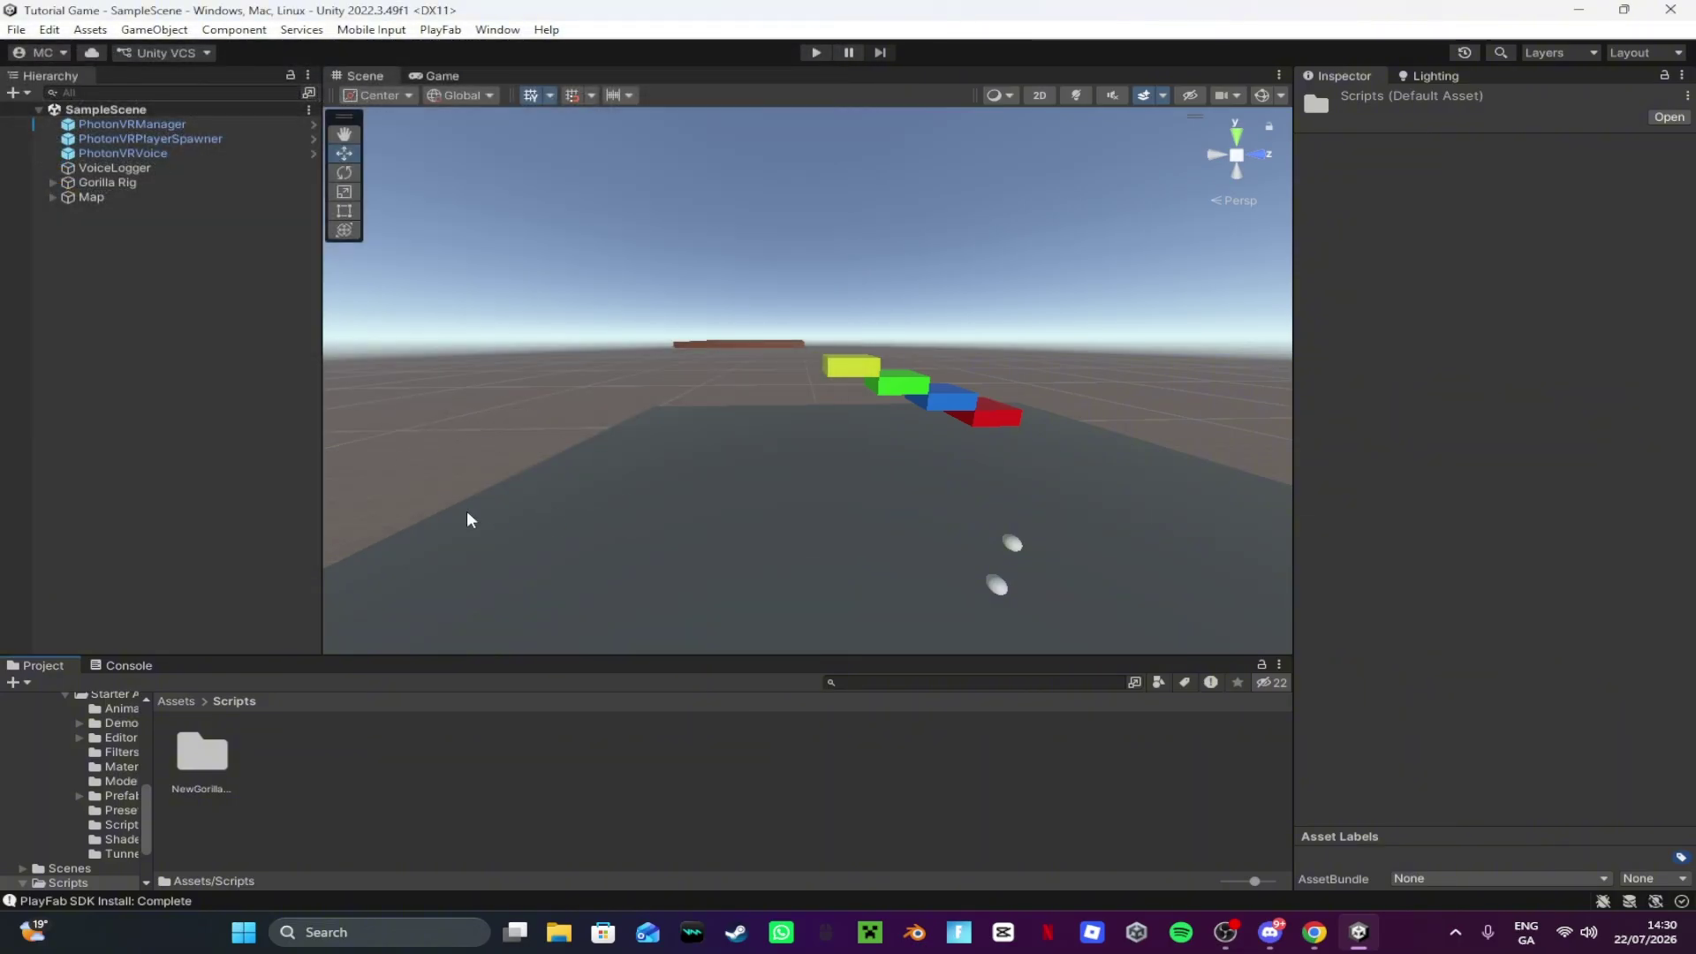
# Step: After compiling, clear the warnings from the Console
pyautogui.moveTo(792, 353); pyautogui.dragTo(863, 462, button='right')
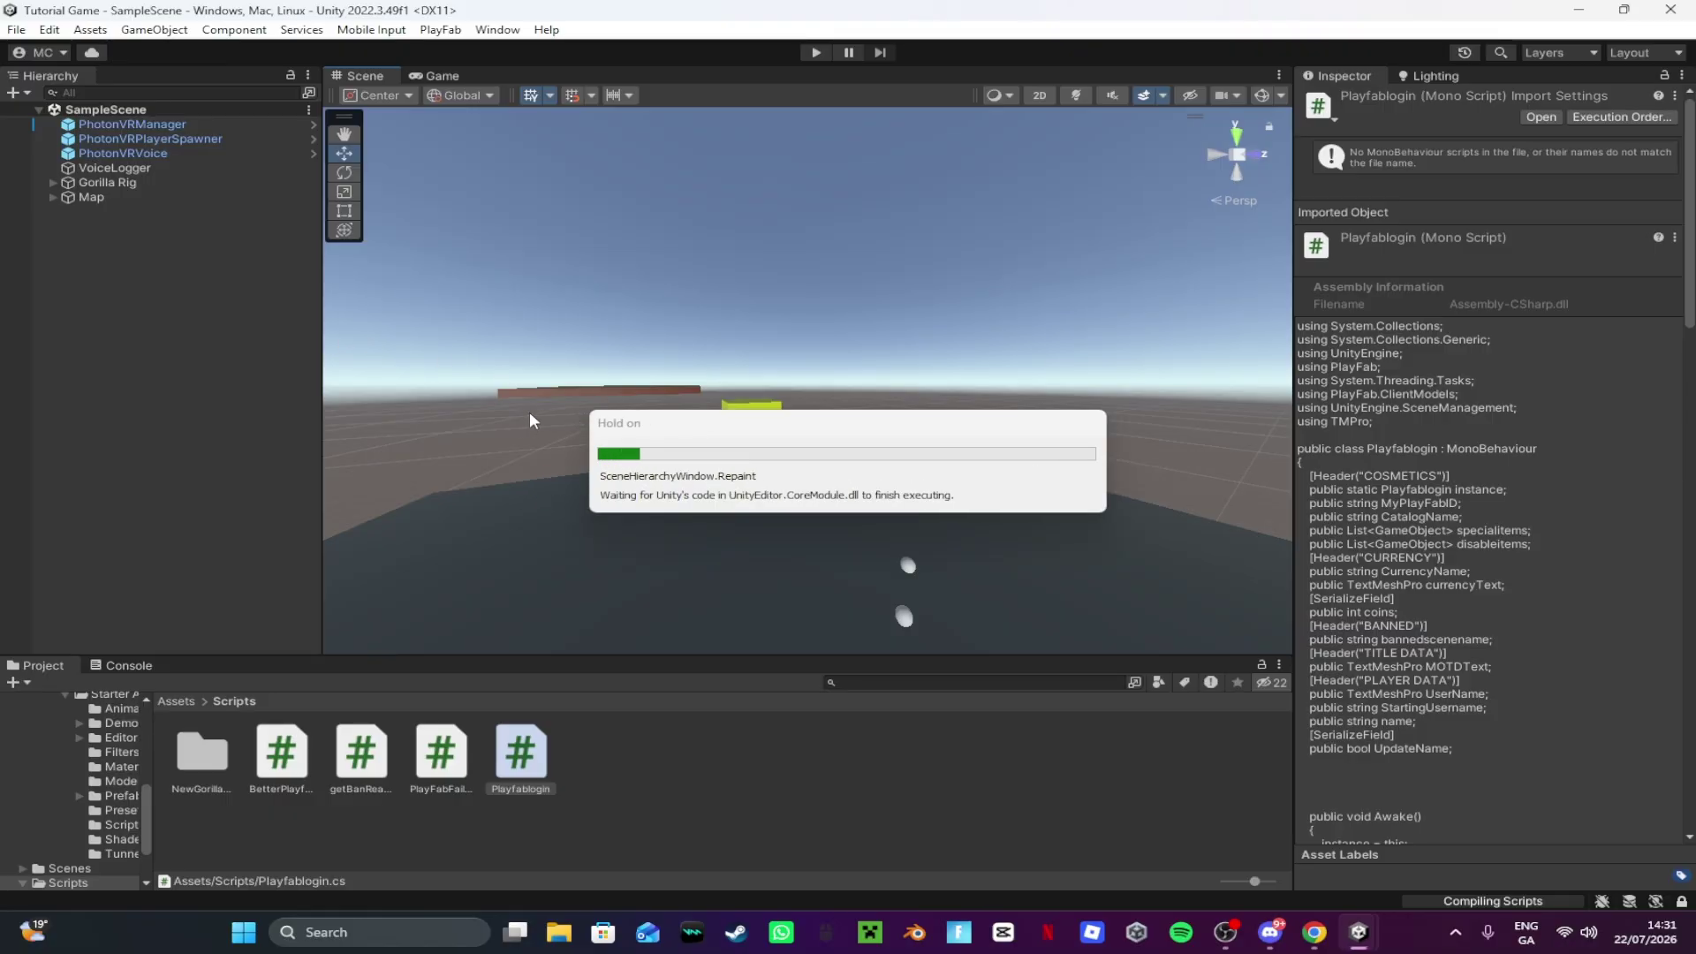
pyautogui.click(116, 668)
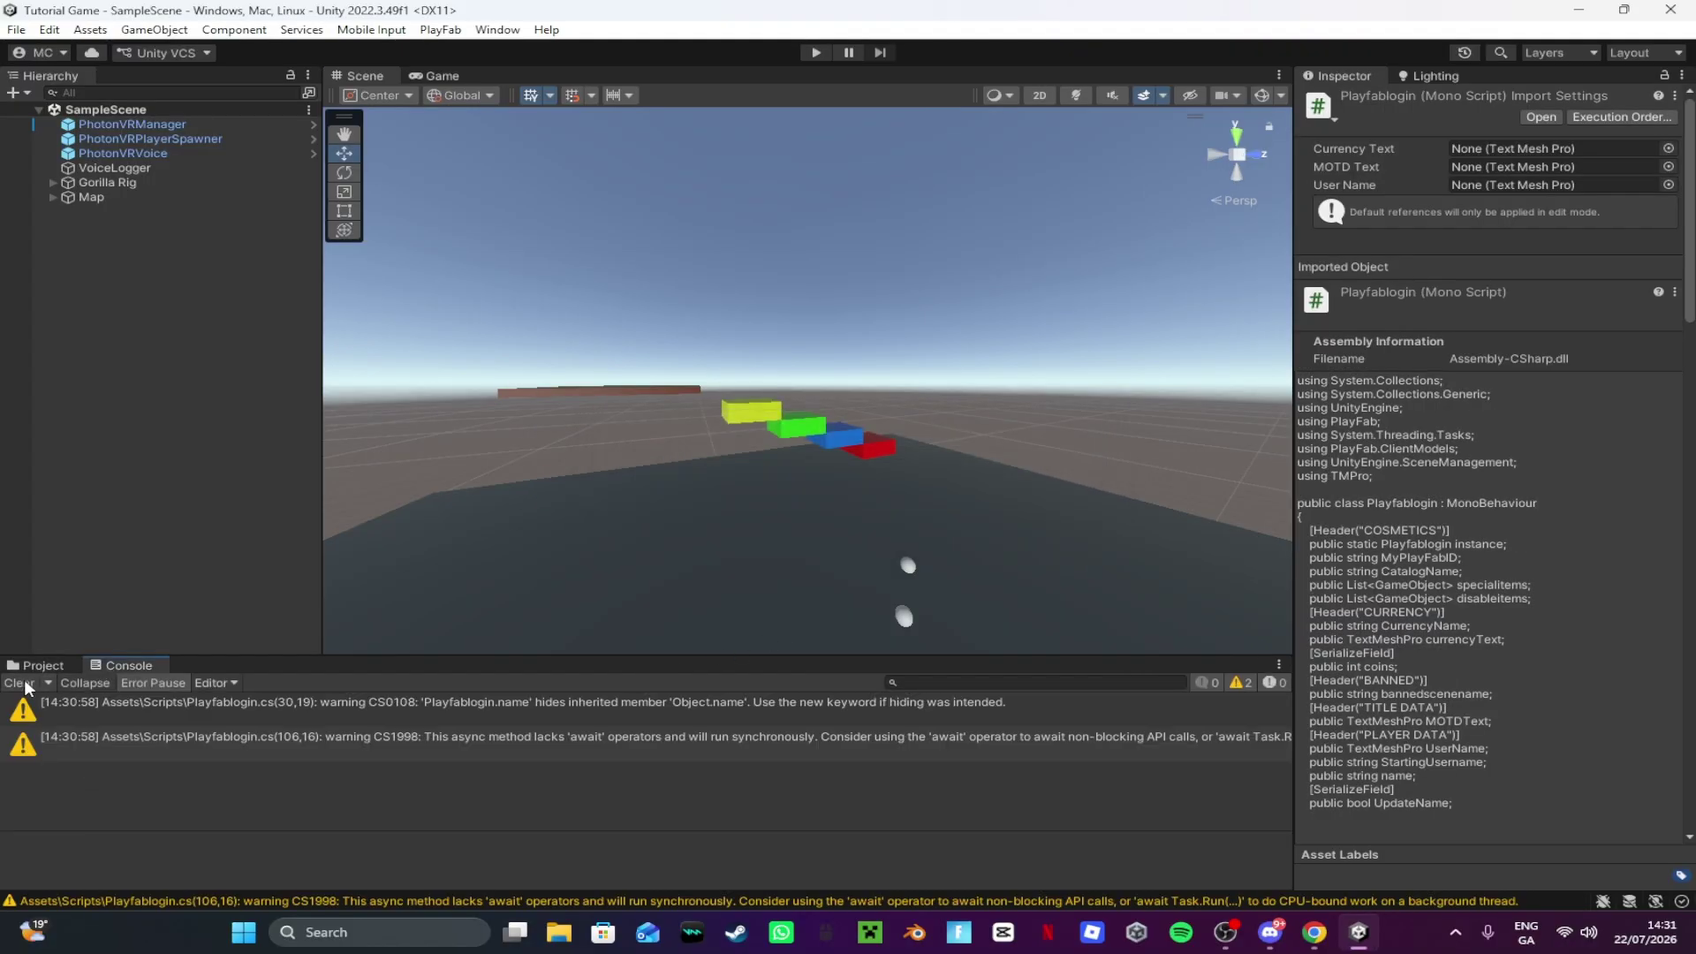
pyautogui.click(19, 682)
pyautogui.click(16, 667)
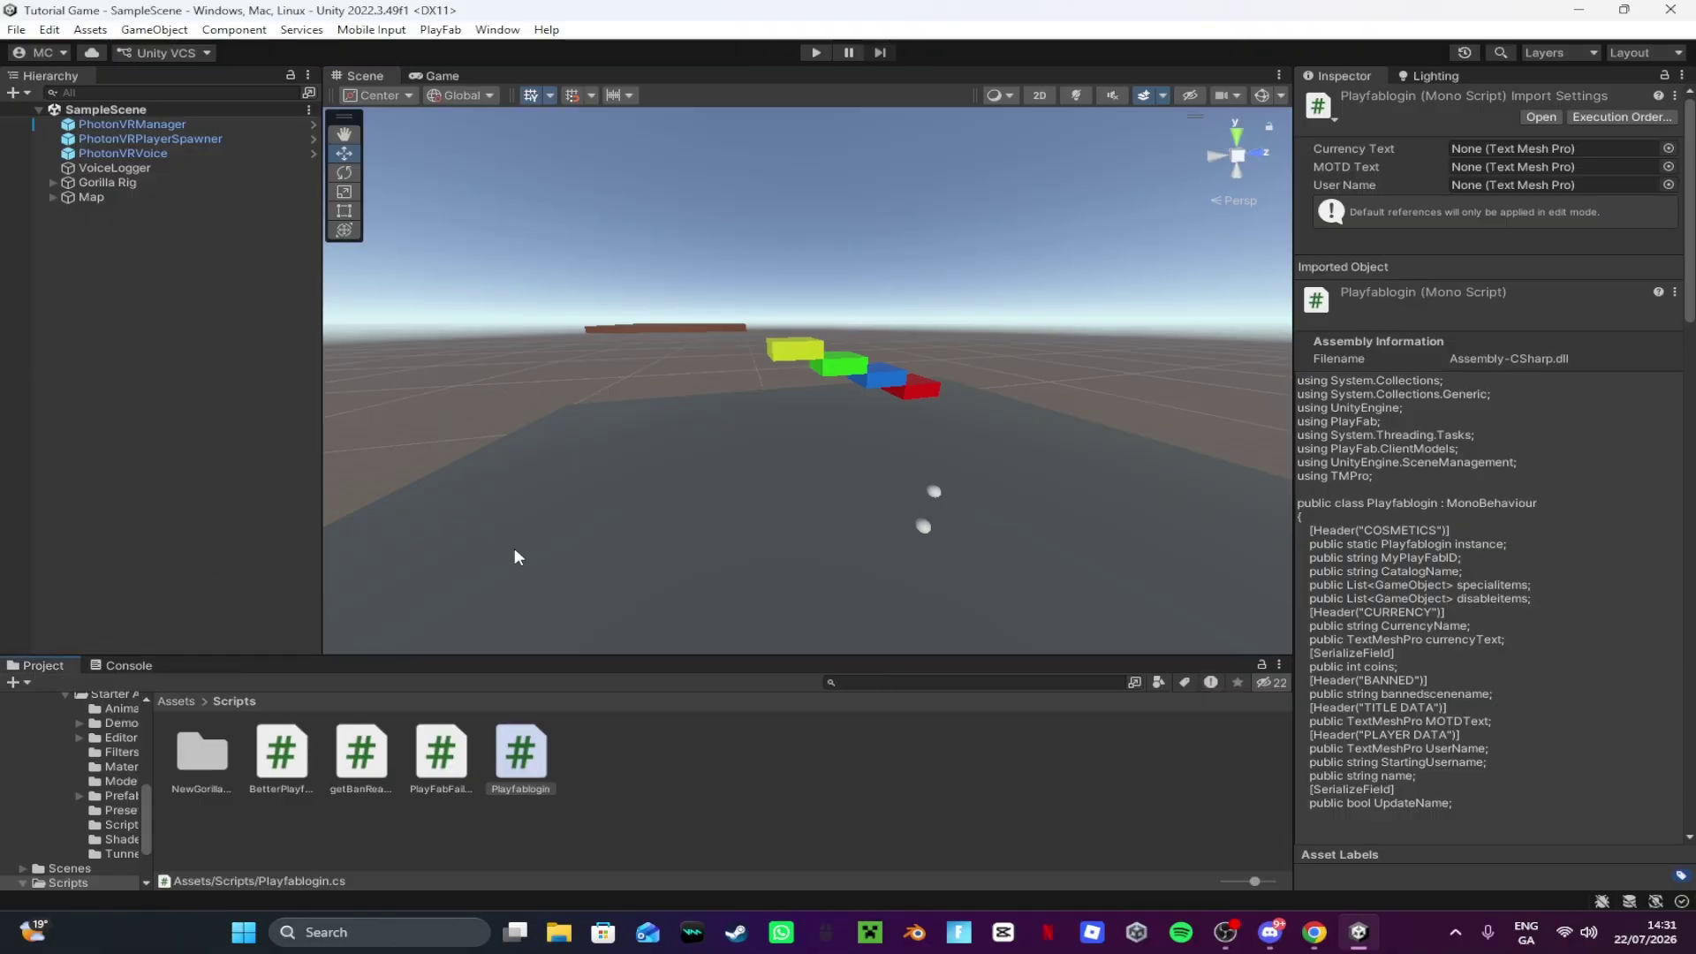
# Step: Inspect BetterPlayfabManager, getBanReason, PlayFabFailChecker and Playfablogin sources in the Inspector
pyautogui.scroll(2, 514, 553)
pyautogui.click(281, 756)
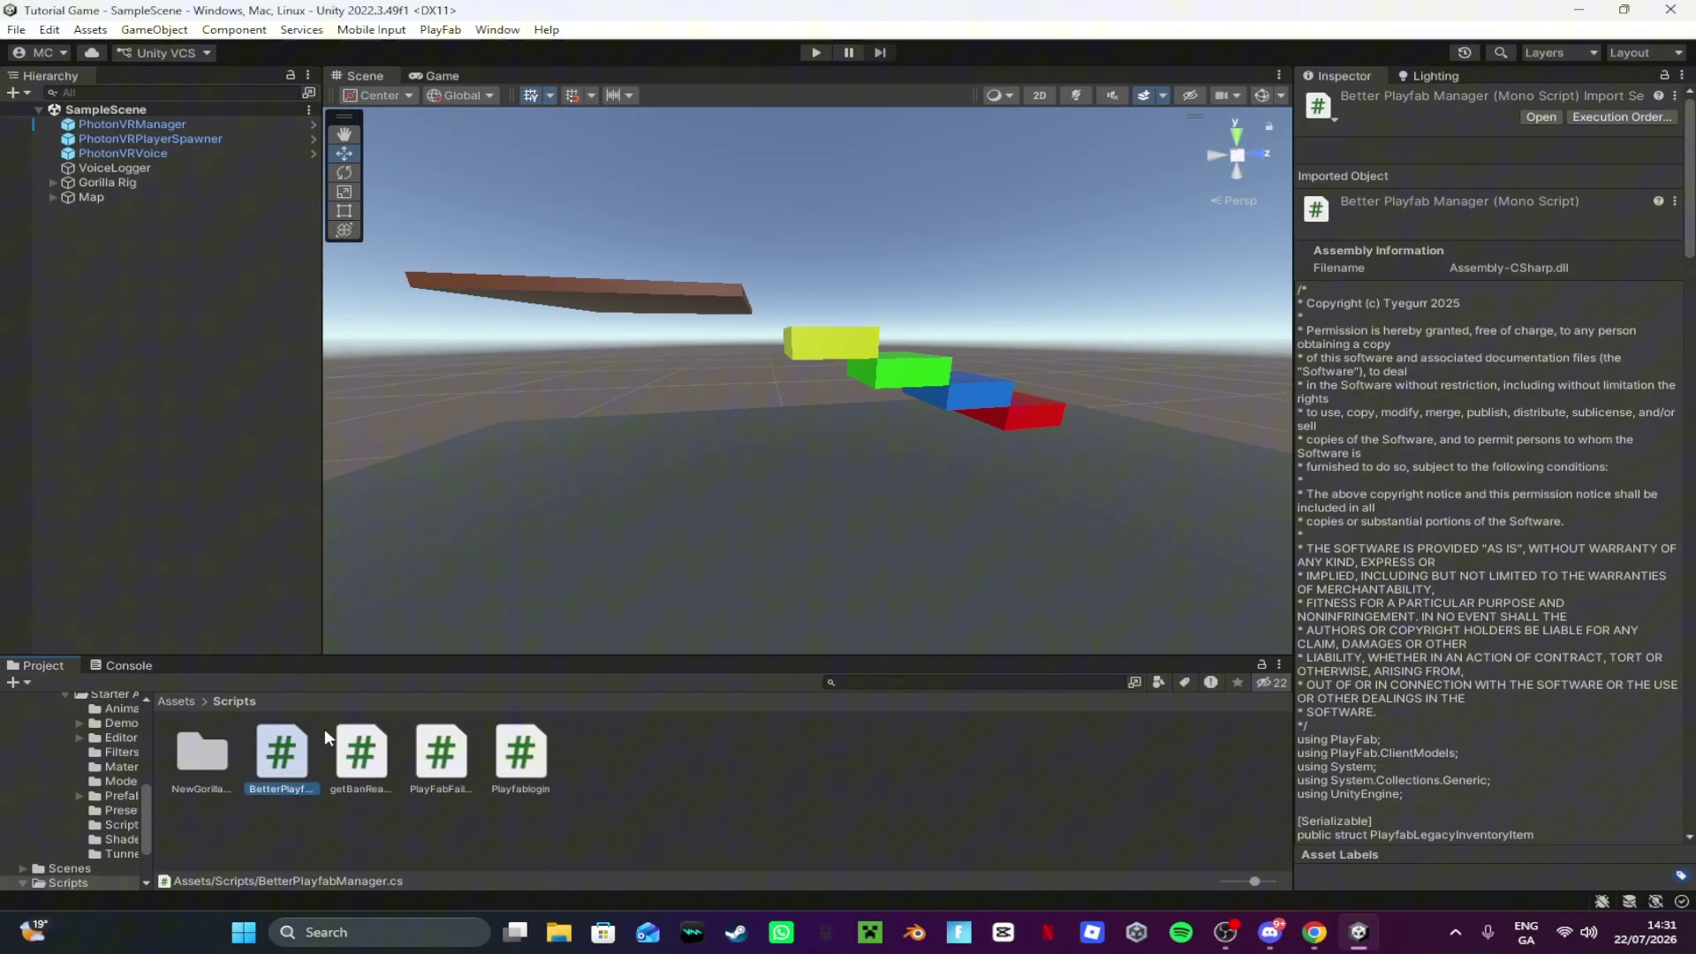
pyautogui.click(361, 753)
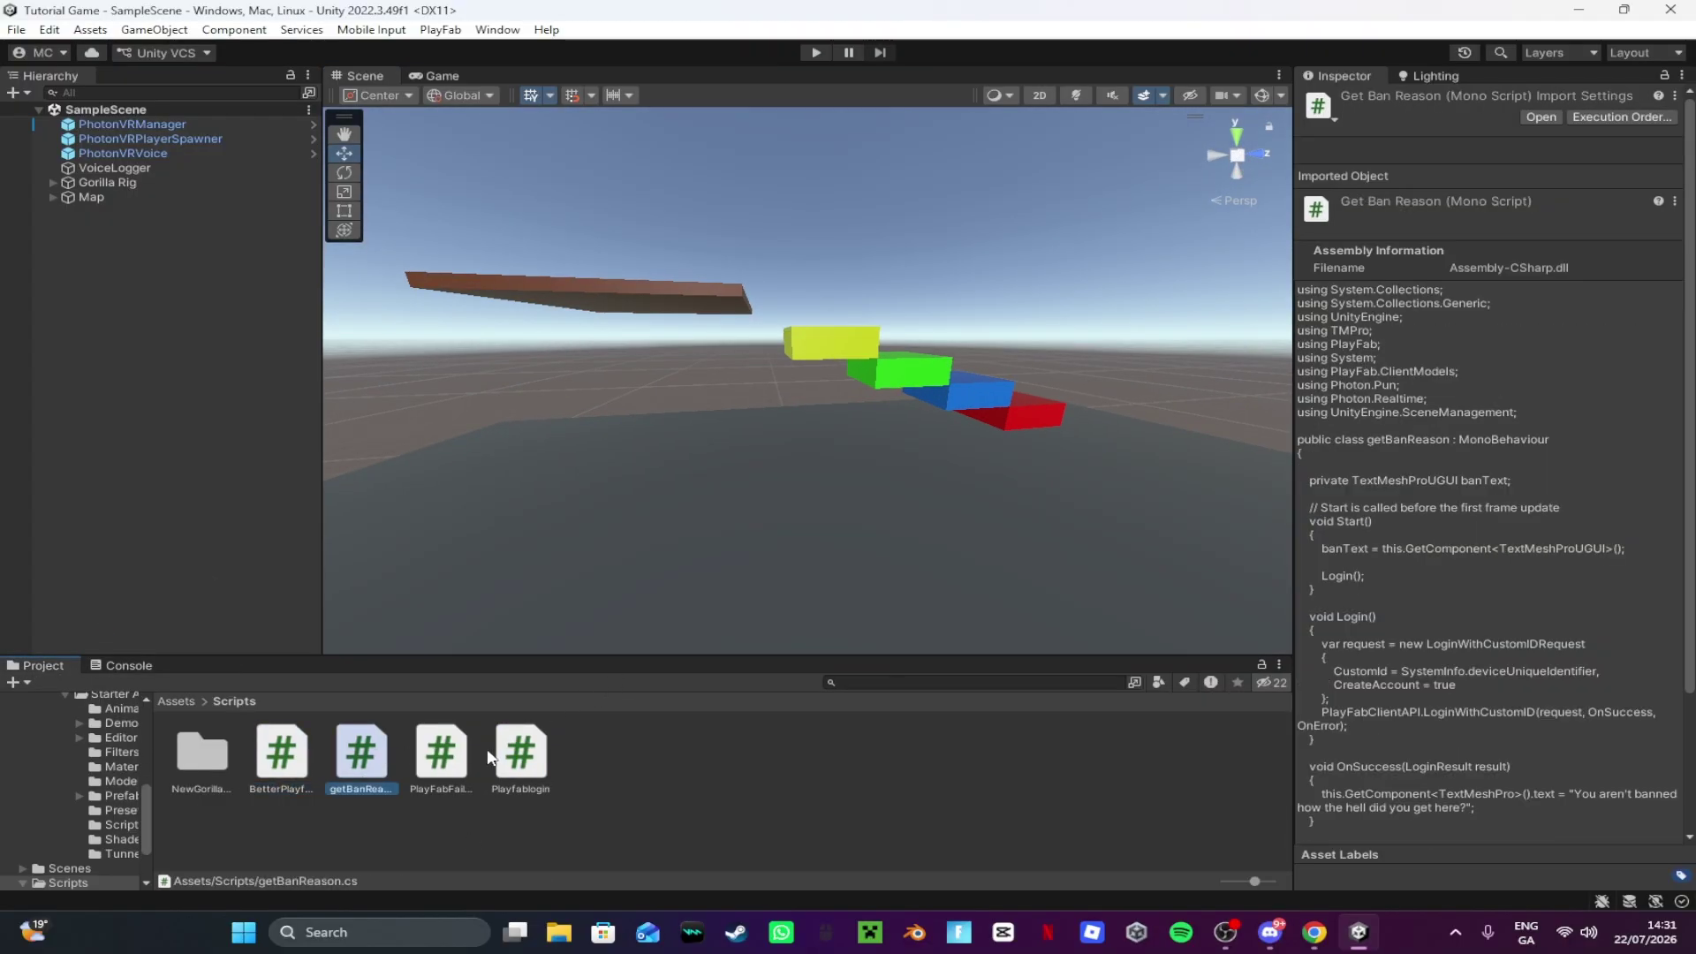
pyautogui.click(458, 763)
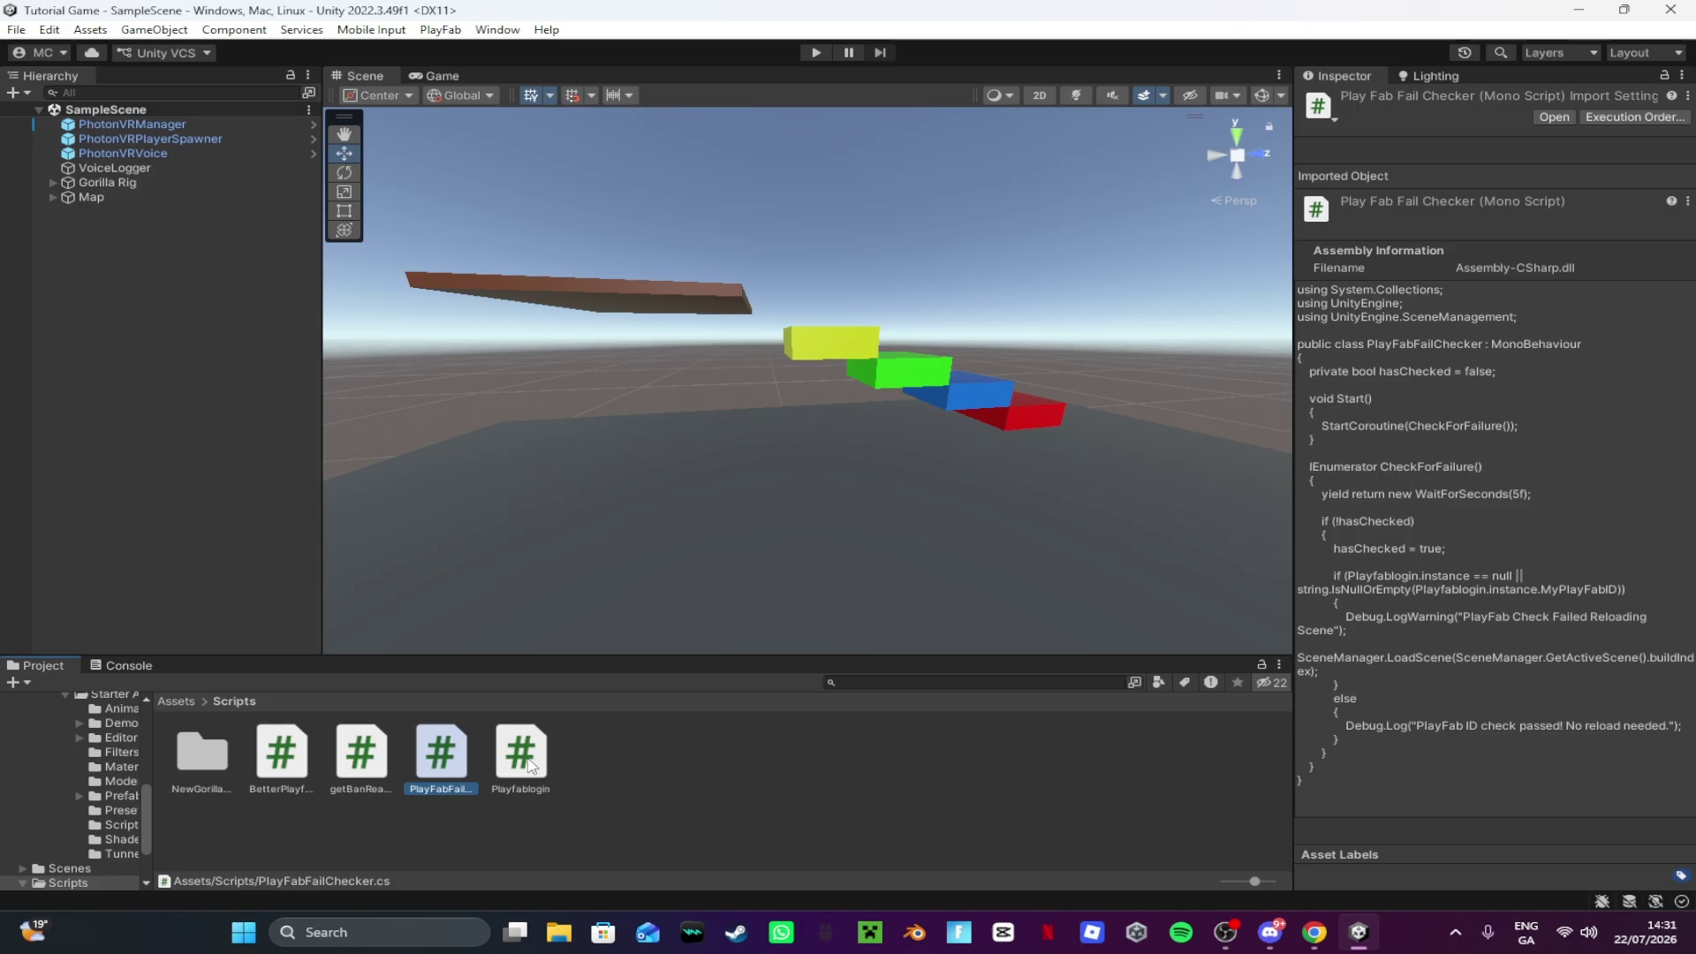
pyautogui.click(525, 762)
pyautogui.press('s')
pyautogui.moveTo(695, 301); pyautogui.dragTo(682, 285, button='right')
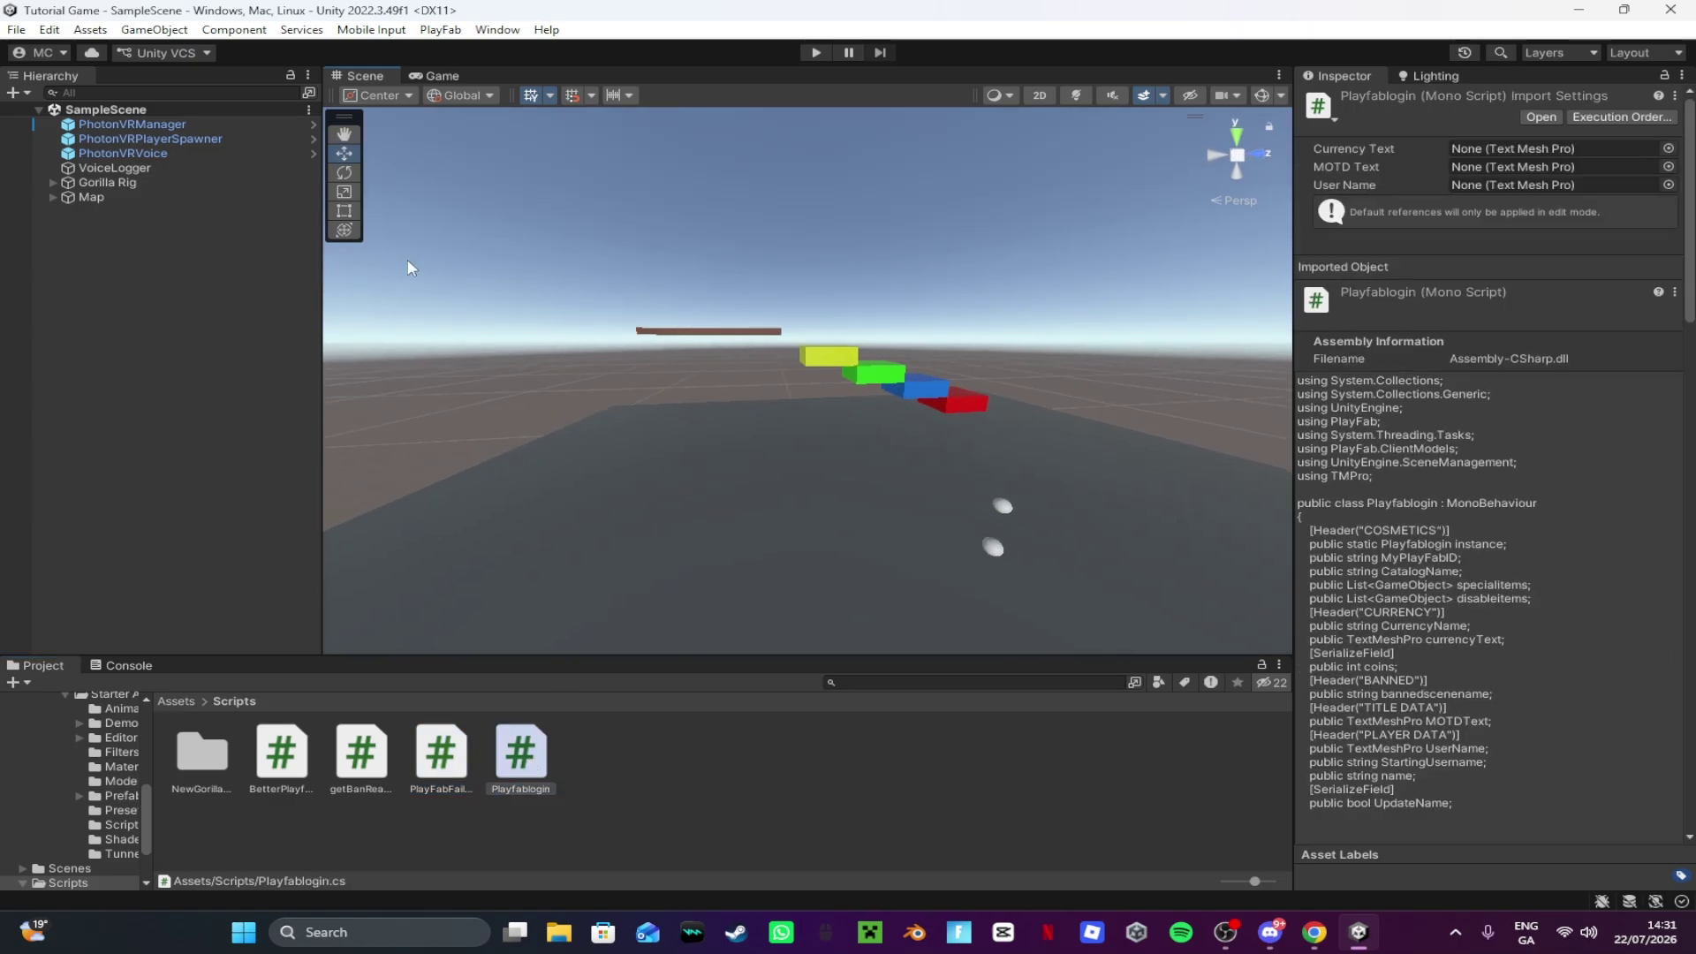
# Step: Create an empty object in the Hierarchy named PlayFabManager
pyautogui.click(18, 93)
pyautogui.click(106, 109)
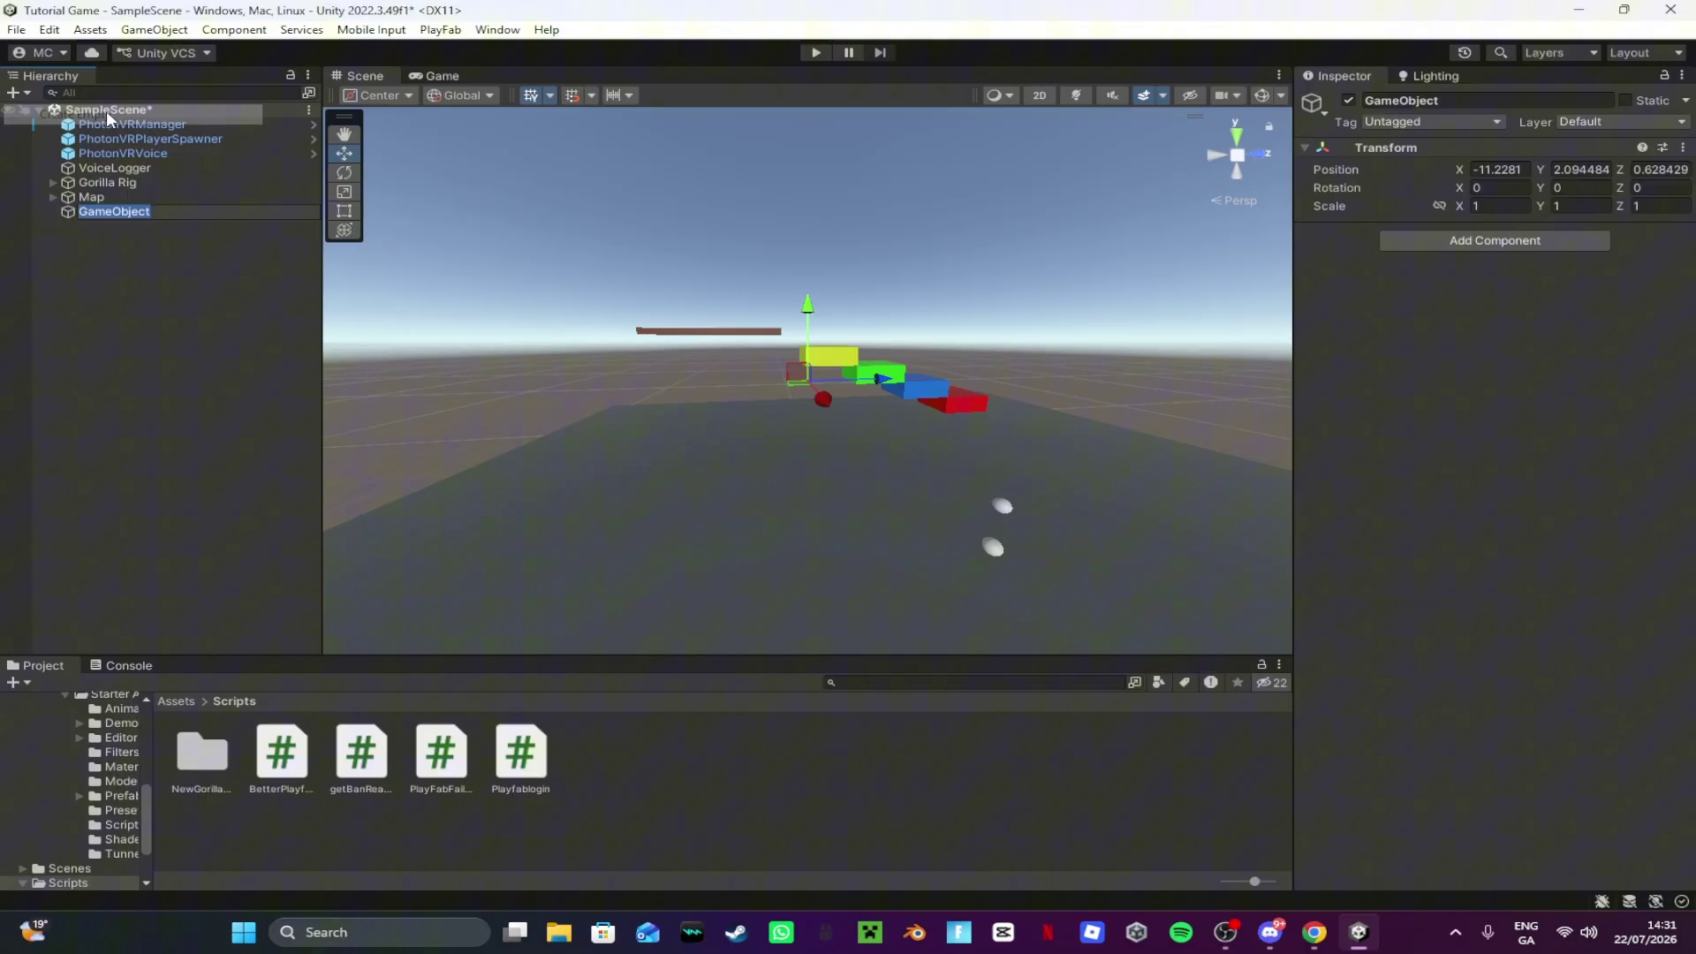
pyautogui.write('Pla')
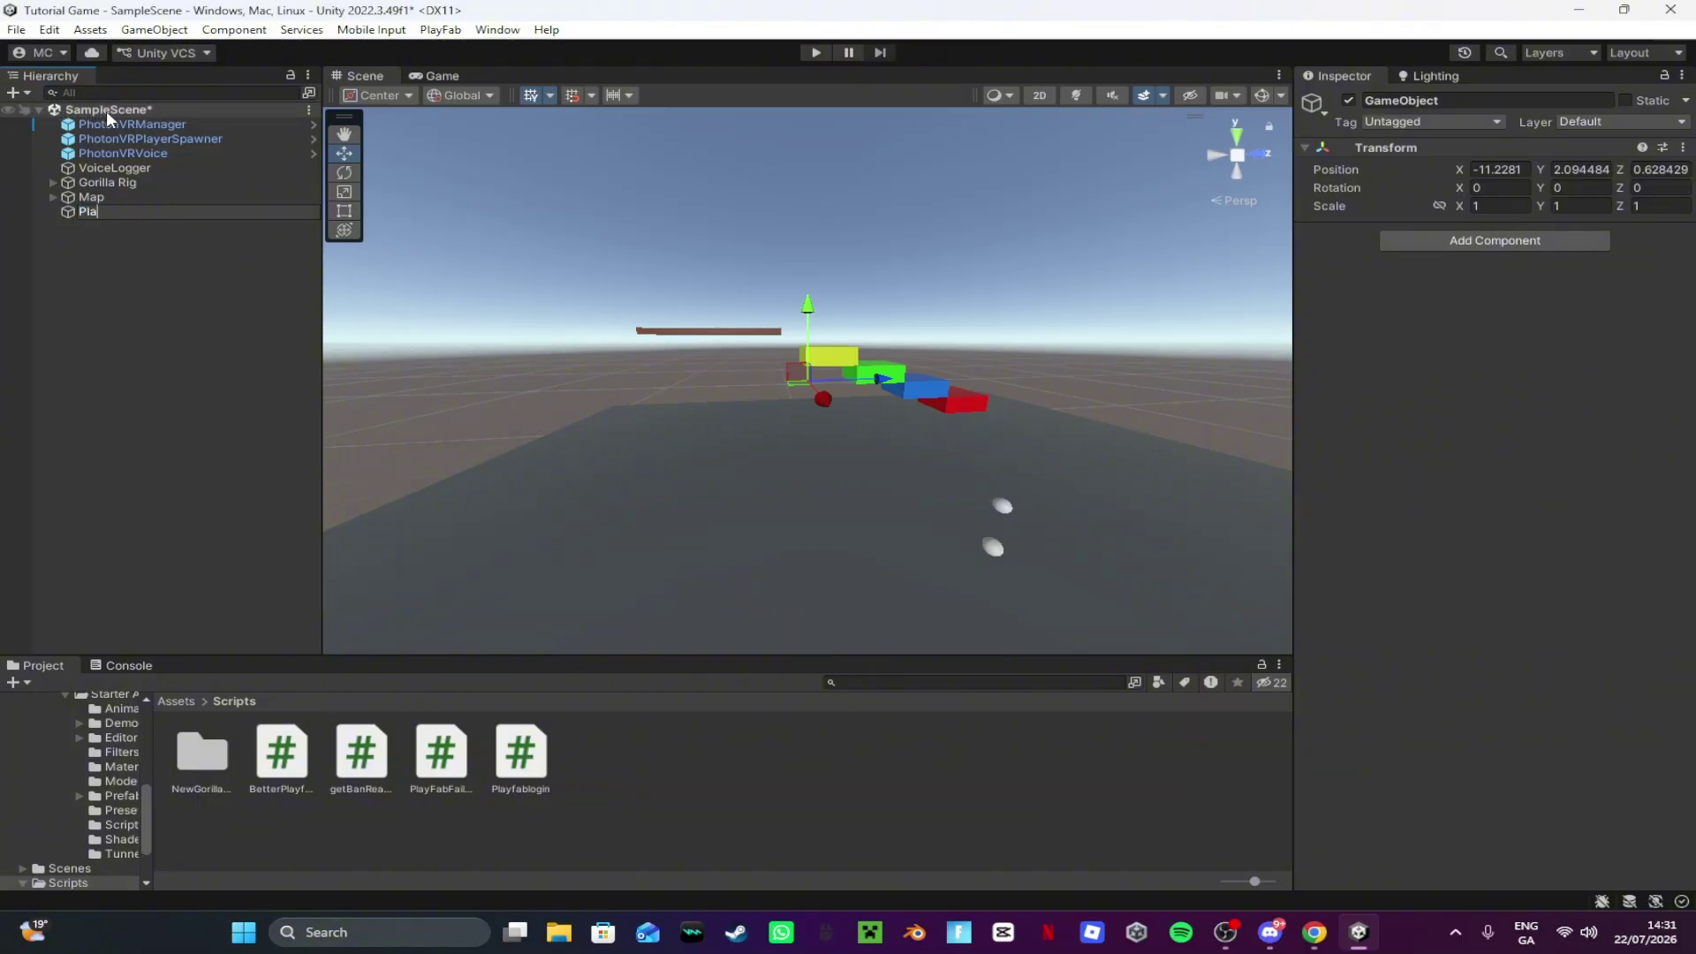
pyautogui.write('yFabManager')
pyautogui.press('Return')
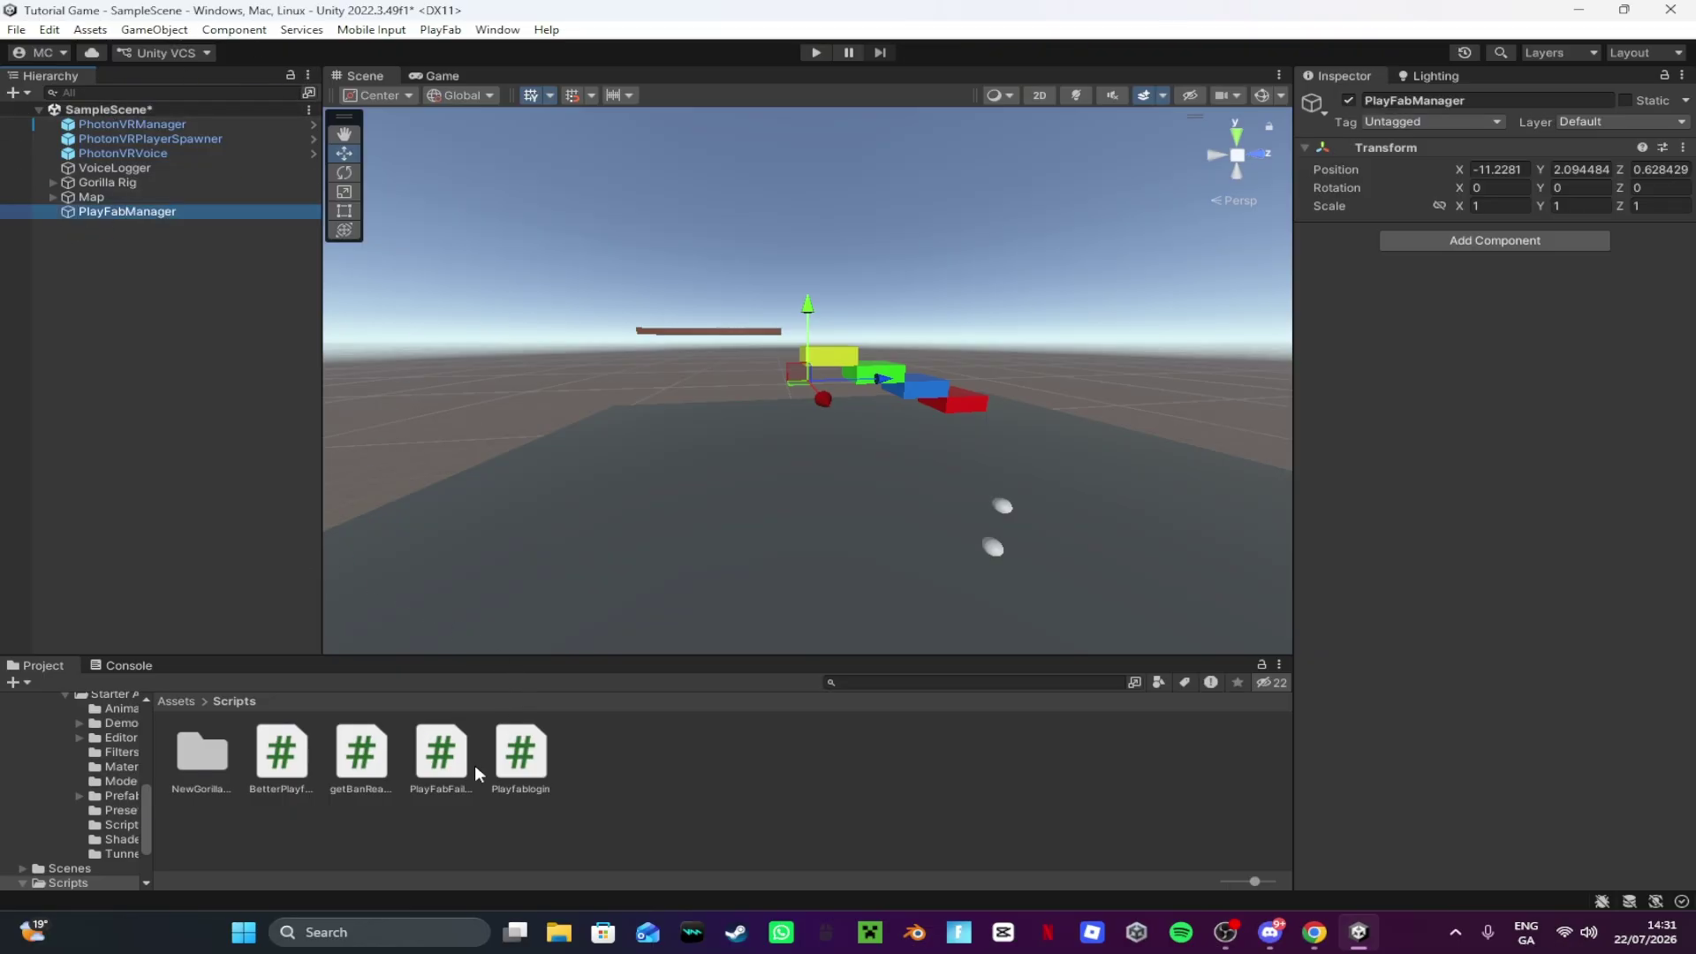
# Step: Attach the Playfablogin, getBanReason, BetterPlayfabManager and PlayFabFailChecker scripts to PlayFabManager
pyautogui.moveTo(536, 766); pyautogui.dragTo(1422, 309)
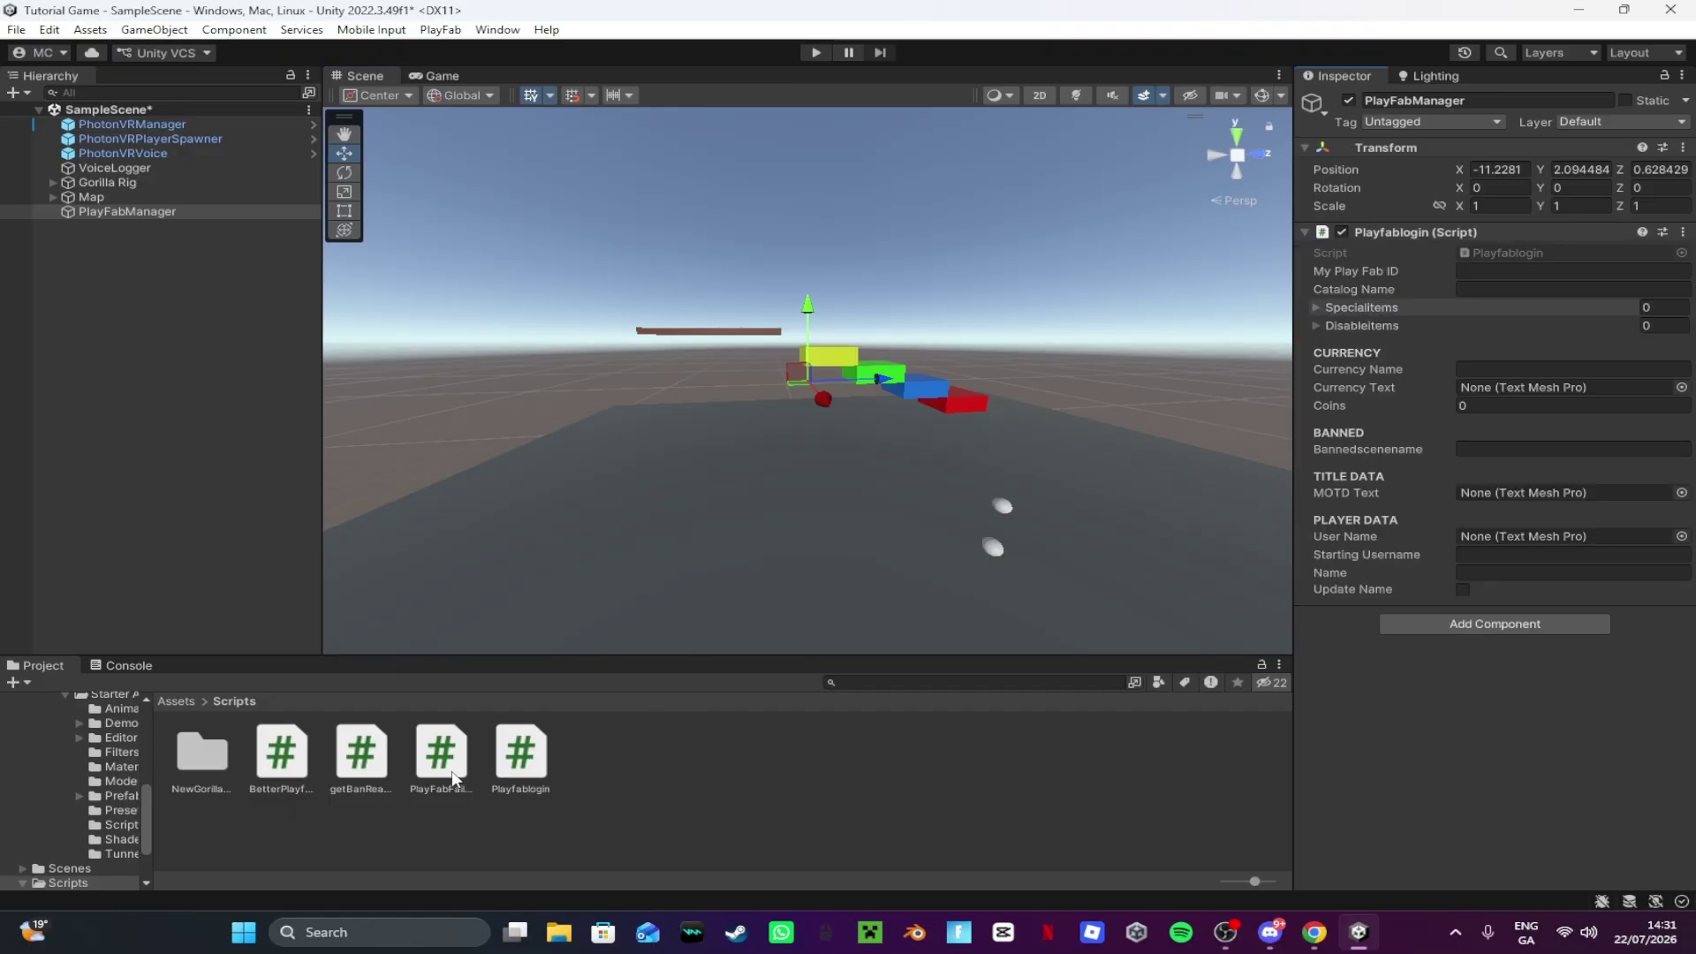
pyautogui.moveTo(362, 769); pyautogui.dragTo(1457, 707)
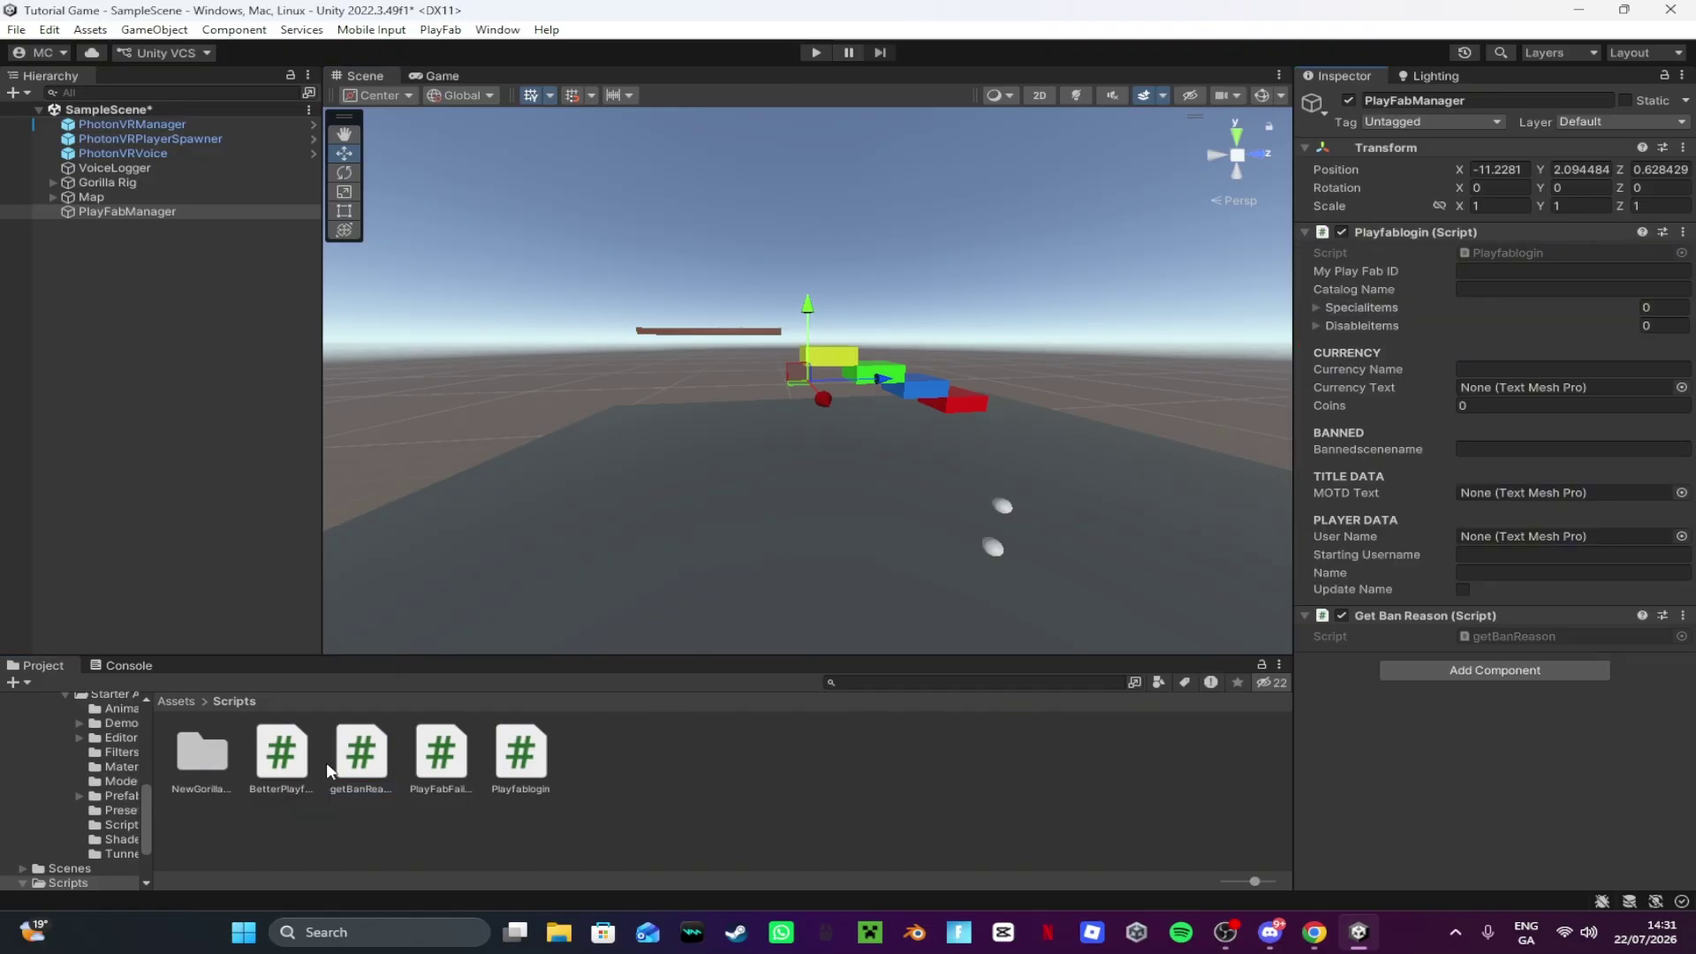
pyautogui.moveTo(281, 755); pyautogui.dragTo(1431, 707)
pyautogui.moveTo(440, 755); pyautogui.dragTo(1450, 837)
pyautogui.moveTo(1403, 659); pyautogui.dragTo(1414, 608)
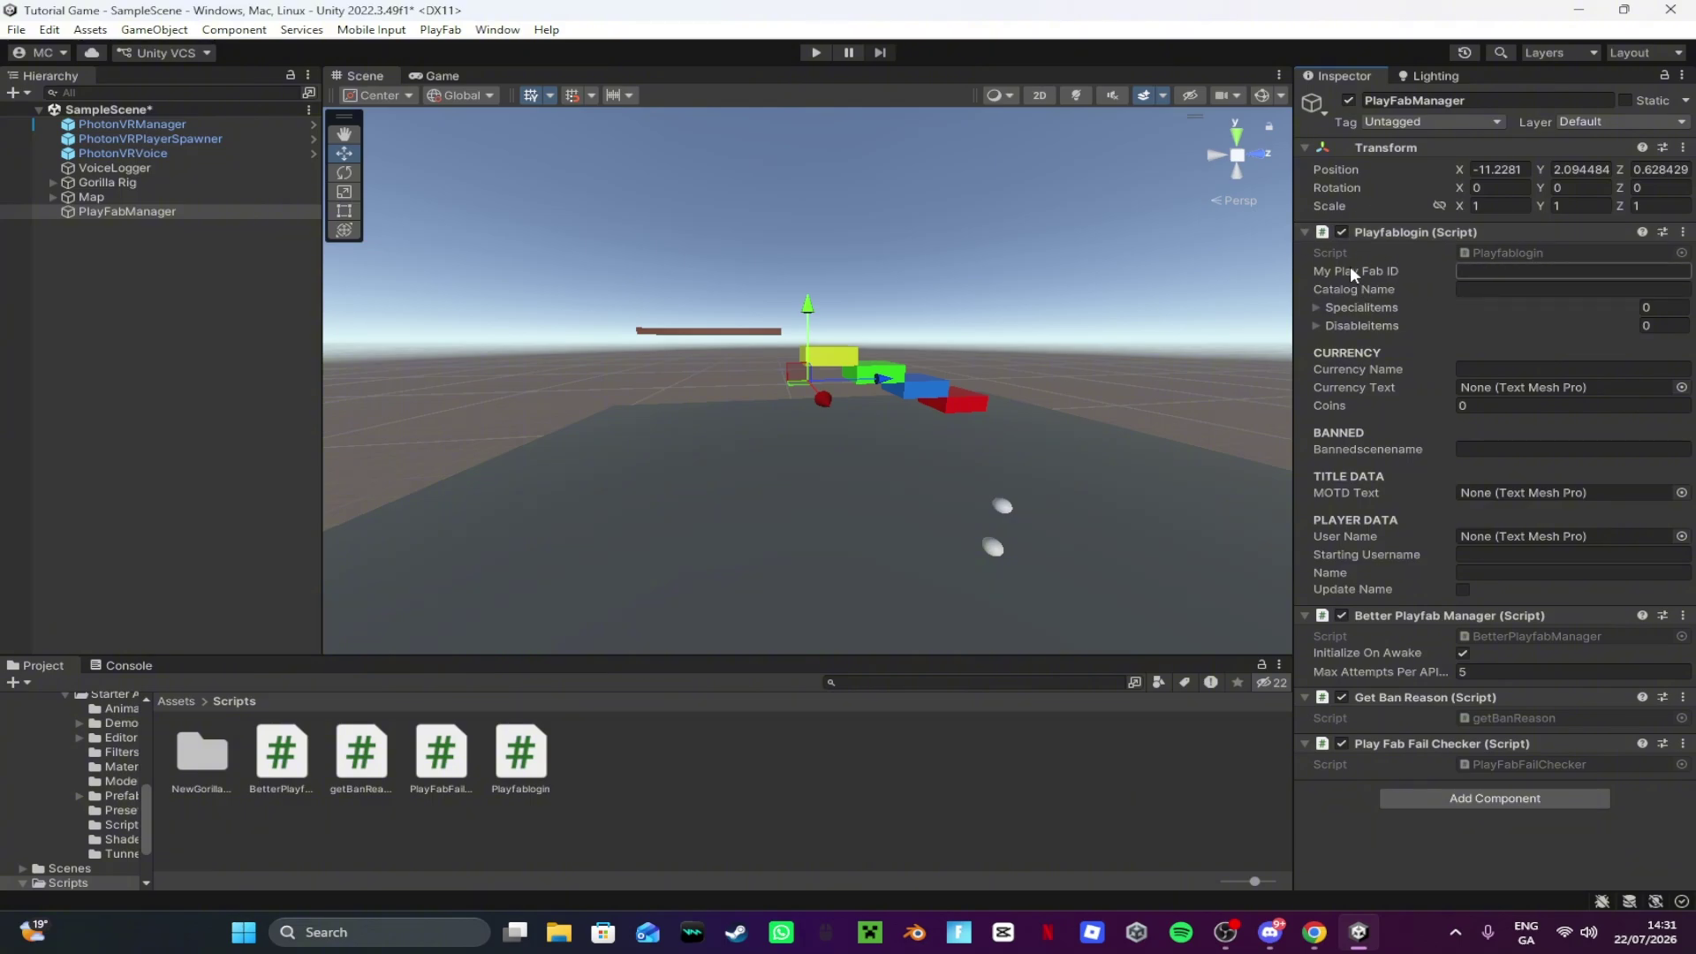
# Step: Paste the PlayFab title ID into the My Play Fab ID field
pyautogui.hotkey('ctrl', 'b')
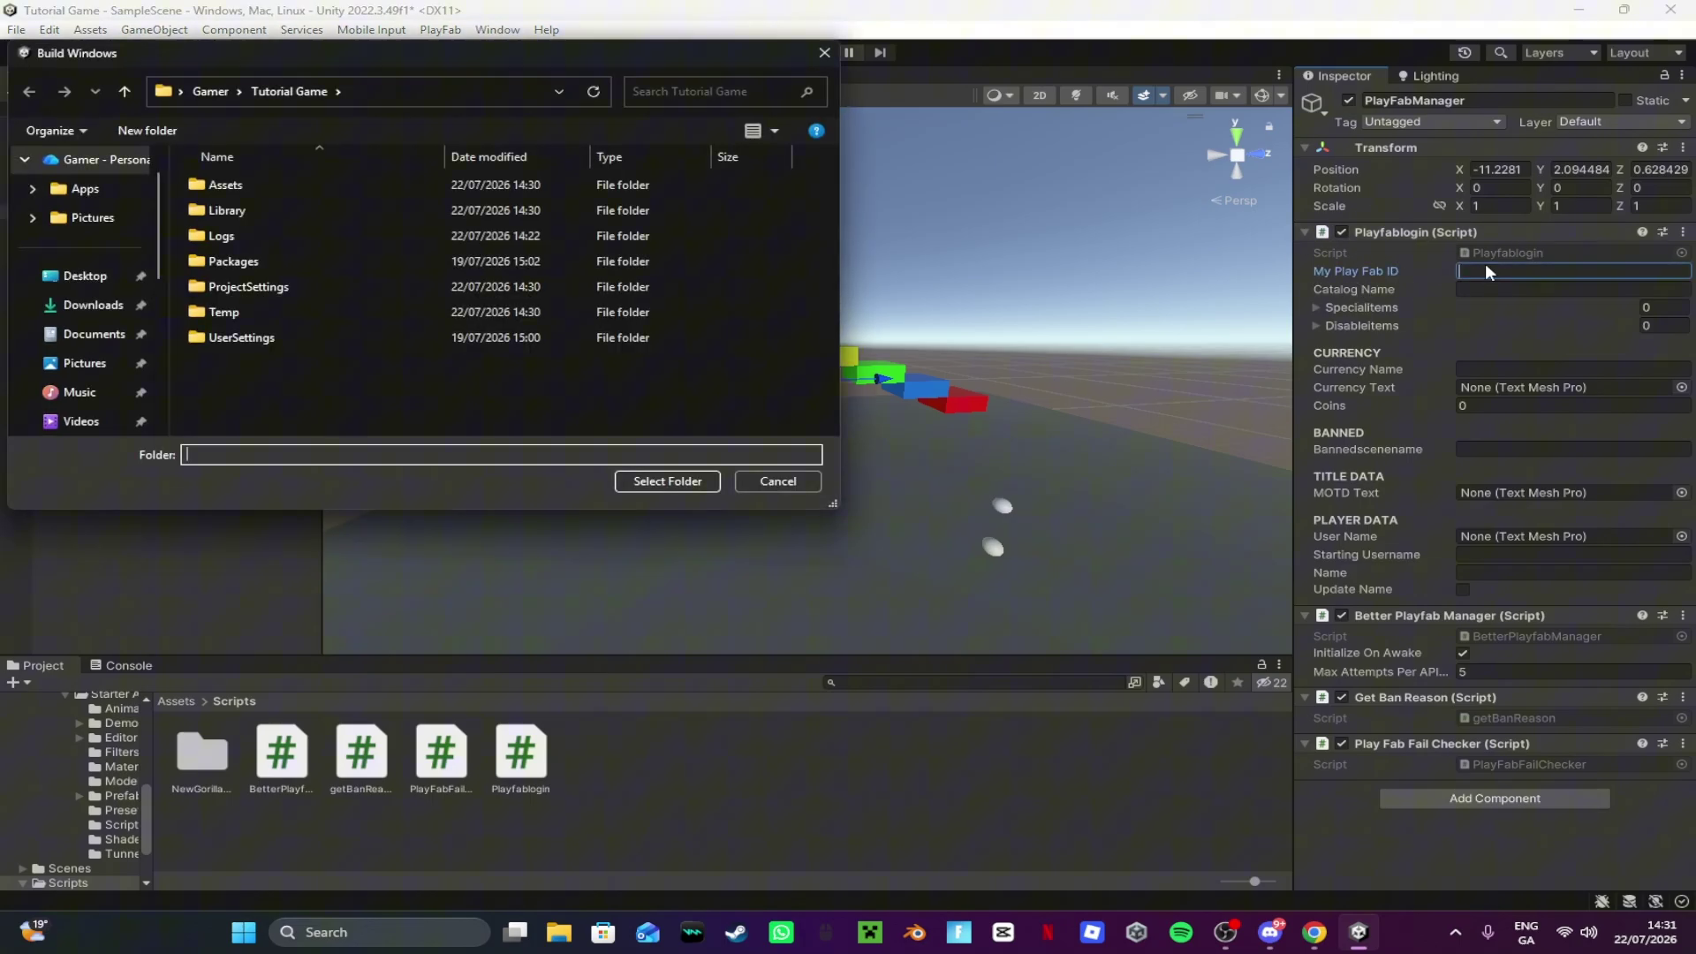
pyautogui.click(782, 481)
pyautogui.write('172595')
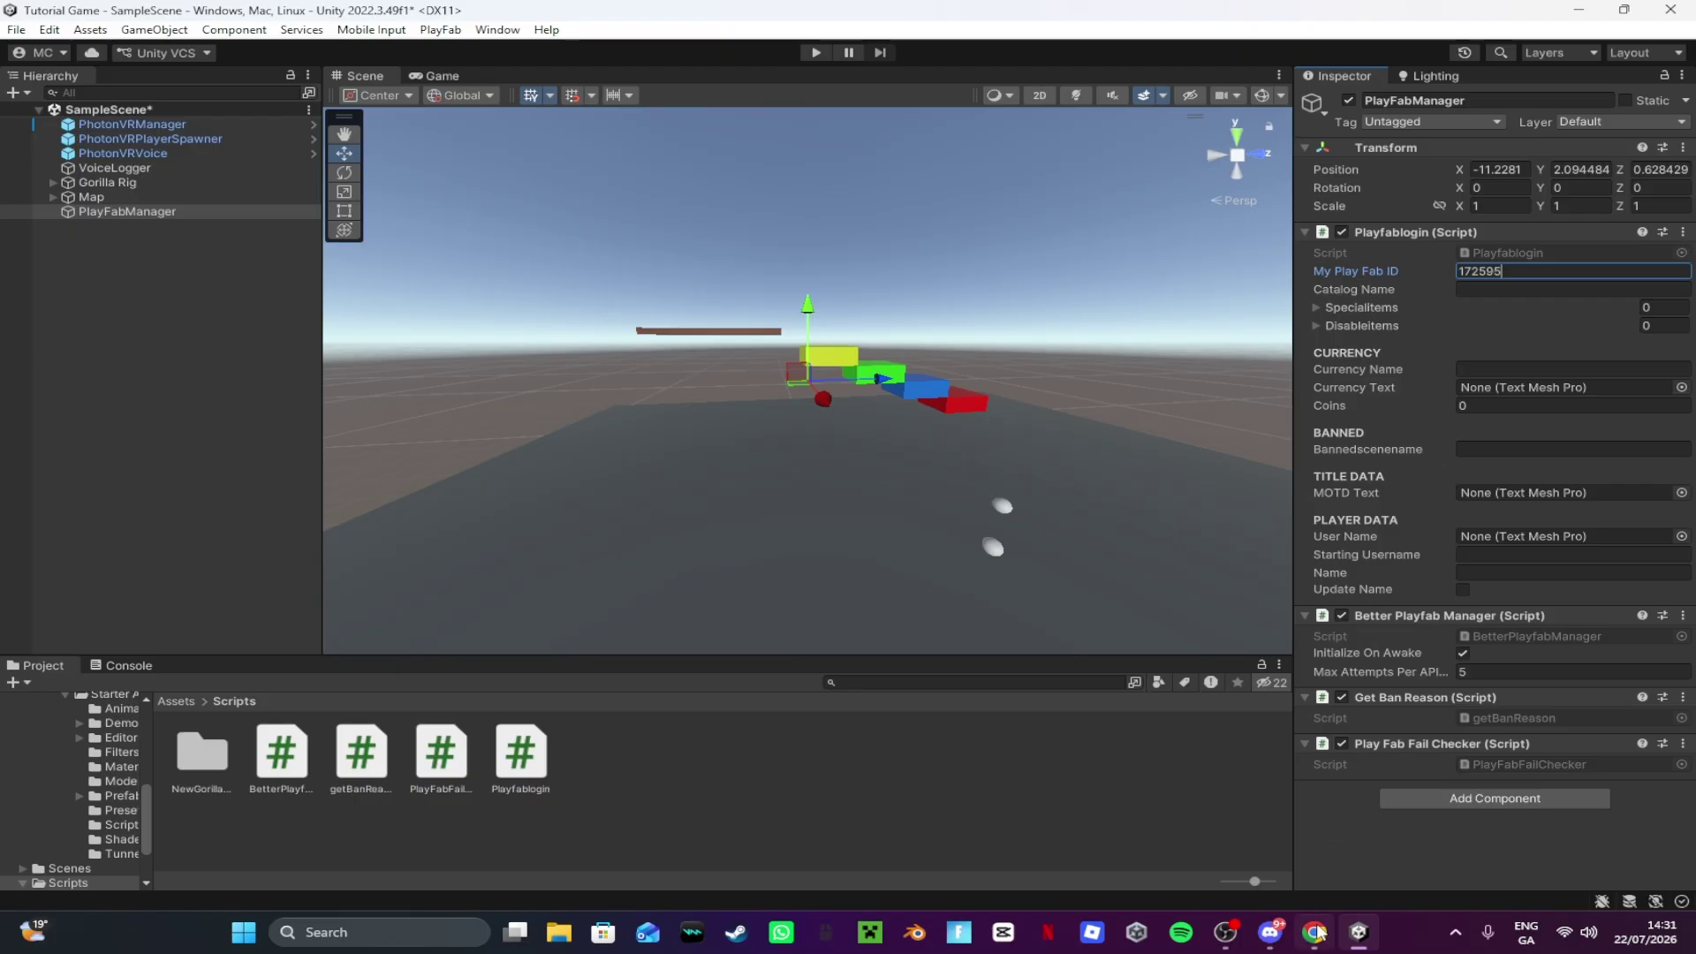
# Step: In PlayFab's Catalogs (Legacy) page, create and save a catalog named Cosmetics
pyautogui.moveTo(1319, 932)
pyautogui.click(1316, 835)
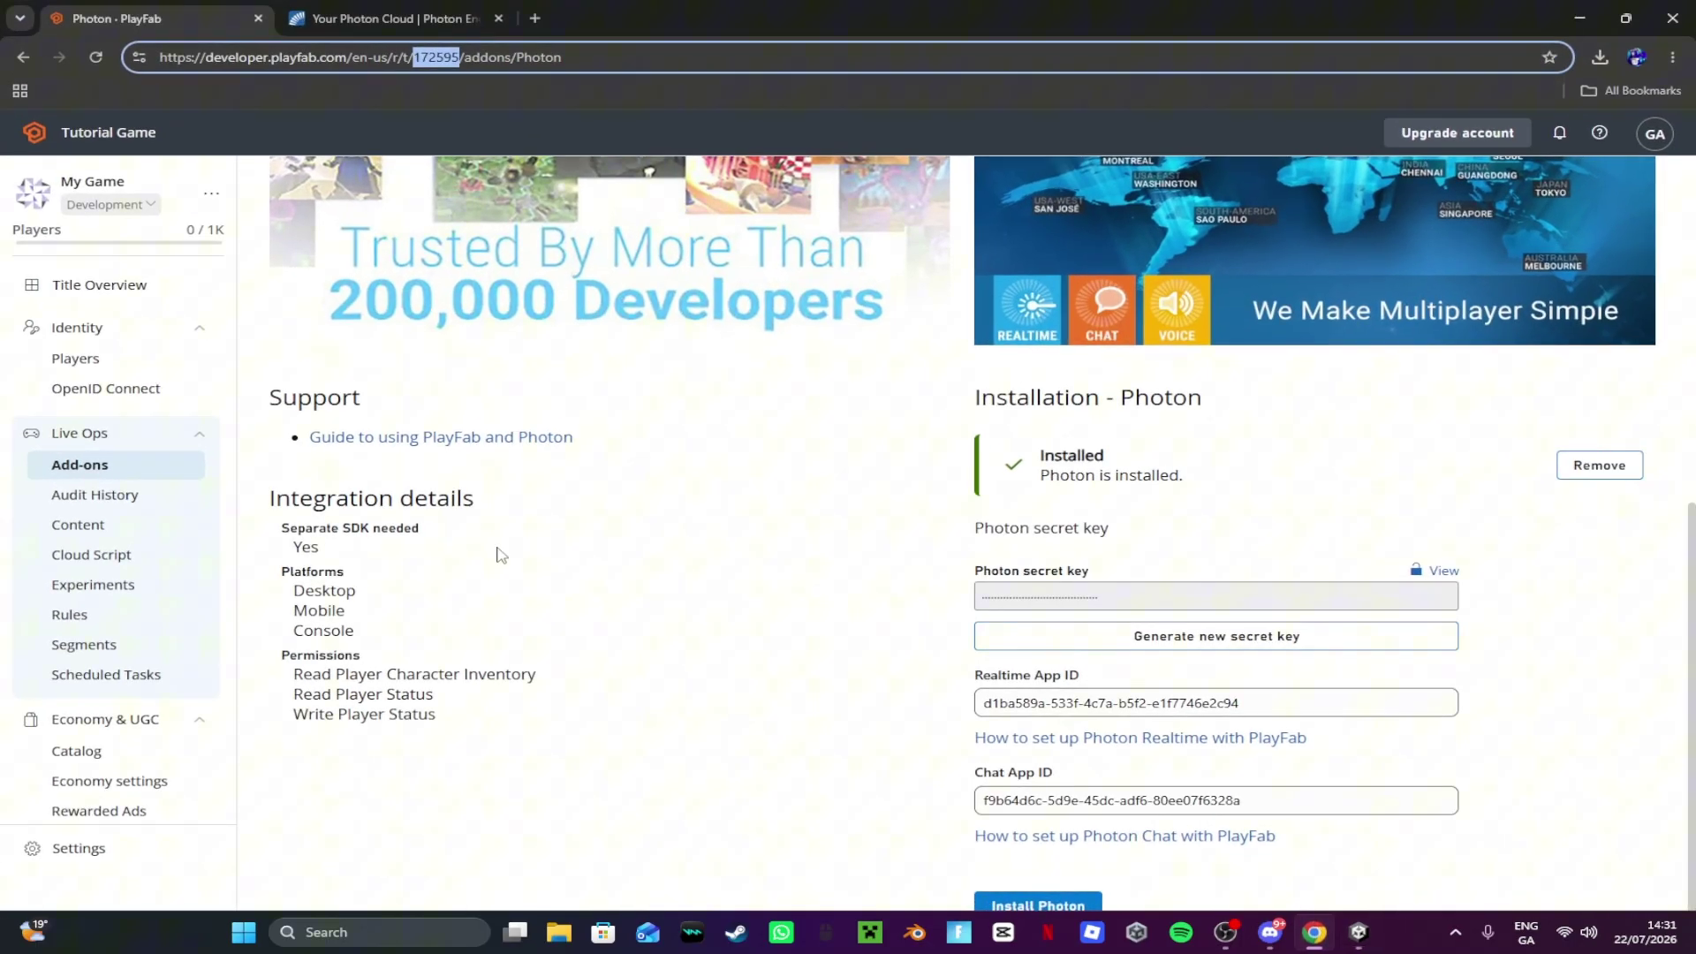
pyautogui.scroll(-1, 136, 651)
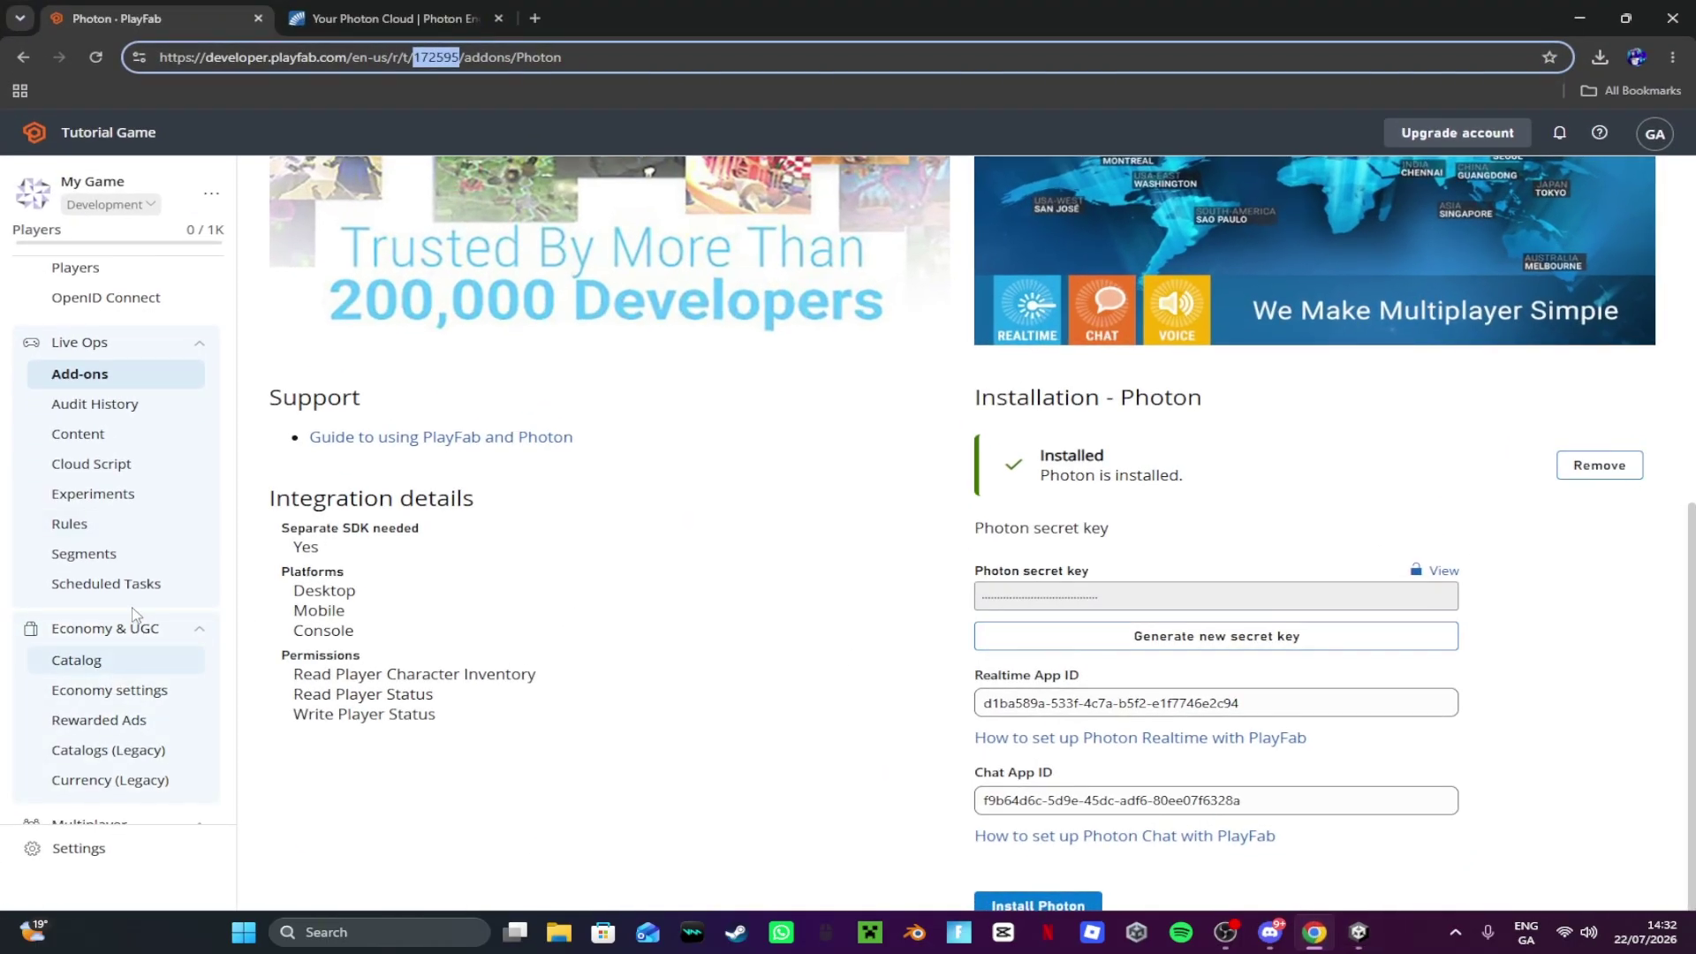
pyautogui.scroll(-1, 177, 663)
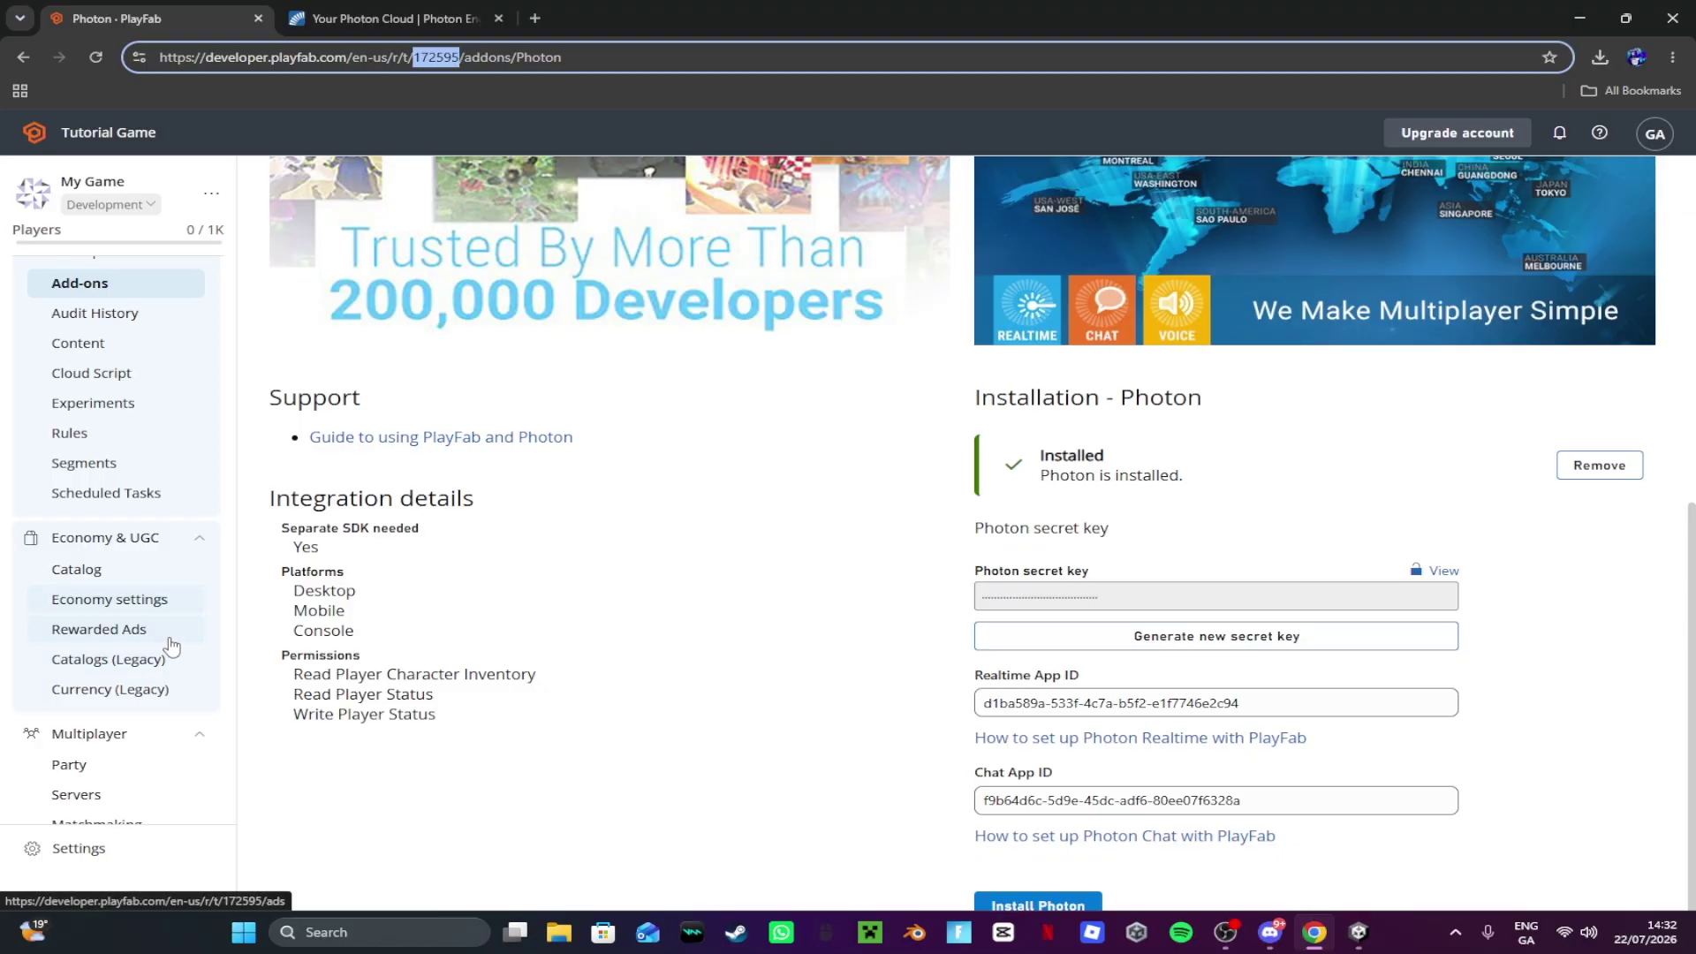
pyautogui.click(136, 676)
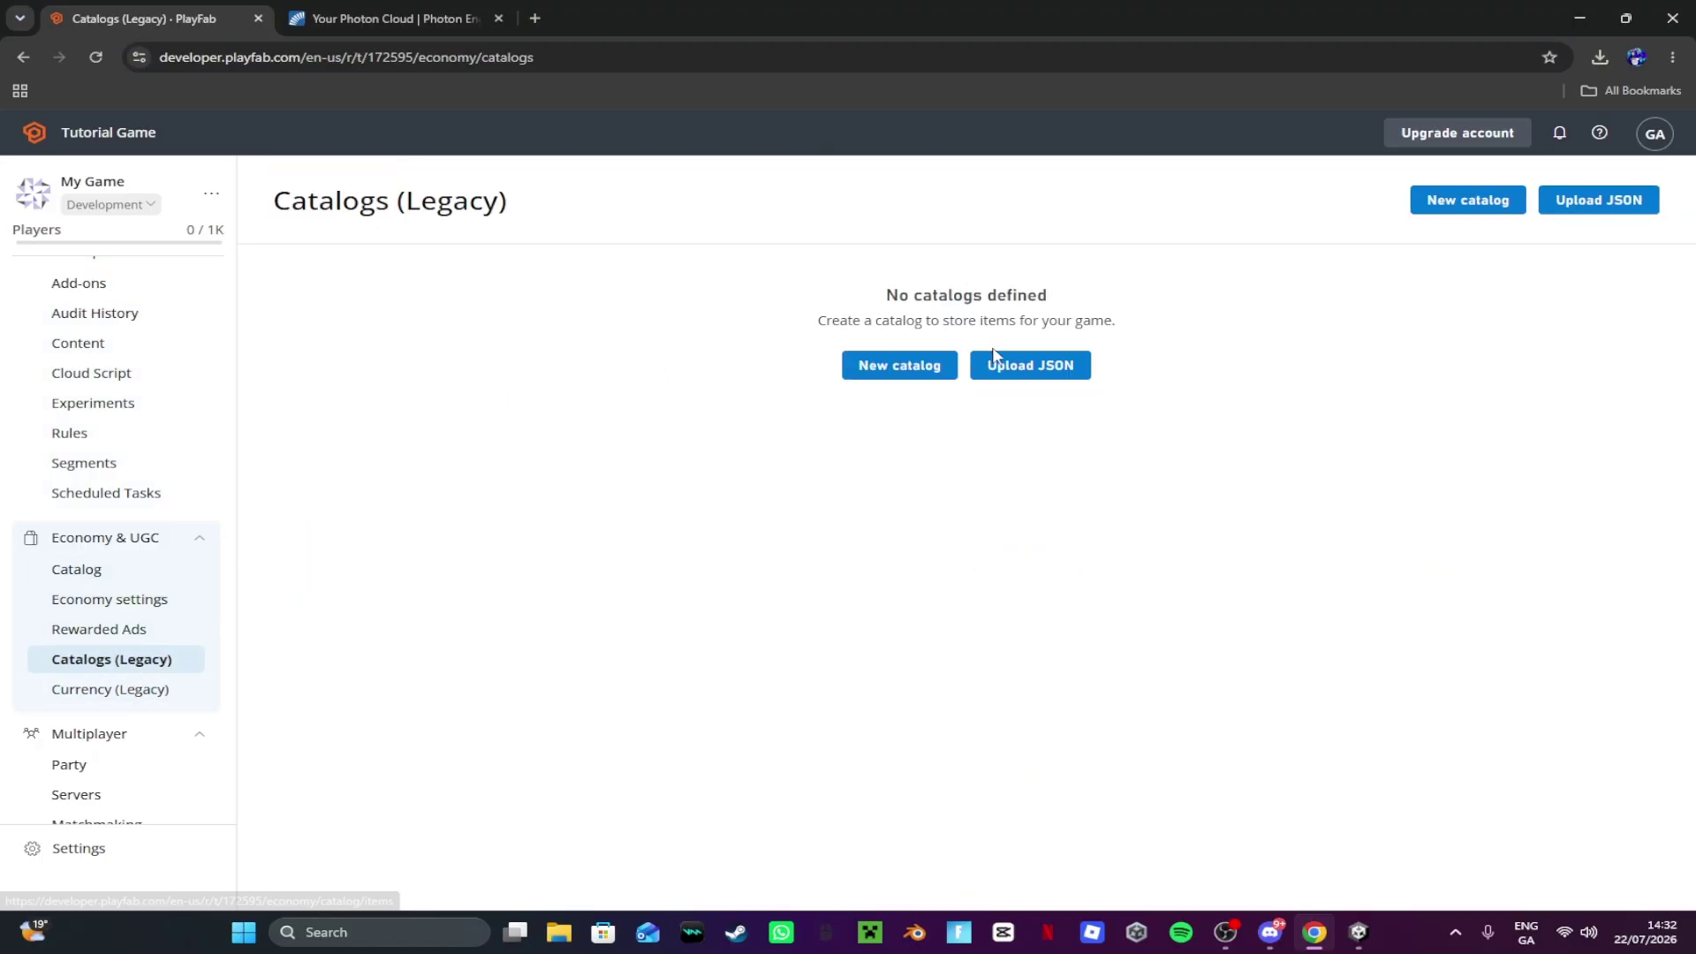
pyautogui.click(862, 385)
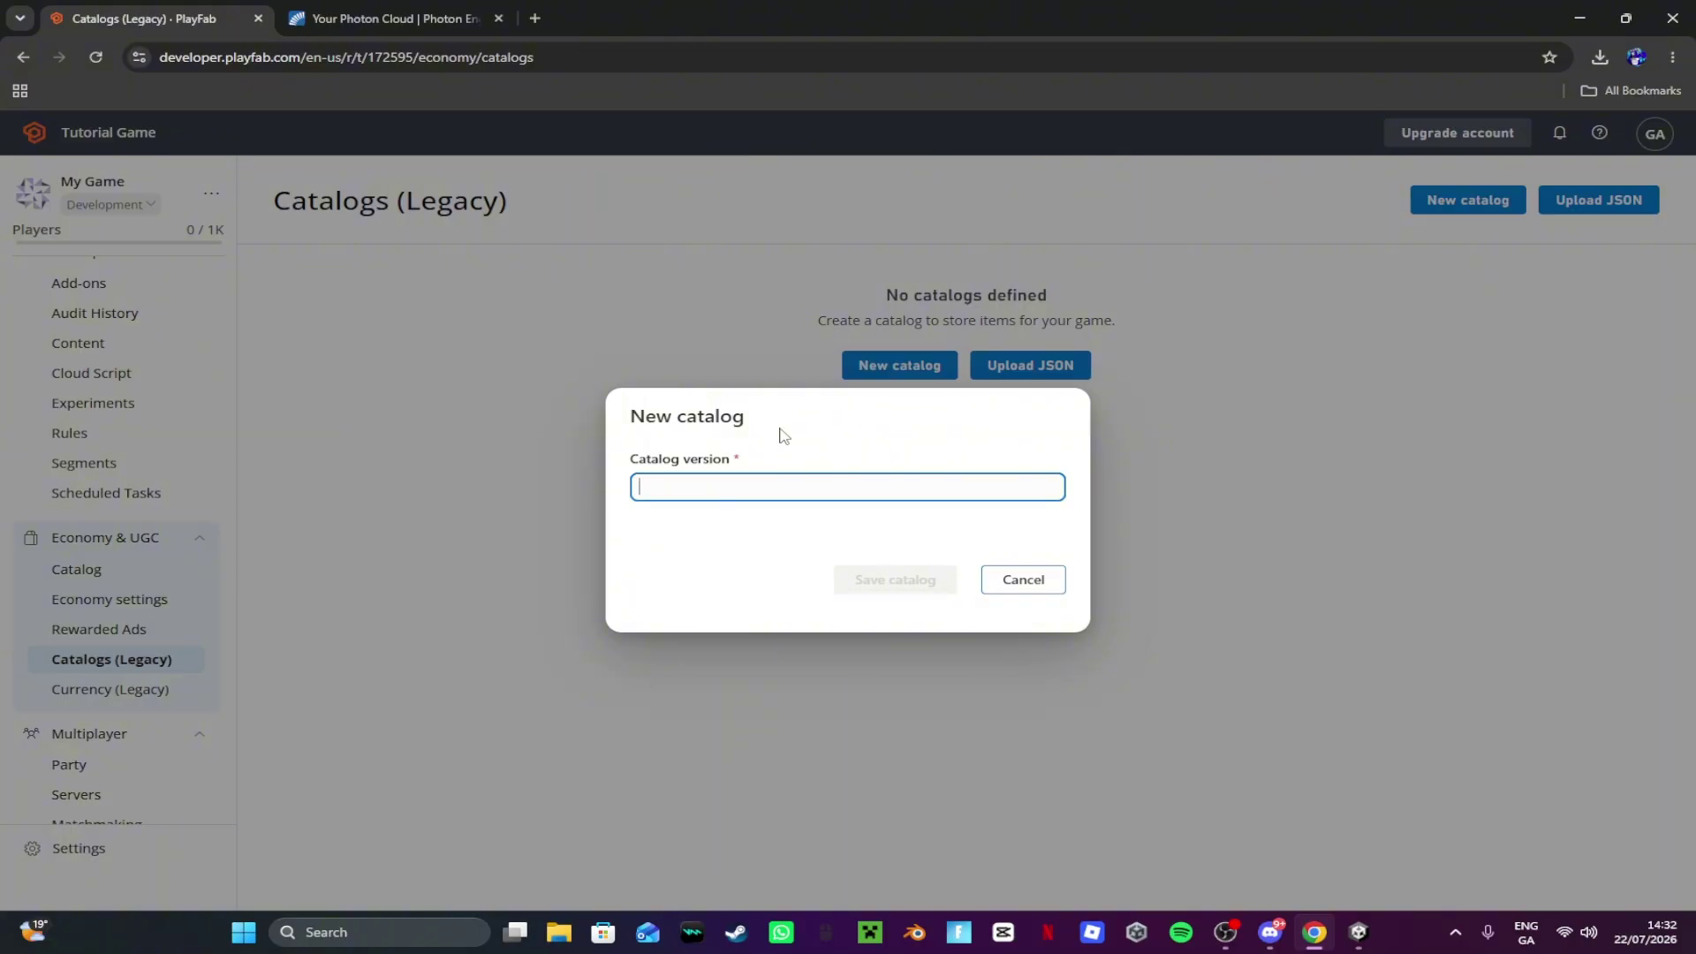
pyautogui.write('Cosmetics')
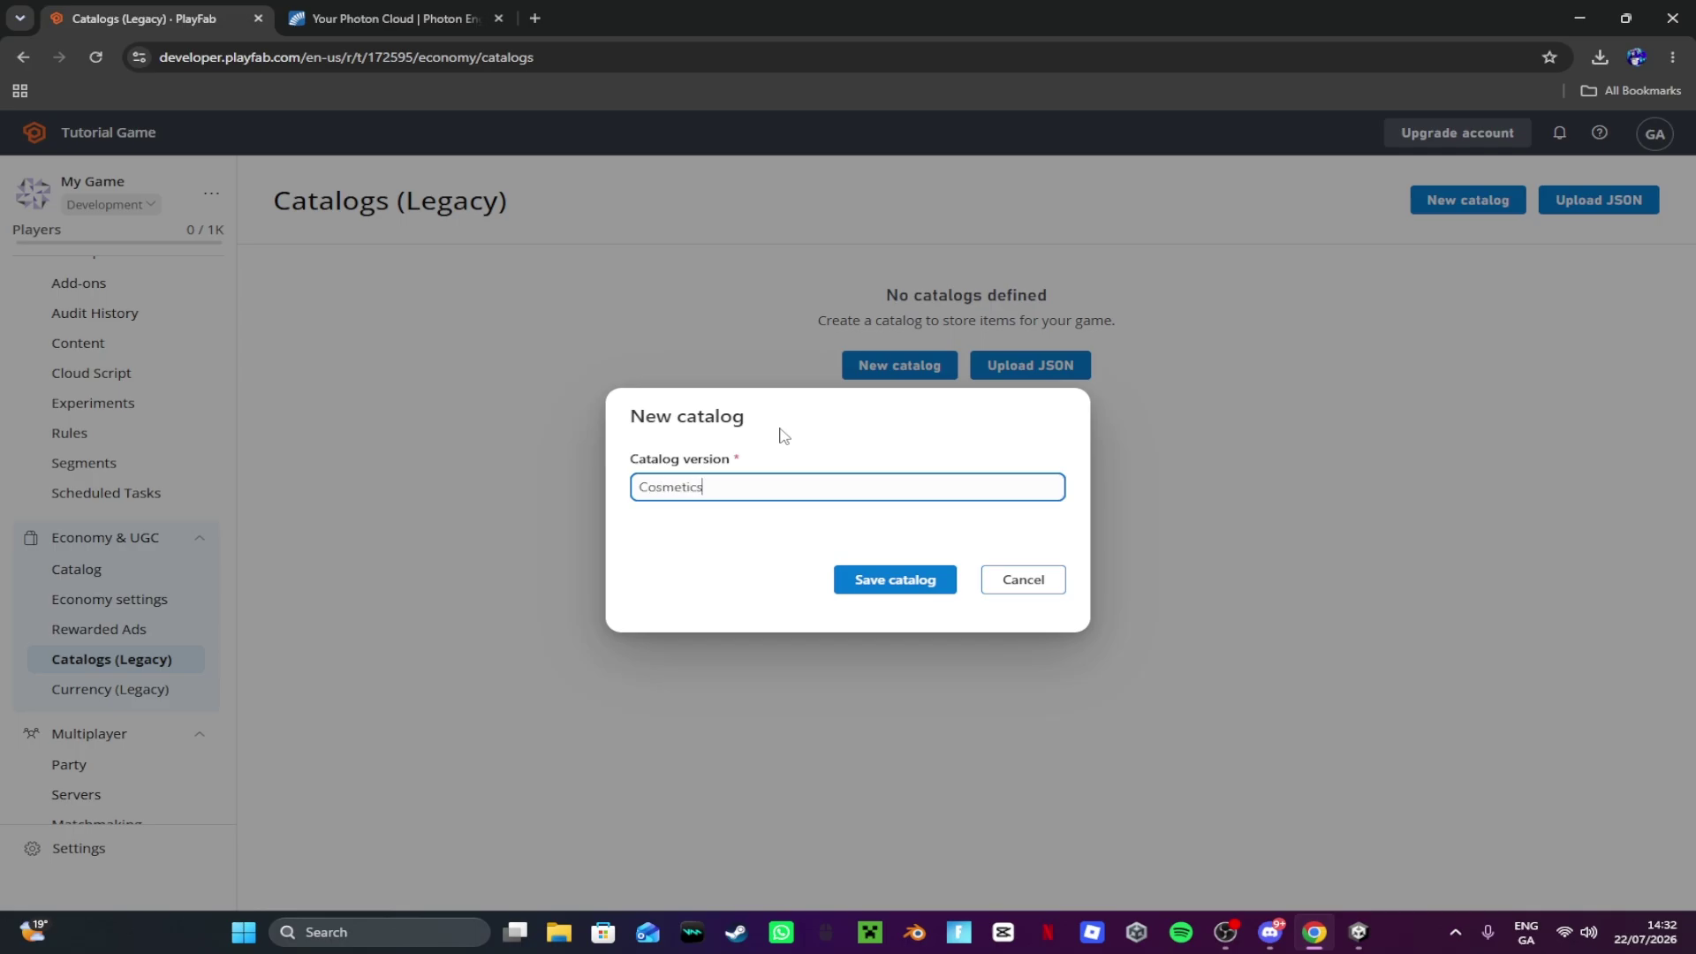
pyautogui.click(899, 585)
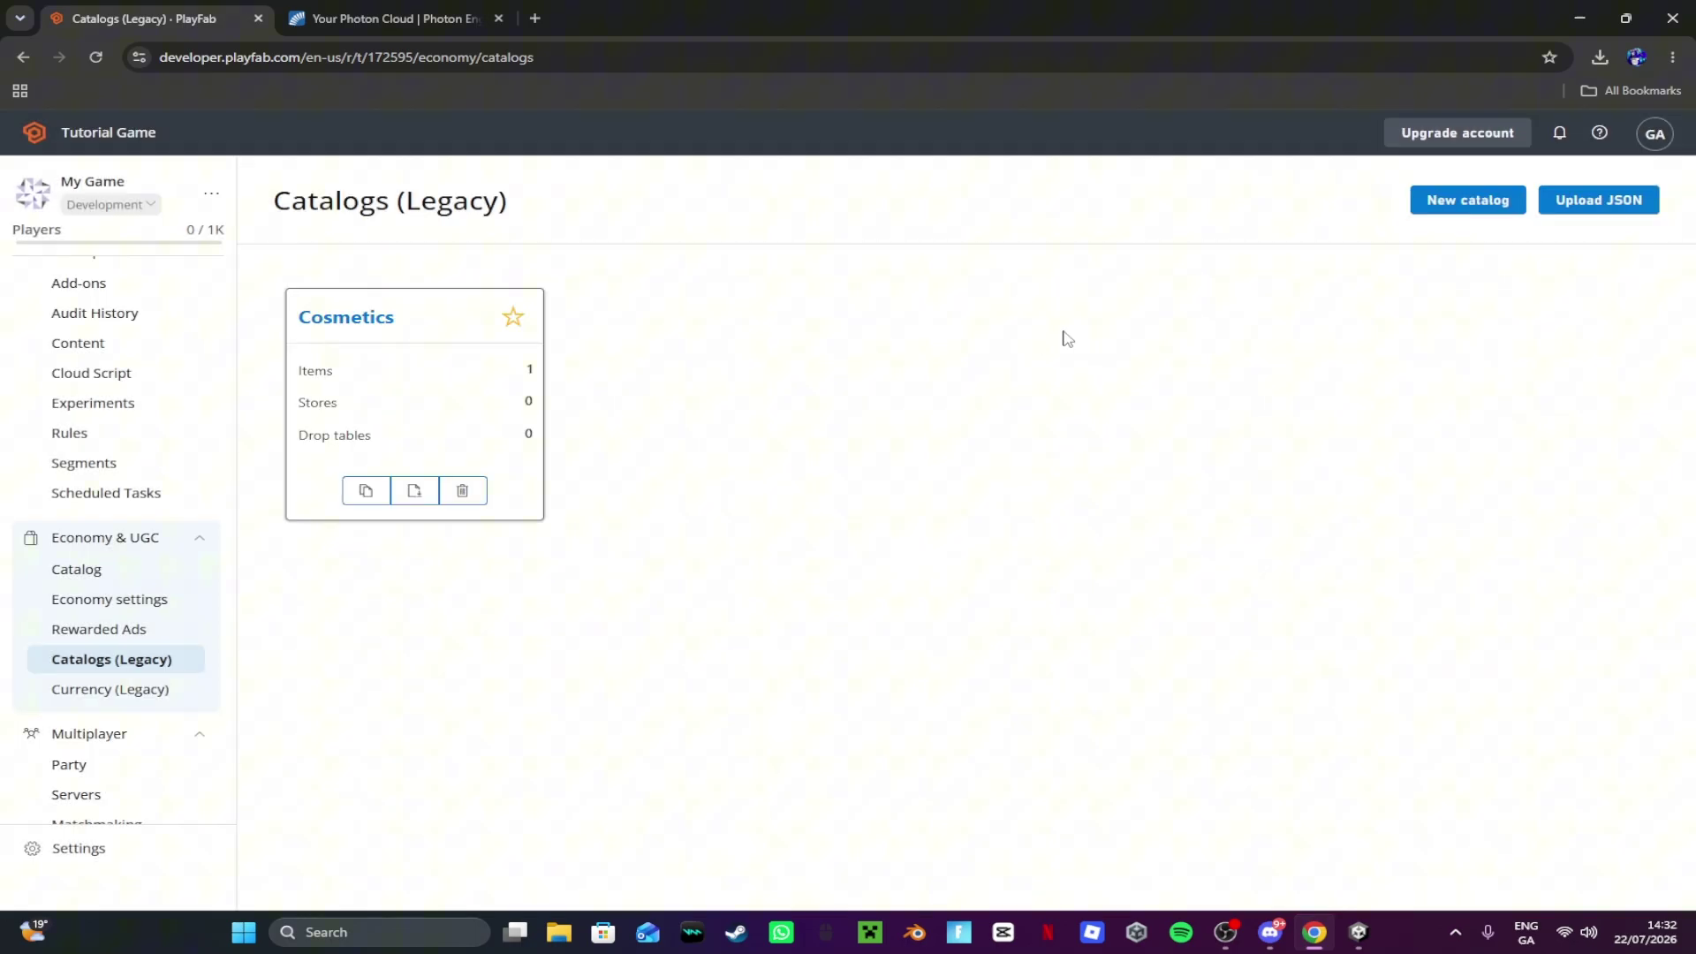
pyautogui.click(1442, 212)
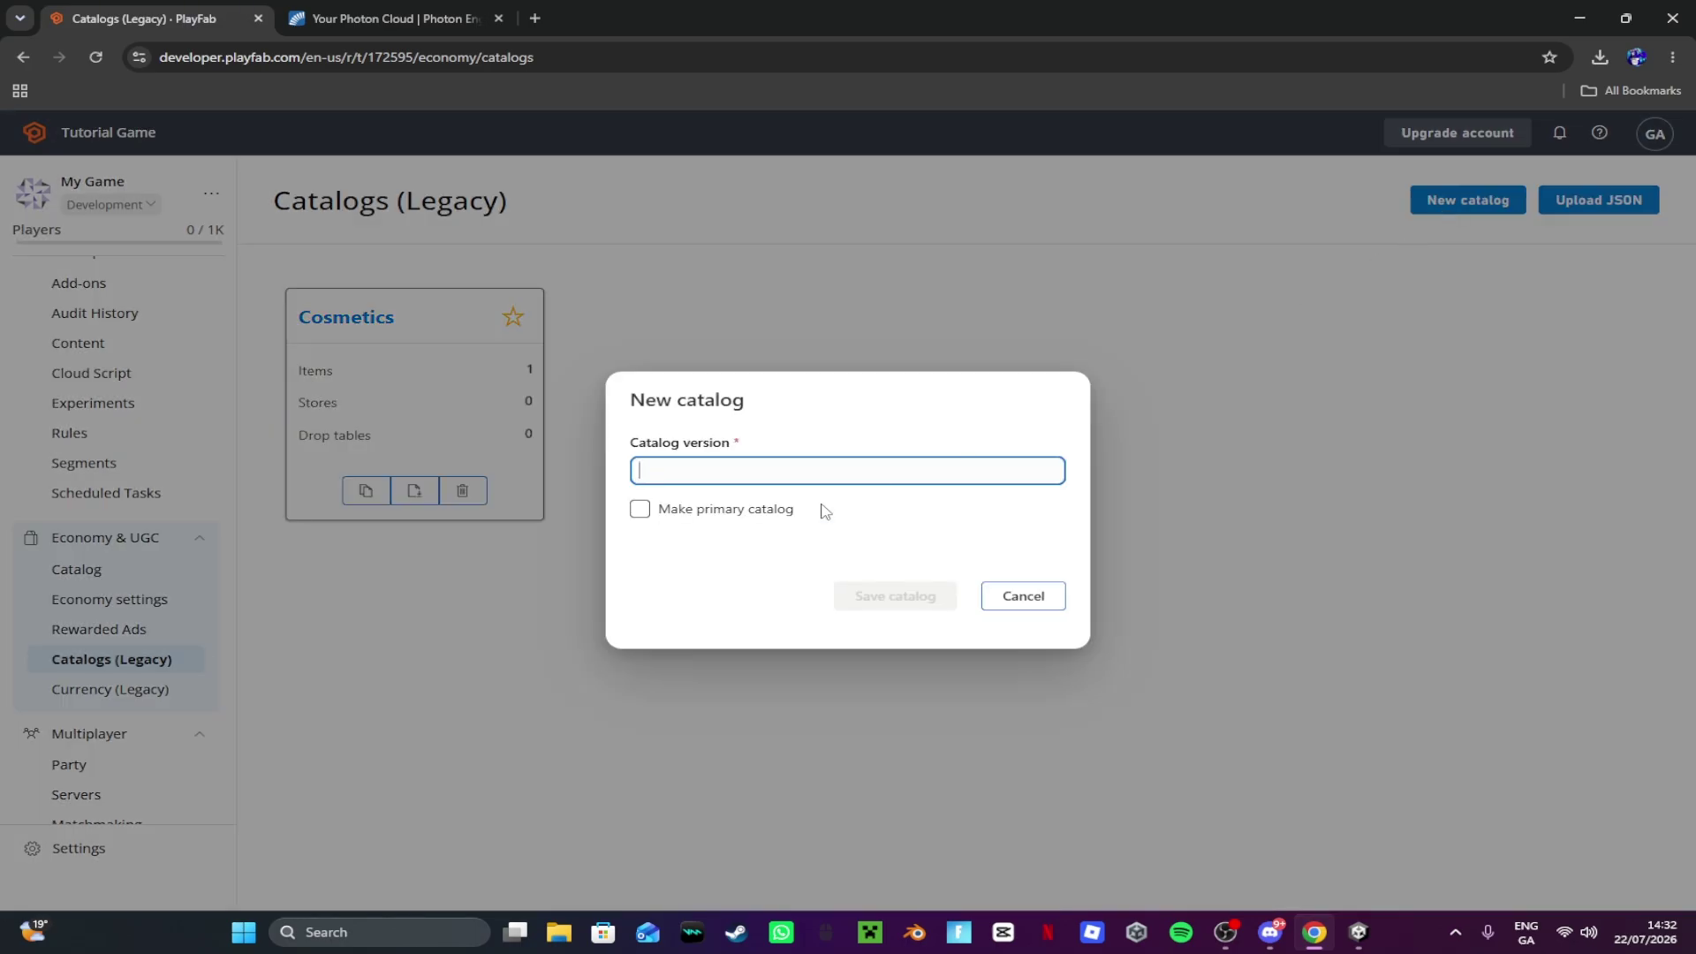
# Step: Save a second legacy catalog with version Items, then return to Unity
pyautogui.write('Ite')
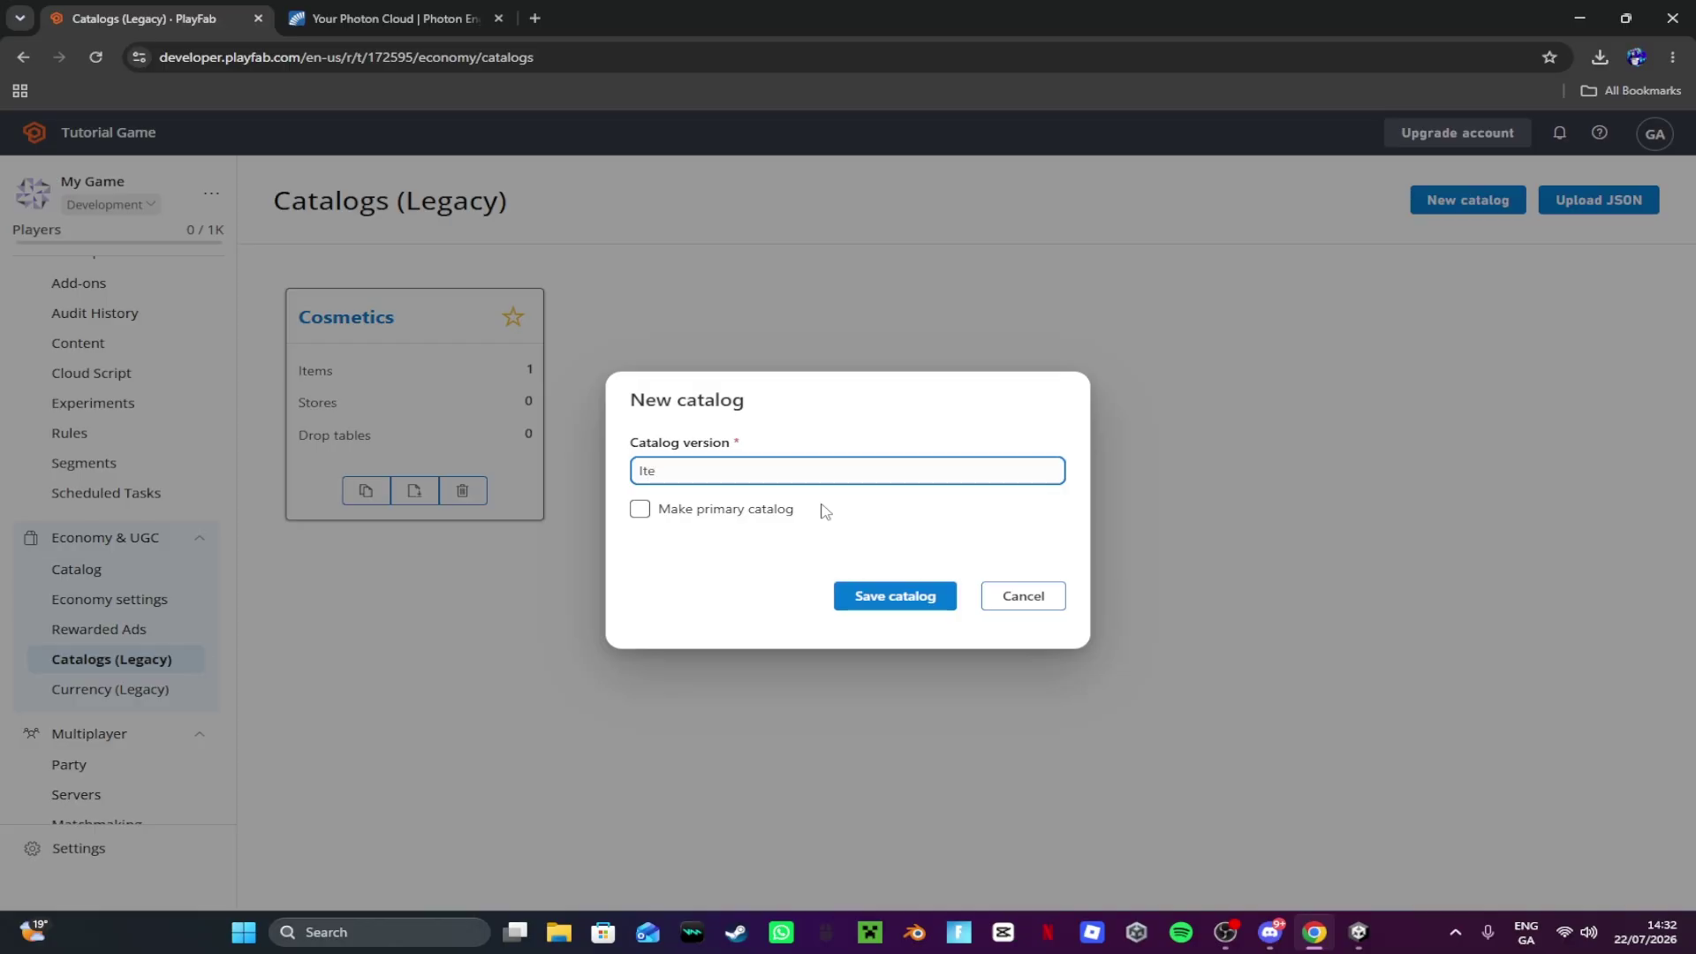
pyautogui.write('ms')
pyautogui.click(898, 587)
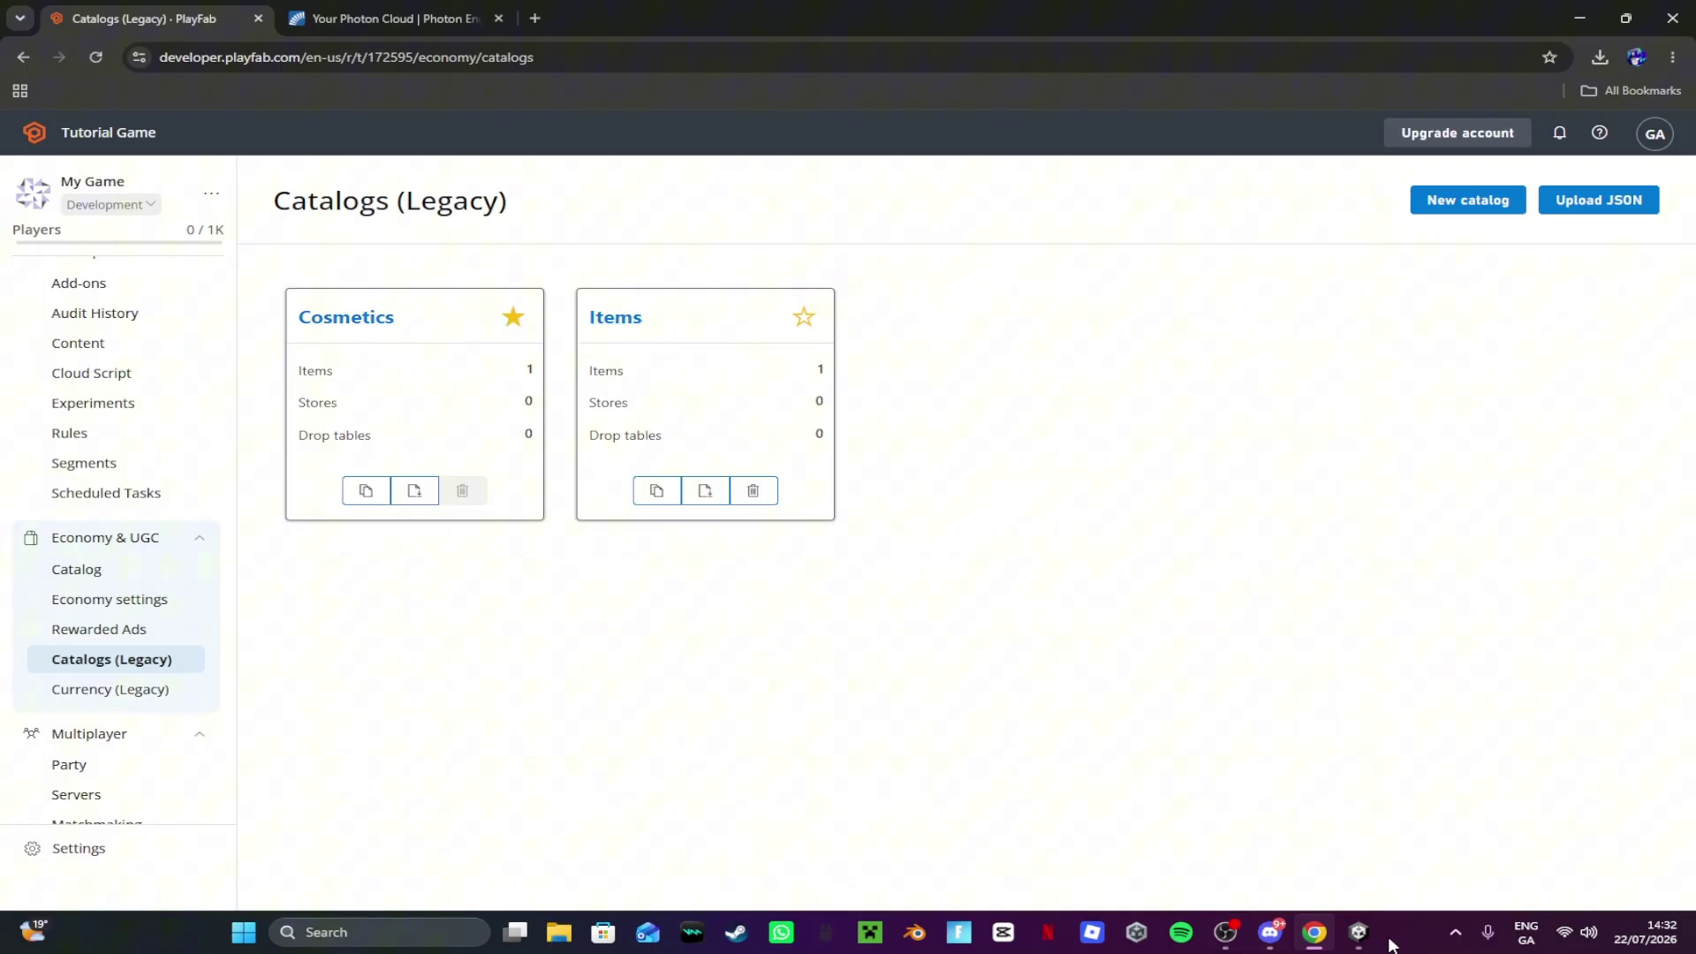
pyautogui.click(1360, 934)
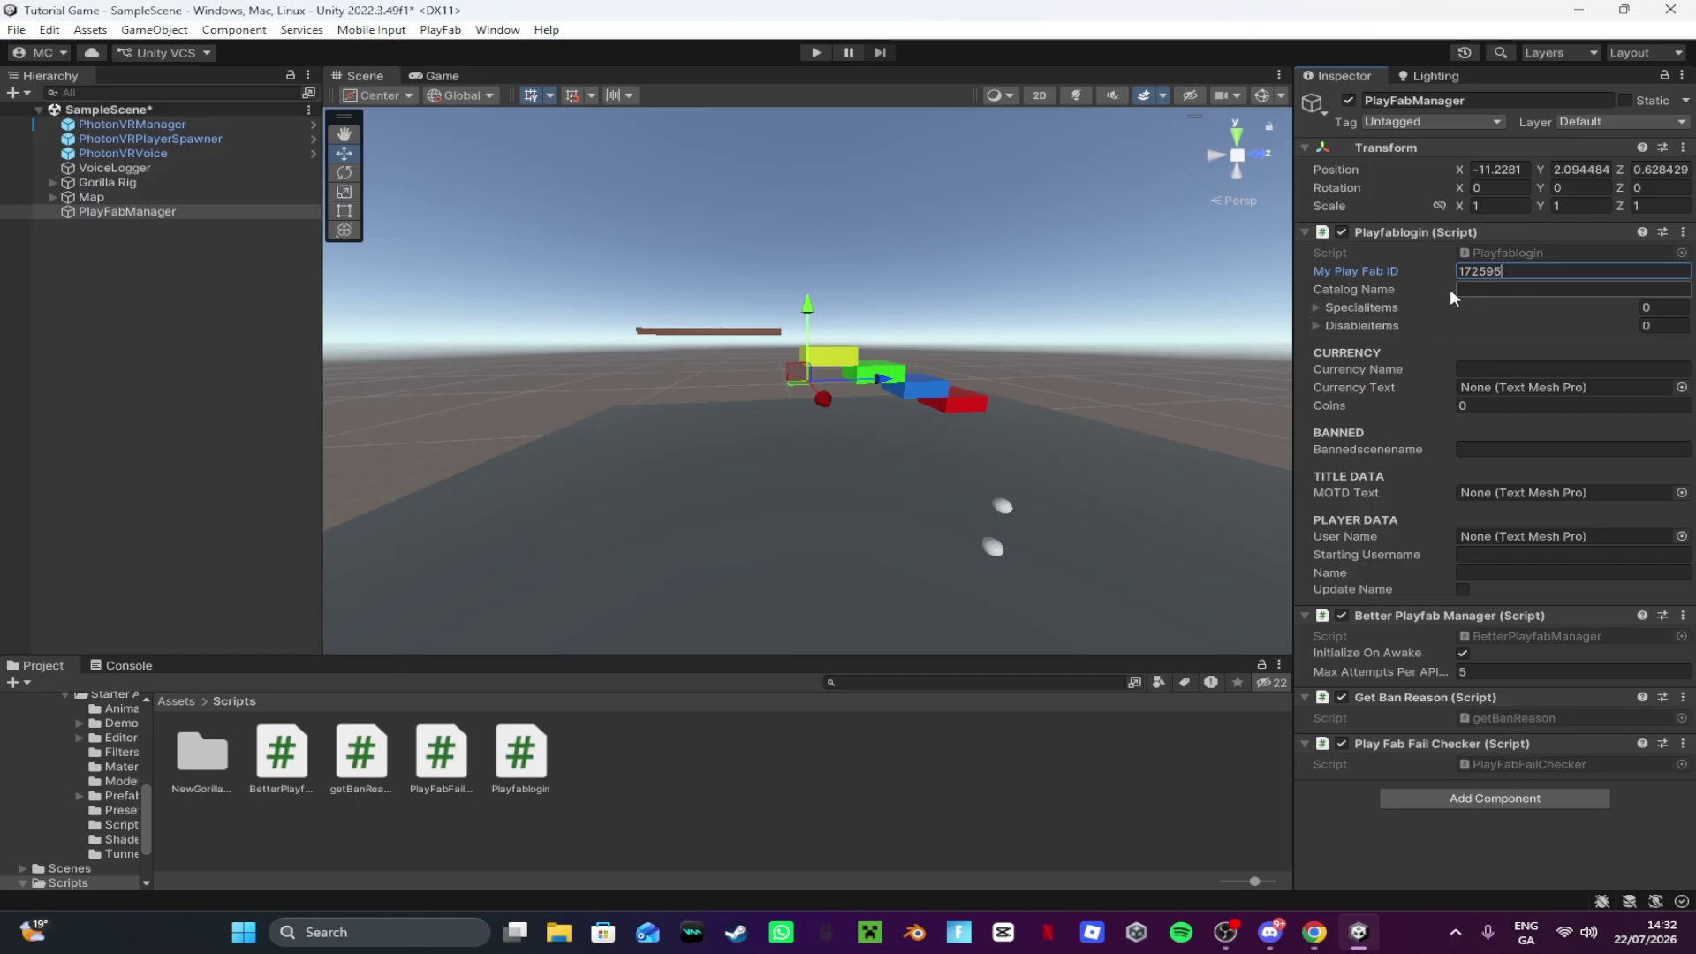
# Step: Enter Items as the Catalog Name in PlayFabManager's Playfablogin component
pyautogui.click(1504, 290)
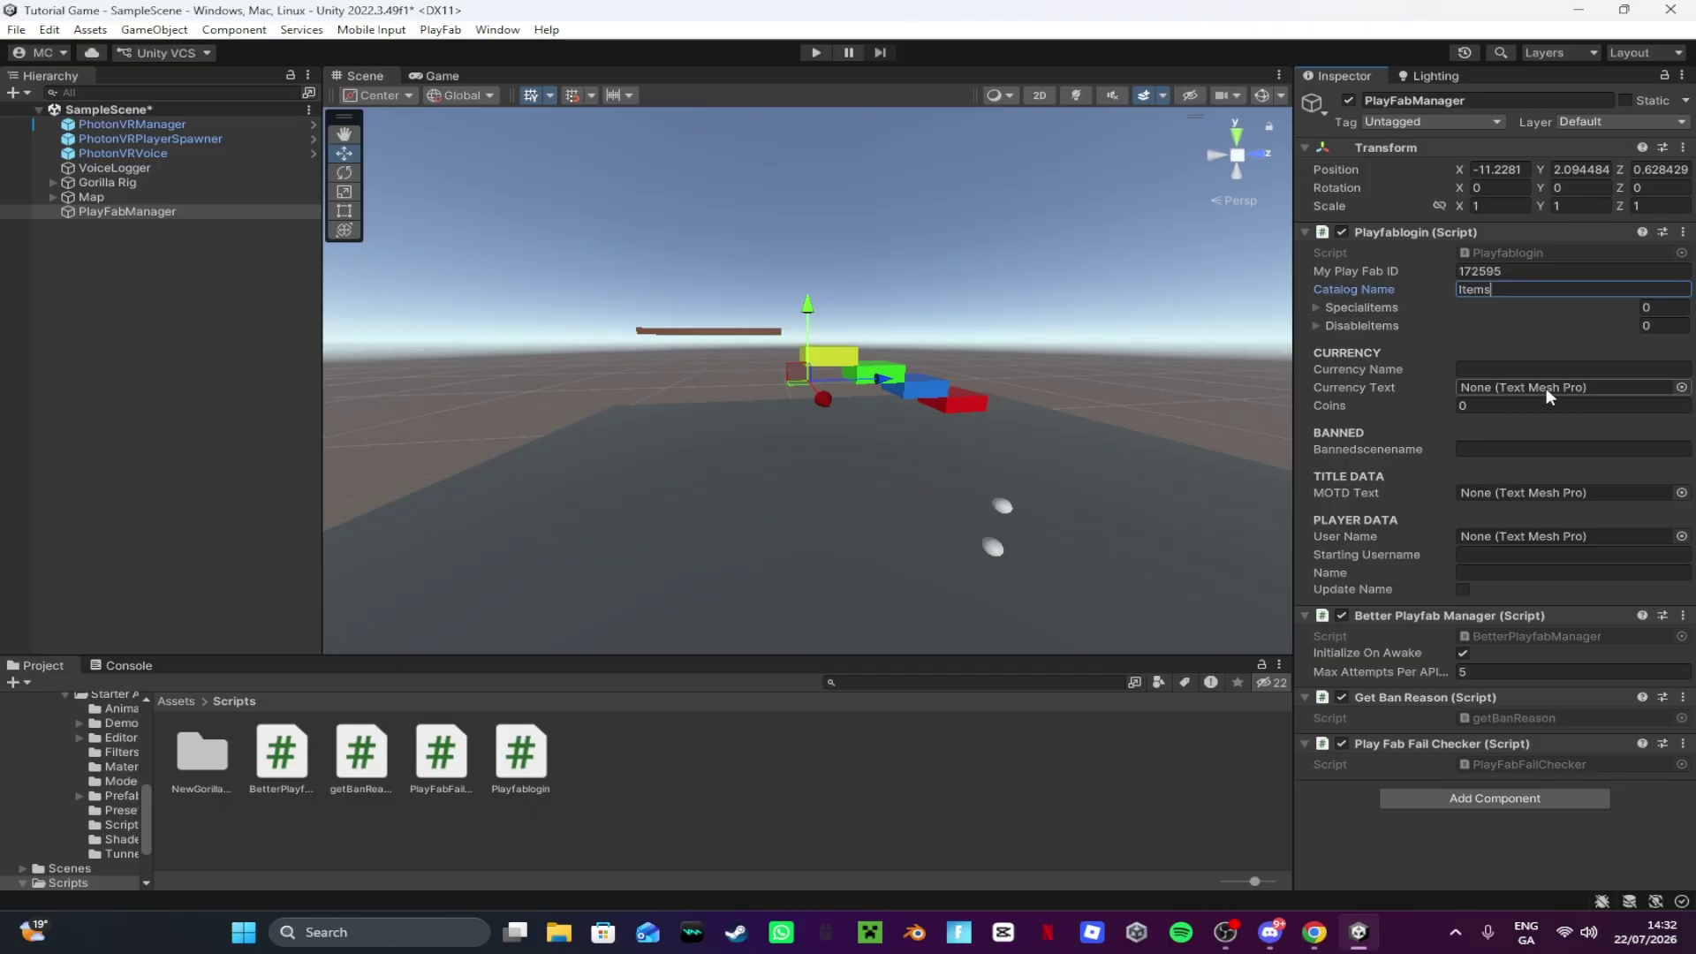
pyautogui.click(1340, 437)
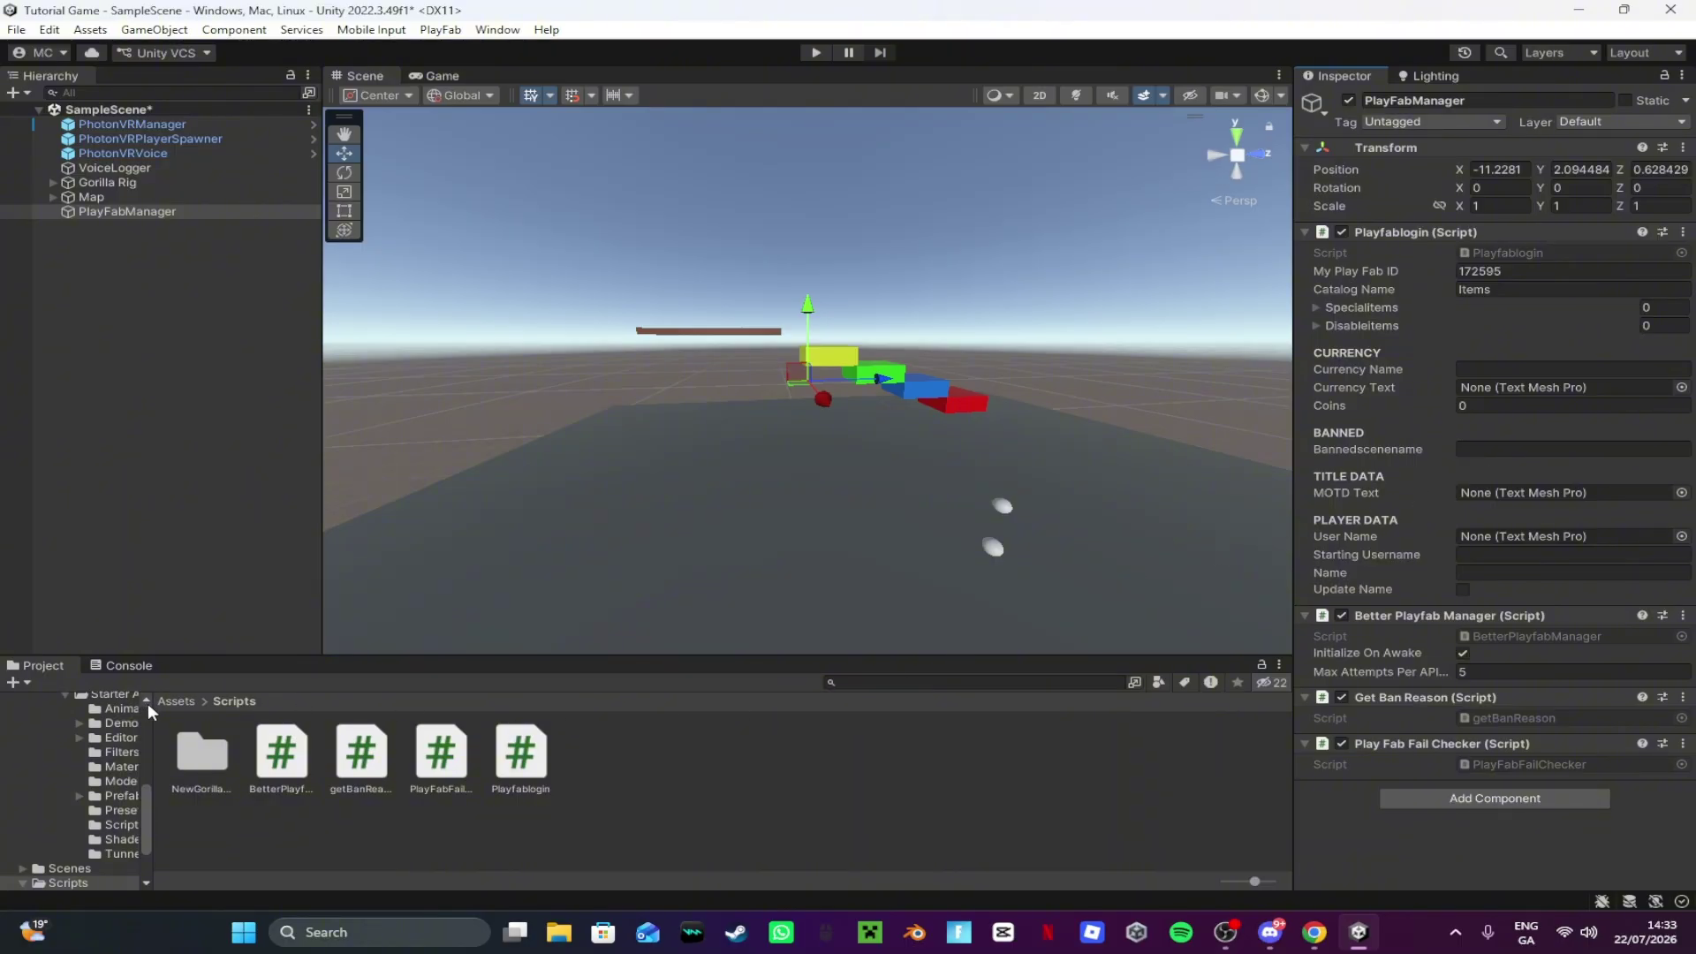
# Step: Create a new scene asset named Bans in Assets/Scenes
pyautogui.click(175, 700)
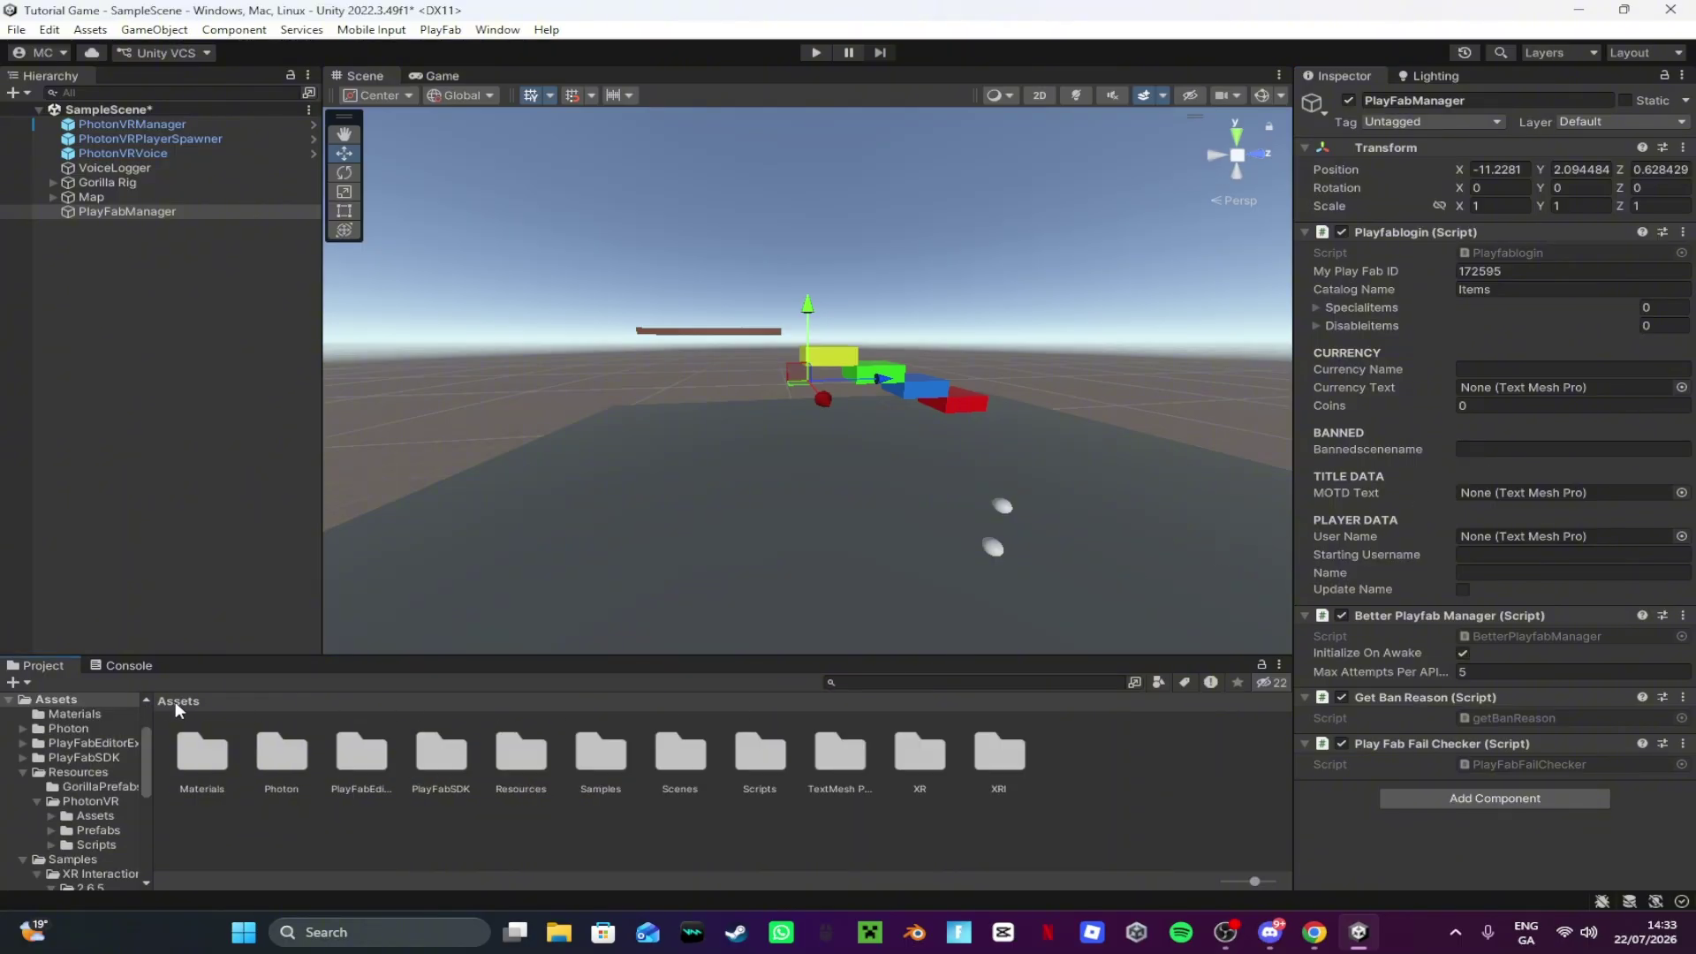
pyautogui.doubleClick(665, 770)
pyautogui.rightClick(478, 730)
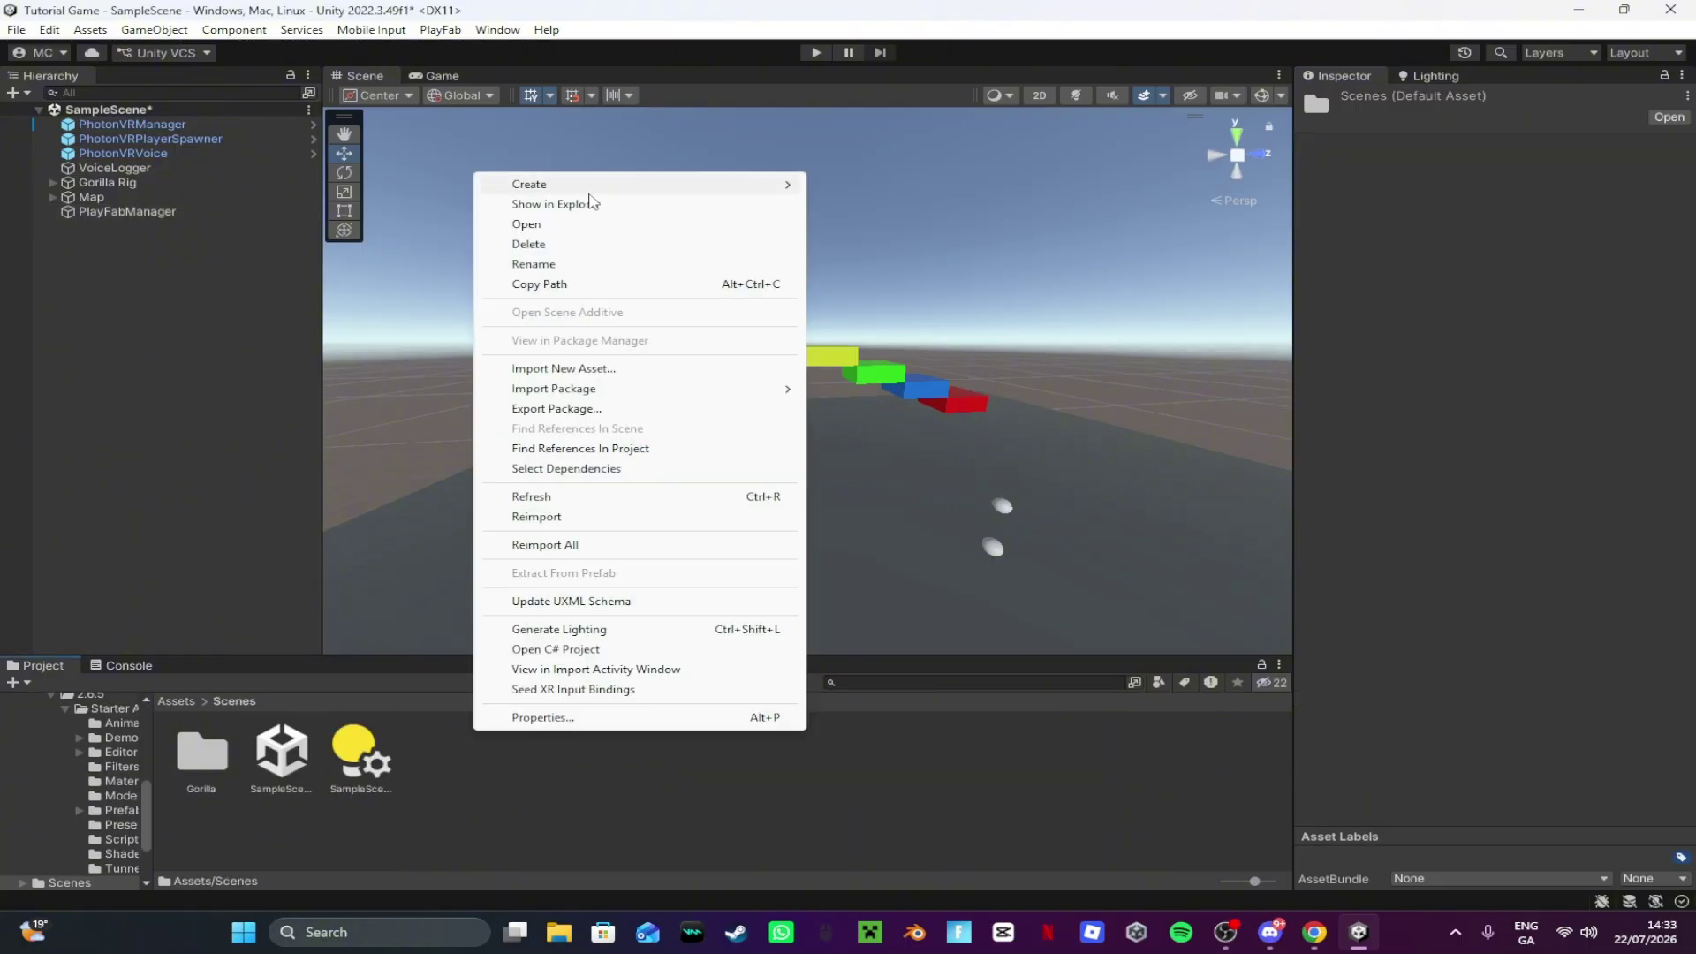
pyautogui.moveTo(644, 184)
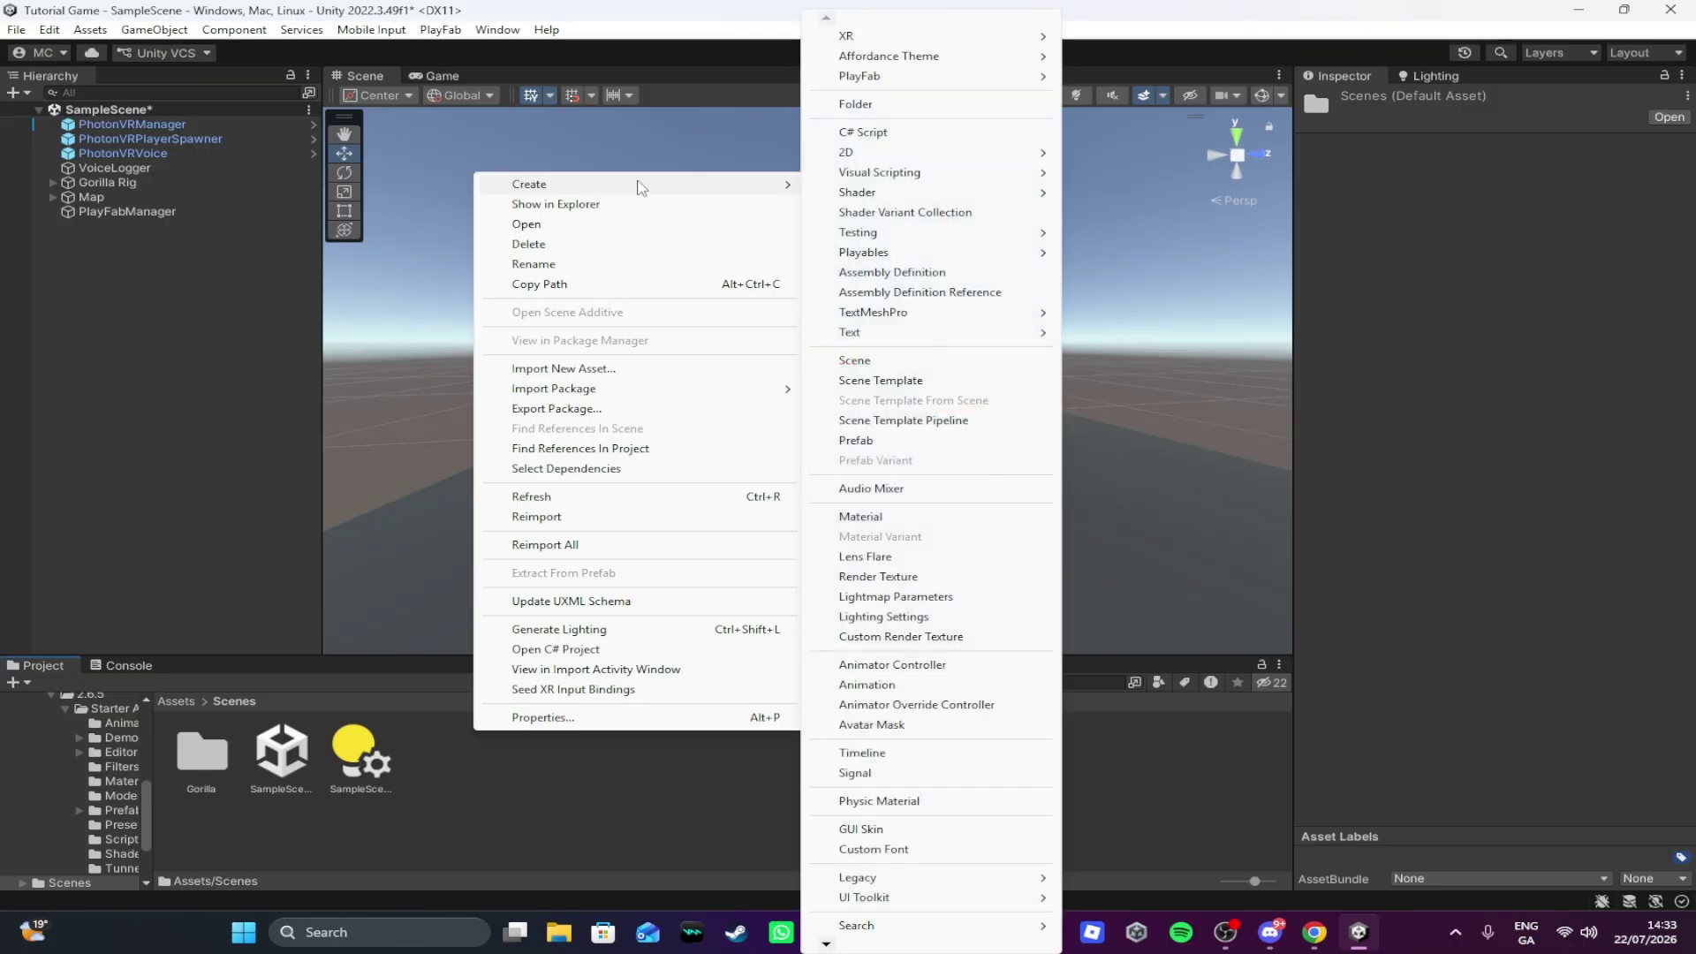
pyautogui.click(897, 362)
pyautogui.write('Bans')
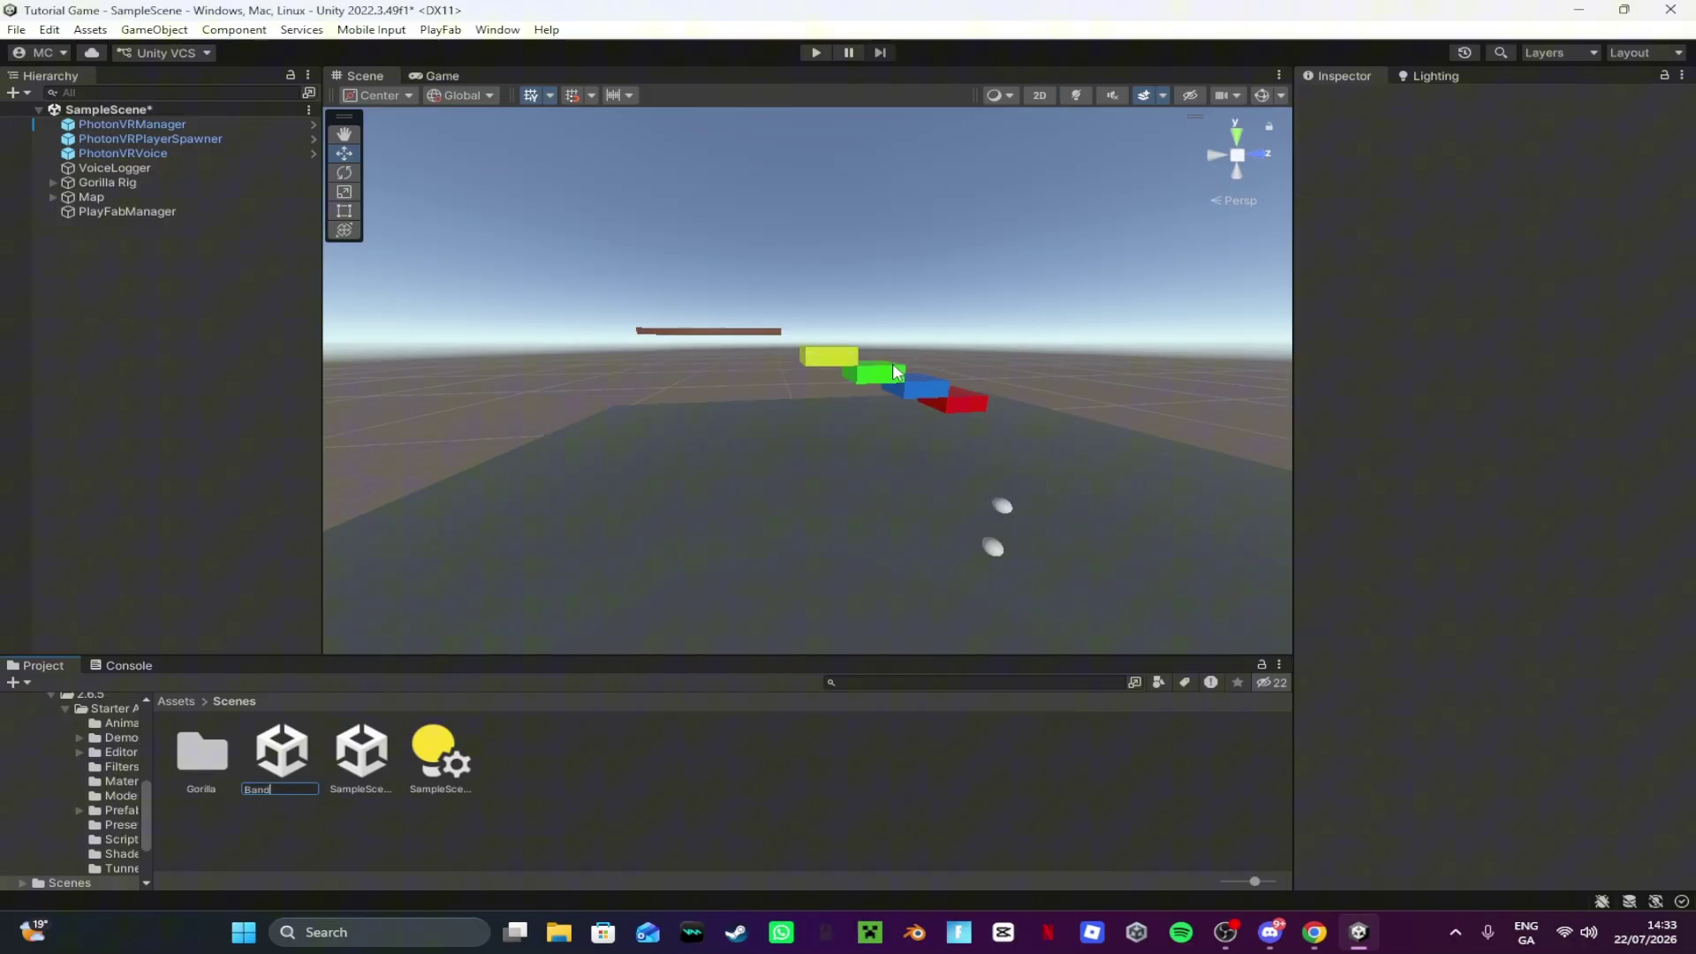
pyautogui.press('Return')
# Step: Open the Bans scene, saving SampleScene's changes when prompted
pyautogui.doubleClick(269, 779)
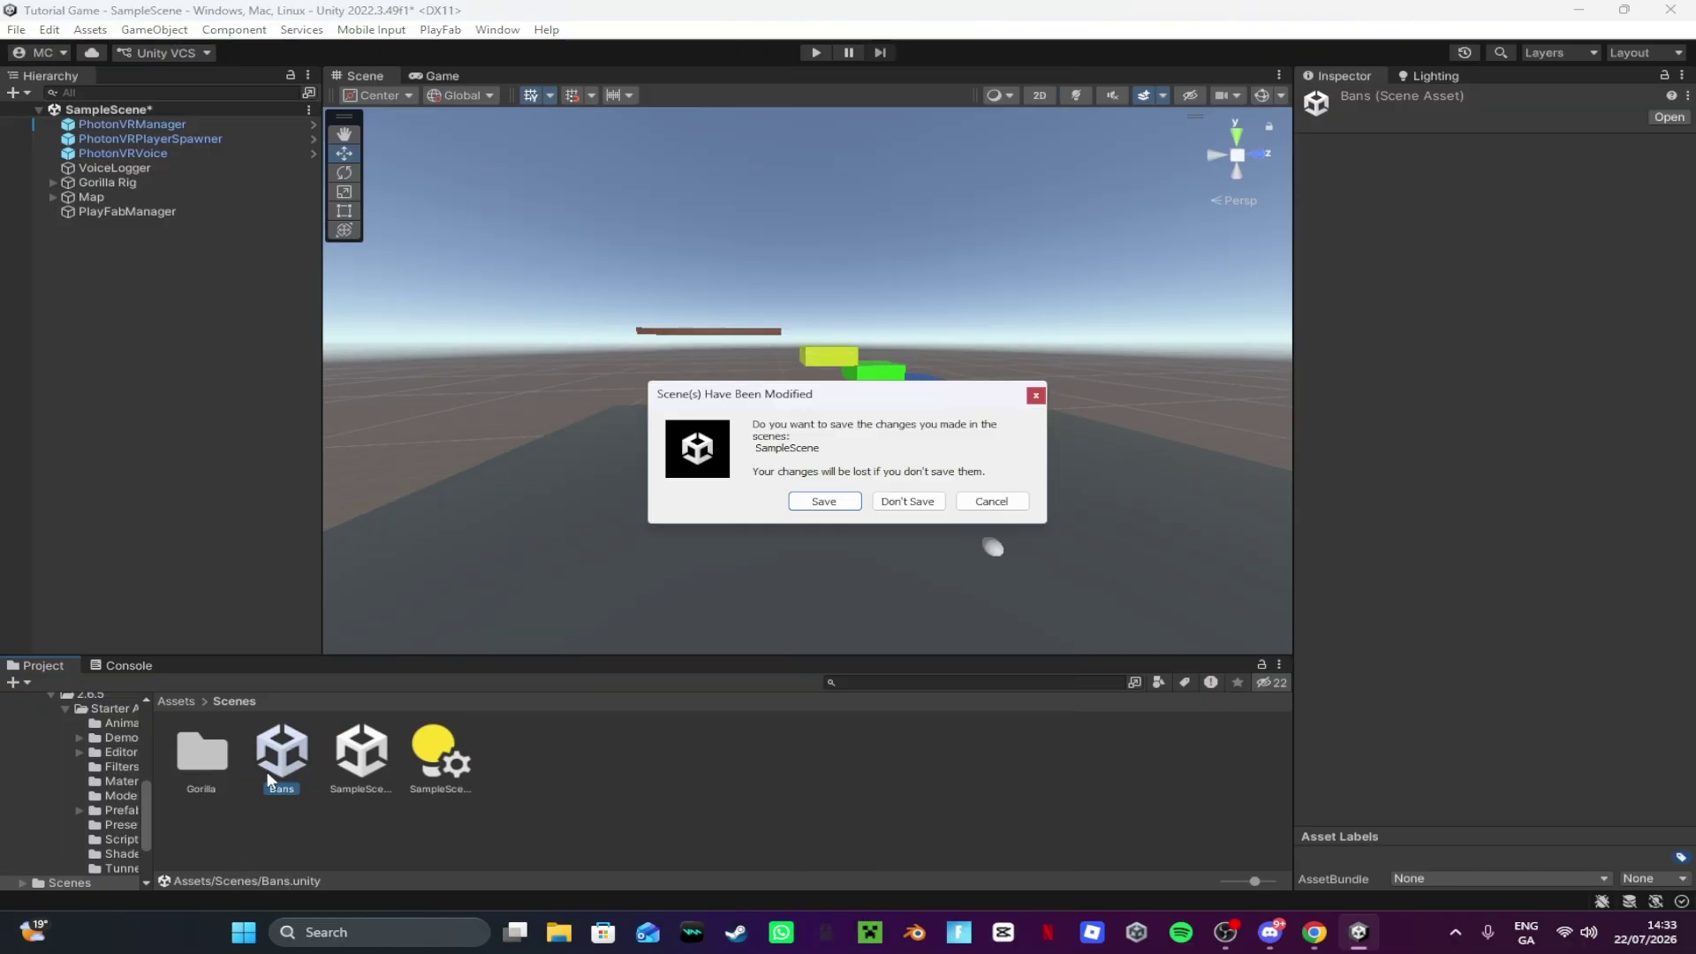
pyautogui.click(830, 501)
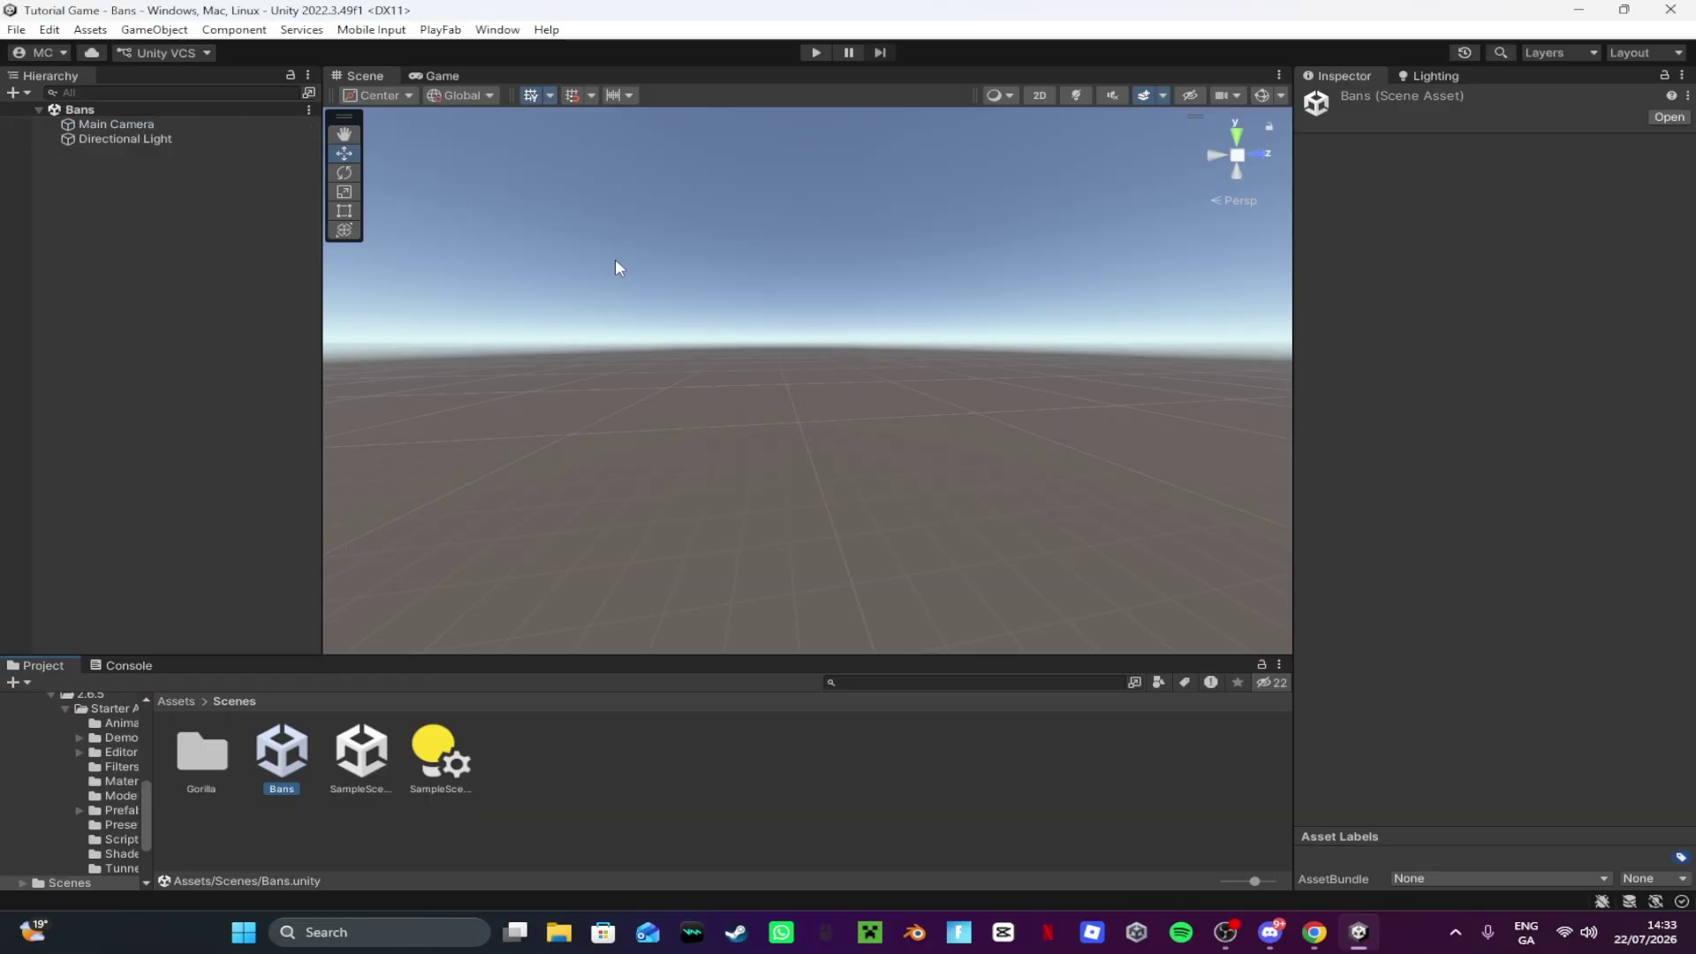
pyautogui.moveTo(1311, 220); pyautogui.dragTo(1278, 242, button='right')
pyautogui.rightClick(150, 356)
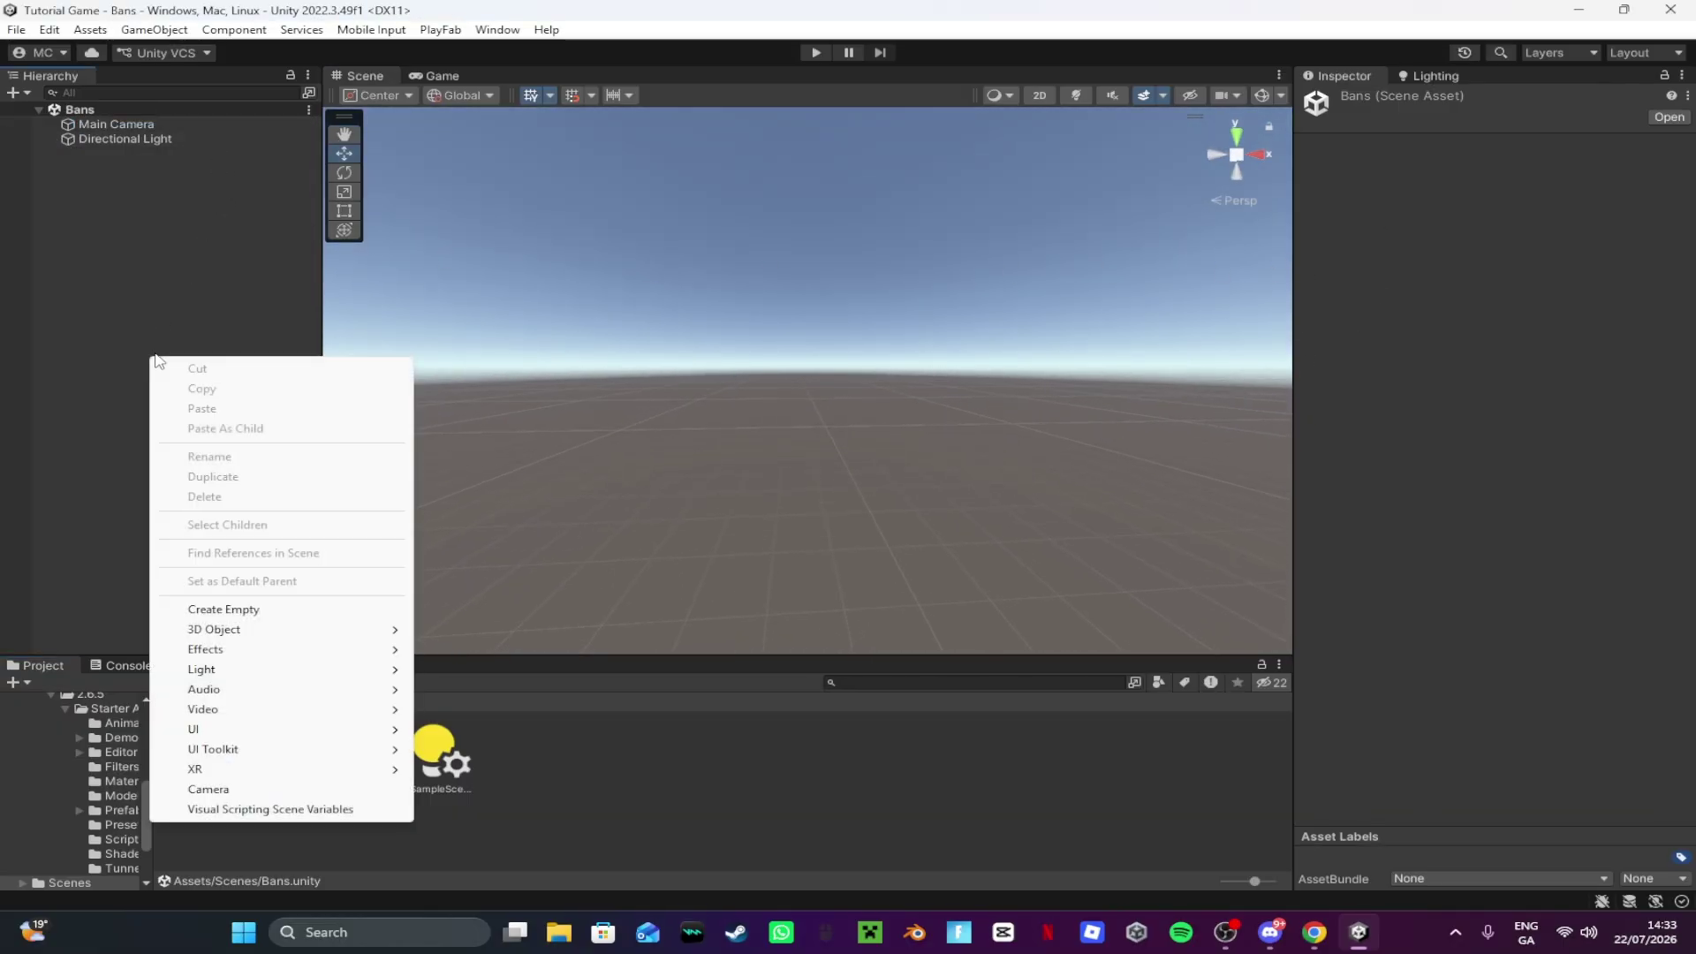
pyautogui.moveTo(263, 635)
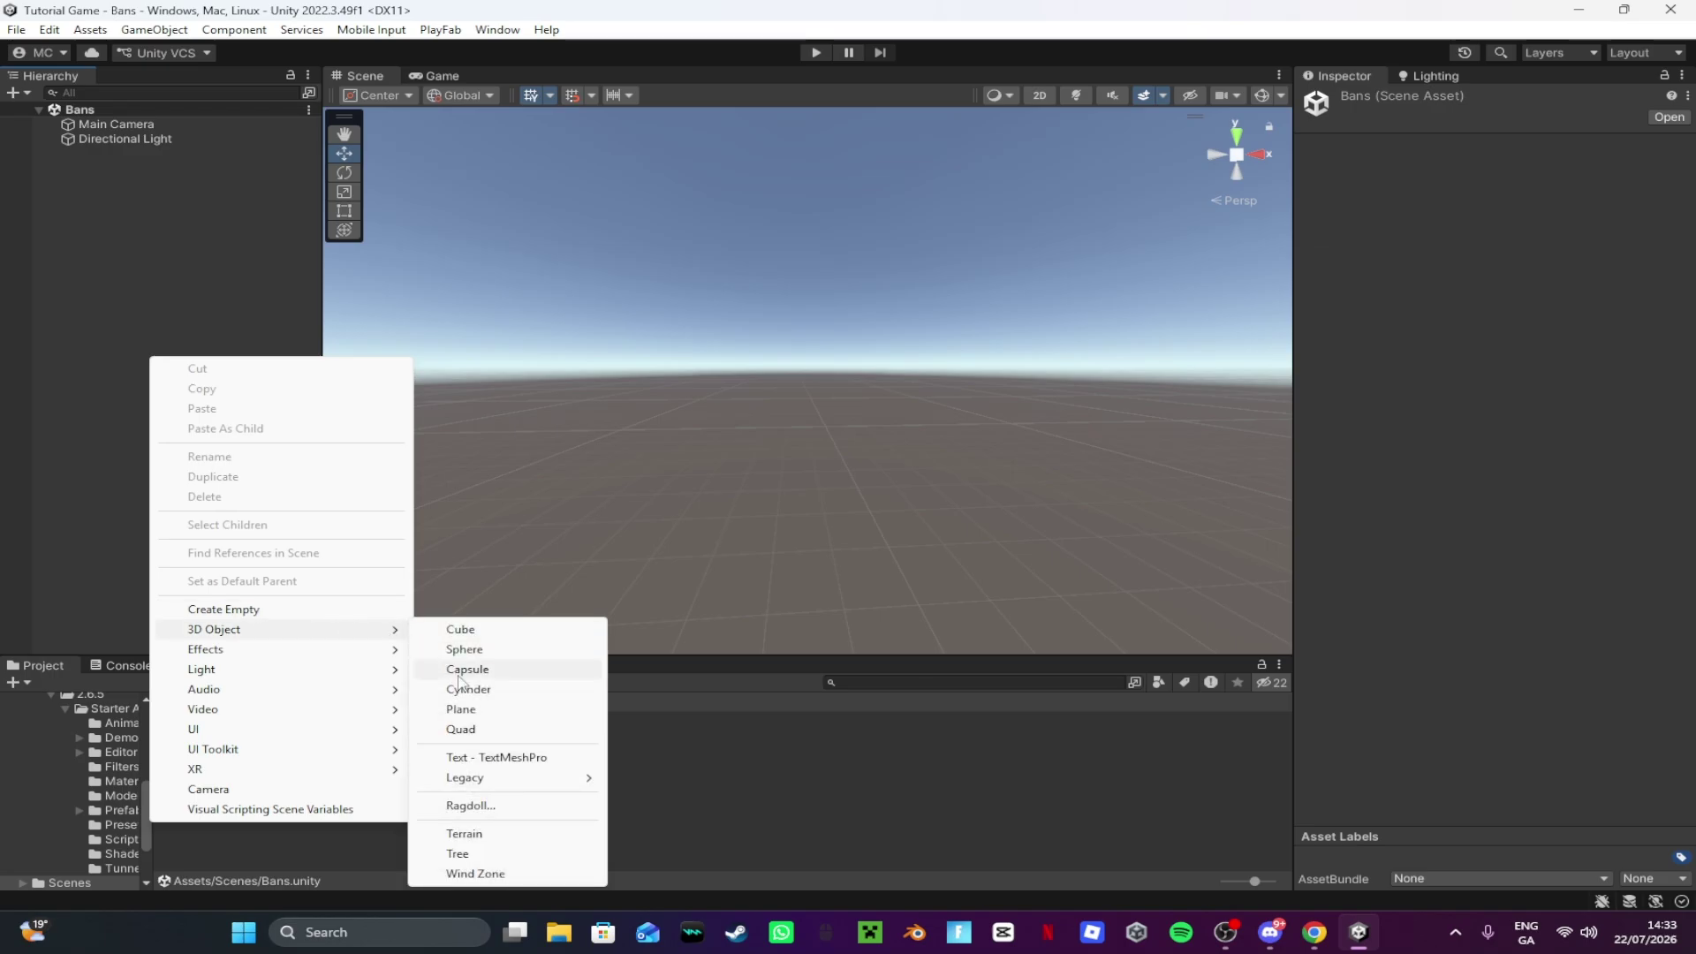
# Step: Add a 3D Plane to the Bans scene
pyautogui.click(484, 716)
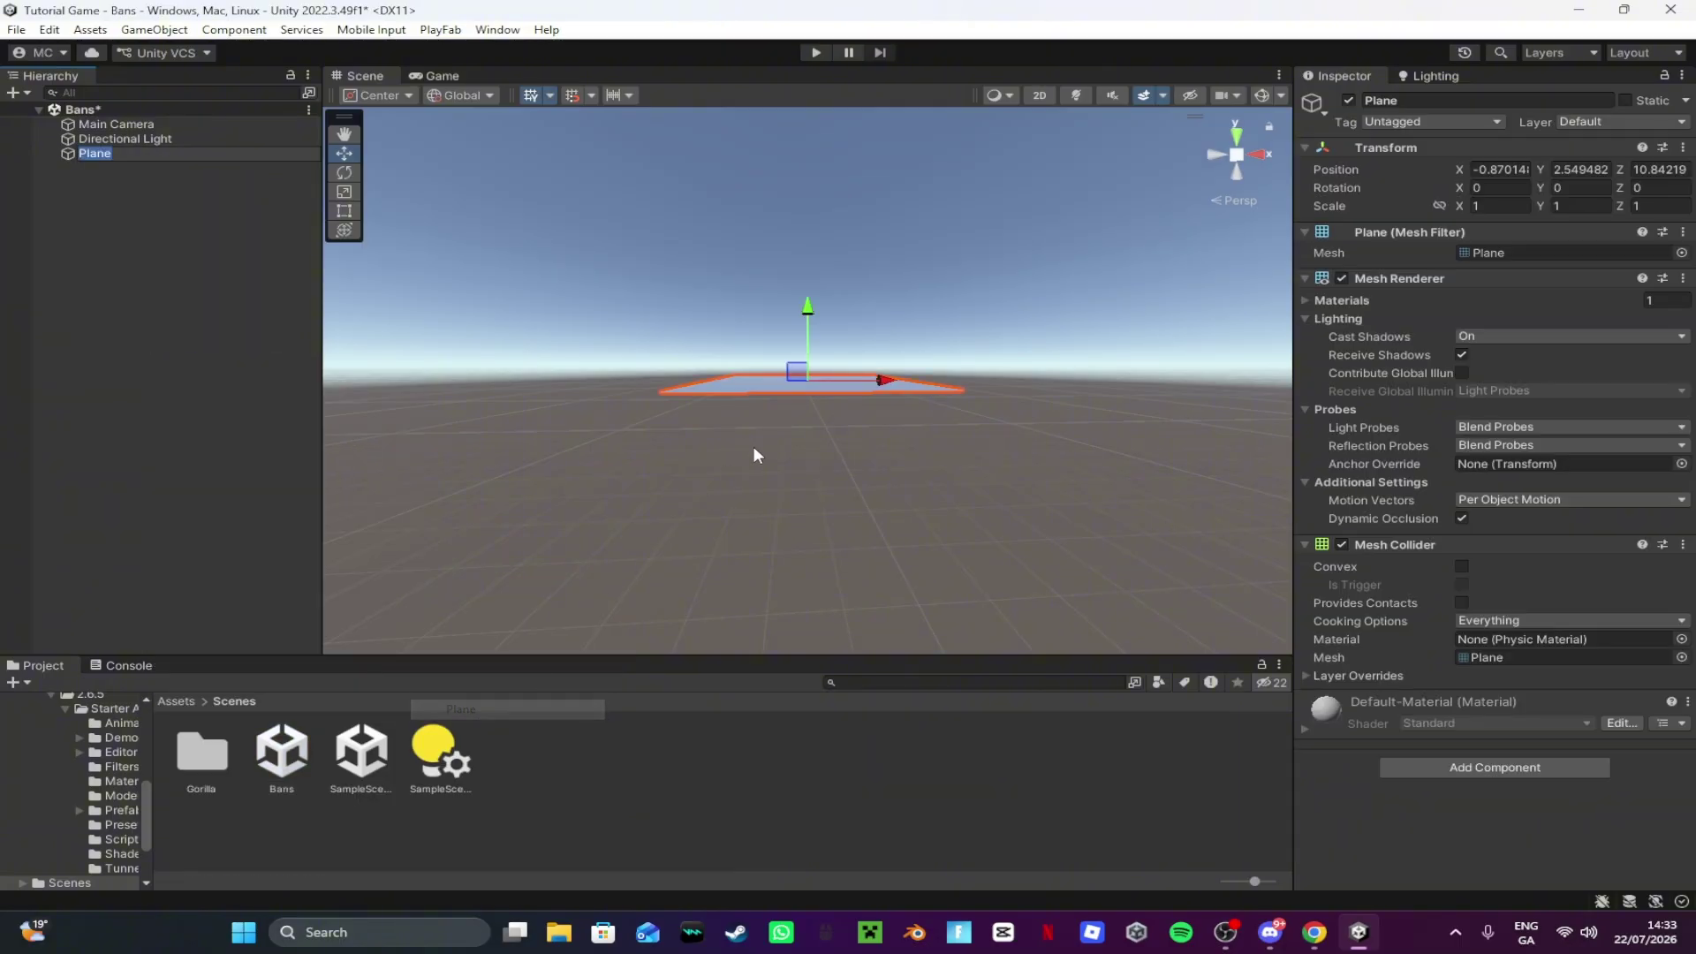
pyautogui.moveTo(754, 447); pyautogui.dragTo(883, 281, button='right')
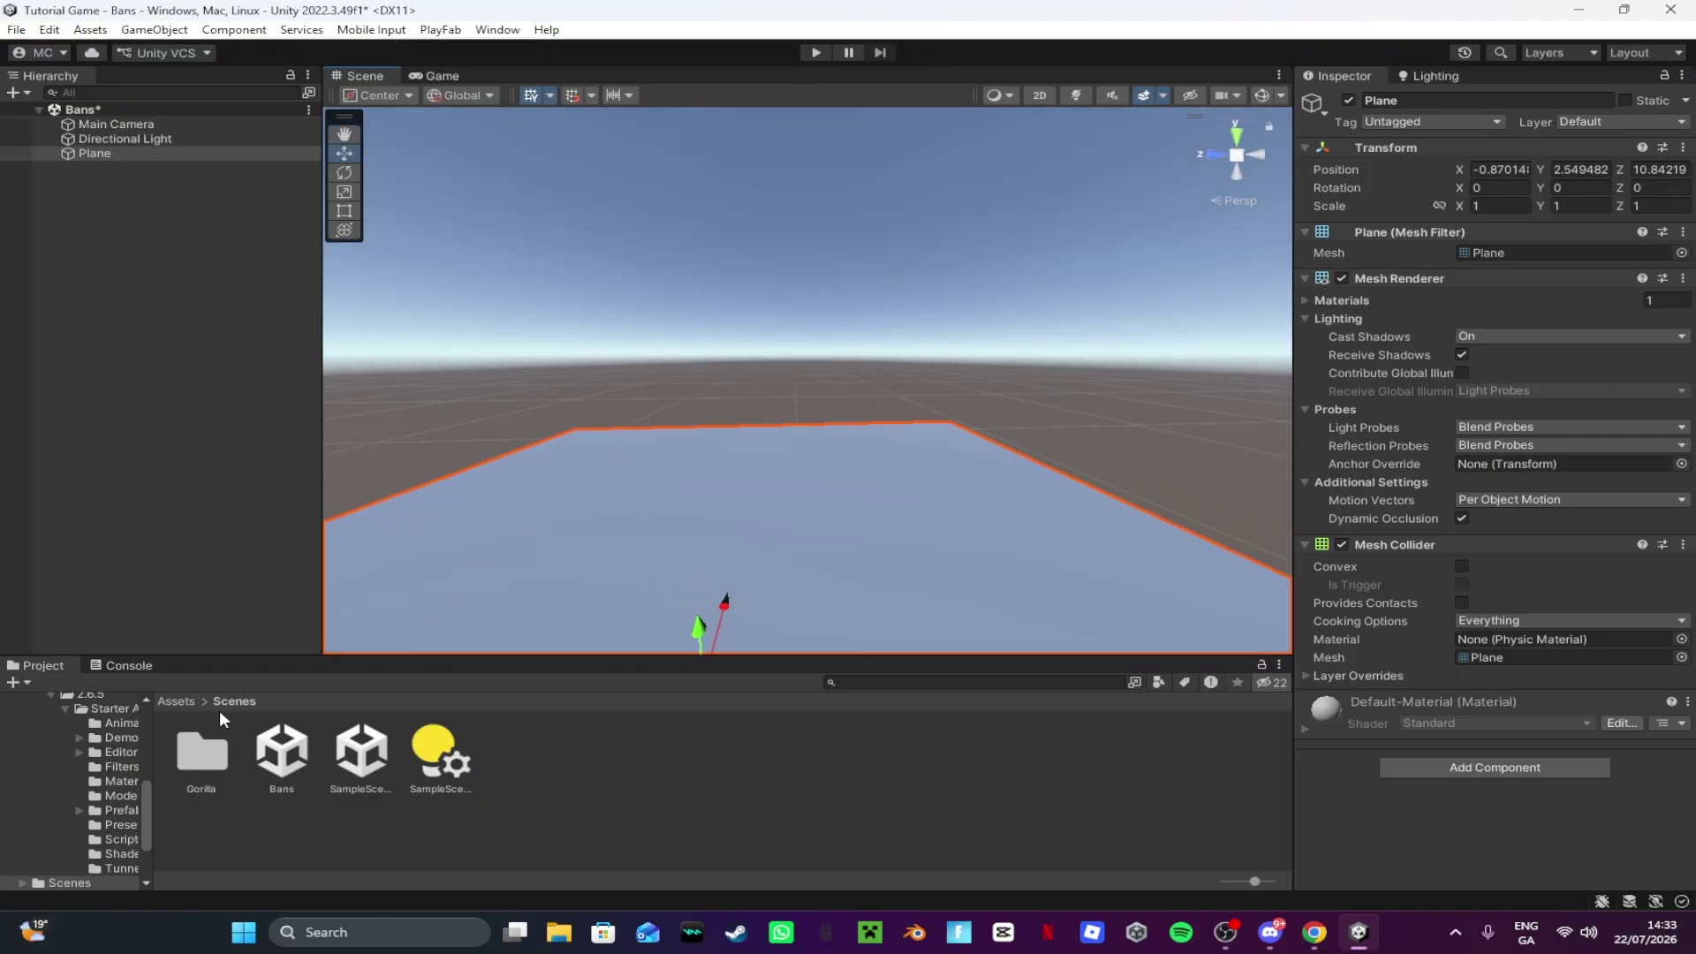
pyautogui.click(176, 701)
pyautogui.moveTo(830, 495); pyautogui.dragTo(1104, 459, button='right')
pyautogui.click(1210, 753)
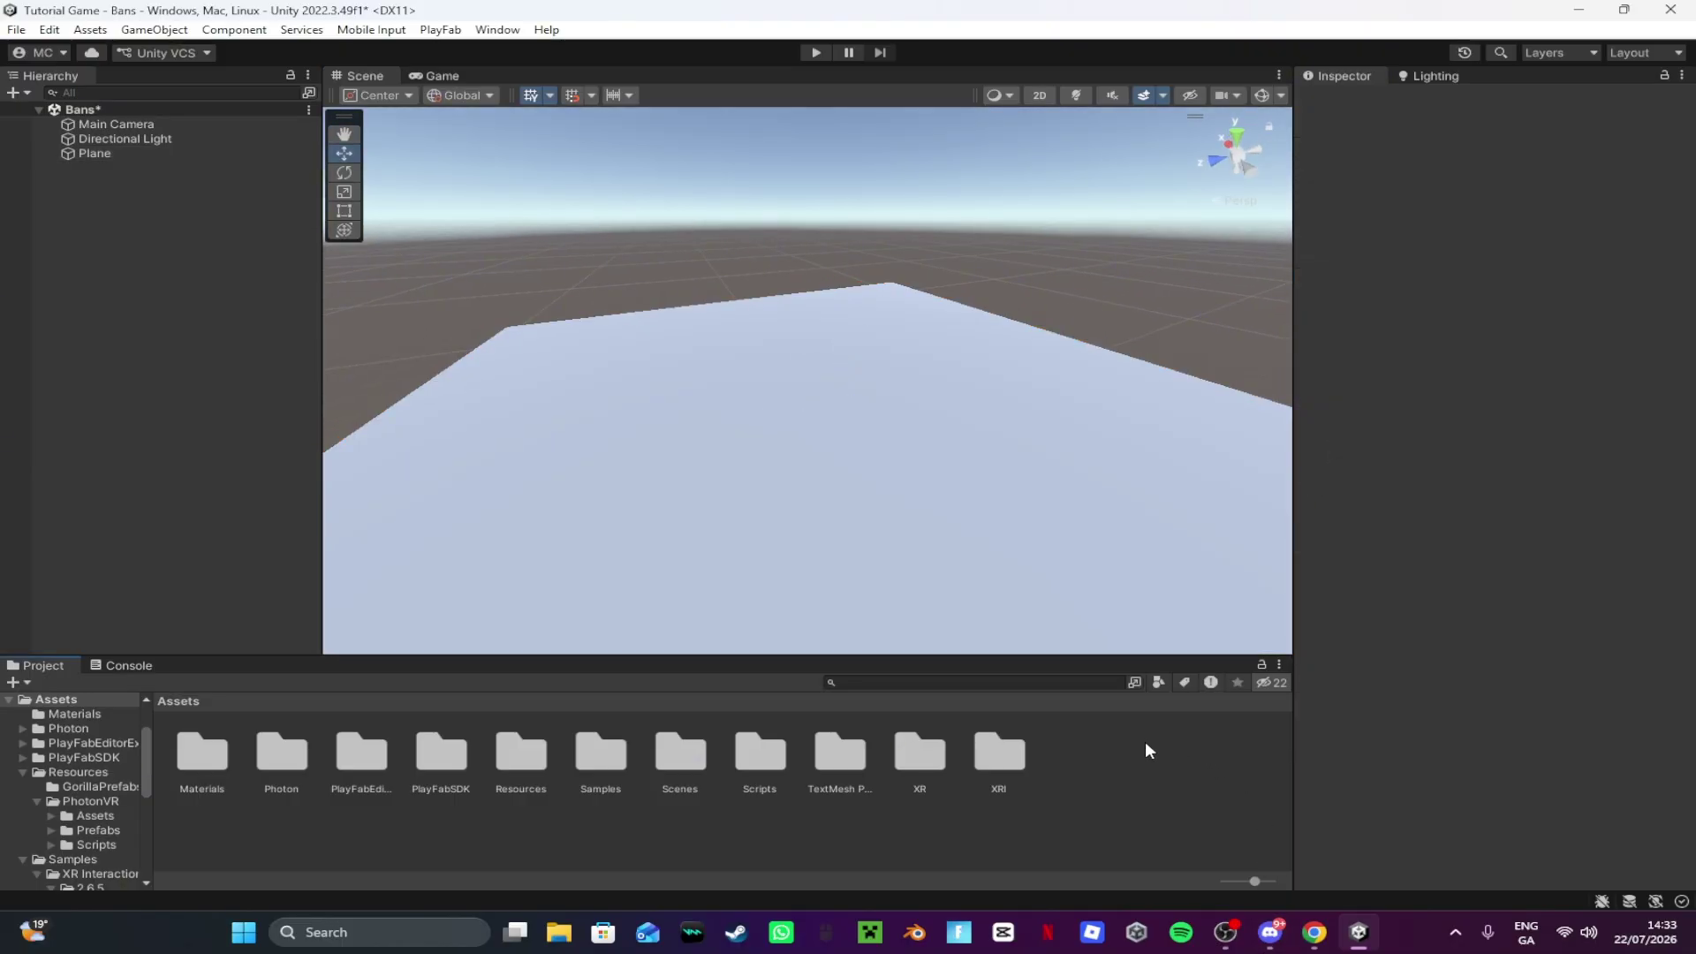
# Step: Apply the grey material from Assets/Materials to the plane
pyautogui.doubleClick(204, 761)
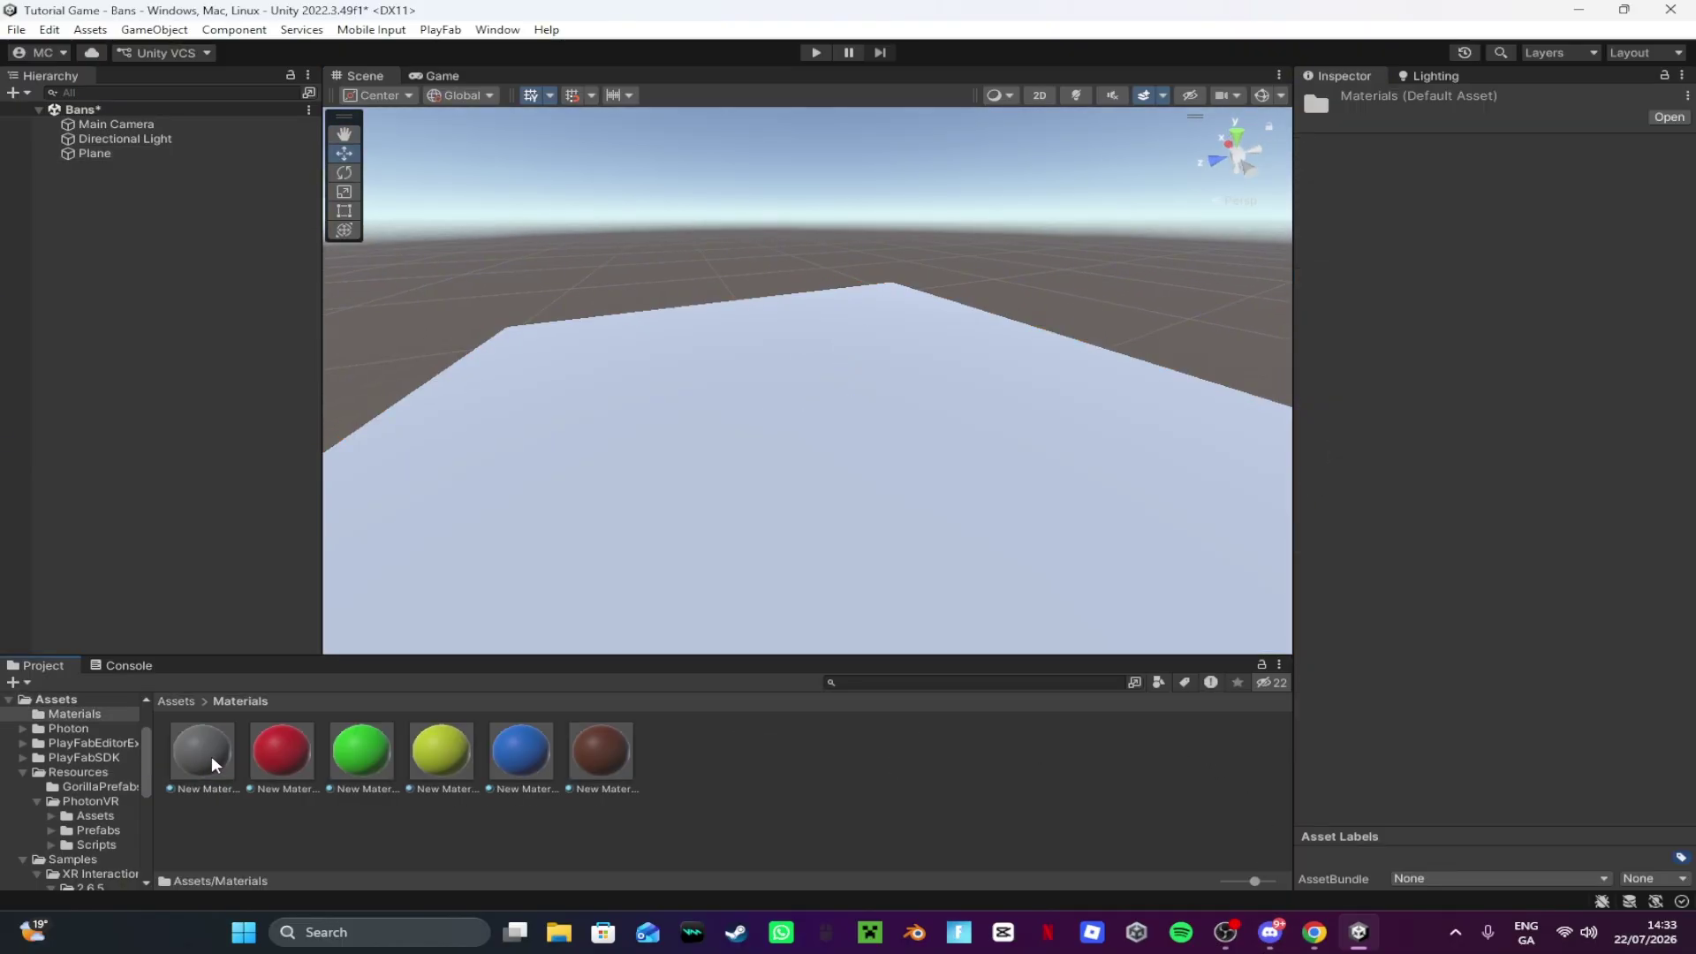
pyautogui.moveTo(211, 755); pyautogui.dragTo(871, 504)
pyautogui.moveTo(871, 504); pyautogui.dragTo(555, 223, button='right')
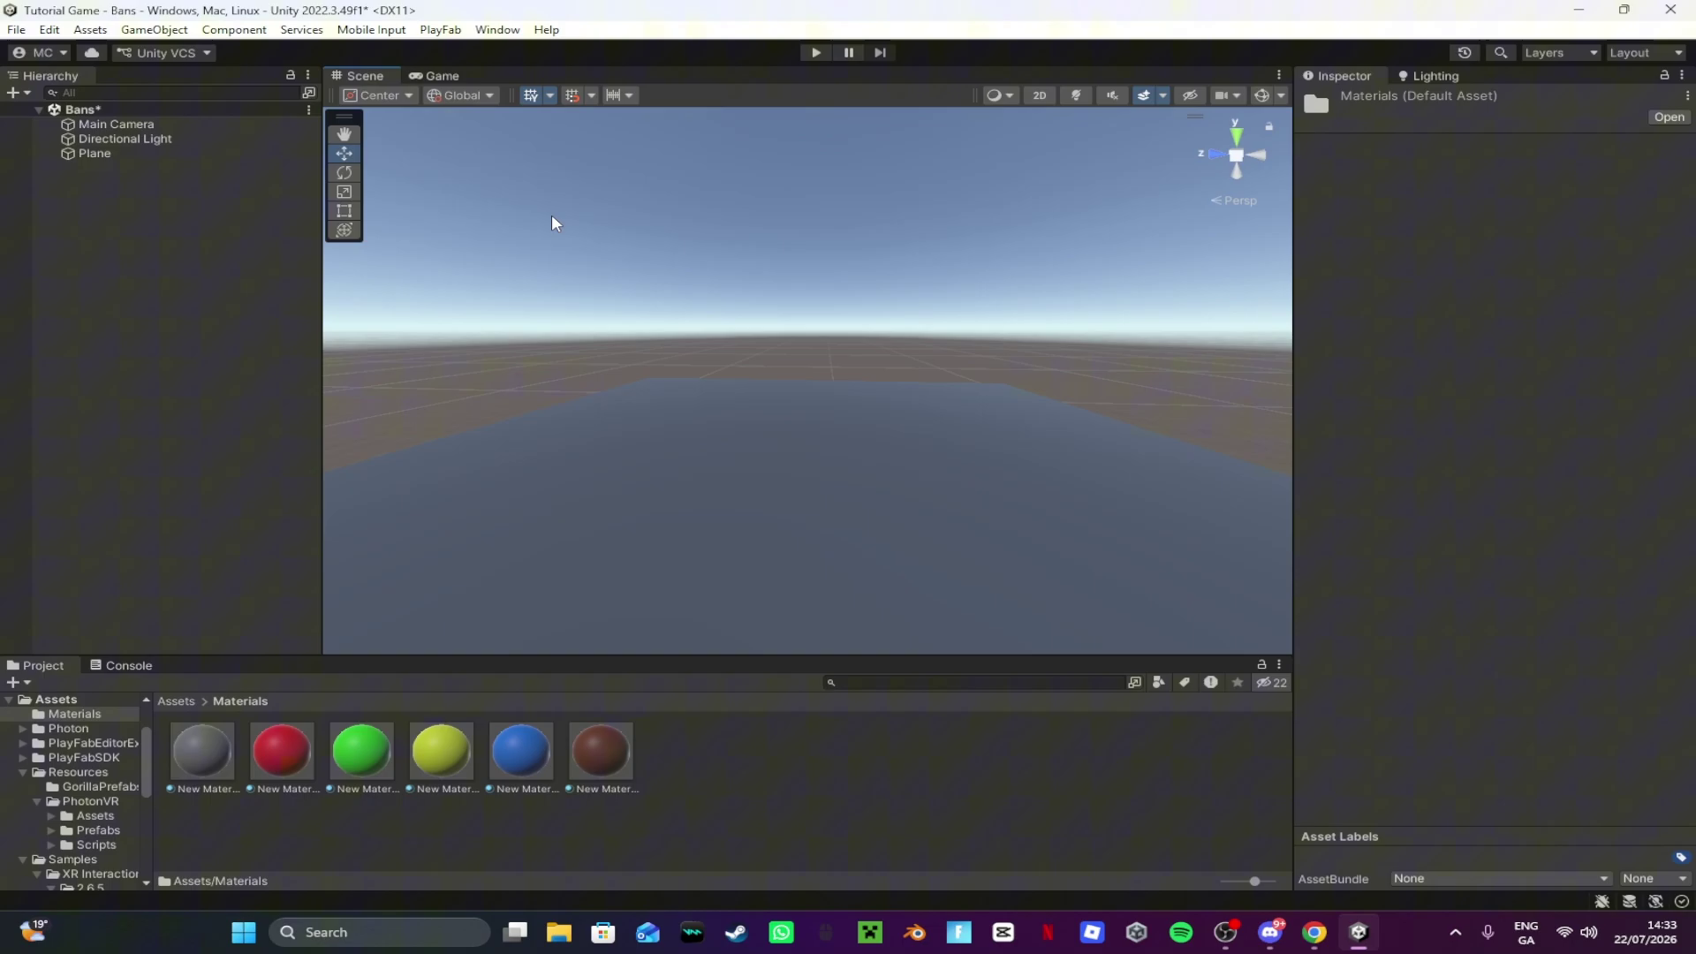
pyautogui.rightClick(213, 316)
pyautogui.moveTo(354, 588)
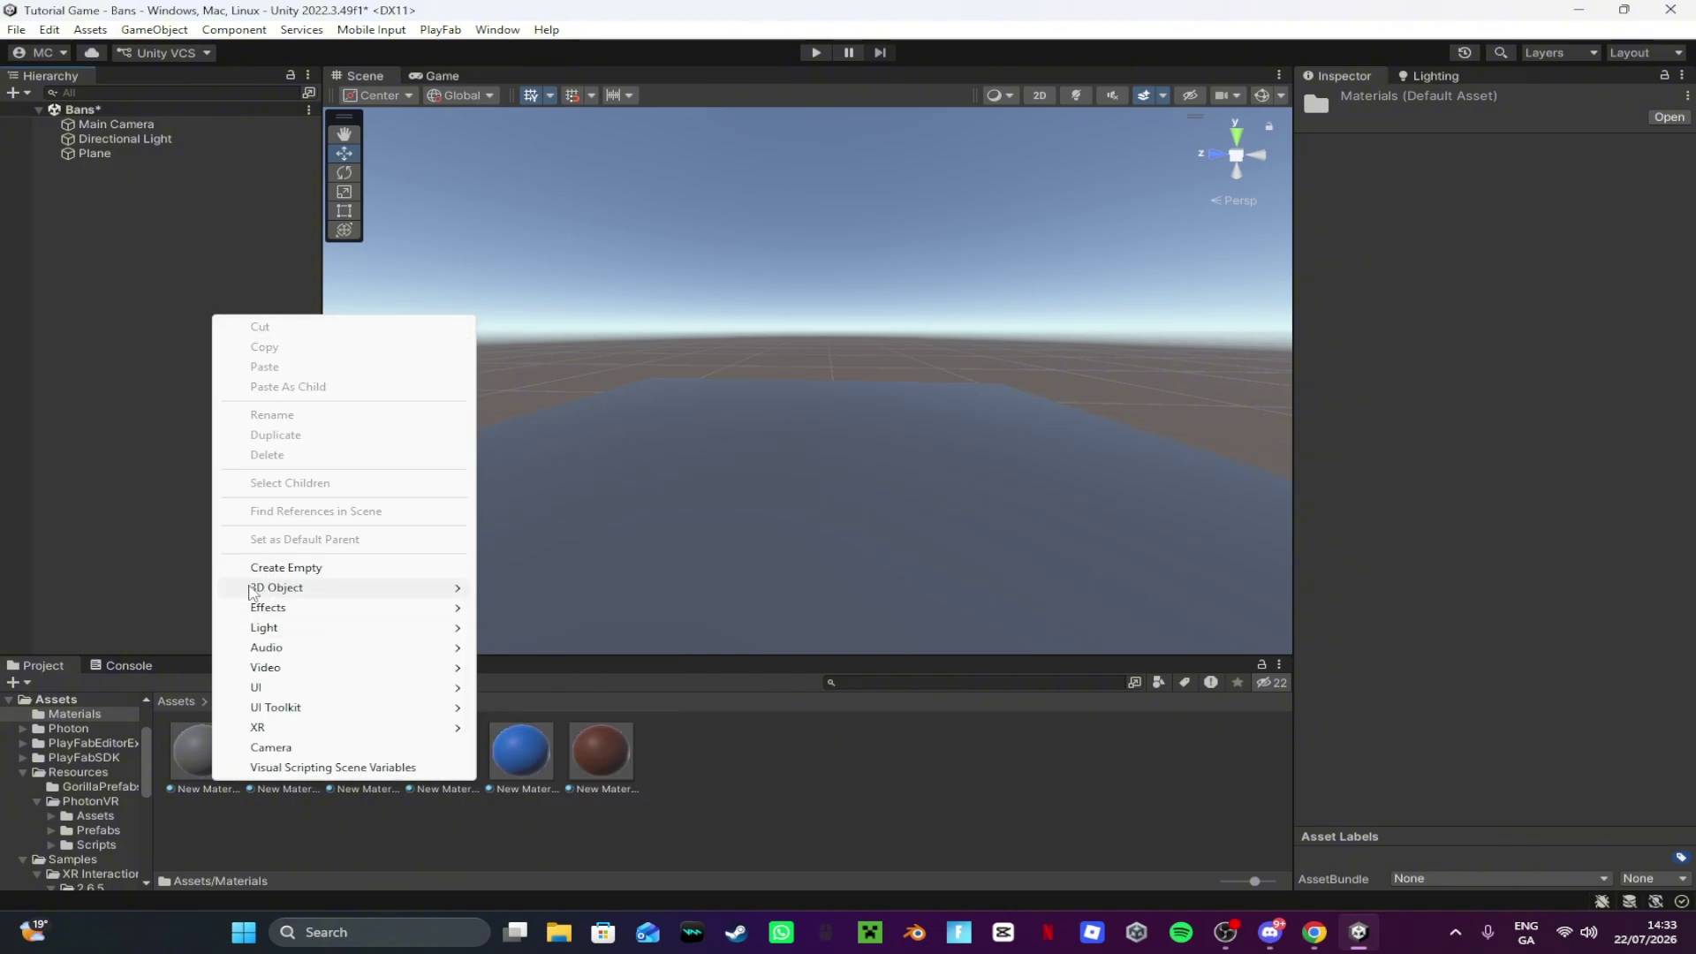
# Step: Add a TextMeshPro 3D text object reading 'You have been banned'
pyautogui.moveTo(253, 591)
pyautogui.click(568, 712)
pyautogui.moveTo(719, 549); pyautogui.dragTo(1149, 574, button='right')
pyautogui.click(1464, 682)
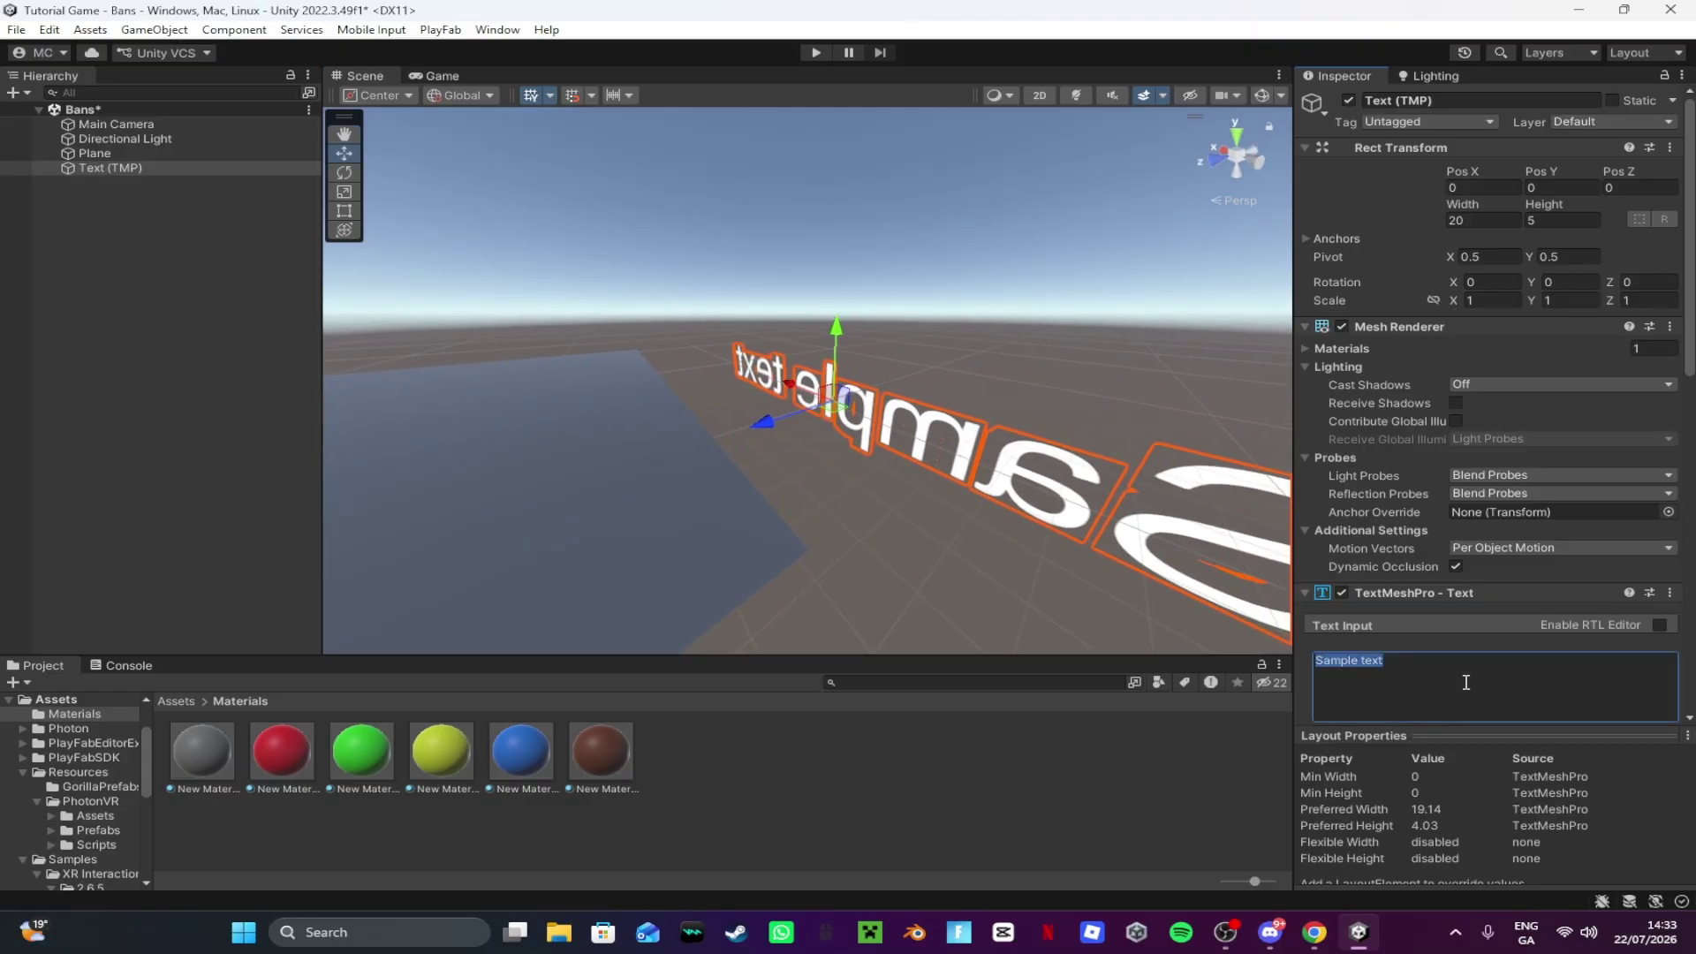
pyautogui.write('You ha')
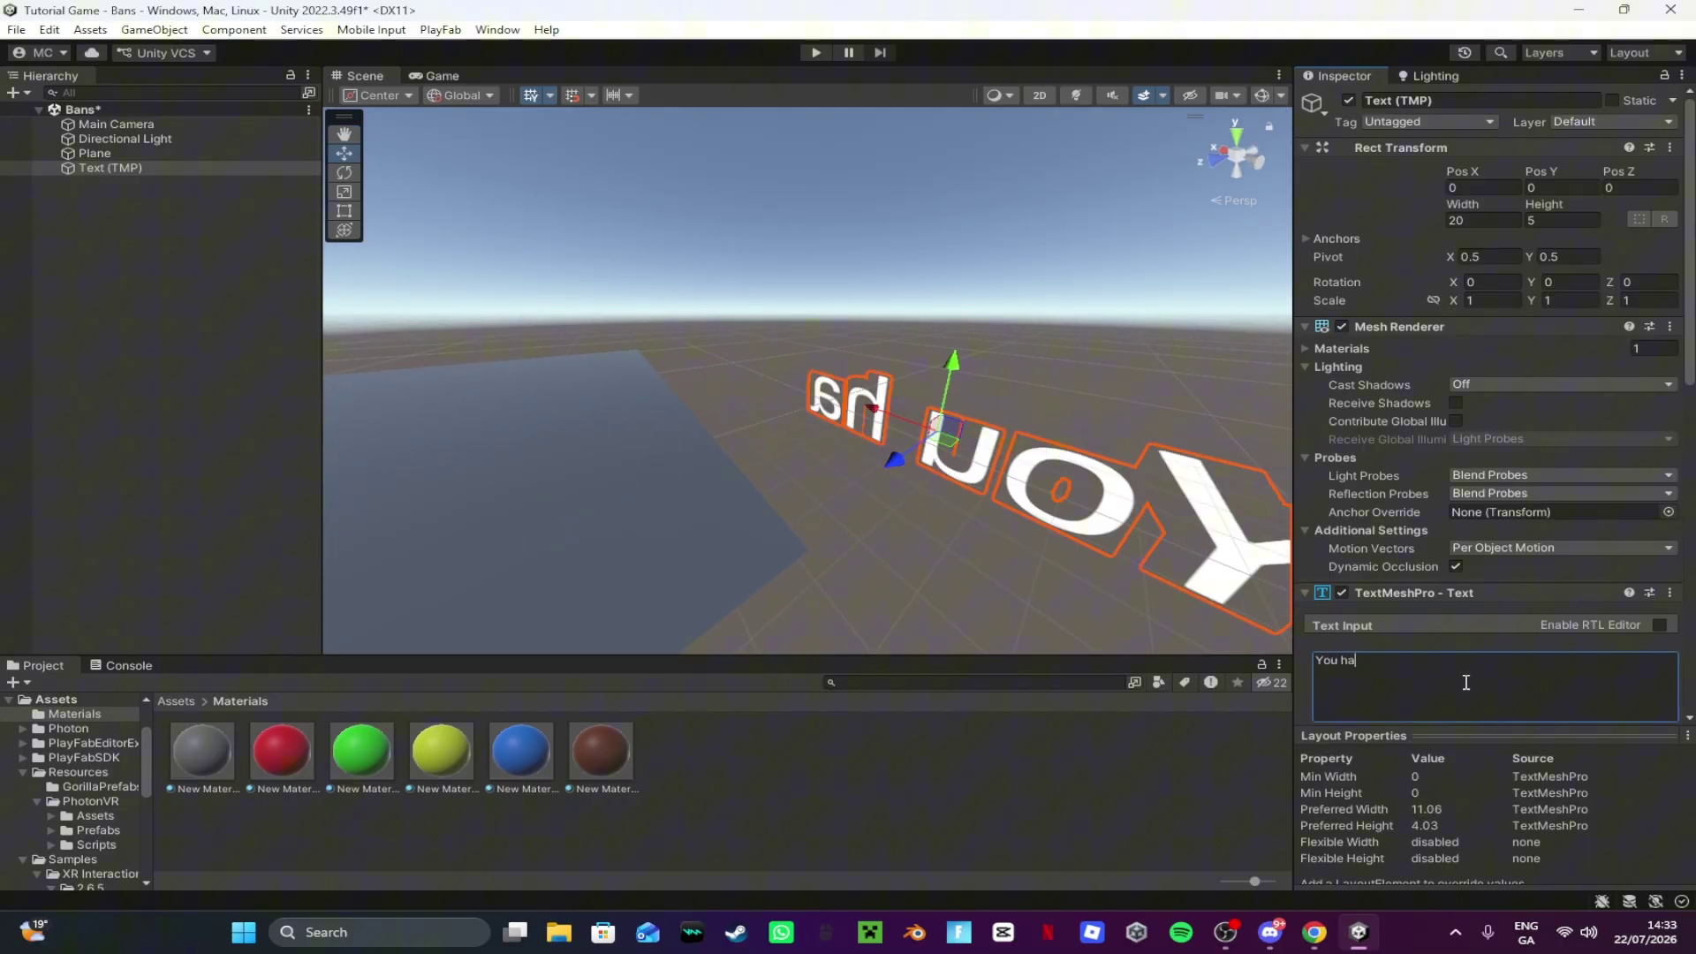
pyautogui.write('ve been bane')
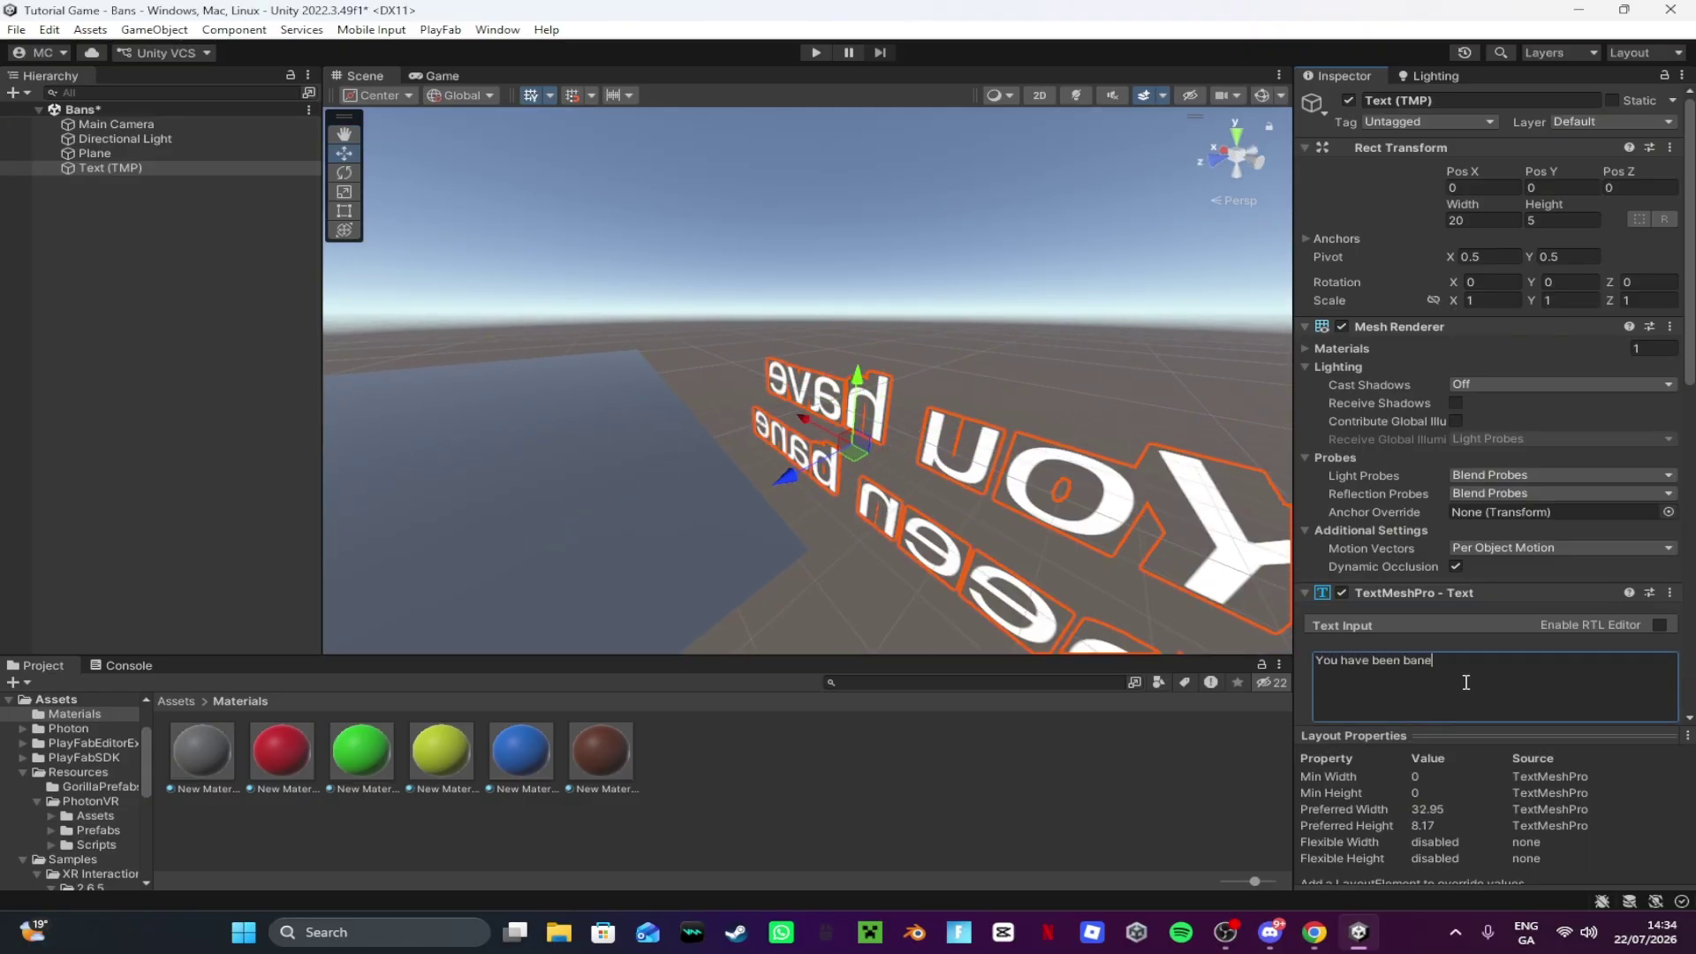
pyautogui.press('BackSpace')
pyautogui.write('ned')
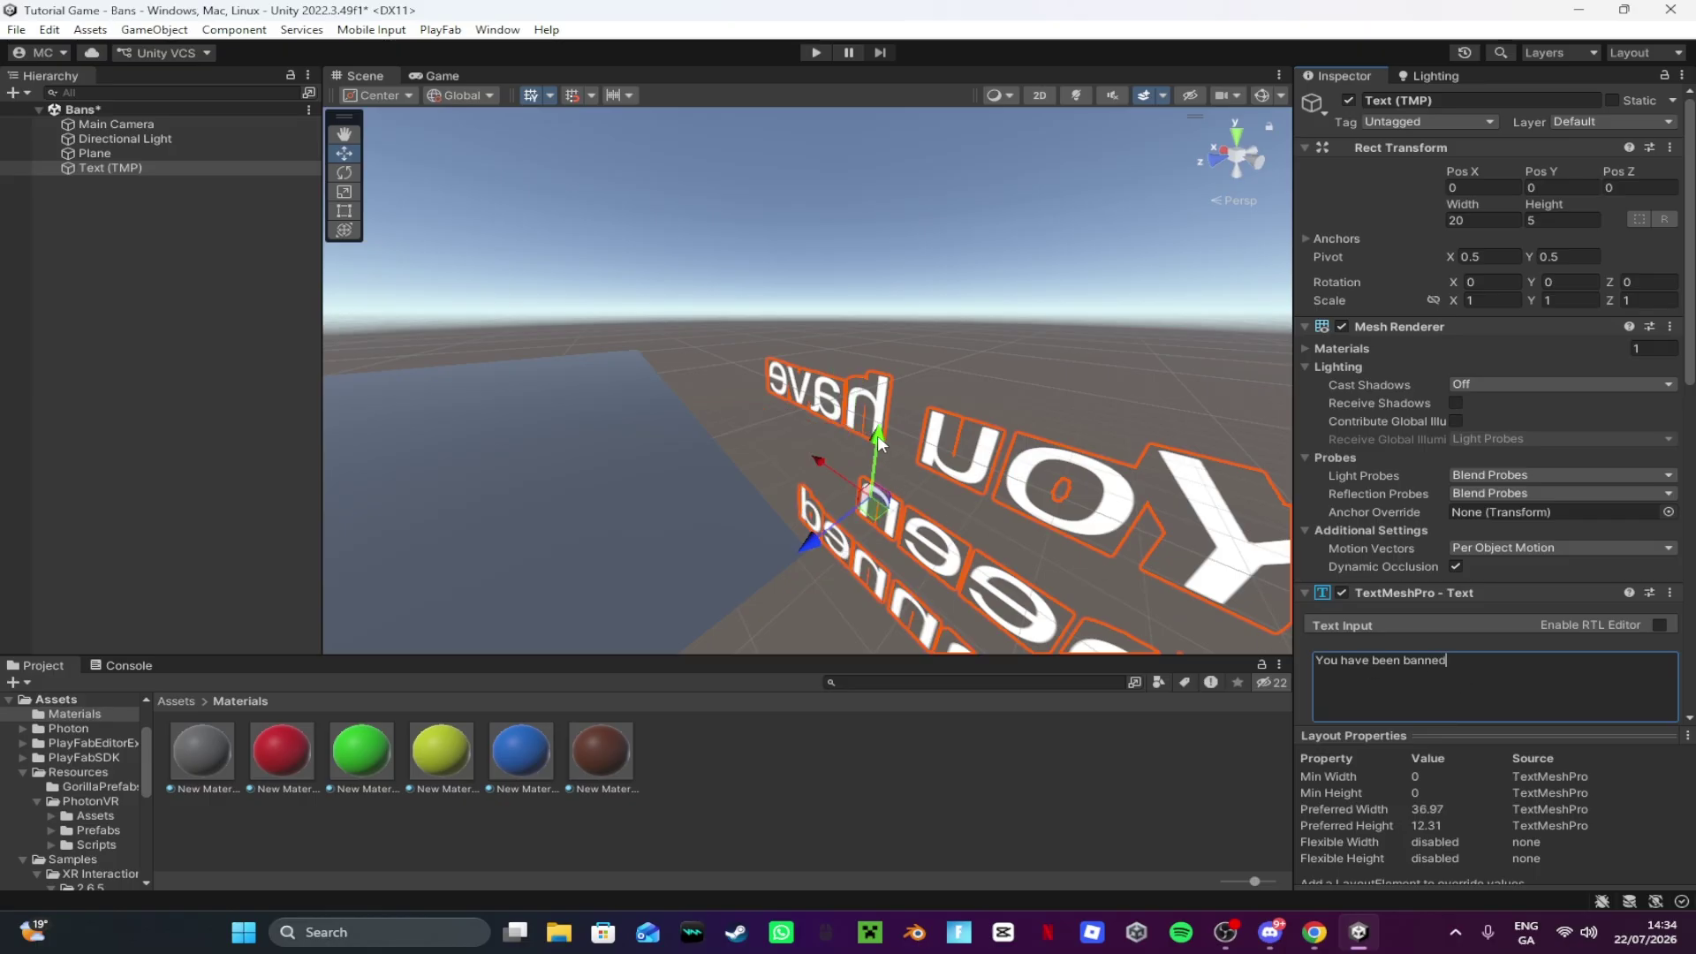
# Step: Raise the text above the ground, shift it in depth and rotate it
pyautogui.moveTo(877, 454); pyautogui.dragTo(731, 258)
pyautogui.moveTo(826, 259); pyautogui.dragTo(334, 219, button='right')
pyautogui.press('s')
pyautogui.press('w')
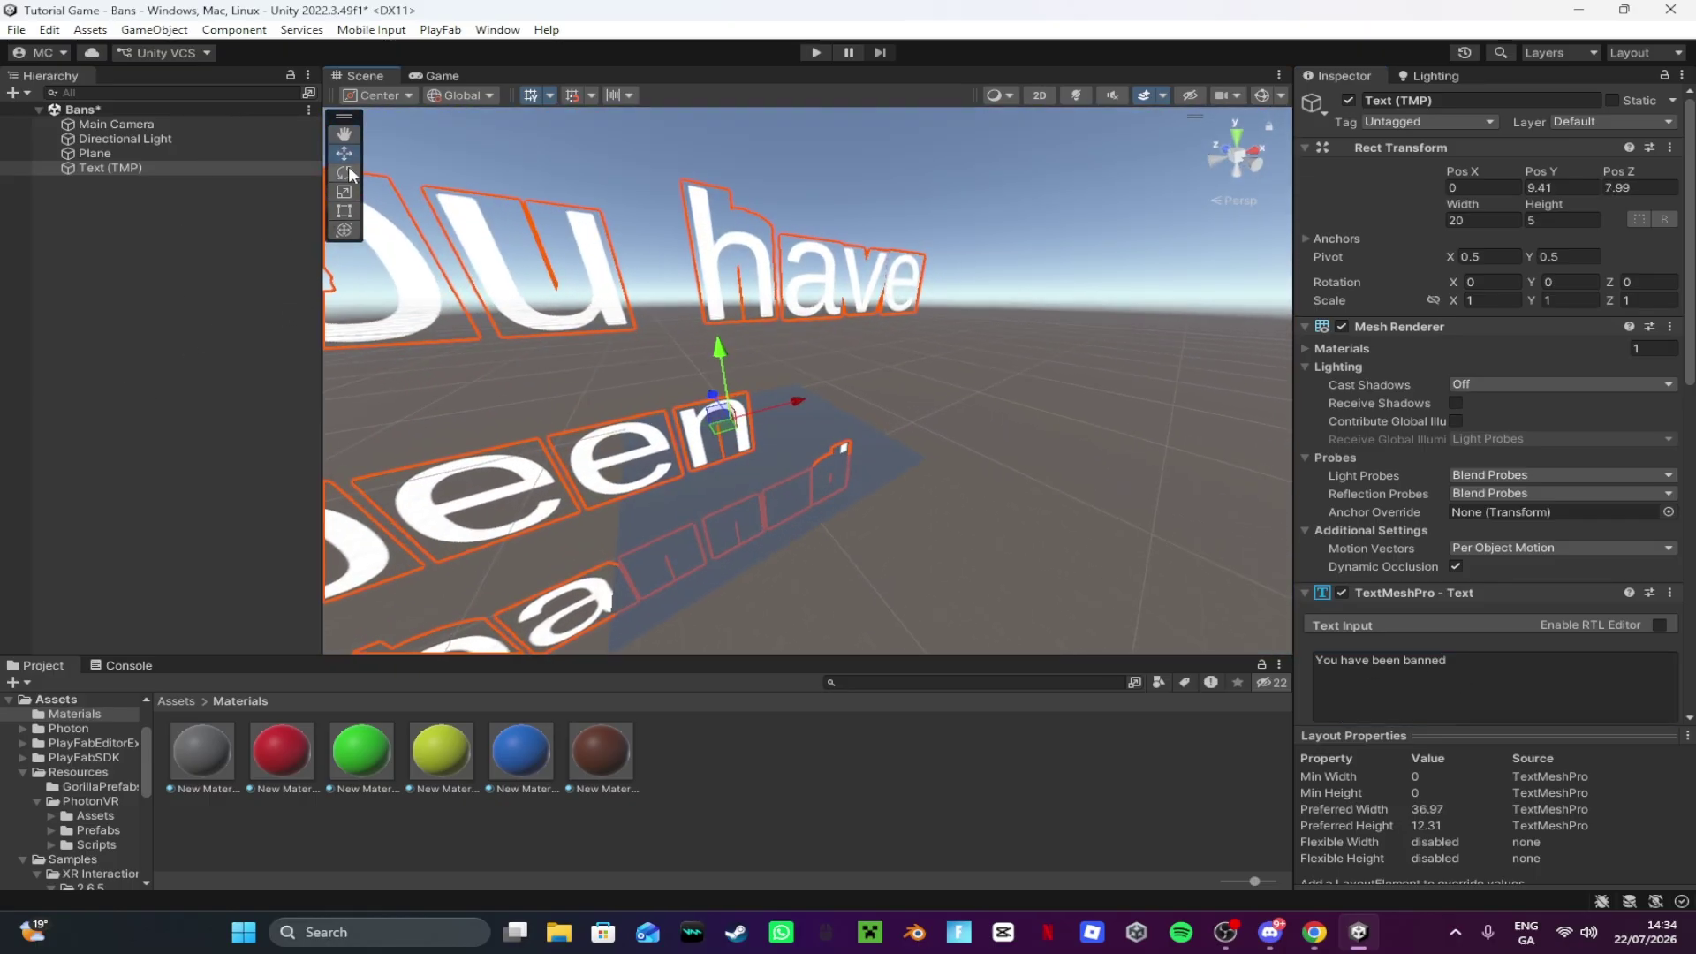
pyautogui.click(344, 172)
pyautogui.moveTo(809, 448); pyautogui.dragTo(517, 452)
pyautogui.moveTo(778, 491); pyautogui.dragTo(1118, 459, button='right')
# Step: Scale the banned text down to about a fifth of its size
pyautogui.press('s')
pyautogui.click(612, 128)
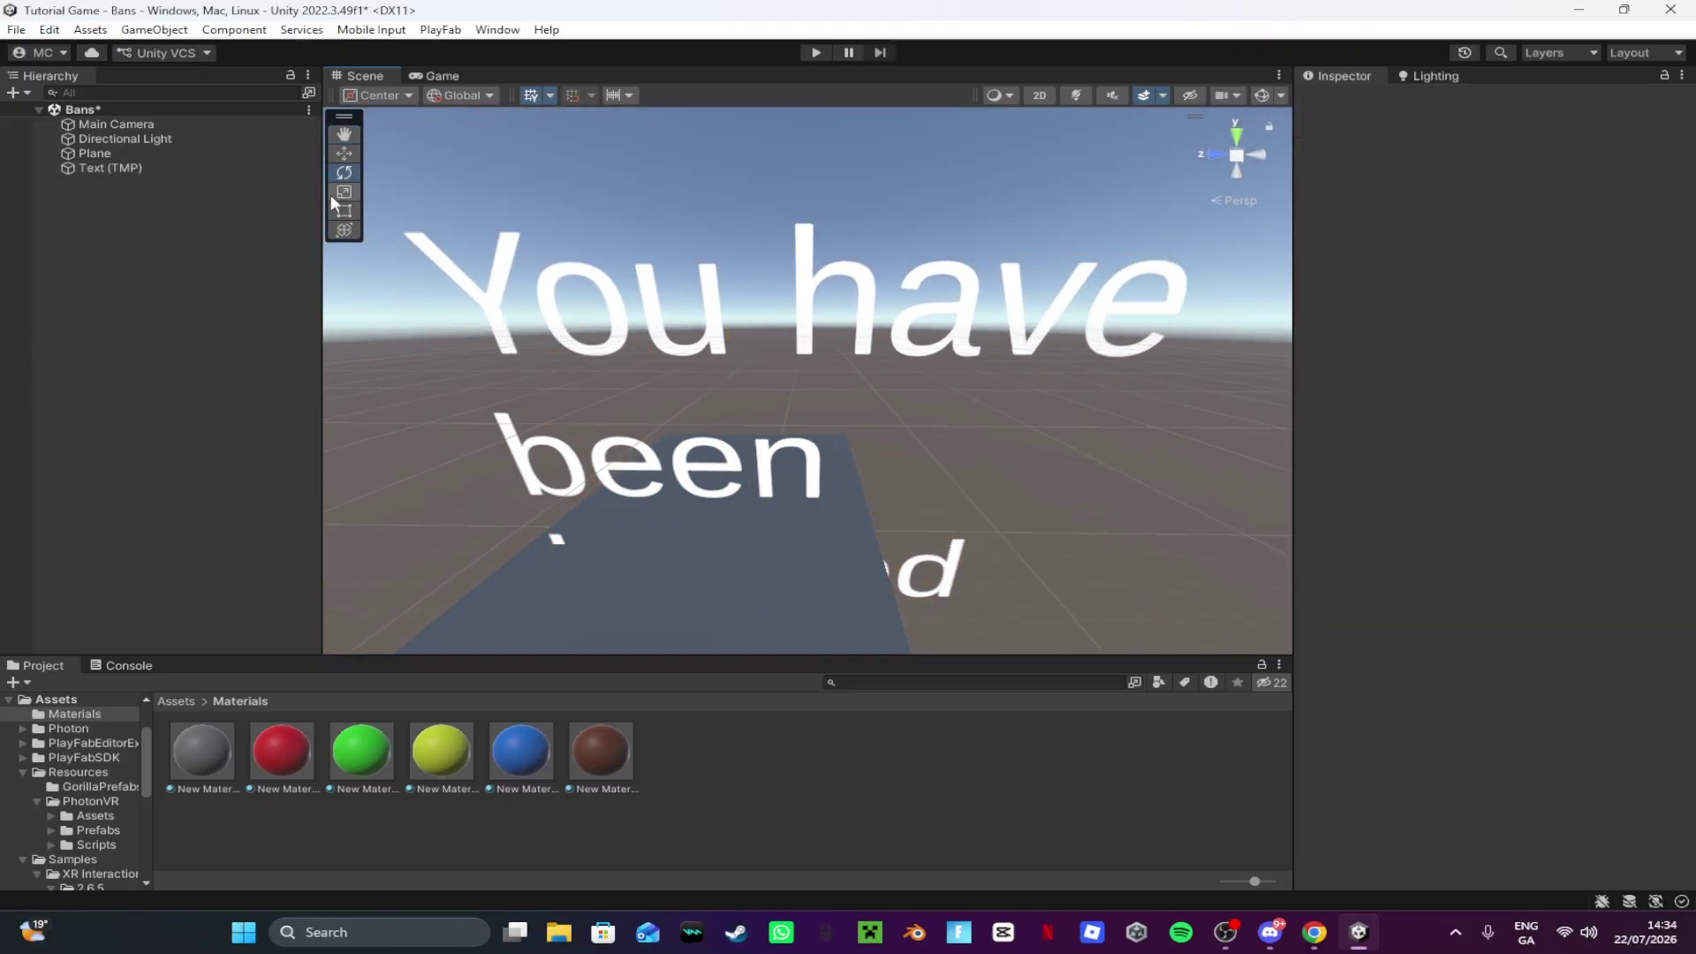
pyautogui.click(343, 191)
pyautogui.click(711, 455)
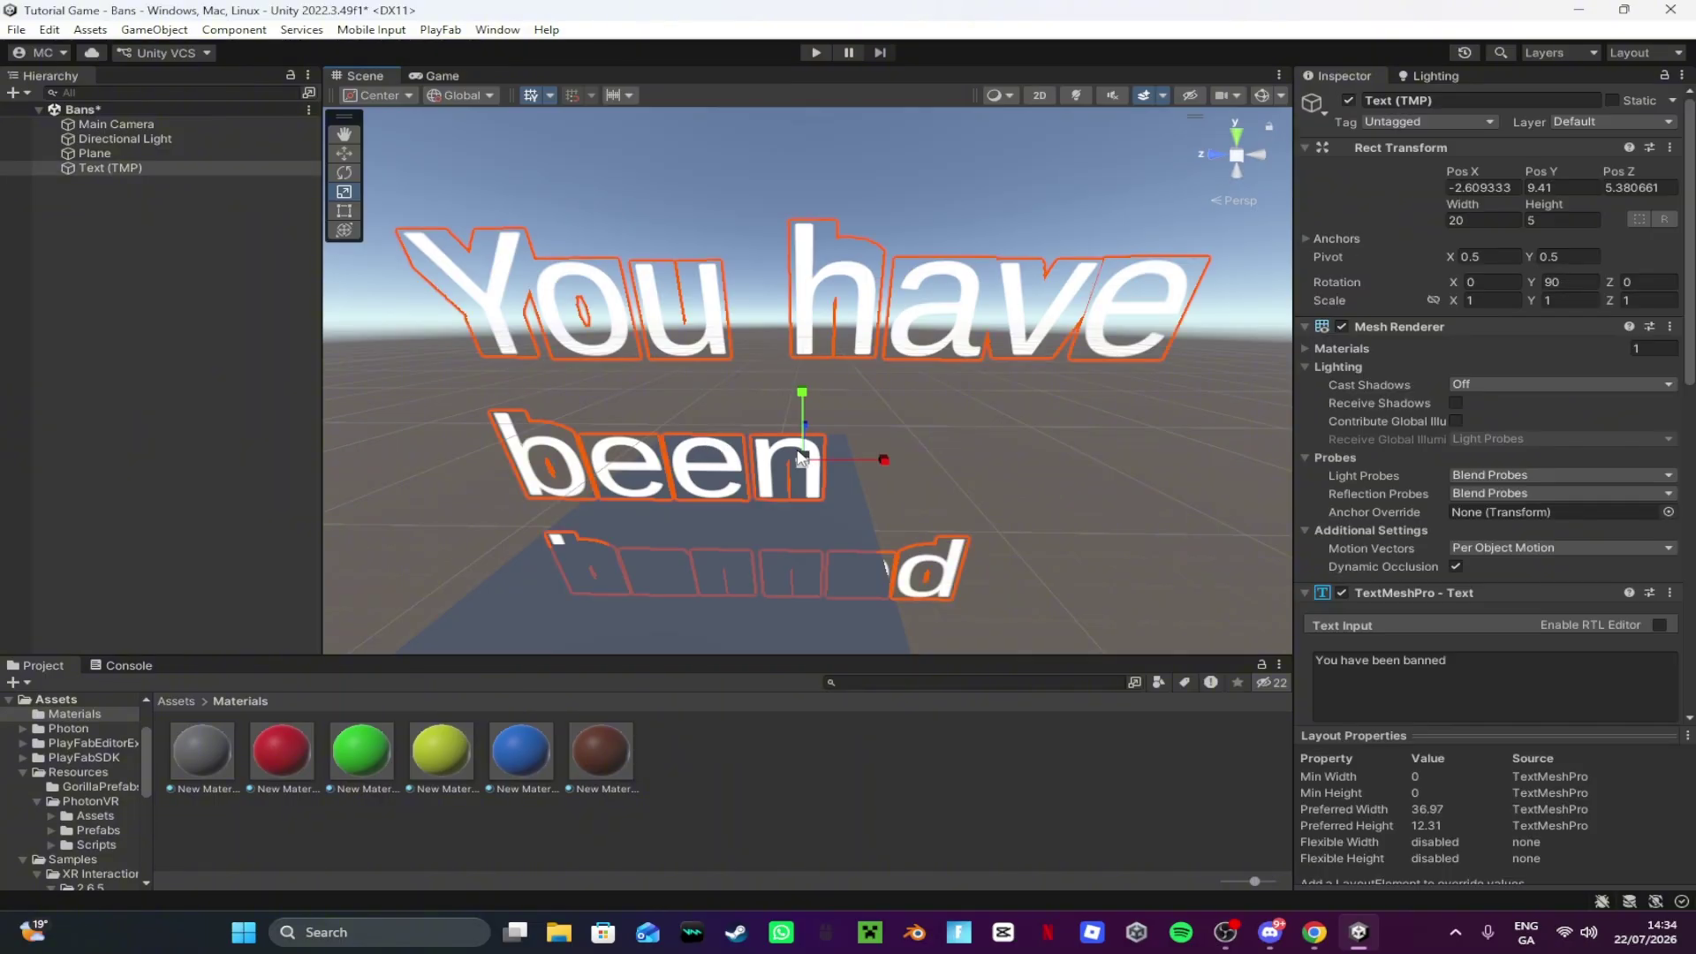
pyautogui.moveTo(799, 456); pyautogui.dragTo(731, 468)
pyautogui.moveTo(731, 468); pyautogui.dragTo(792, 238, button='right')
pyautogui.press('w')
pyautogui.press('s')
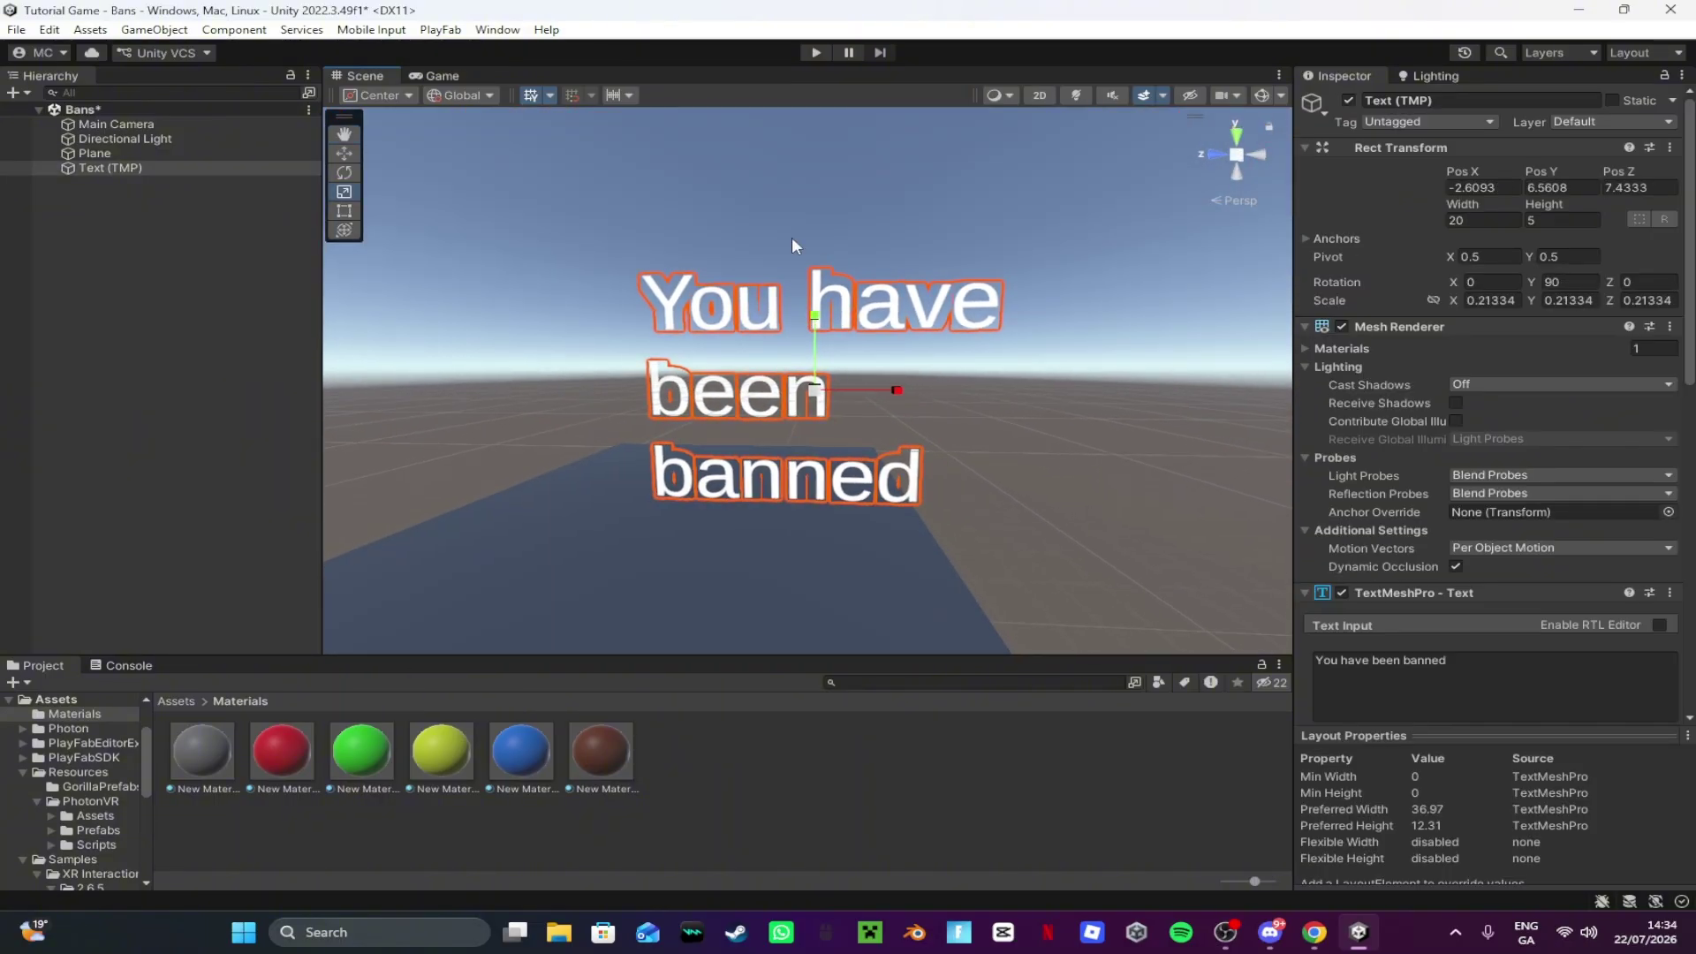
# Step: Widen the text's bounding box so the message fits on one line
pyautogui.click(344, 211)
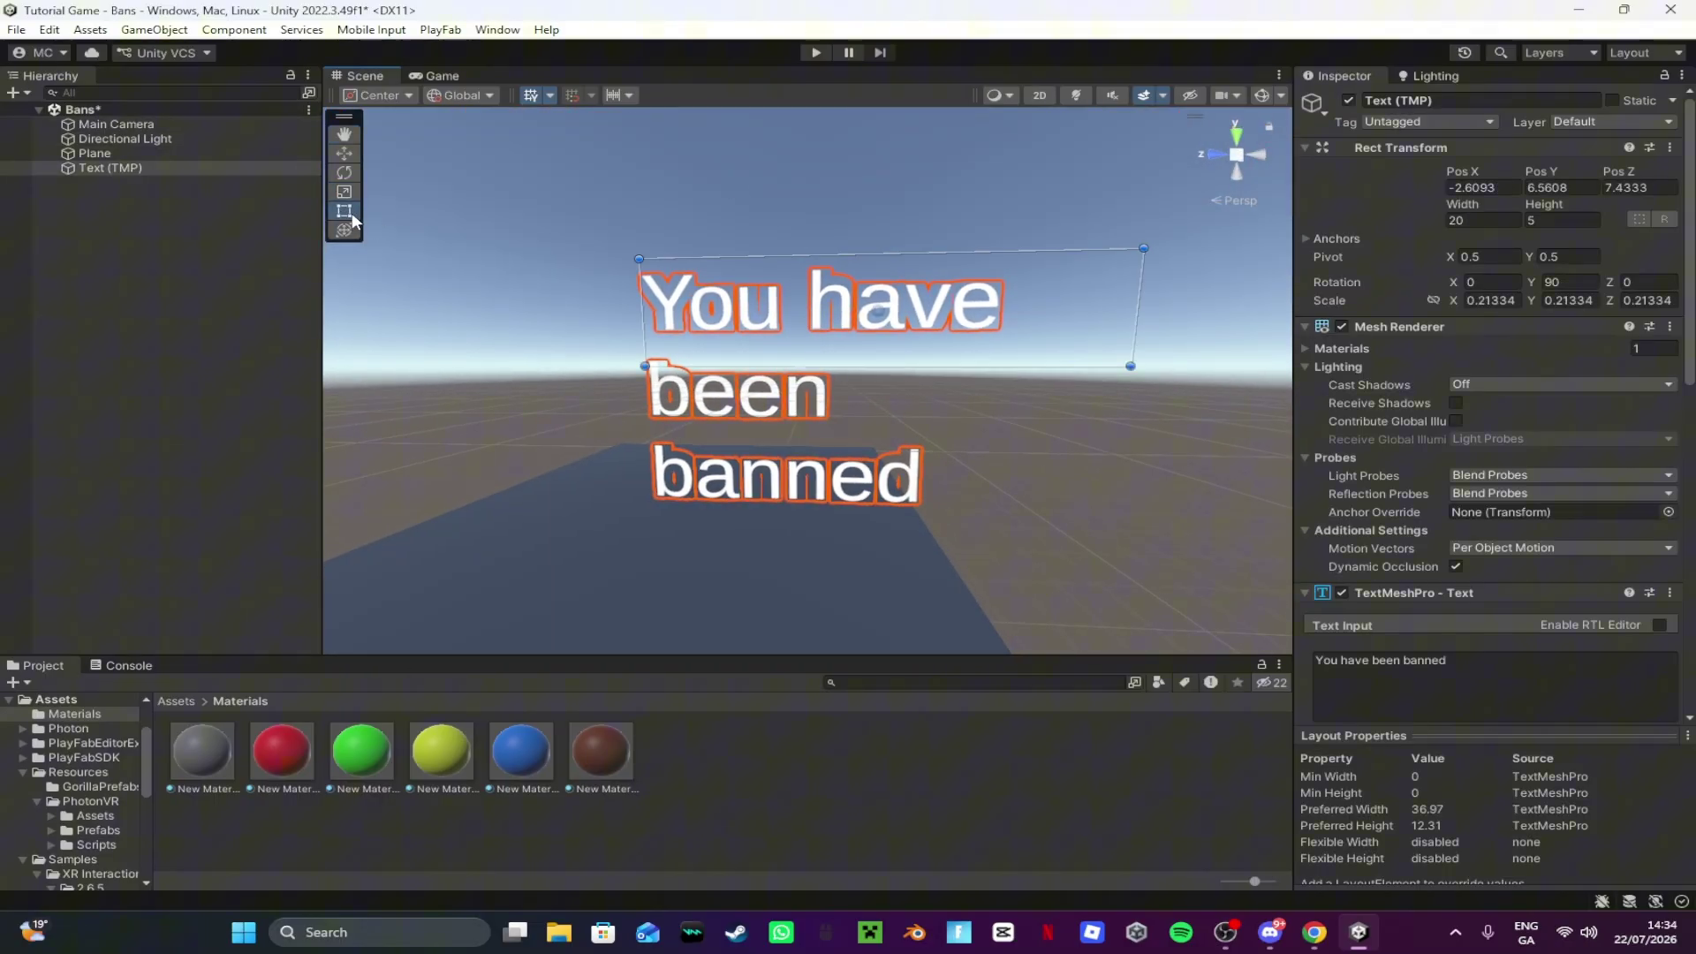
pyautogui.scroll(-4, 477, 335)
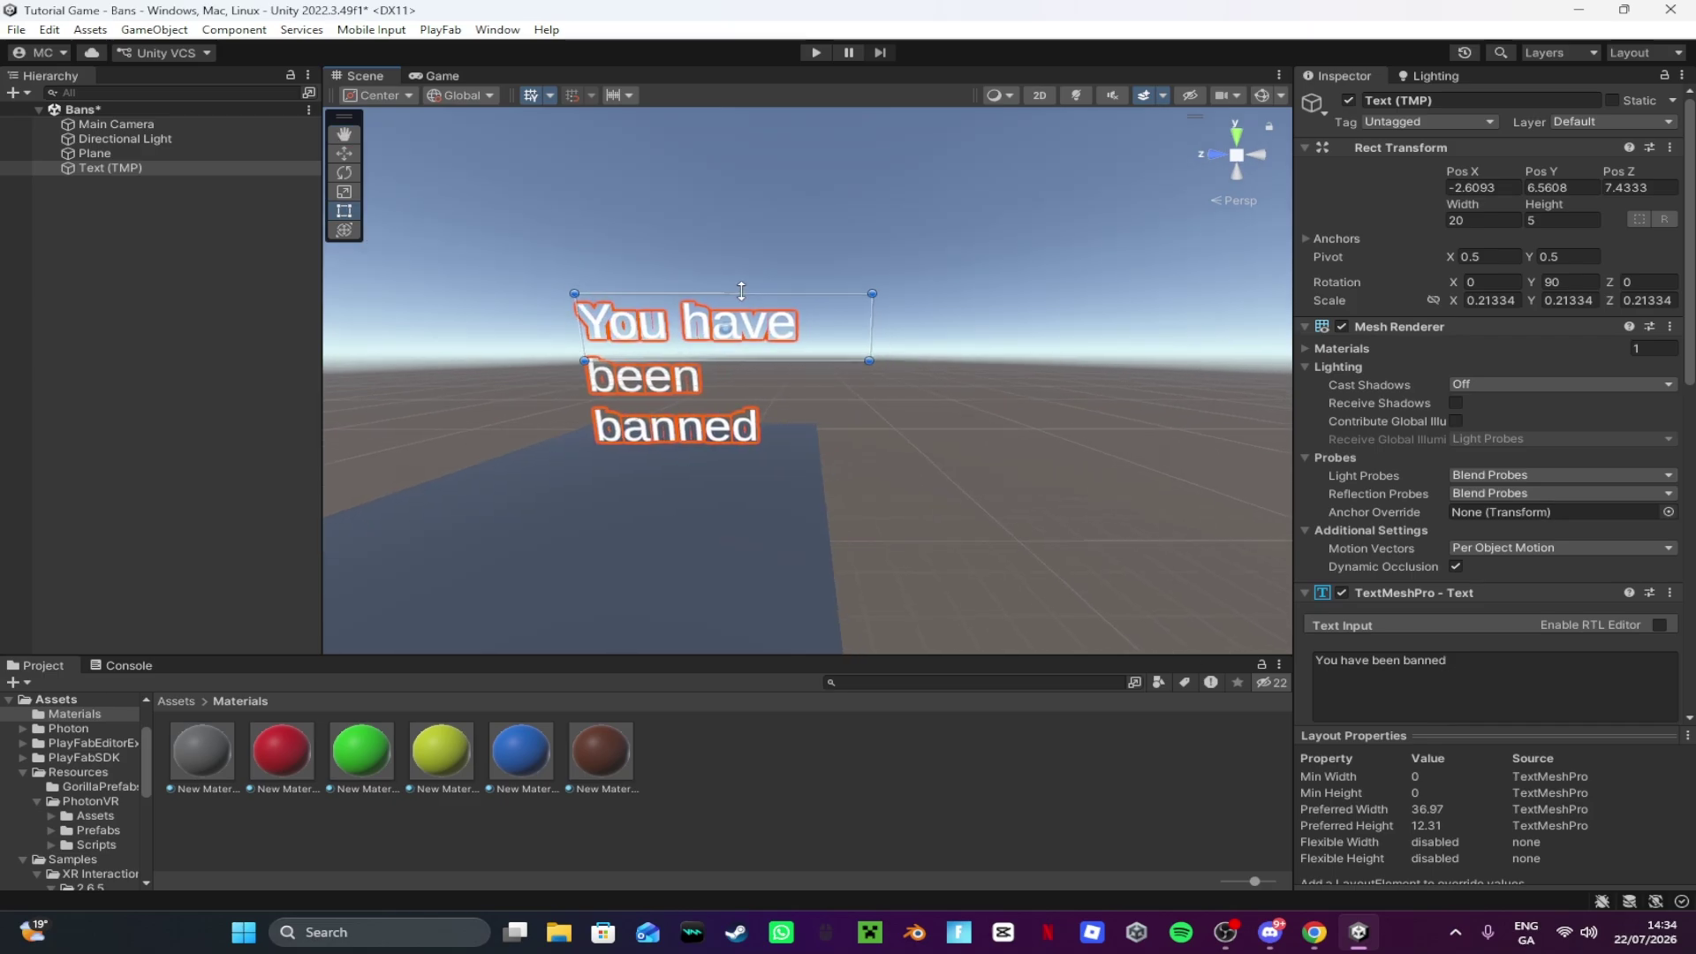
pyautogui.moveTo(868, 362); pyautogui.dragTo(1175, 413)
pyautogui.press('a')
pyautogui.moveTo(963, 419); pyautogui.dragTo(1480, 442, button='right')
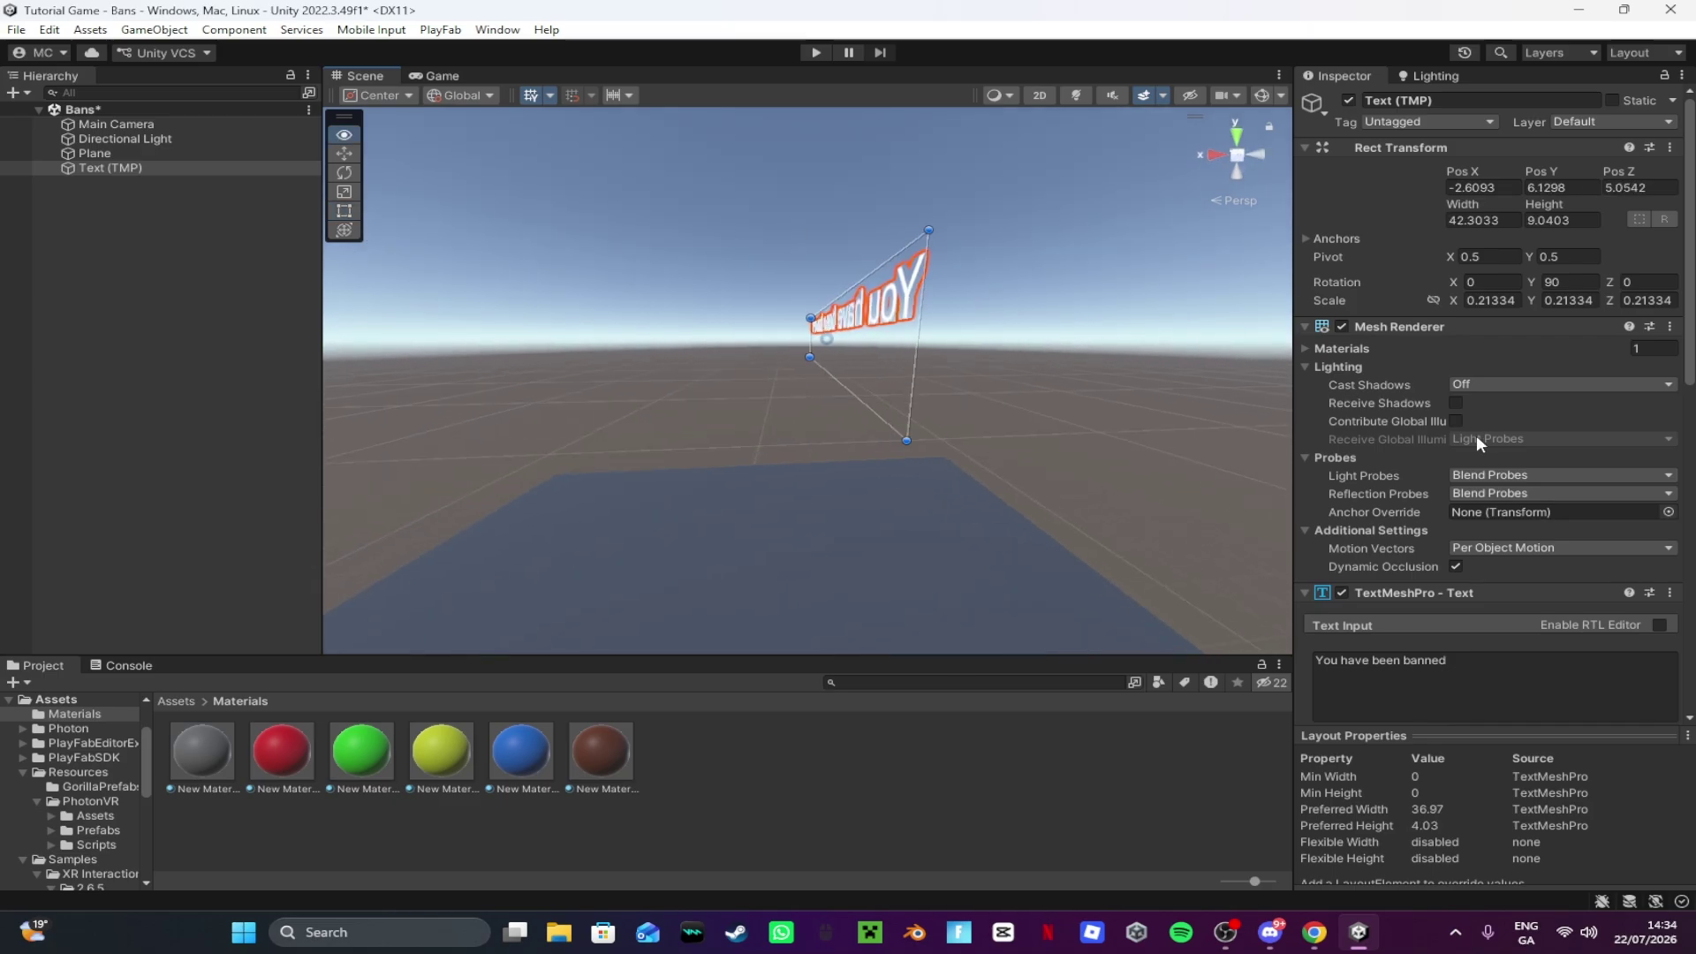
# Step: Turn the text to a 180° Y rotation and position it above the plane
pyautogui.moveTo(1016, 379); pyautogui.dragTo(987, 395, button='right')
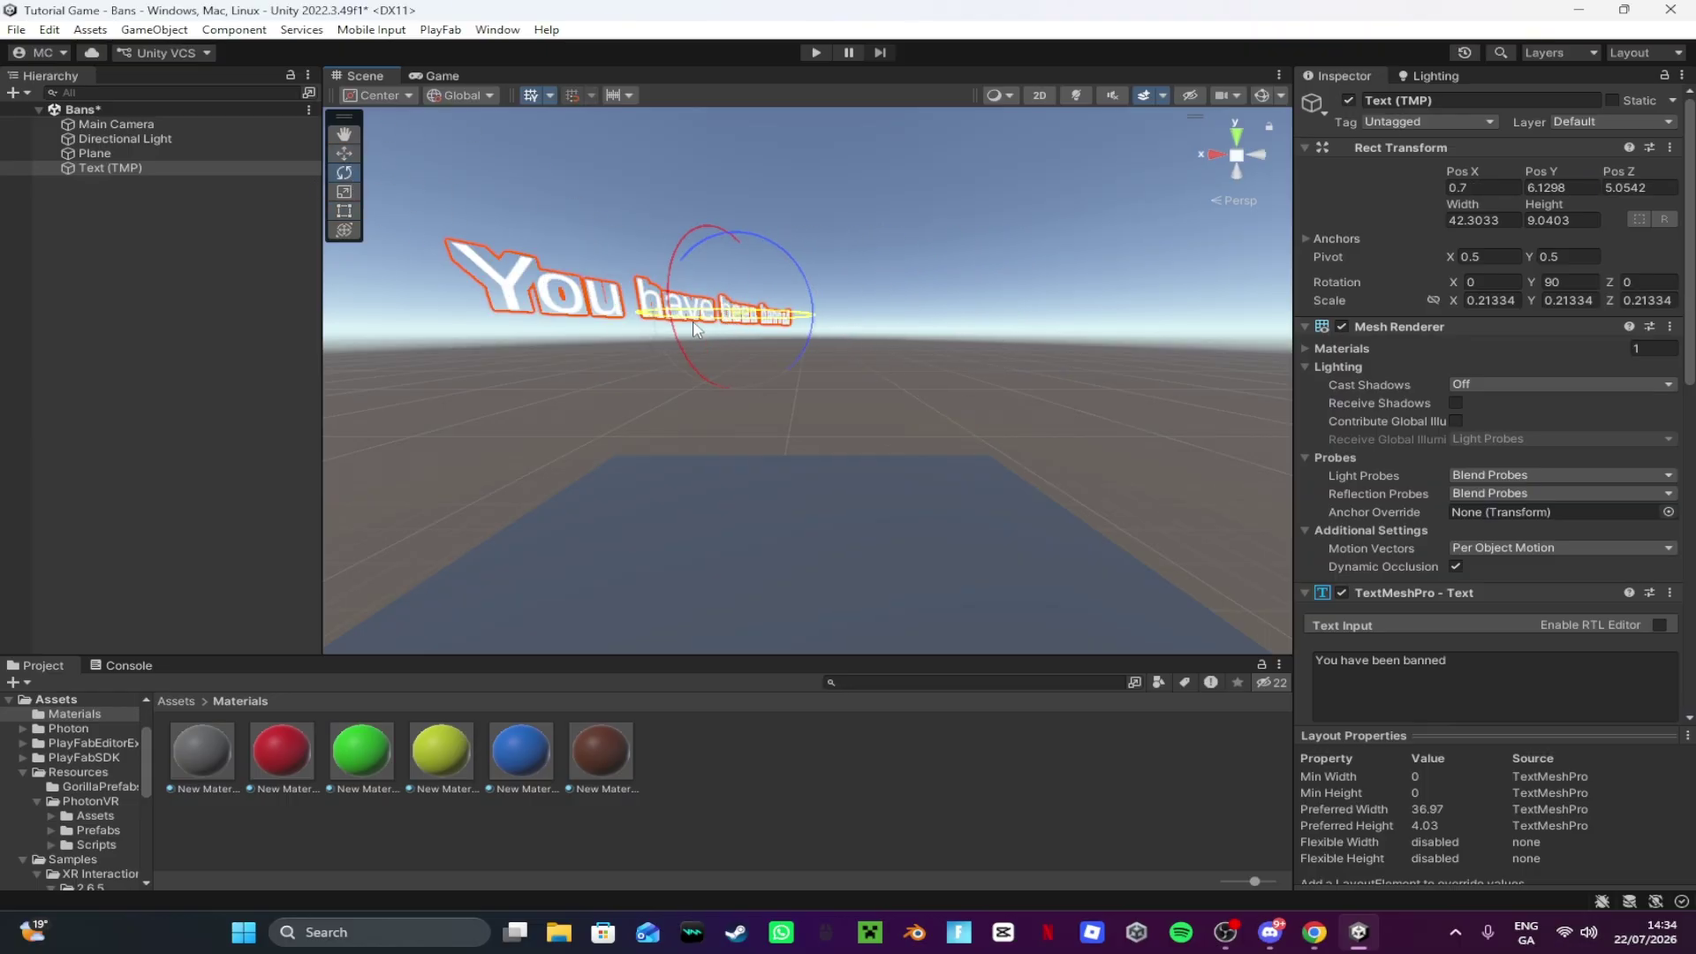
pyautogui.keyDown('alt'); pyautogui.moveTo(512, 340); pyautogui.dragTo(417, 299); pyautogui.keyUp('alt')
pyautogui.moveTo(720, 338)
pyautogui.mouseDown()
pyautogui.moveTo(700, 344)
pyautogui.moveTo(817, 345)
pyautogui.moveTo(748, 347)
pyautogui.mouseUp()
pyautogui.hotkey('ctrl', 'a')
pyautogui.click(633, 325)
pyautogui.moveTo(749, 349); pyautogui.dragTo(1188, 399, button='right')
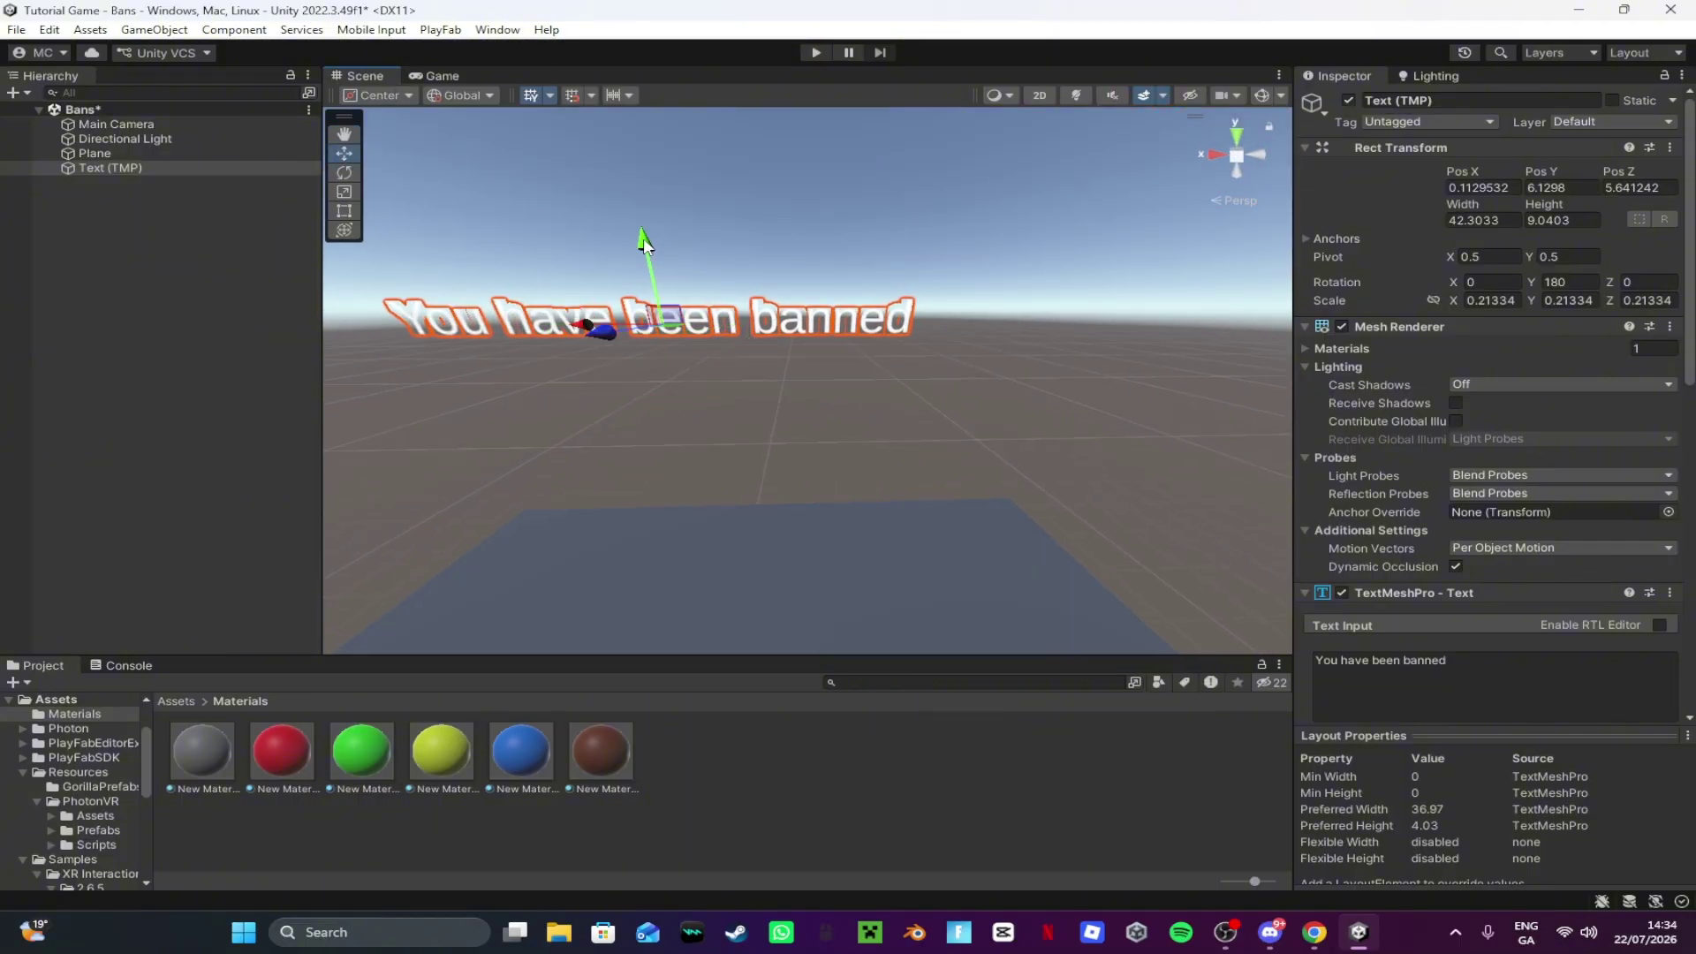
pyautogui.moveTo(642, 239); pyautogui.dragTo(721, 439)
pyautogui.moveTo(721, 439); pyautogui.dragTo(894, 439, button='right')
pyautogui.click(879, 618)
# Step: Save the Bans scene with its five cubes and open the Assets/Scenes folder
pyautogui.click(179, 700)
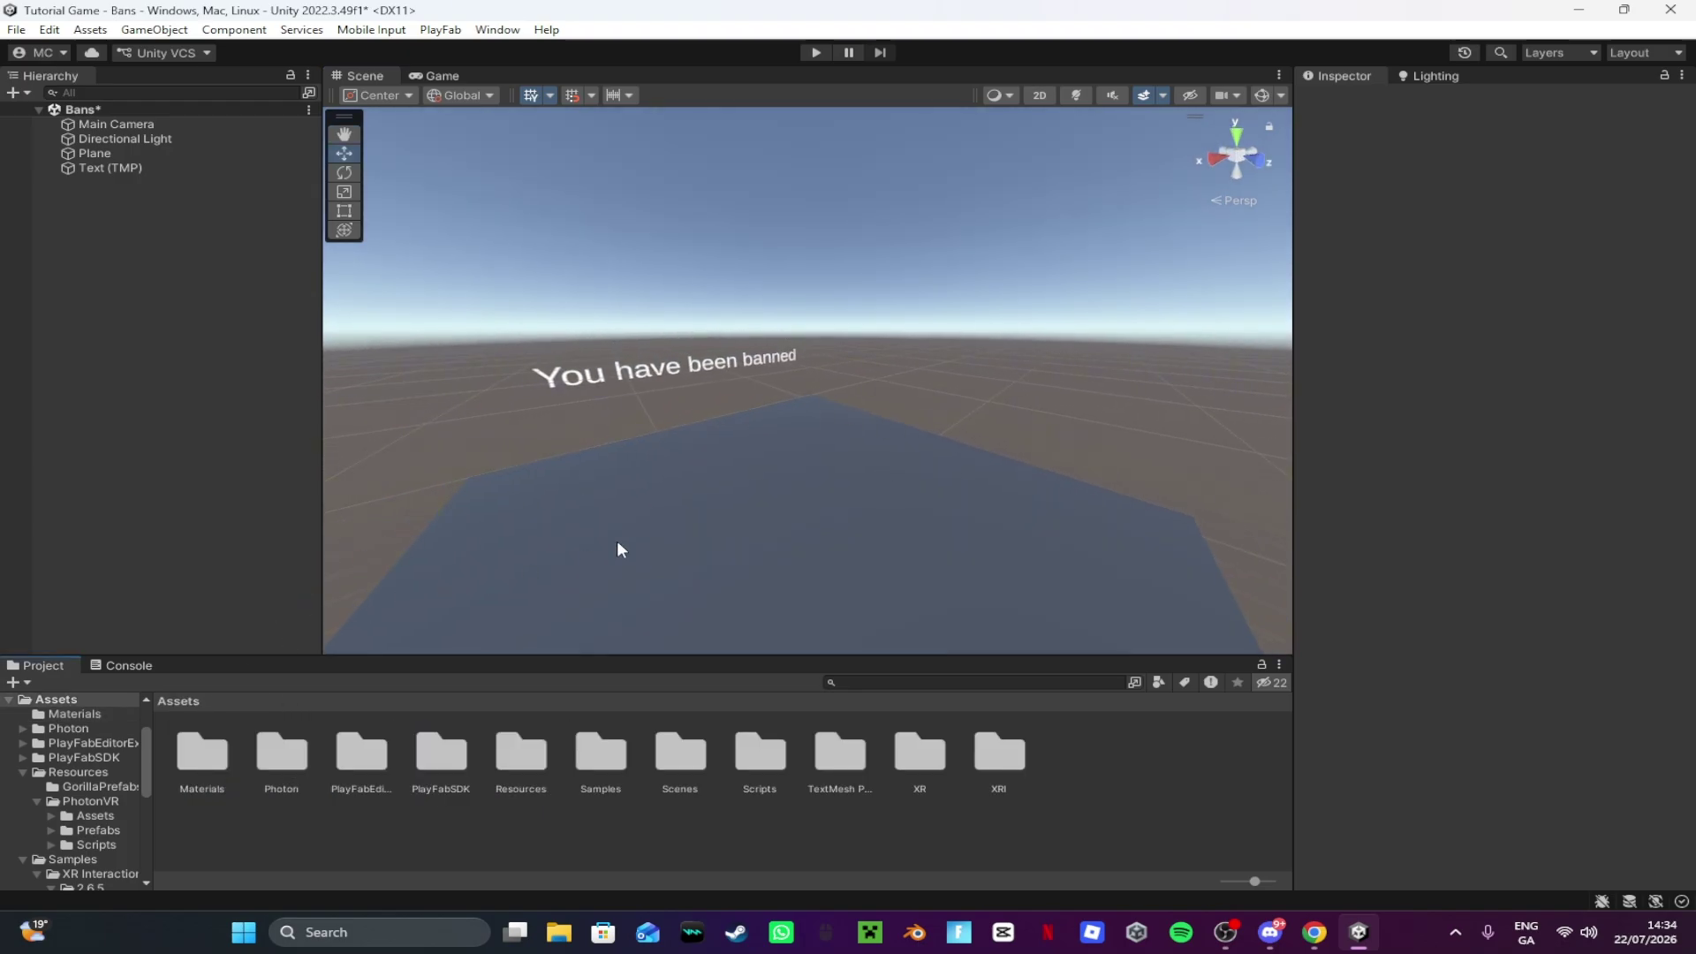
pyautogui.moveTo(617, 548); pyautogui.dragTo(586, 477, button='right')
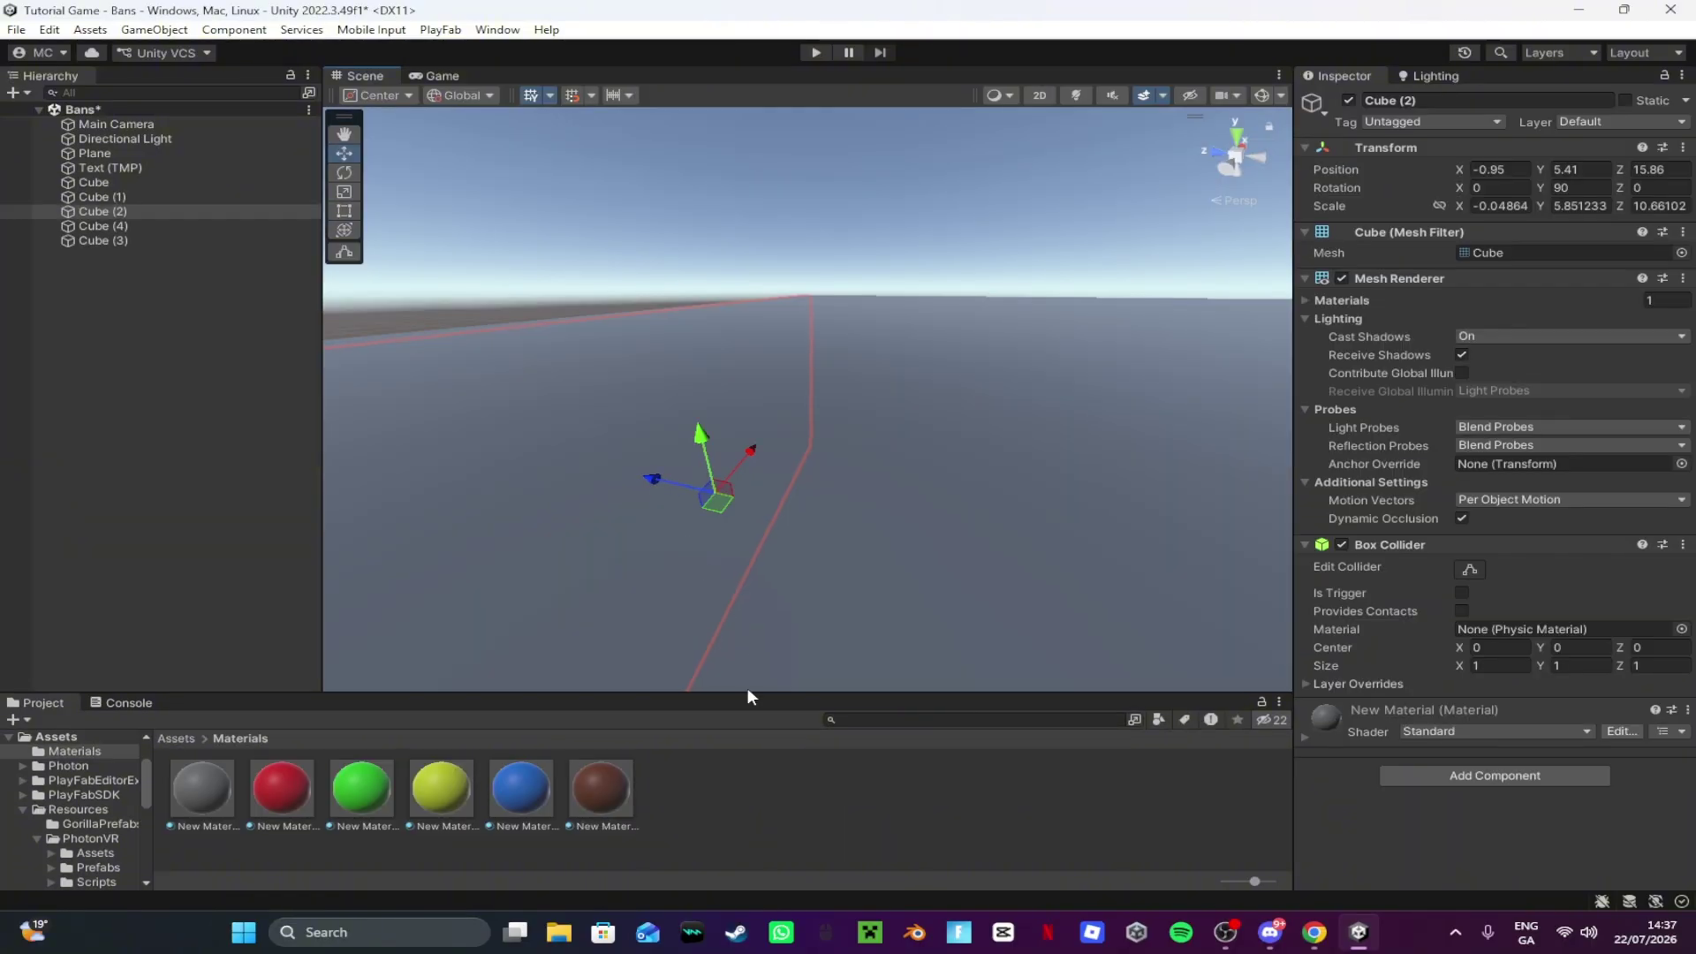
pyautogui.click(799, 764)
pyautogui.click(16, 29)
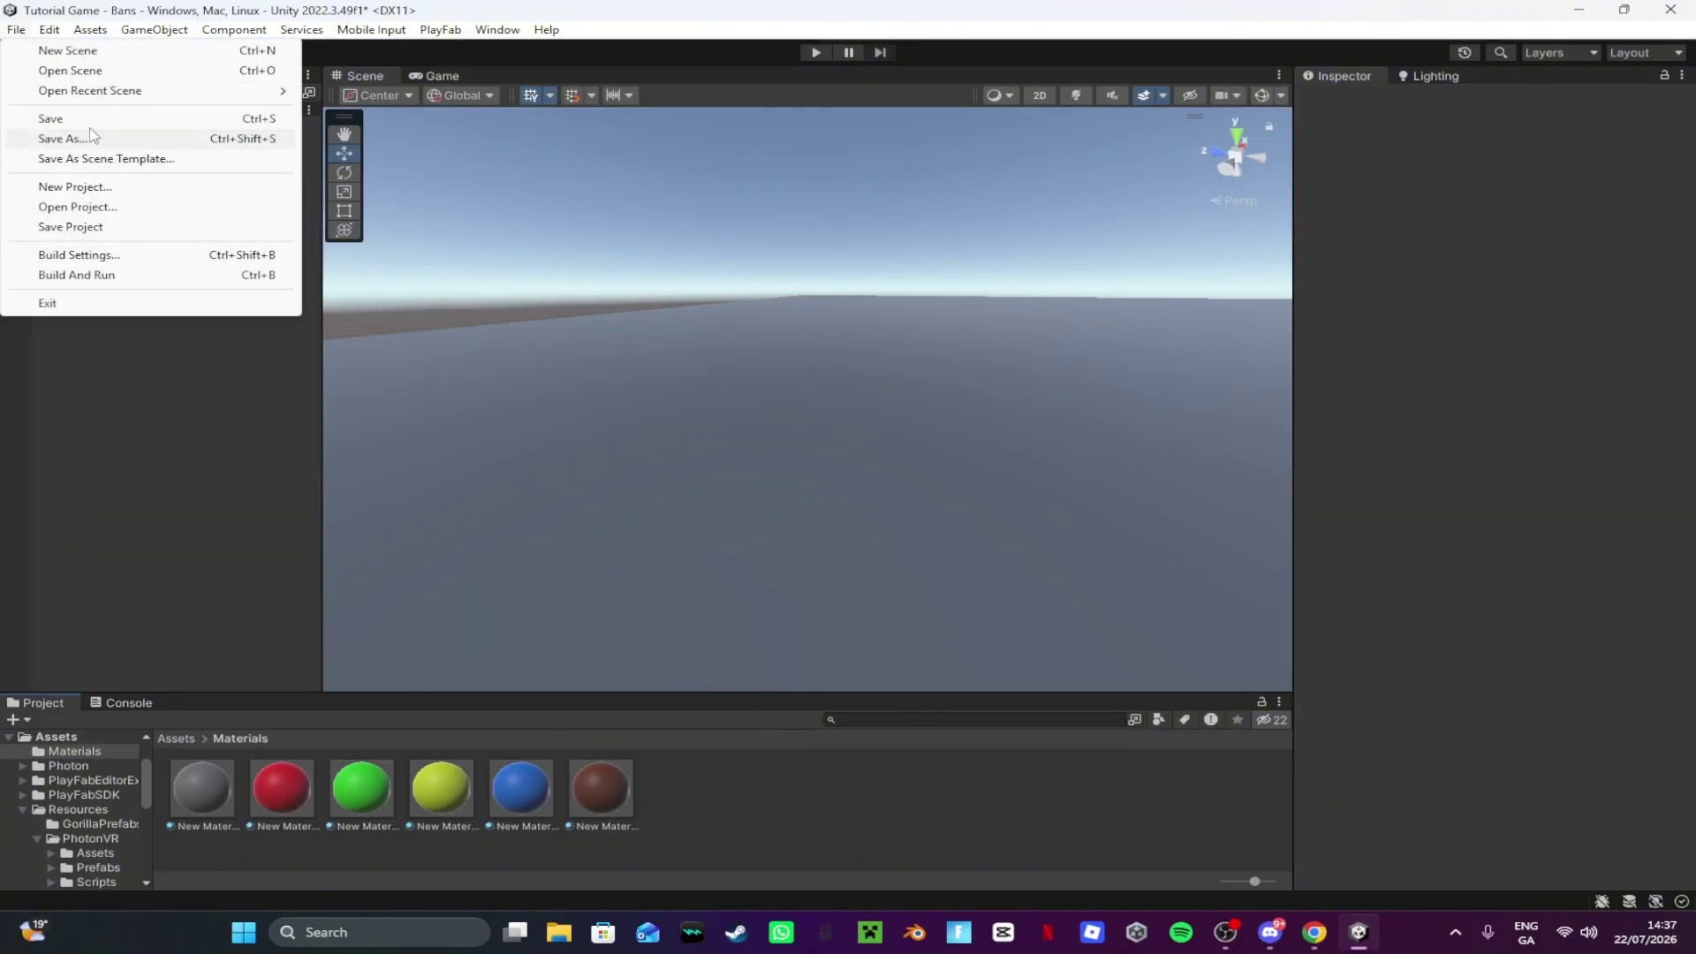
pyautogui.click(53, 119)
pyautogui.click(173, 740)
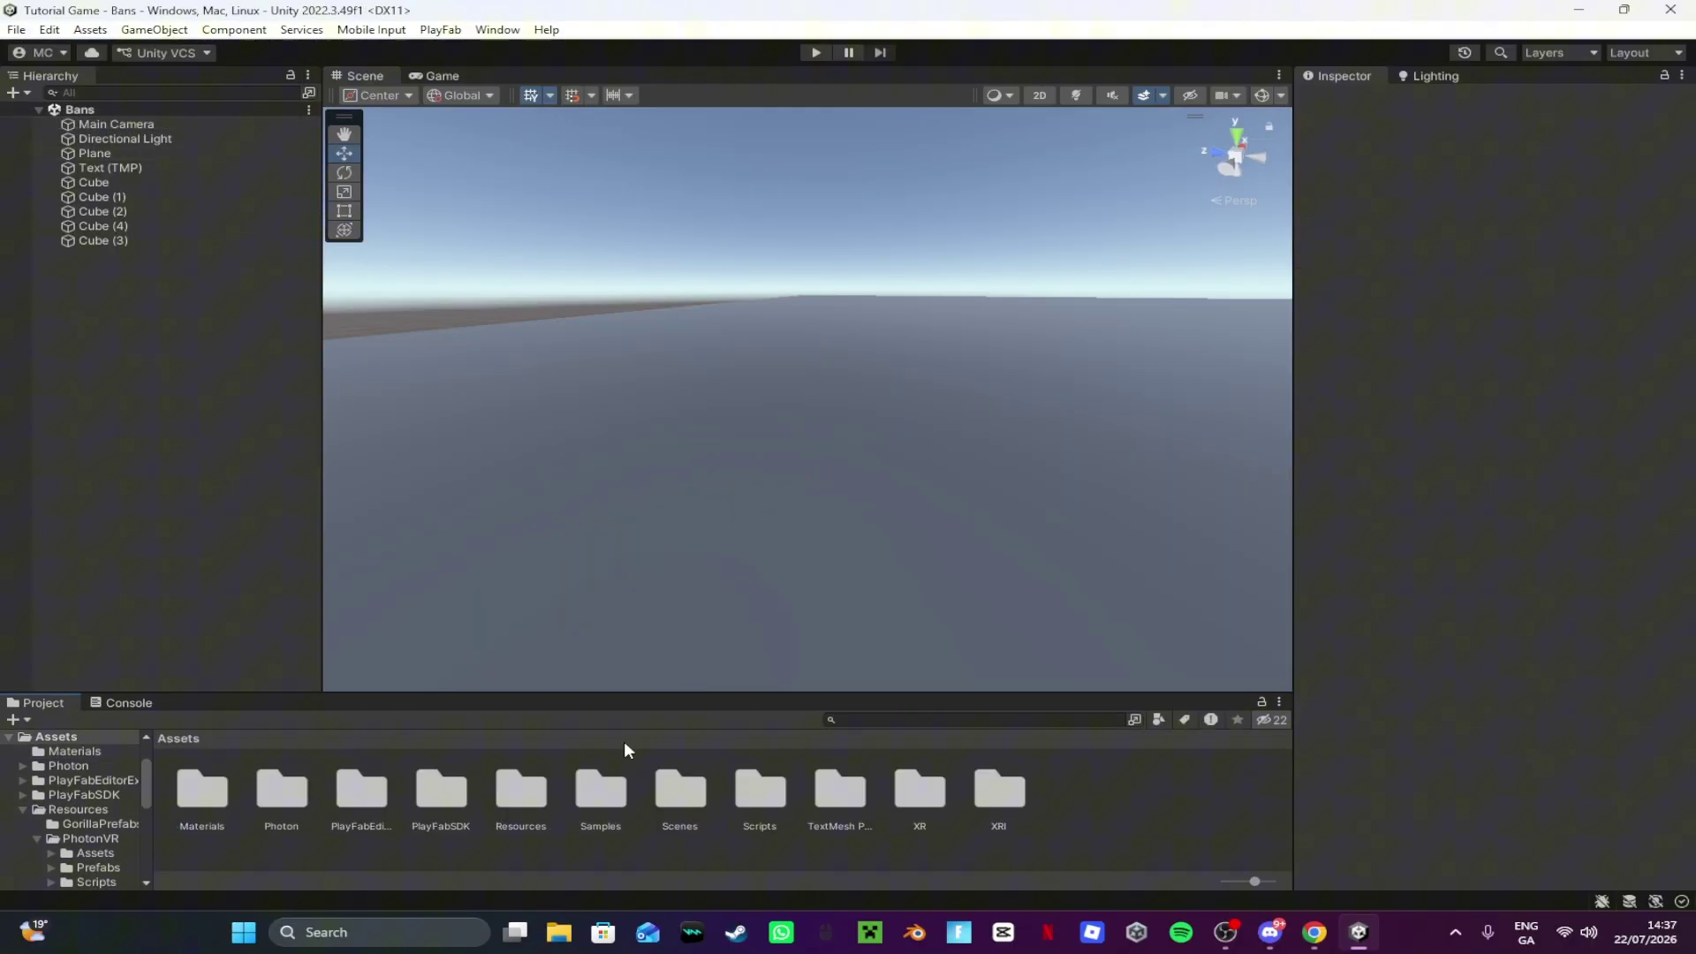
pyautogui.doubleClick(680, 795)
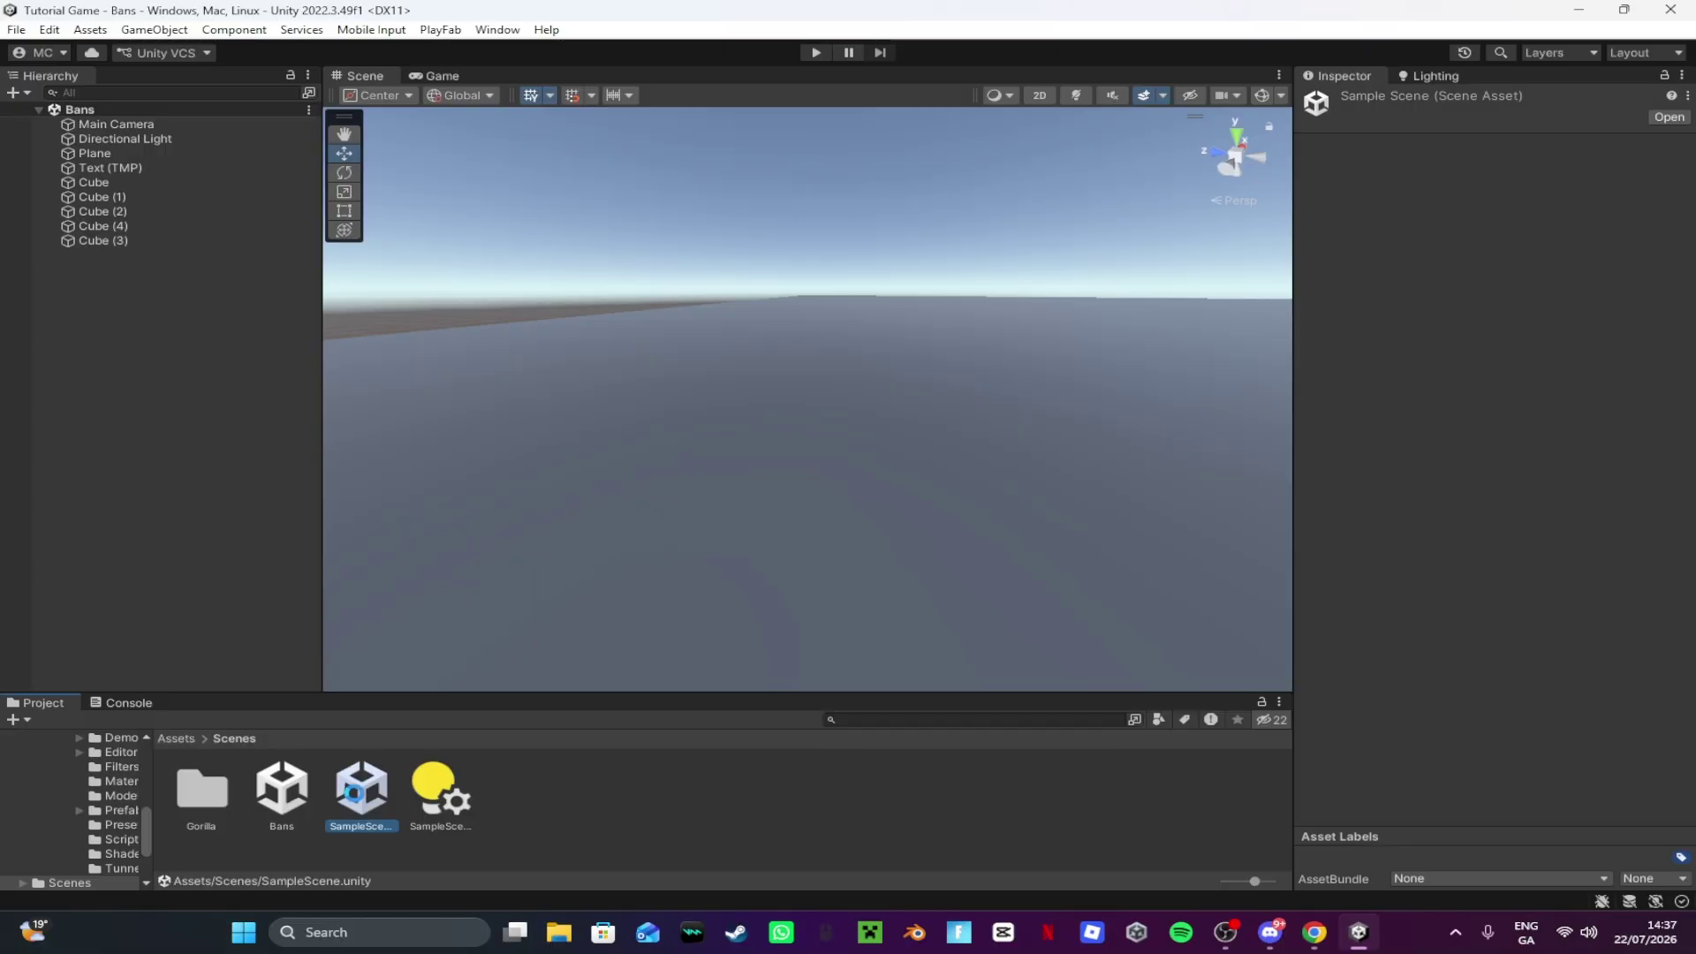
# Step: Select PlayFabManager and set its Bannedscenename field to Bans
pyautogui.click(188, 212)
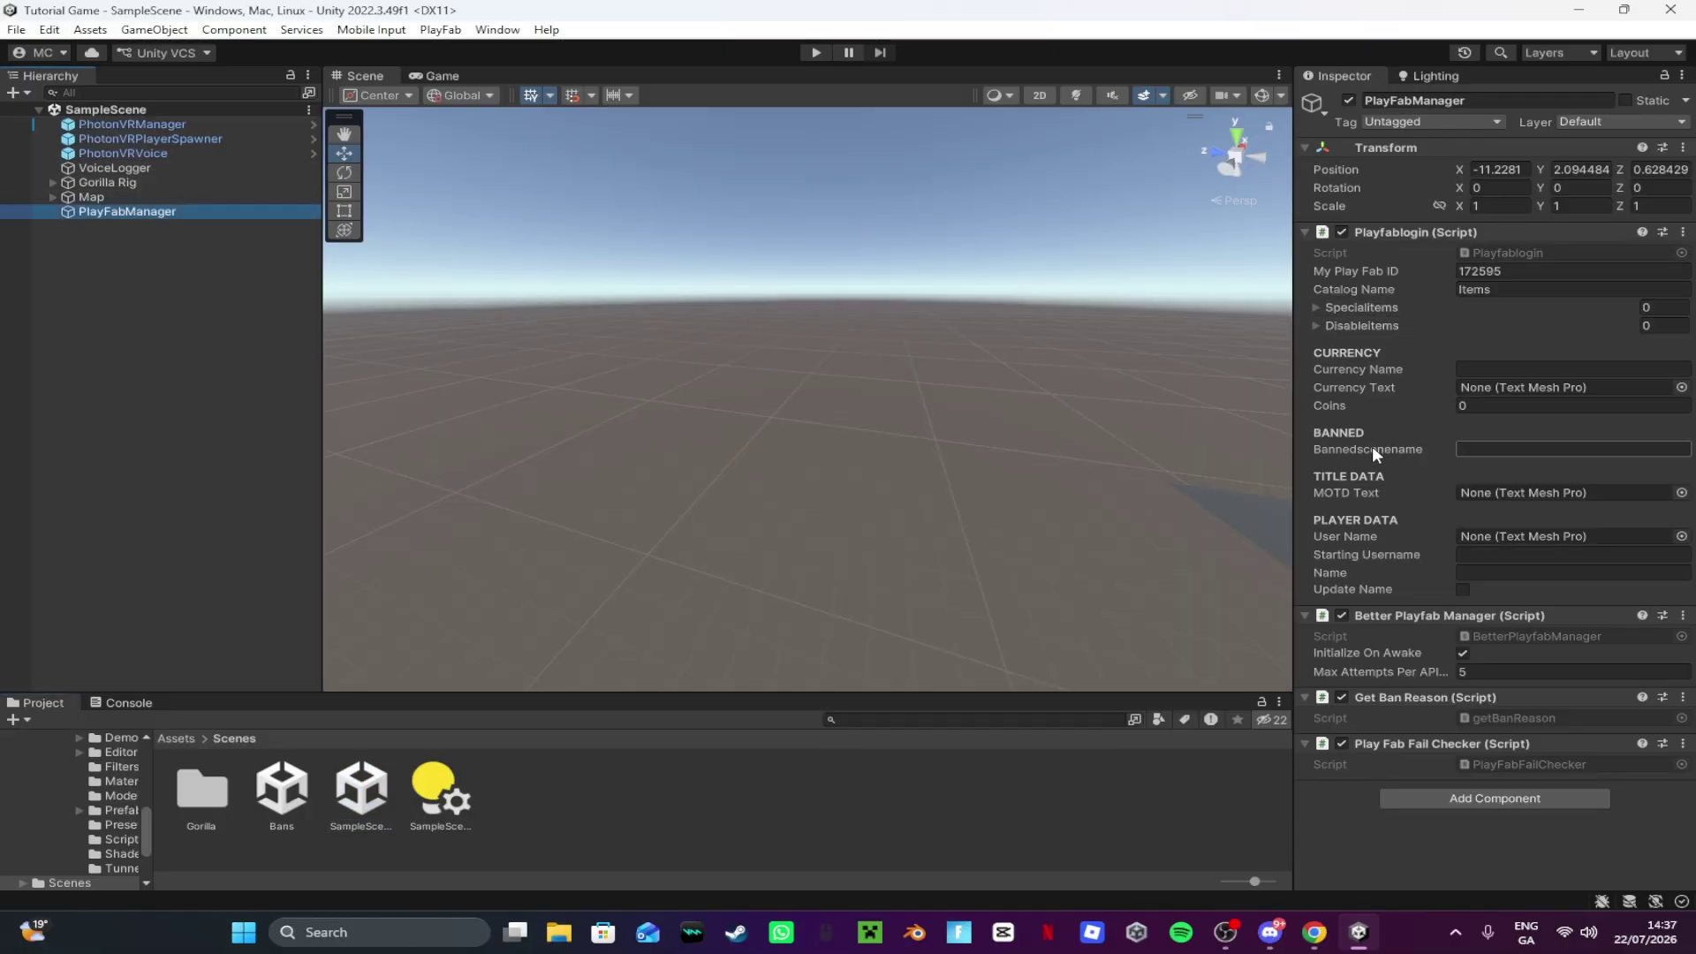
pyautogui.click(1468, 447)
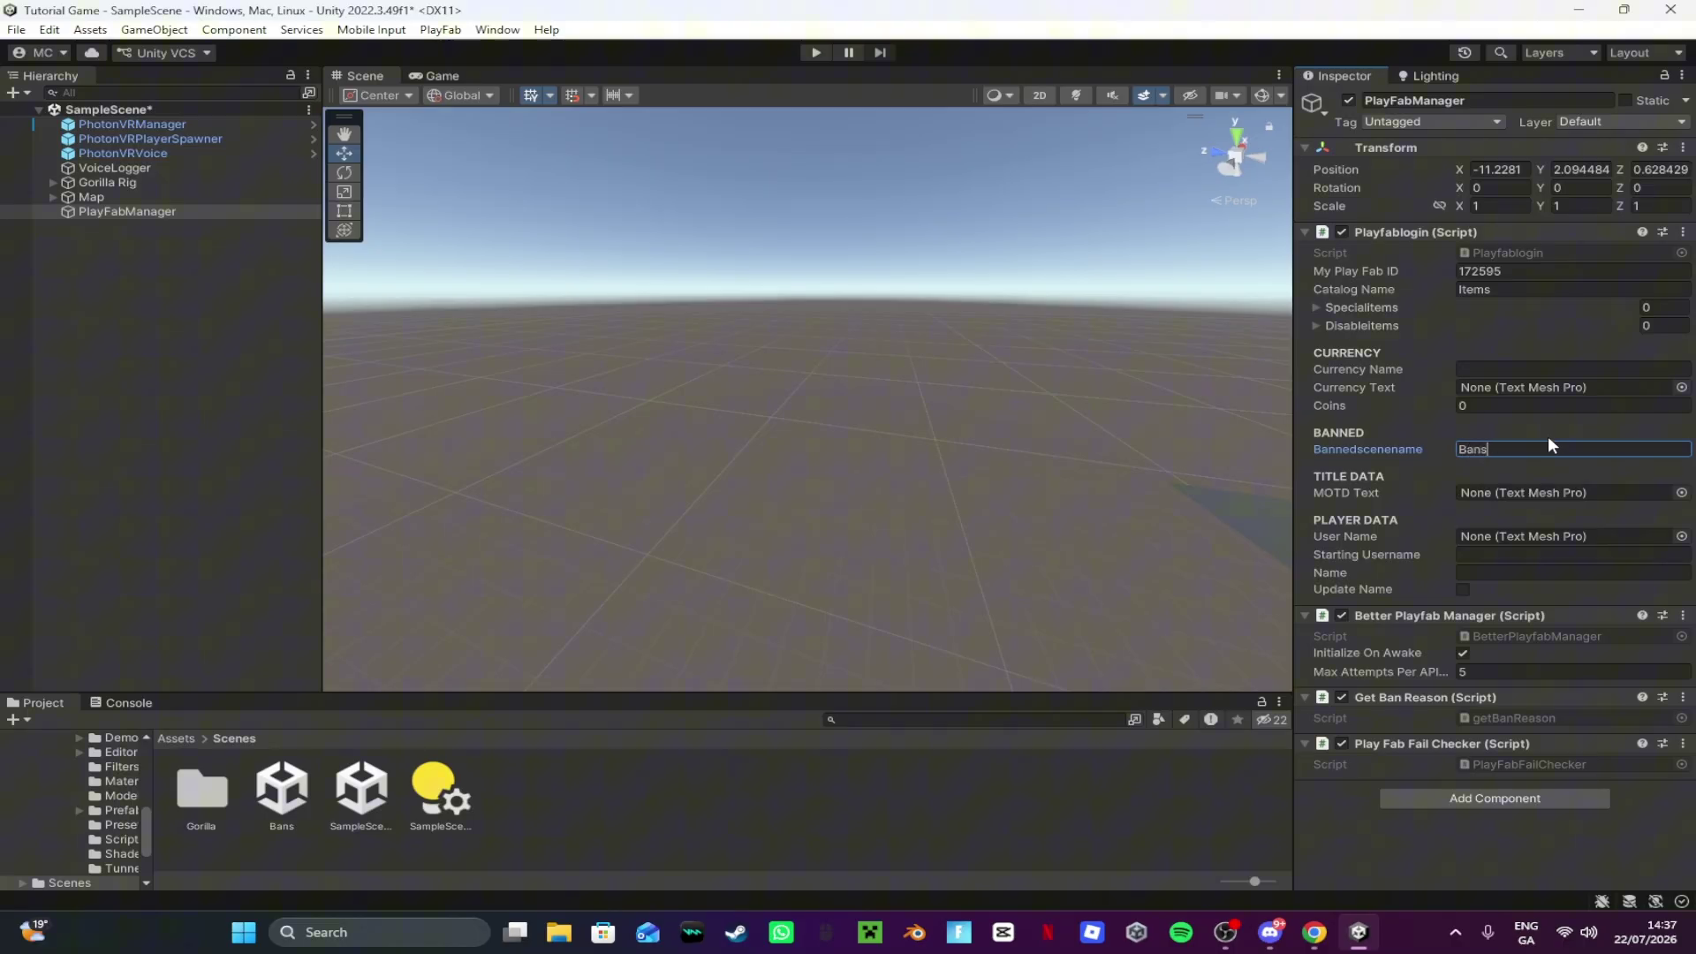
pyautogui.moveTo(1074, 381); pyautogui.dragTo(235, 310, button='right')
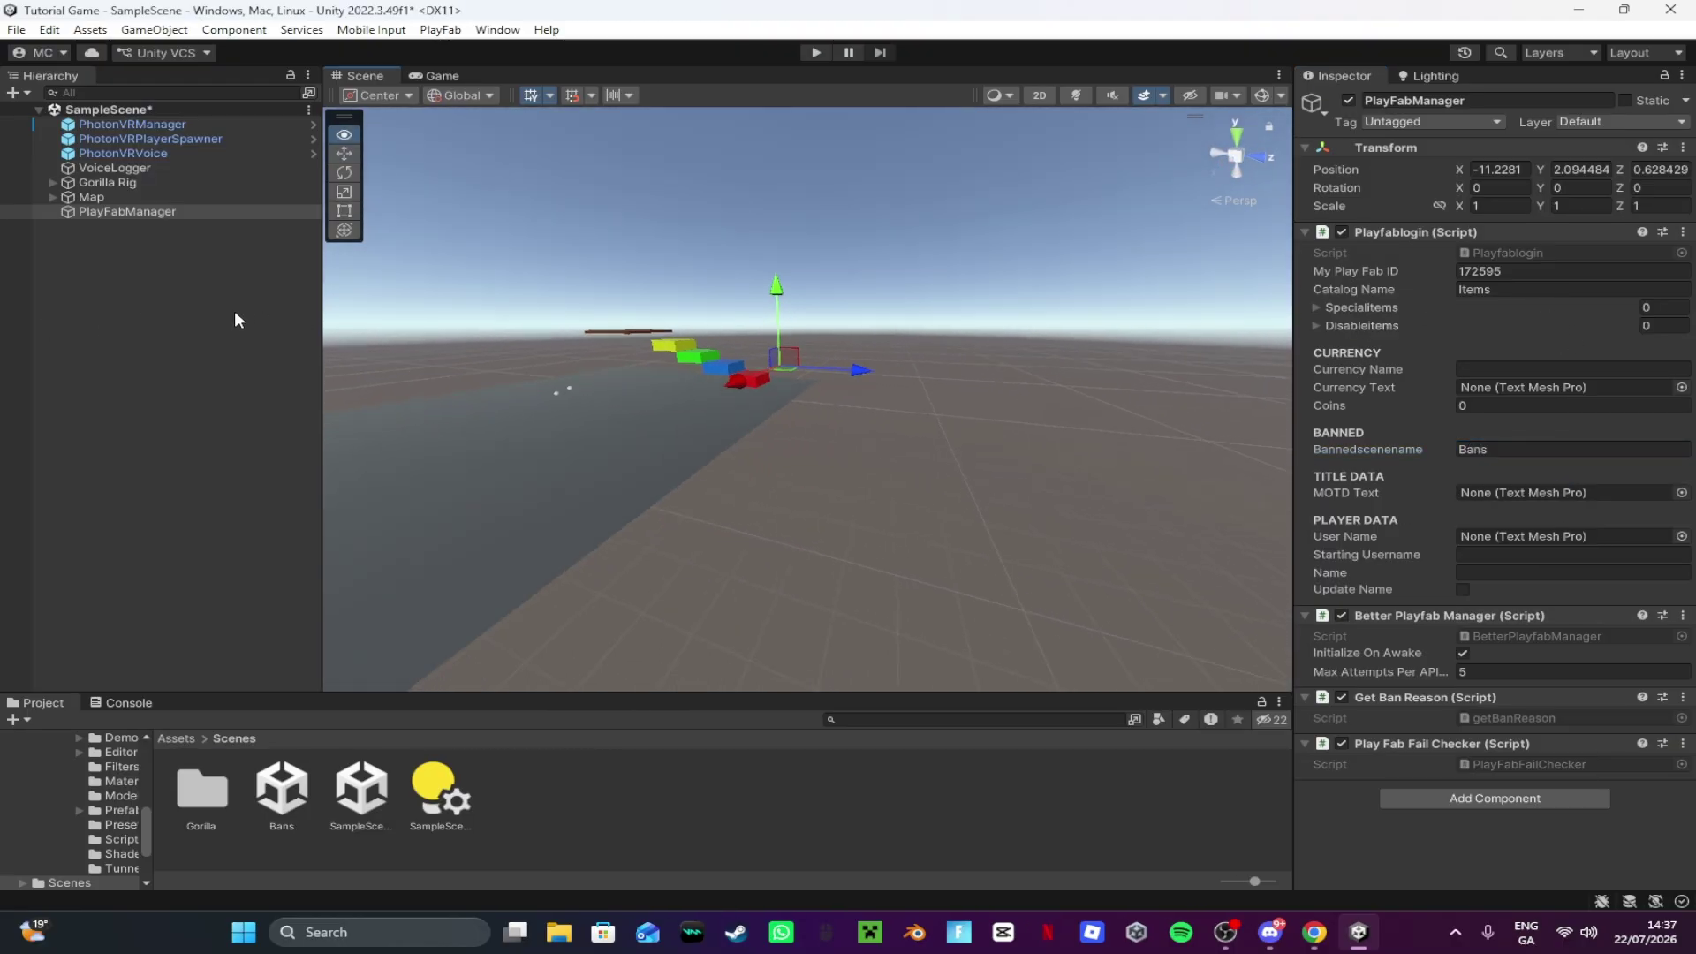